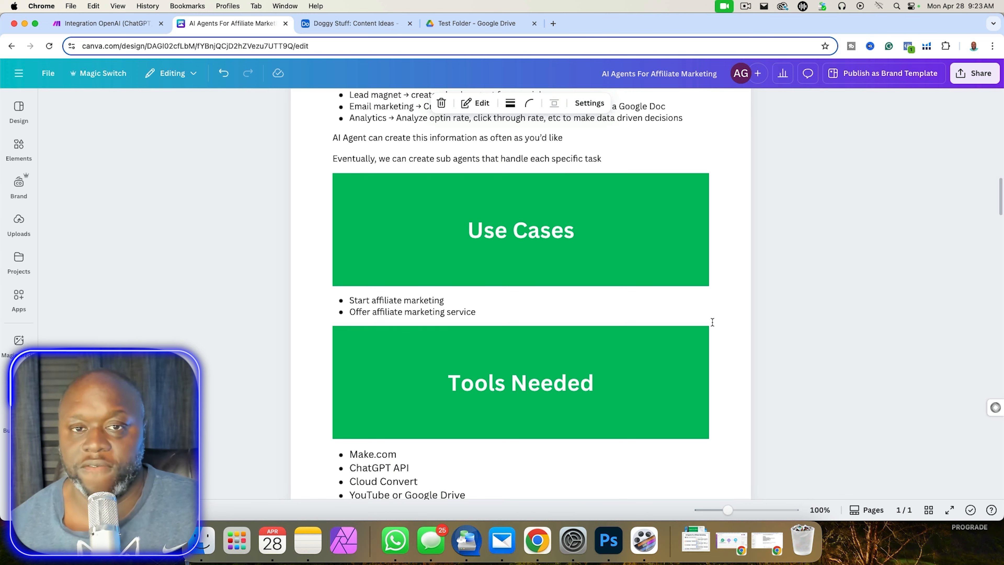
Review the Doggy Niches, Affiliate Products and Content Ideas tables in Airtable, and the outline documents in Google Drive's Test Folder.
left_click(356, 24)
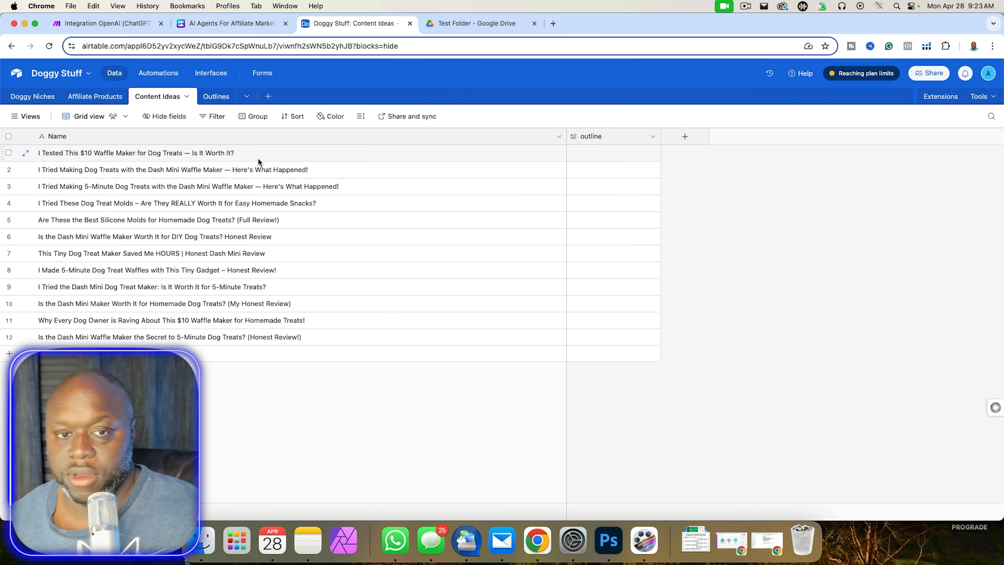
left_click(29, 96)
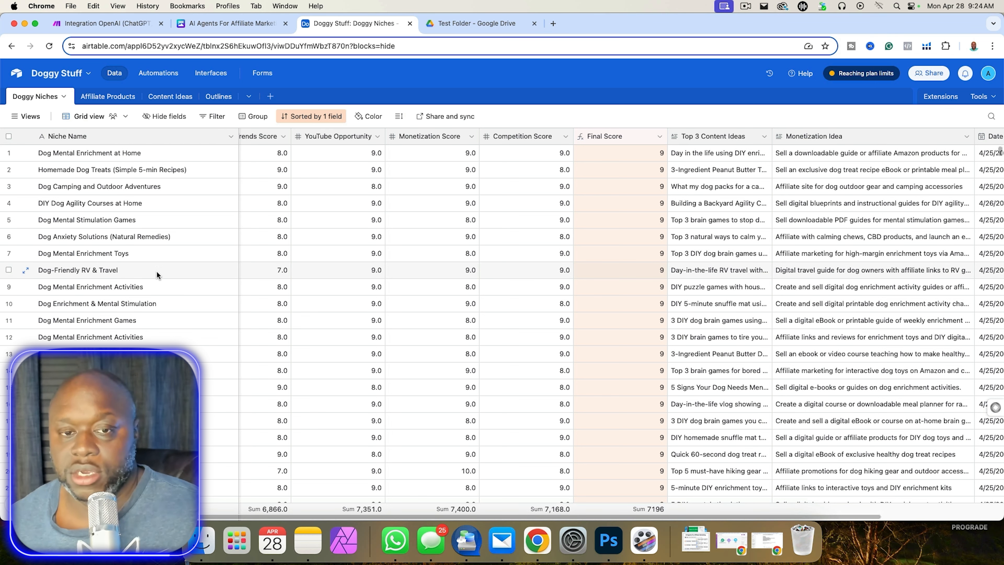
left_click(108, 97)
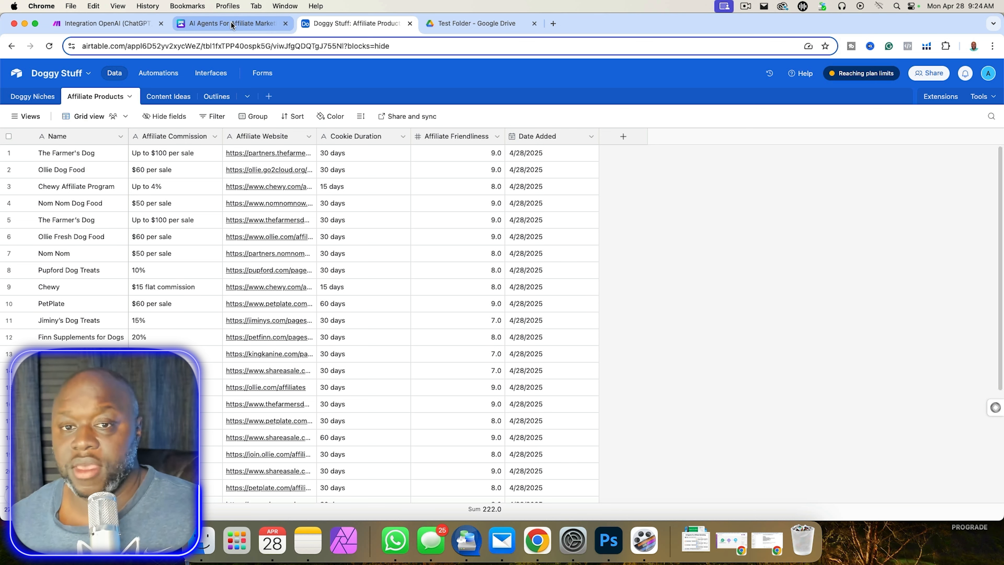
left_click(160, 97)
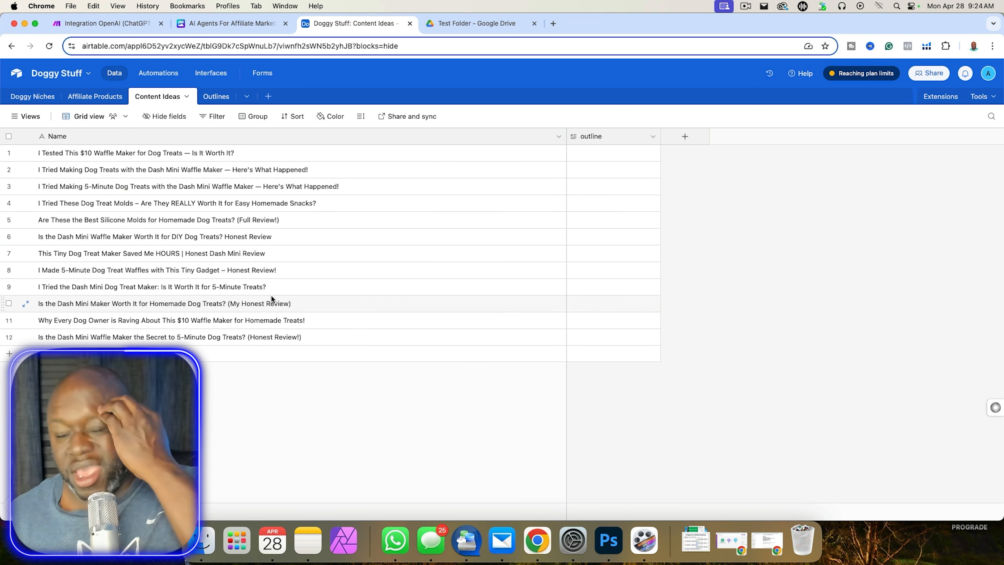
left_click(473, 23)
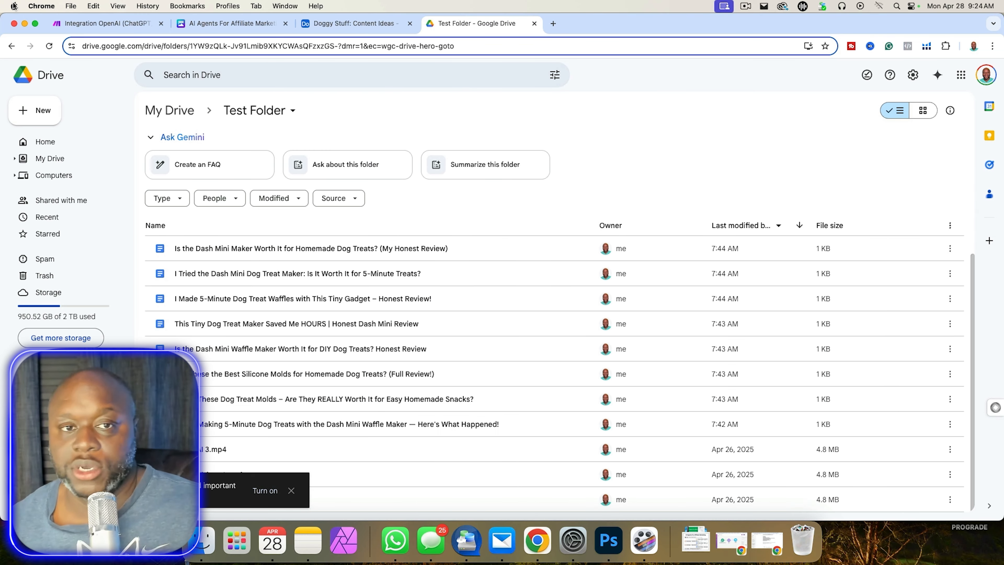
Read the Use Cases and Tools Needed sections of the Canva document, checking the Google Drive folder as the storage example.
left_click(105, 24)
left_click(225, 23)
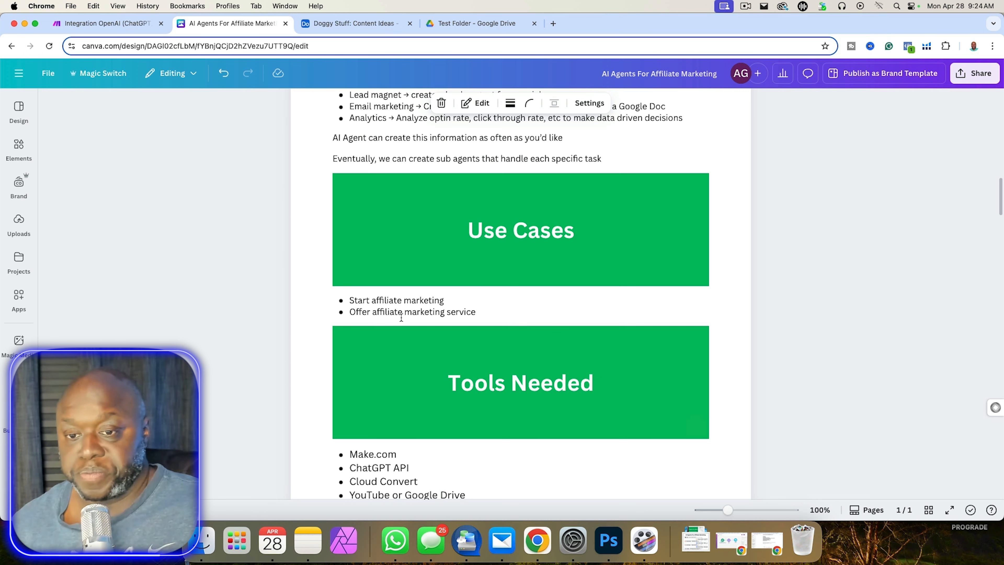
scroll(411, 352, "down", 3)
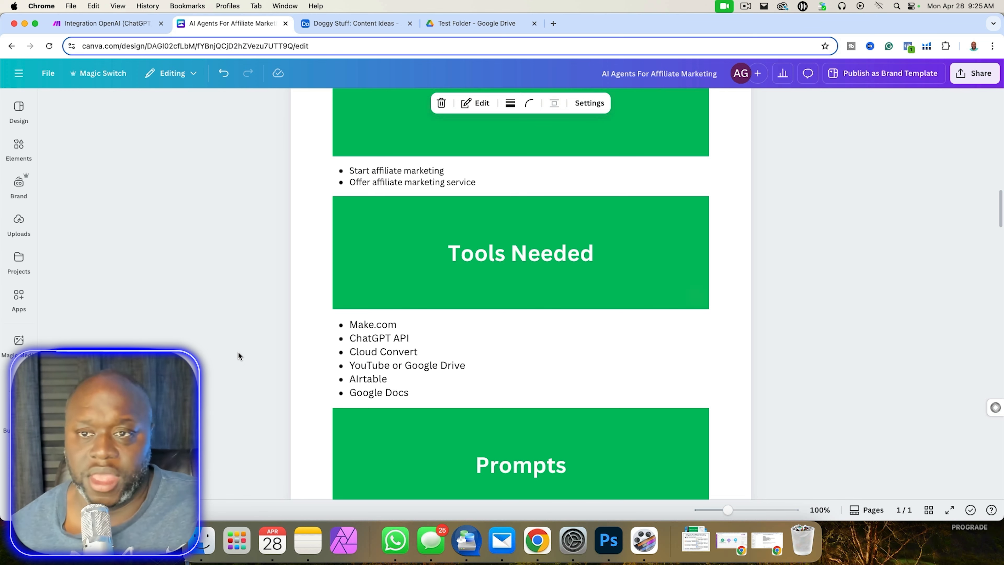
left_click(476, 24)
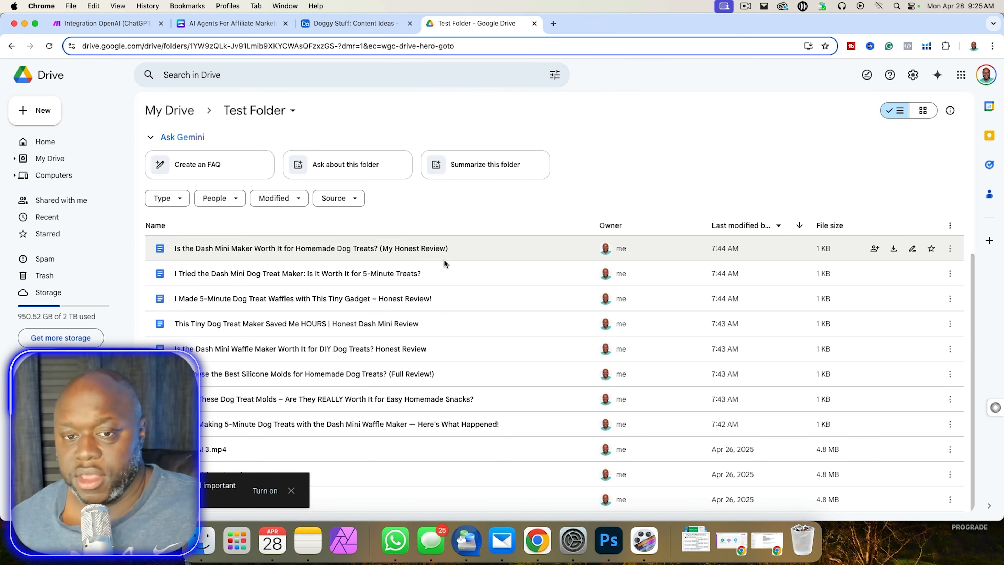
left_click(225, 24)
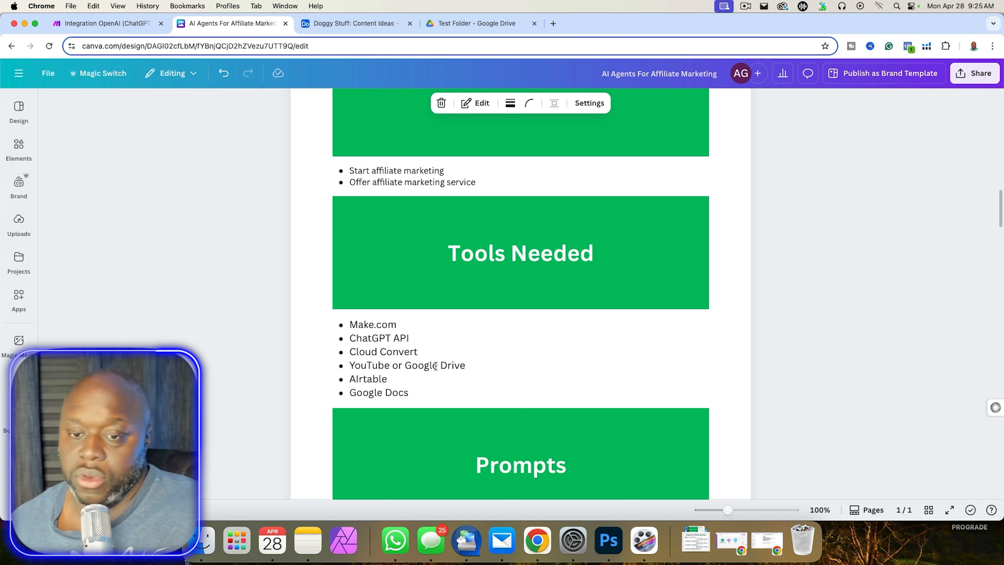
scroll(452, 388, "down", 5)
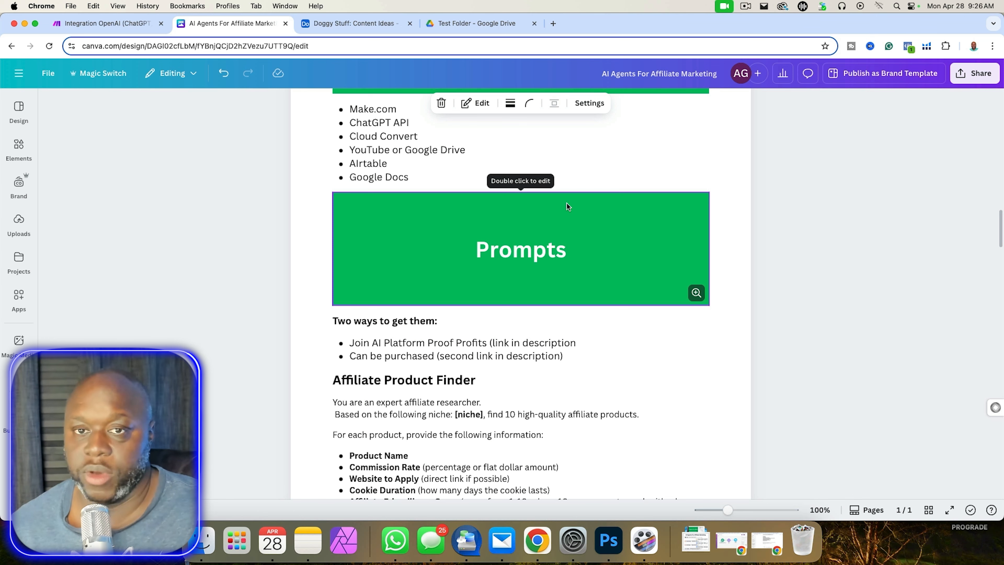
Switch to the existing Make scenario and look up its blueprint import and export options.
left_click(102, 25)
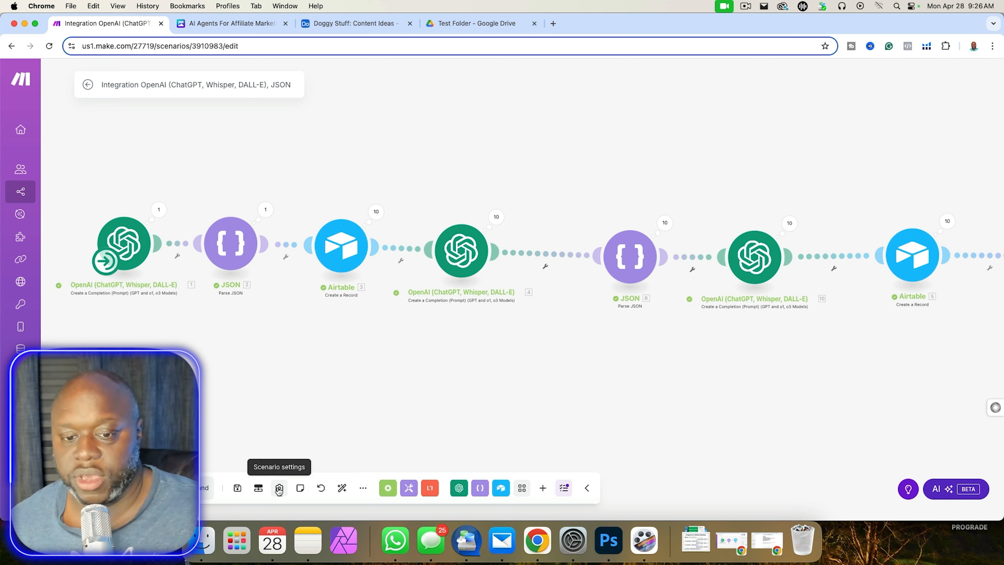
left_click(258, 490)
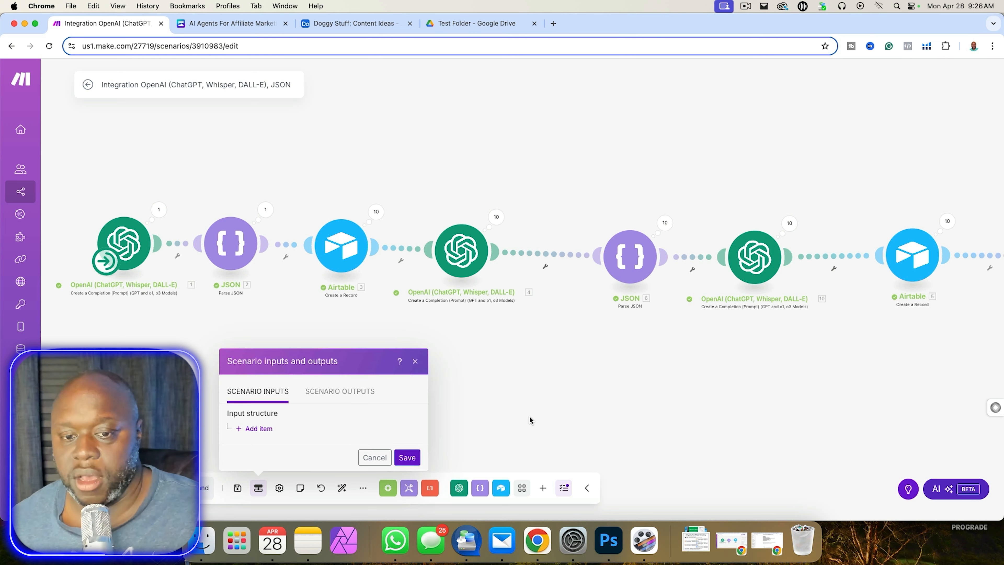
left_click(538, 421)
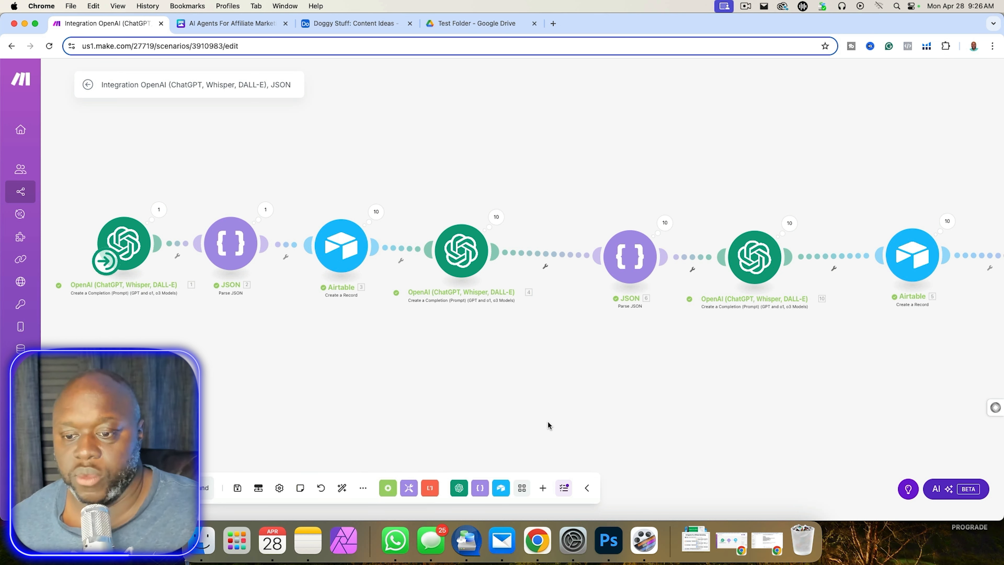
left_click(363, 488)
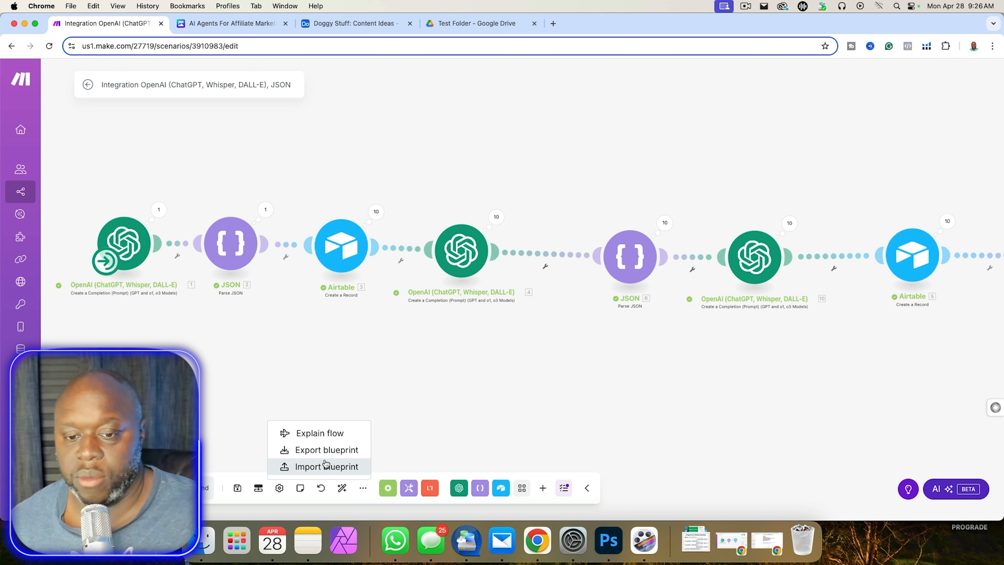
left_click(433, 424)
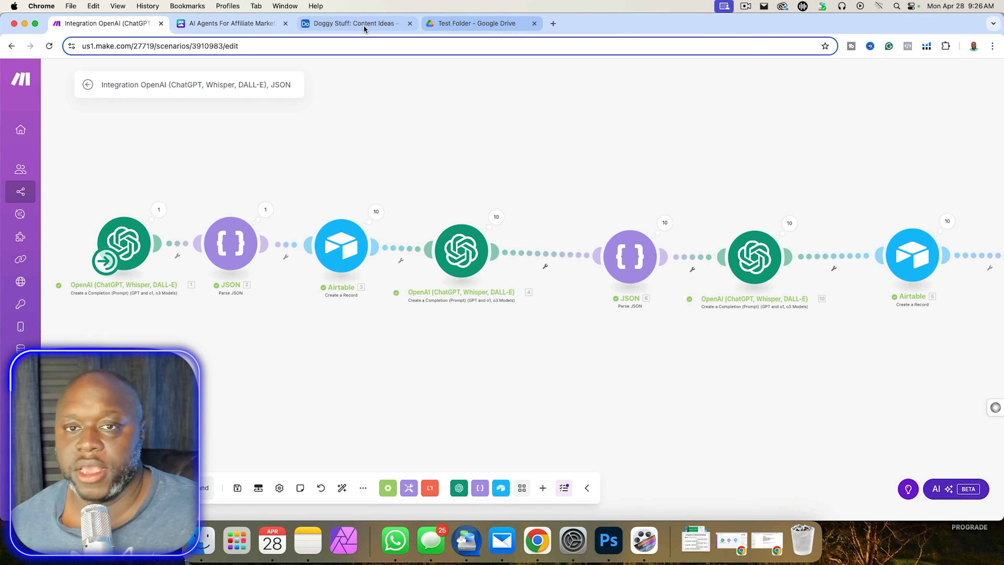
Look through the Prompts section of the Canva document, including the Affiliate Product Finder and Content Ideas prompts.
left_click(229, 24)
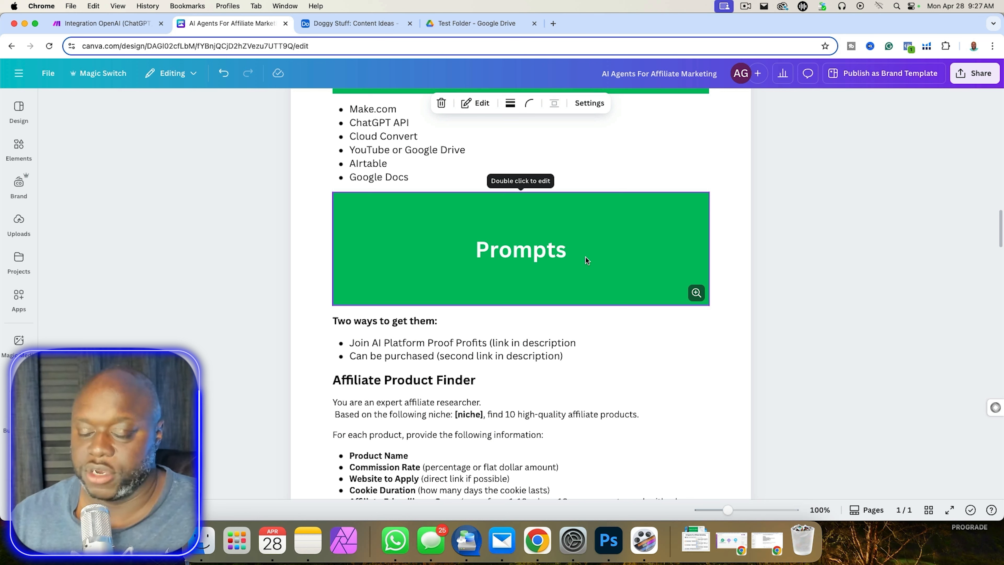
scroll(587, 257, "down", 10)
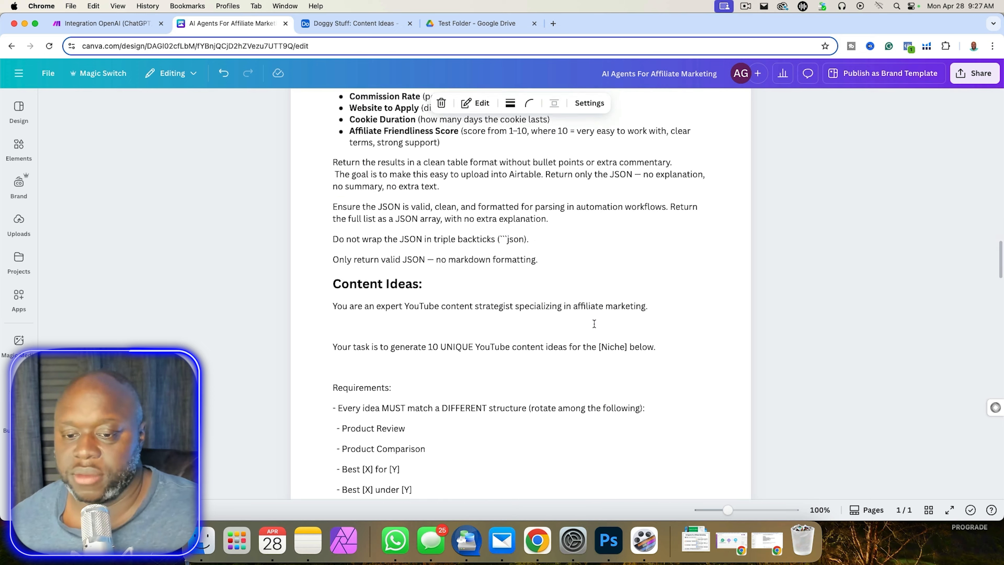
scroll(594, 324, "down", 15)
scroll(595, 337, "up", 20)
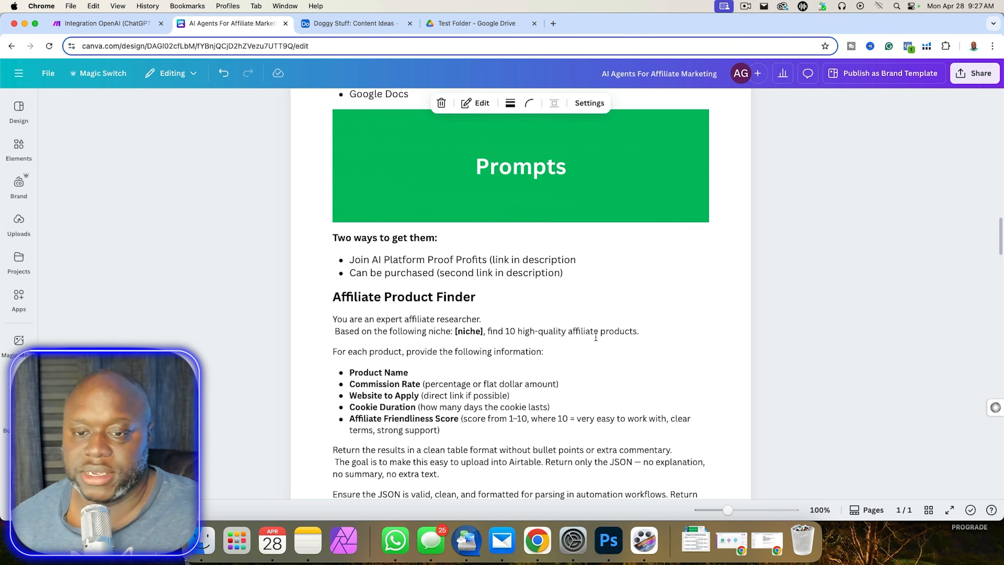
scroll(596, 337, "up", 8)
scroll(596, 337, "down", 5)
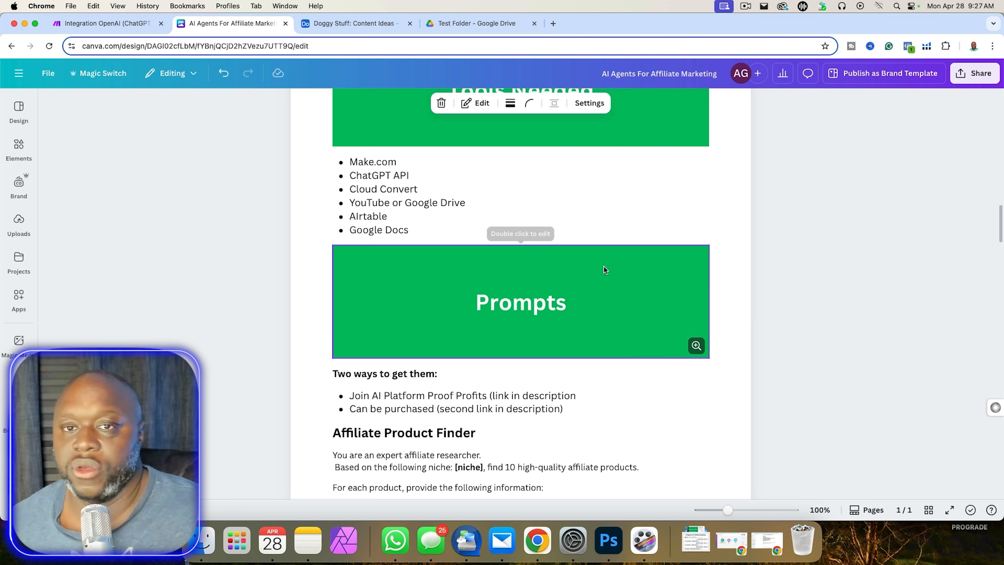
Close the existing scenario's tab, then create a new scenario from make.com in a new browser tab.
left_click(131, 23)
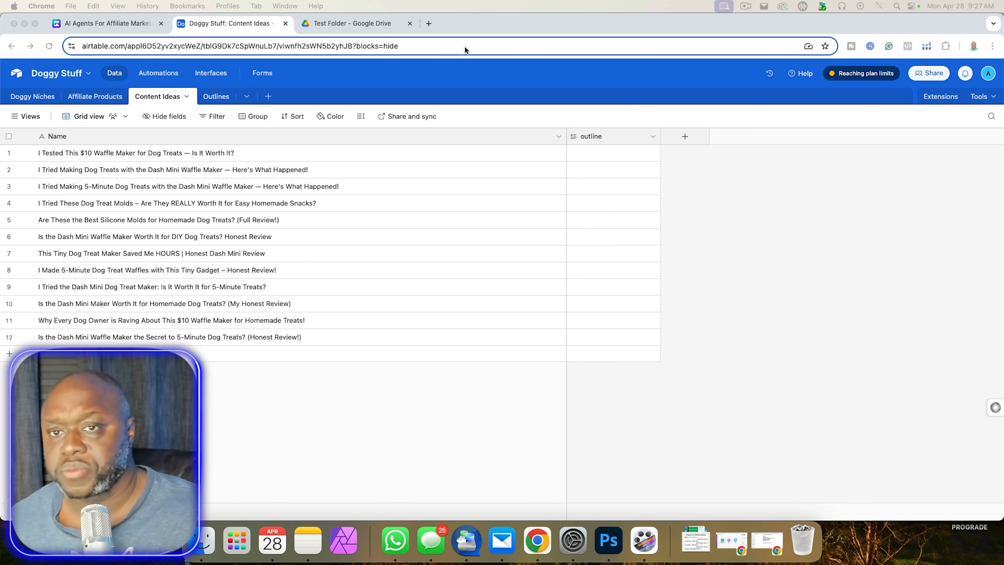
left_click(429, 24)
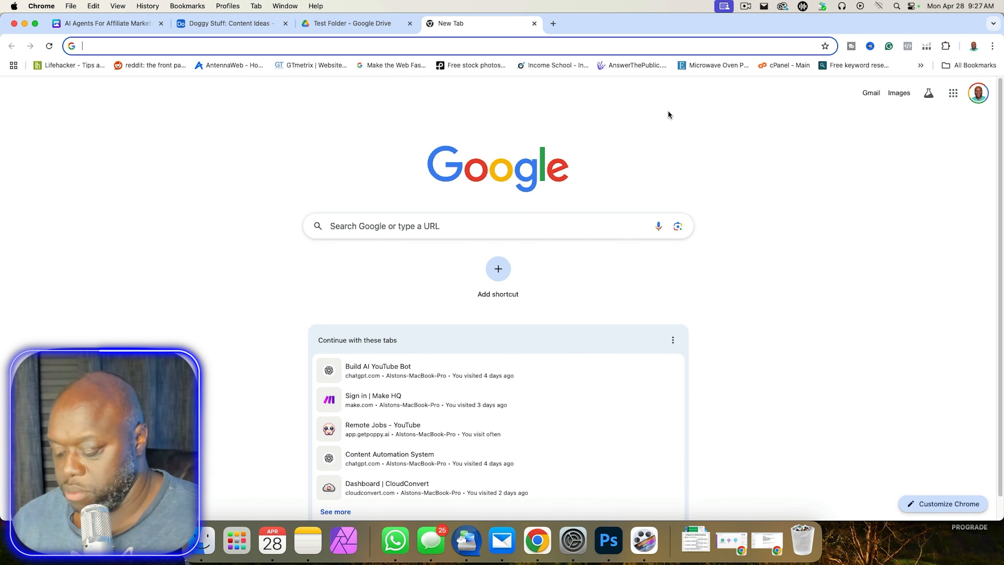
type("make.co")
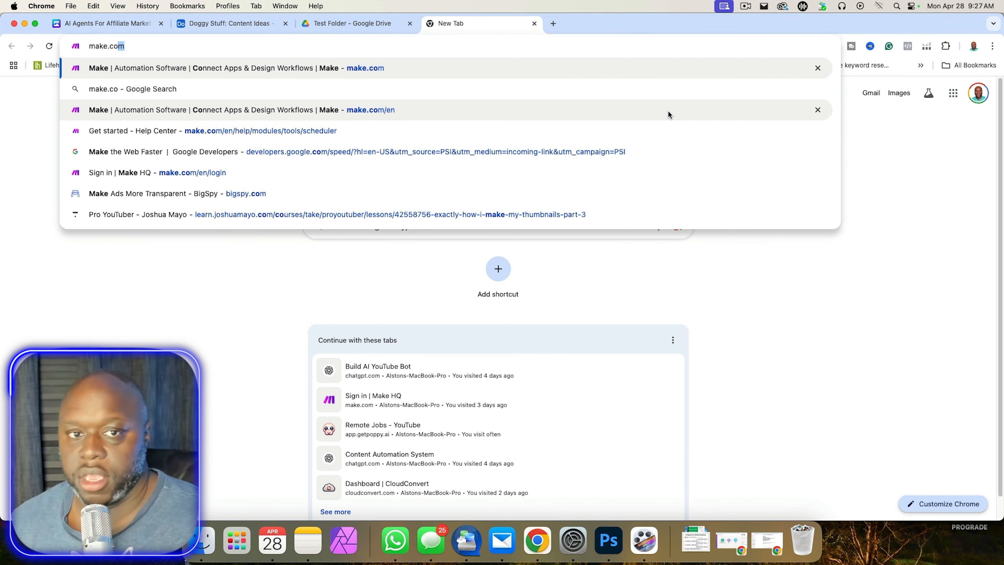
key("Return")
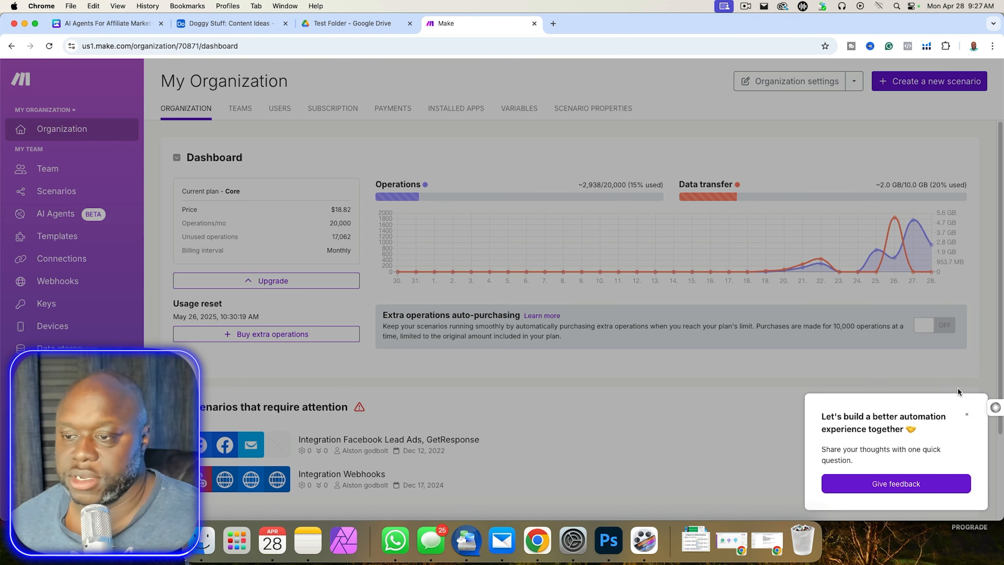
left_click(967, 414)
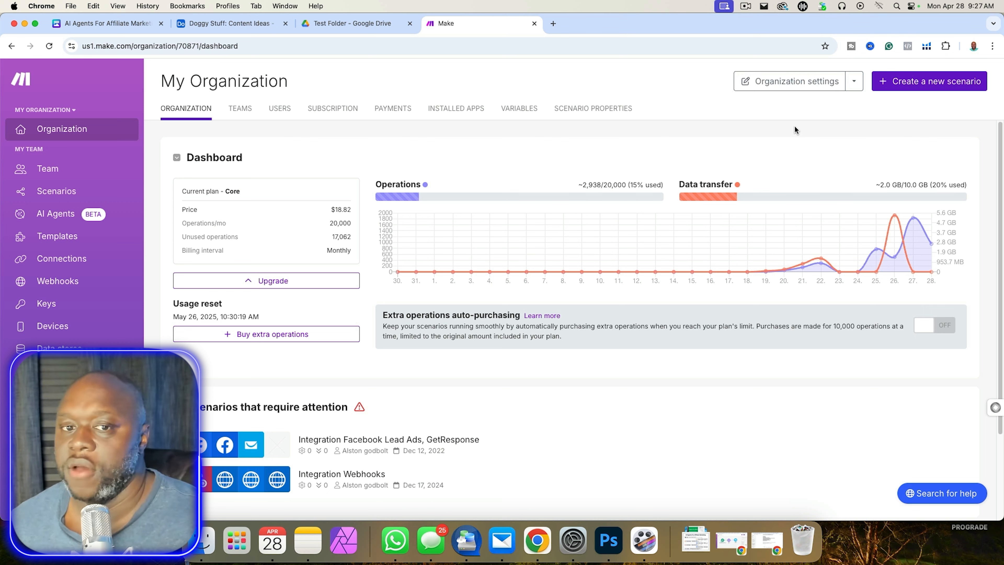
left_click(928, 81)
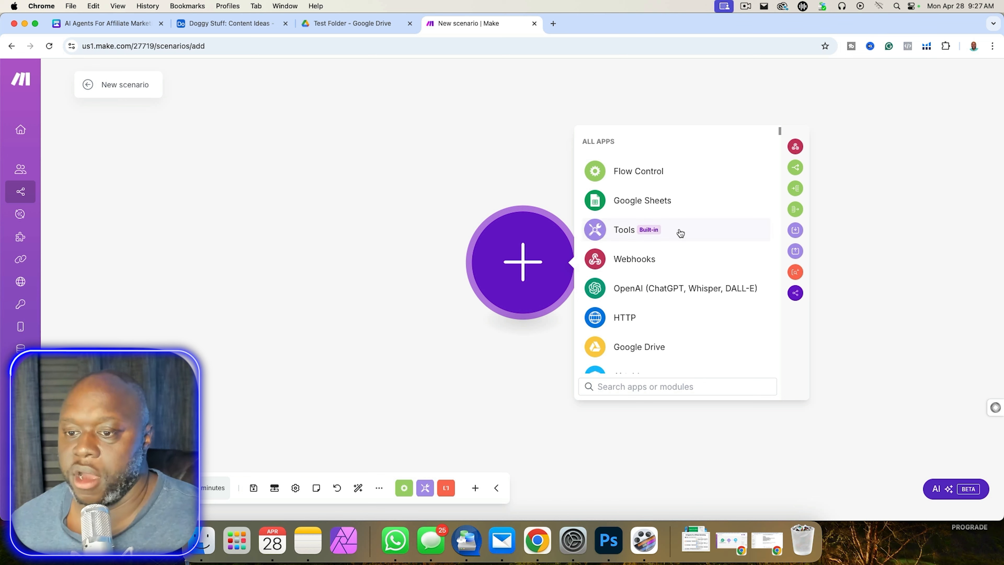
Add an OpenAI "Create a Completion (Prompt) (GPT and o1, o3 Models)" module as the scenario's first module.
scroll(680, 233, "down", 4)
scroll(680, 233, "down", 7)
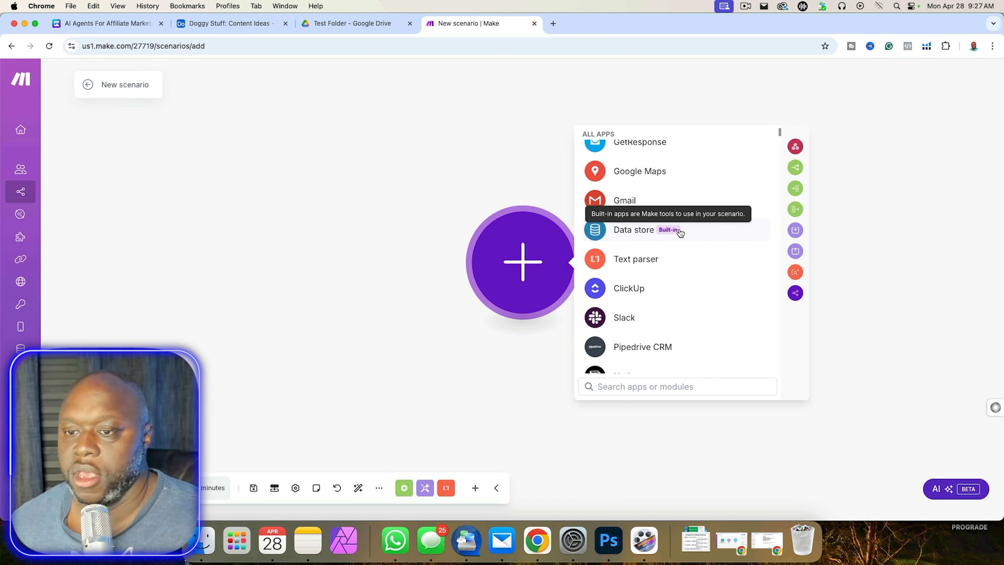
type("chat")
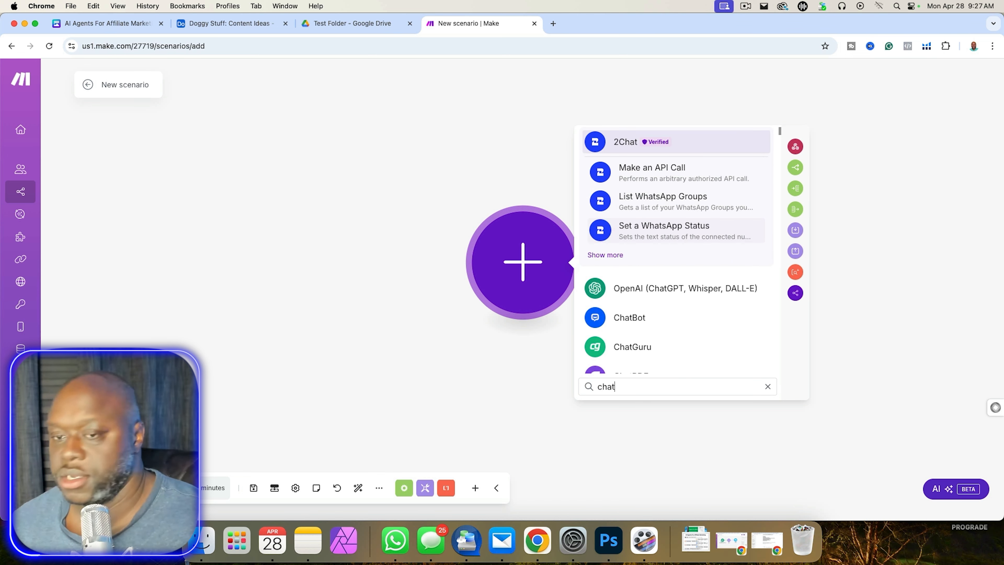
left_click(652, 296)
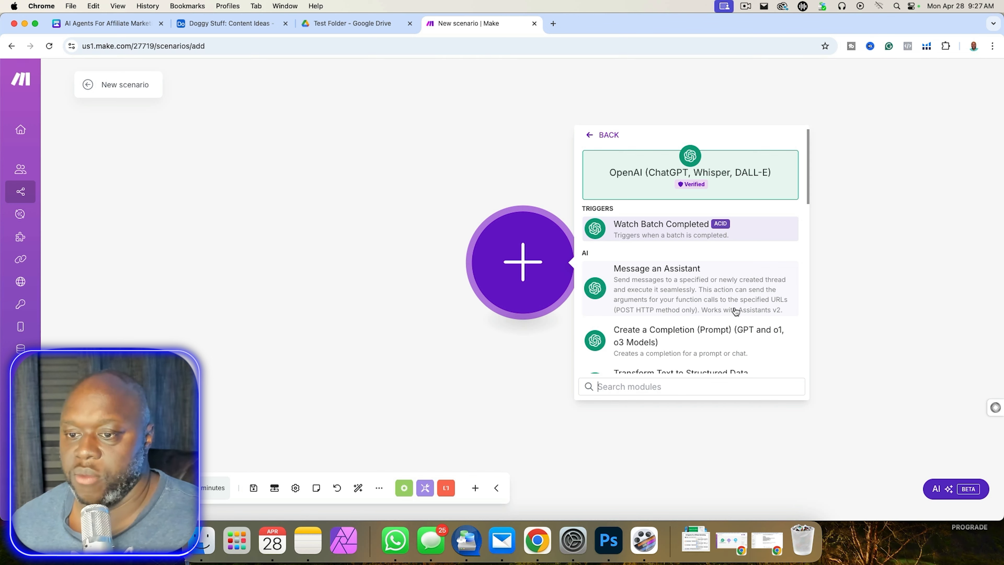
scroll(702, 309, "down", 2)
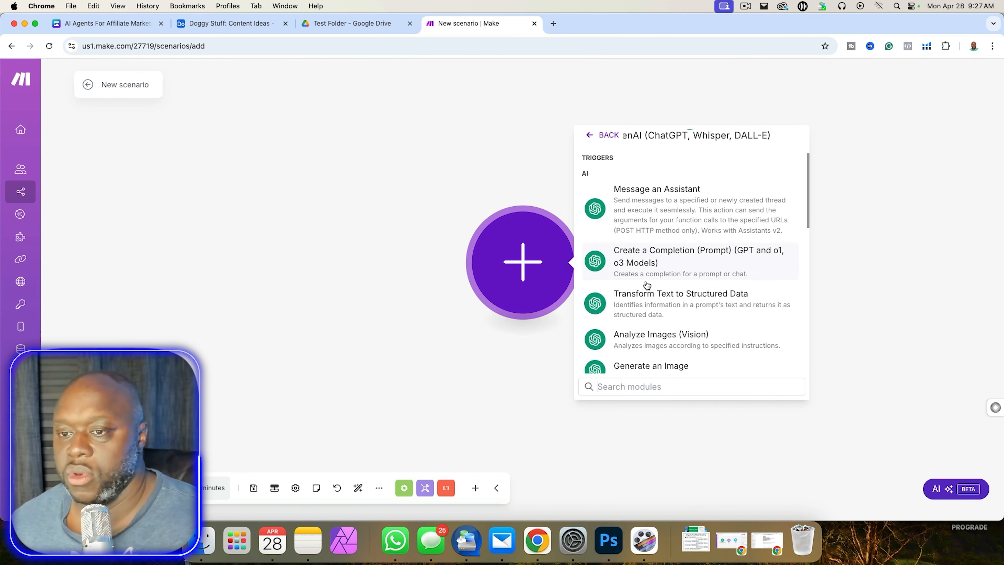
left_click(635, 265)
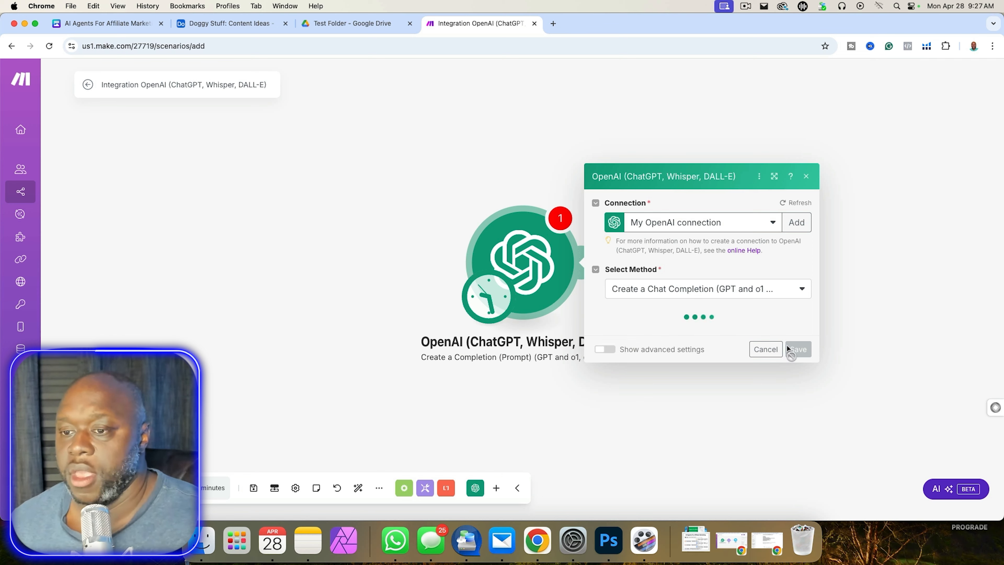
Set the OpenAI module's model to GPT-4o: chatgpt-4o-latest (system).
left_click(702, 260)
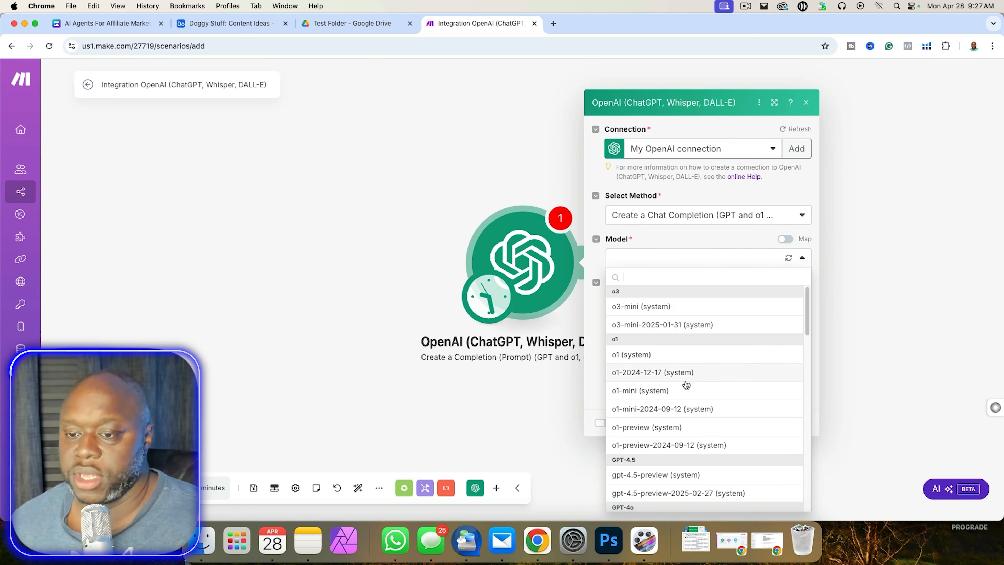
scroll(686, 386, "down", 5)
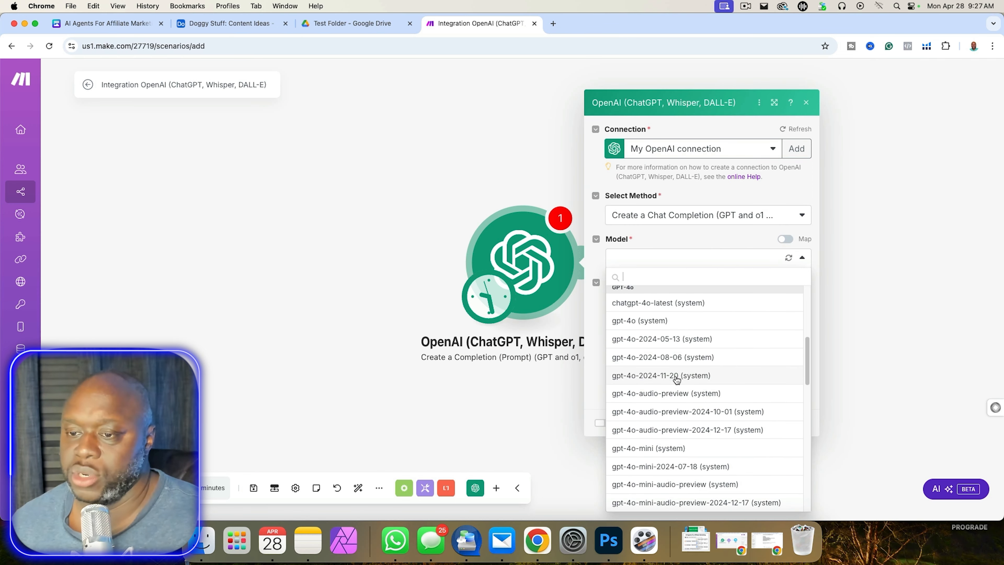
scroll(678, 379, "up", 2)
left_click(683, 336)
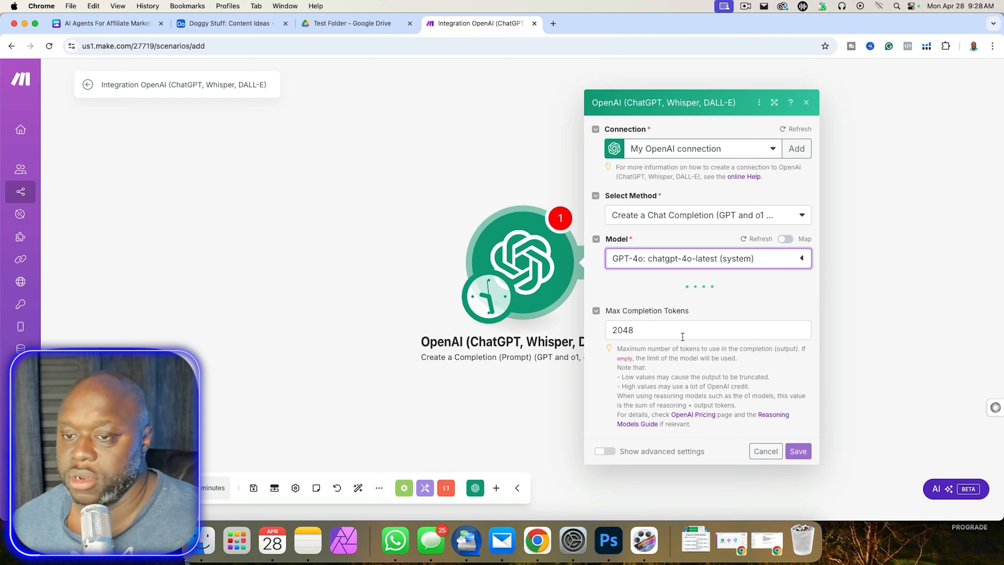
Add a message with the User role to the OpenAI module.
scroll(787, 351, "down", 1)
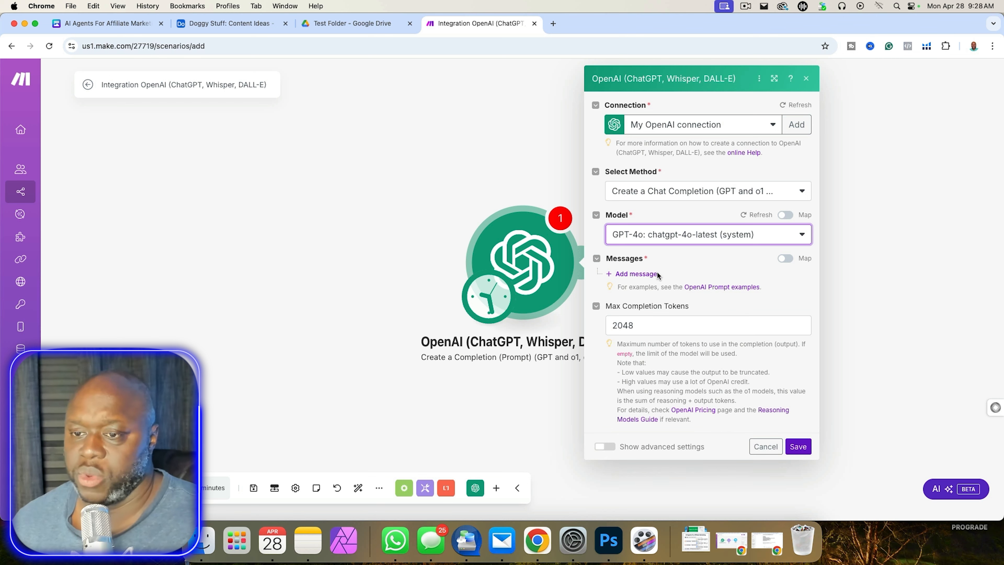
left_click(640, 274)
left_click(681, 308)
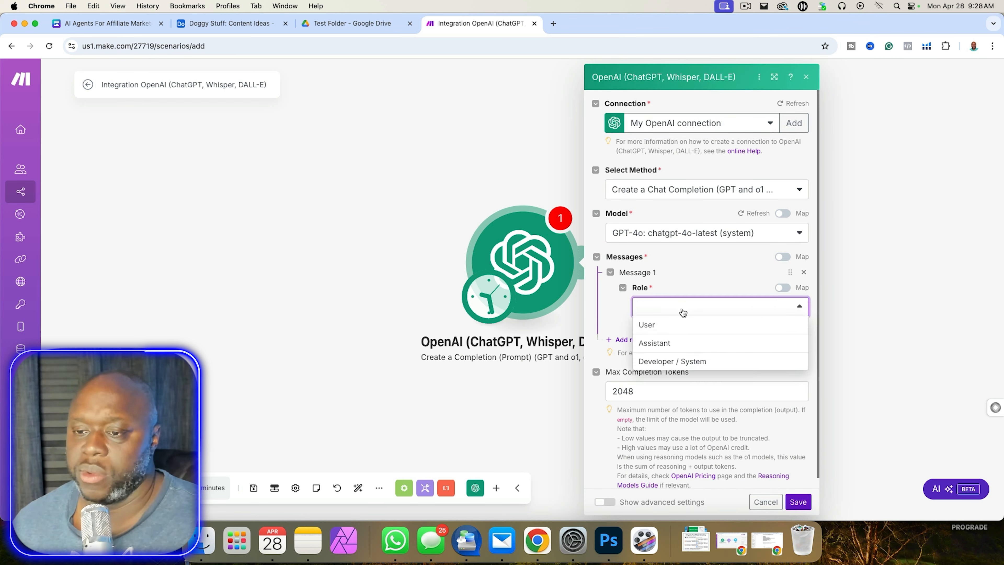
left_click(731, 325)
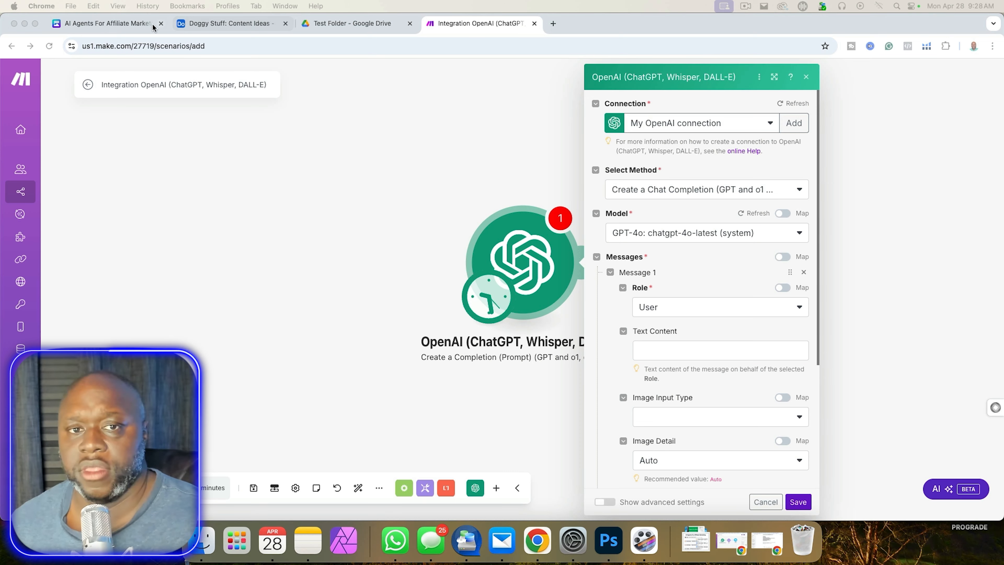
Switch to Airtable and view the Affiliate Products table of the Doggy Stuff base.
left_click(235, 29)
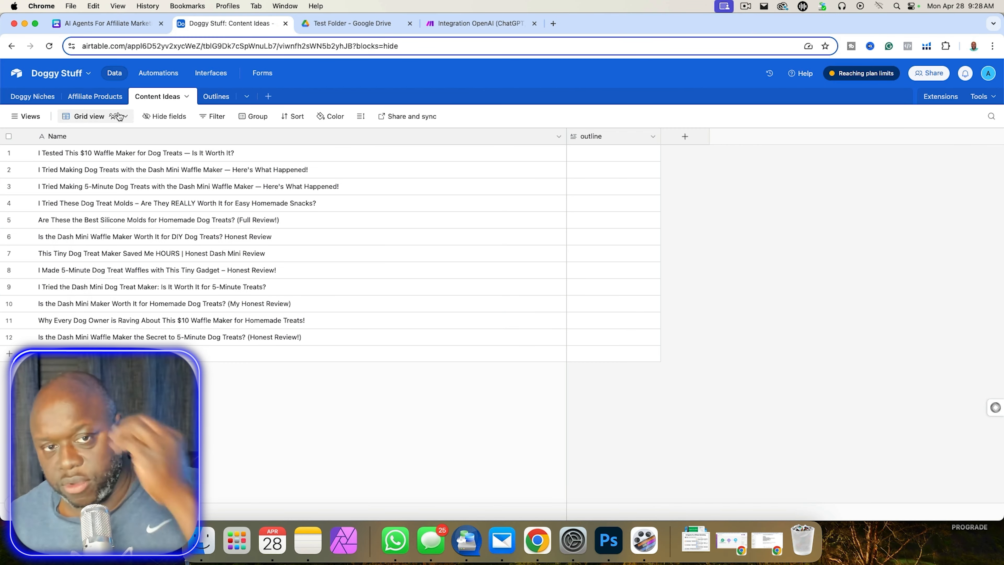
left_click(102, 96)
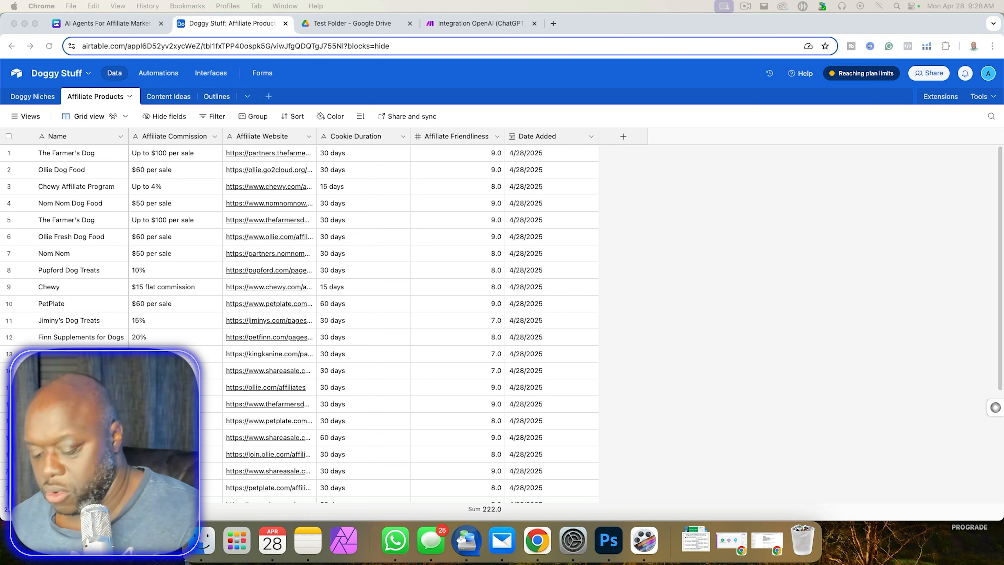
Return to the Make scenario, paste the copied prompt into the User message's text content and save the OpenAI module.
left_click(488, 25)
left_click(667, 353)
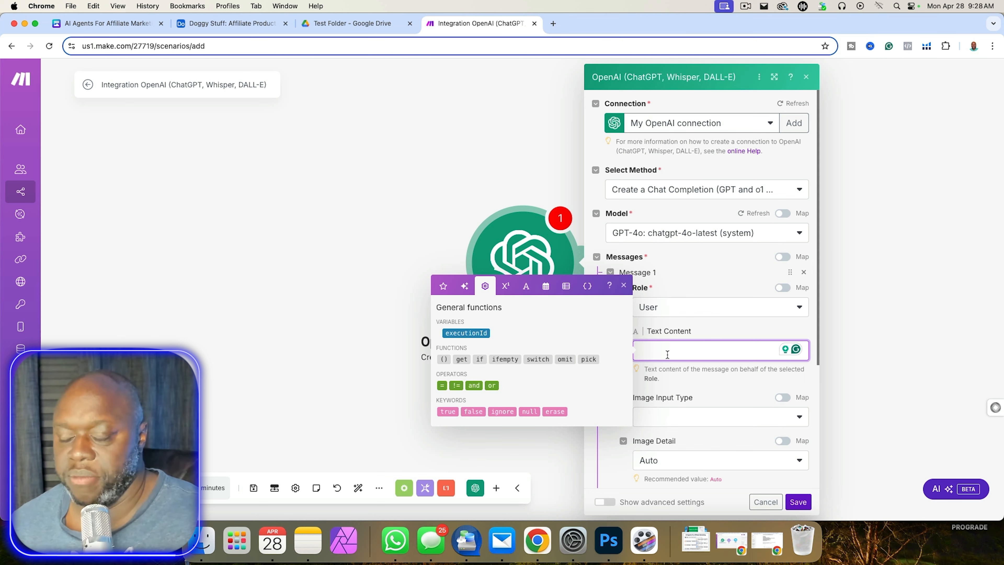
key("super+v")
left_click(800, 503)
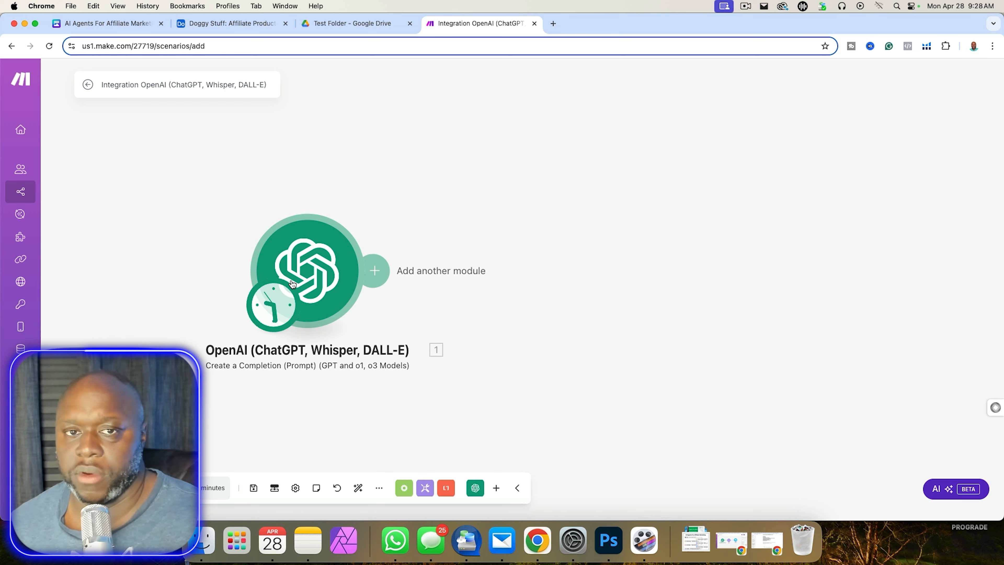
Switch to Airtable, leave the Doggy Stuff base and open the Untitled Base.
left_click(224, 27)
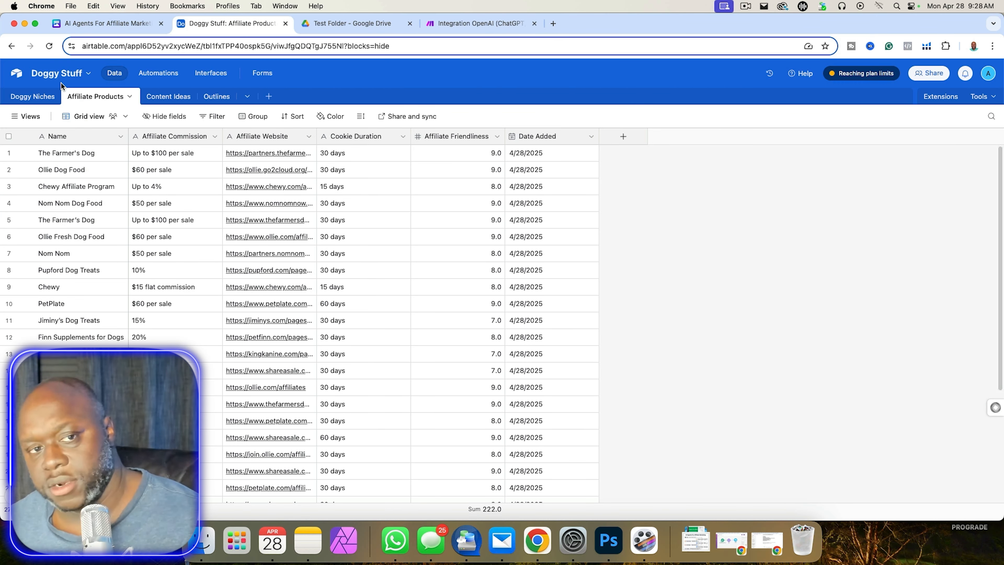
left_click(17, 75)
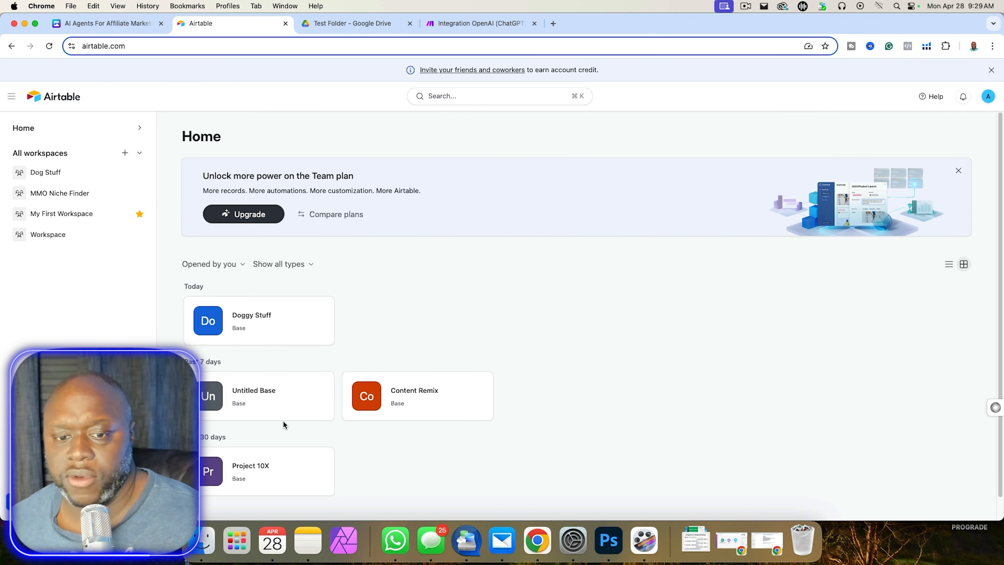
left_click(249, 399)
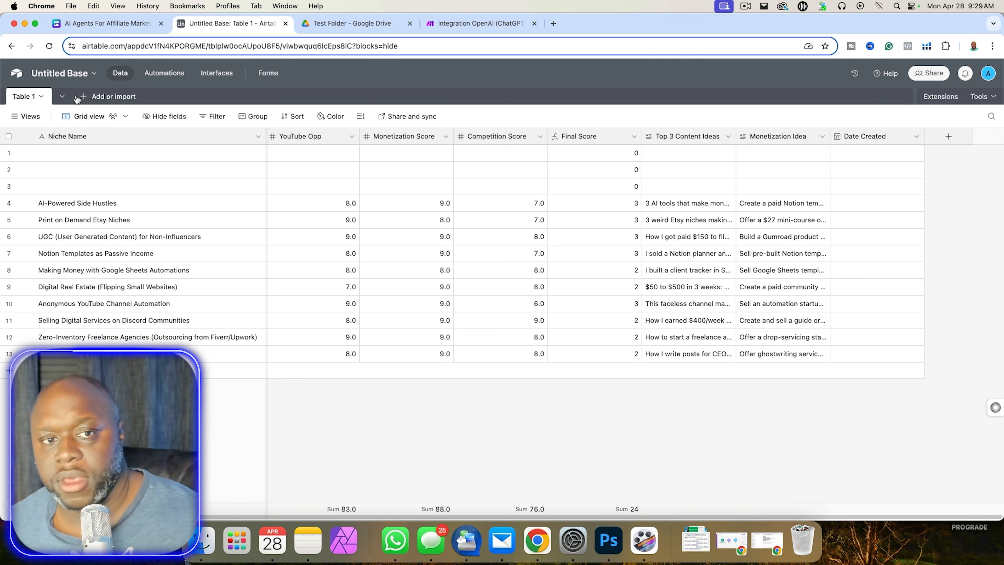
Create a blank table named "Affiliate Programs" in the Untitled Base.
left_click(62, 97)
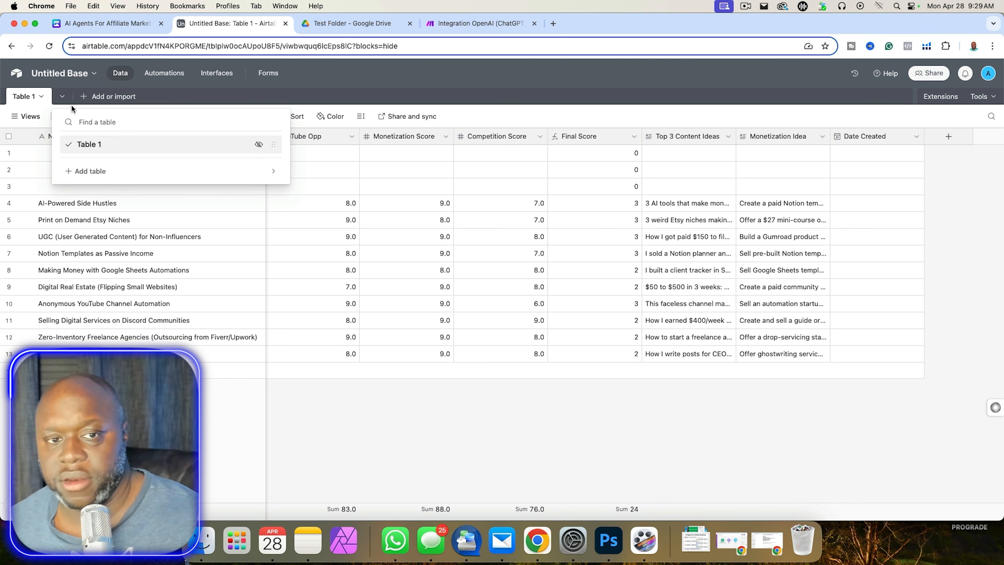
left_click(90, 171)
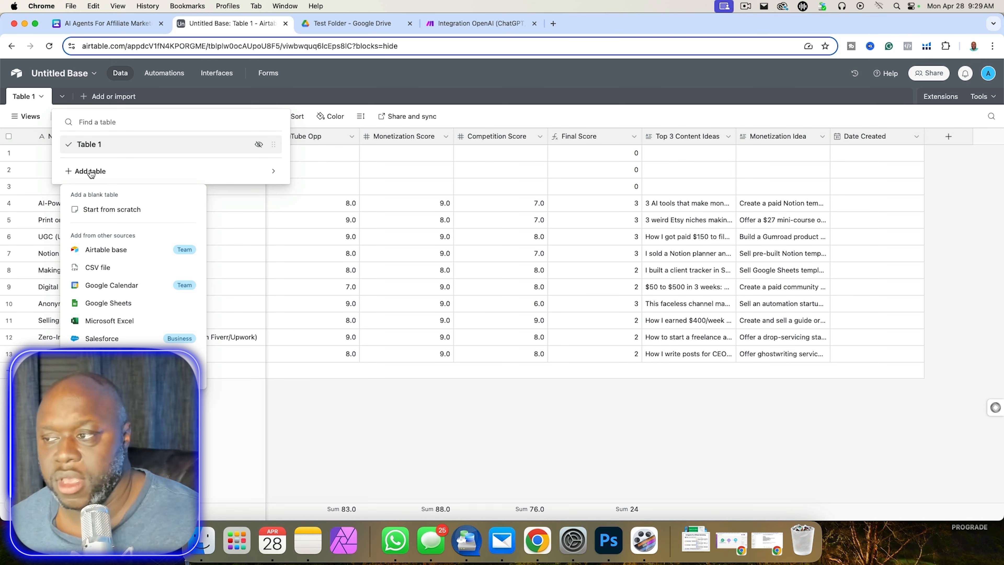
left_click(112, 209)
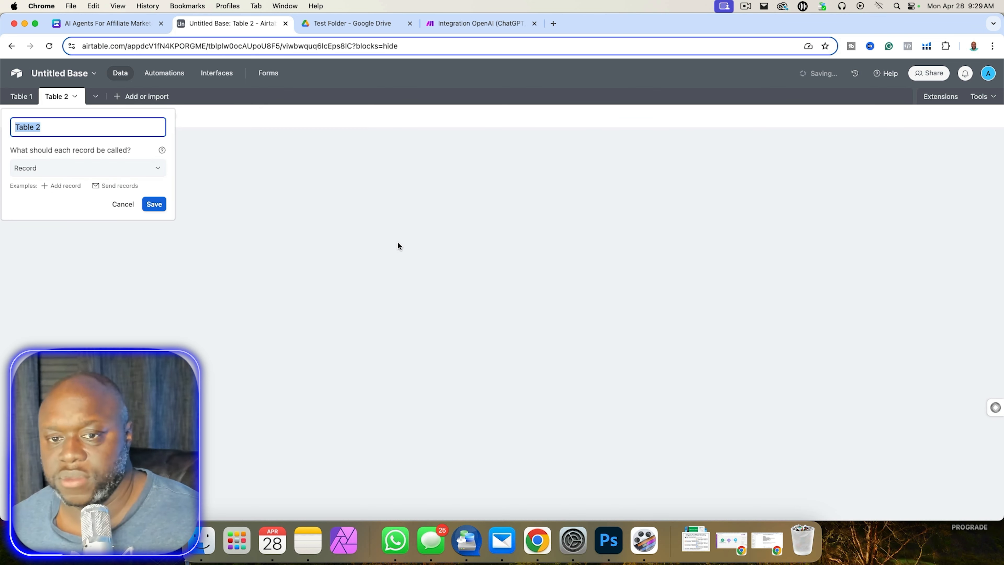
type("Af")
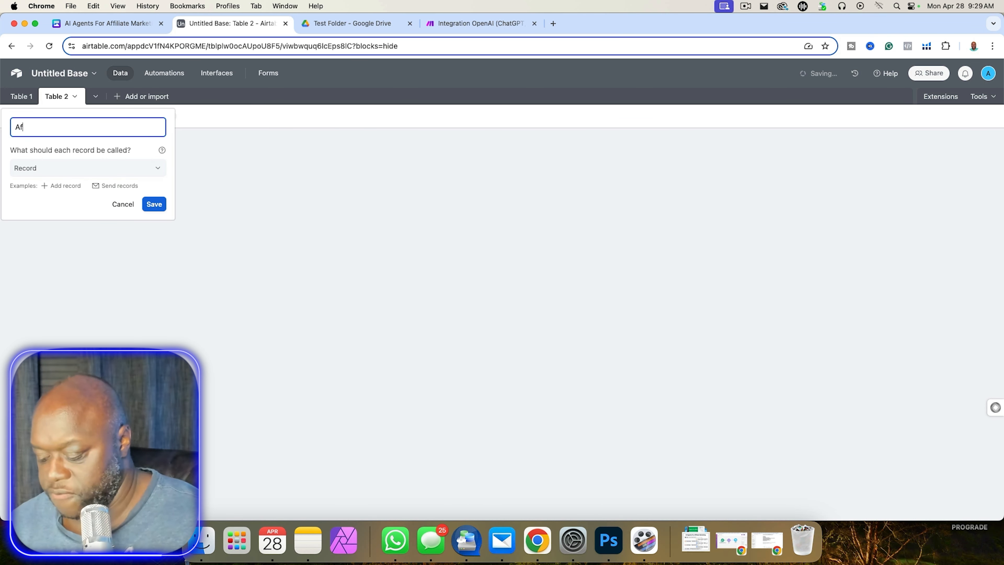
type("filiate Programs")
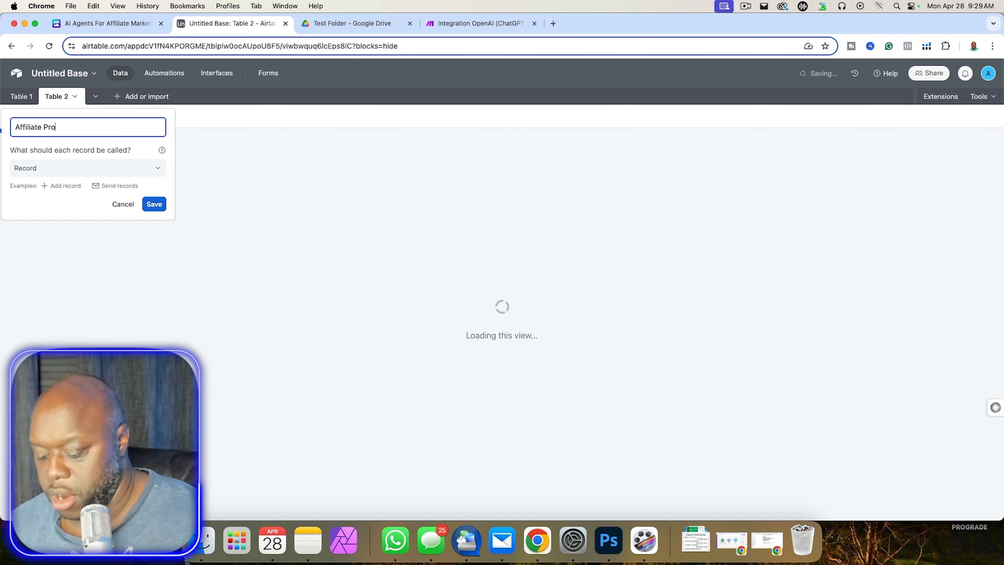
left_click(153, 205)
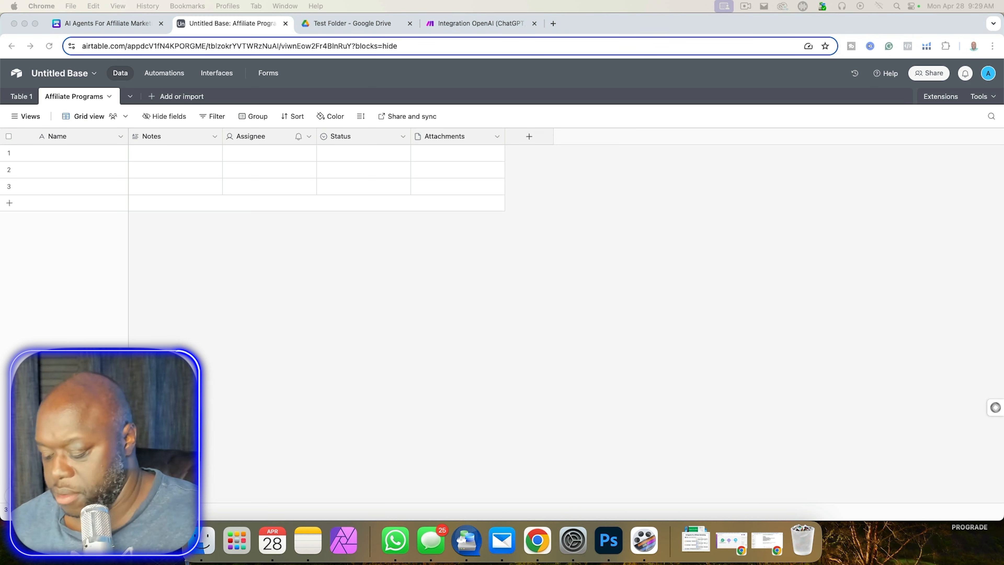
Delete the default Notes, Assignee, Status and Attachments fields from the Affiliate Programs table, keeping only Name.
left_click(214, 137)
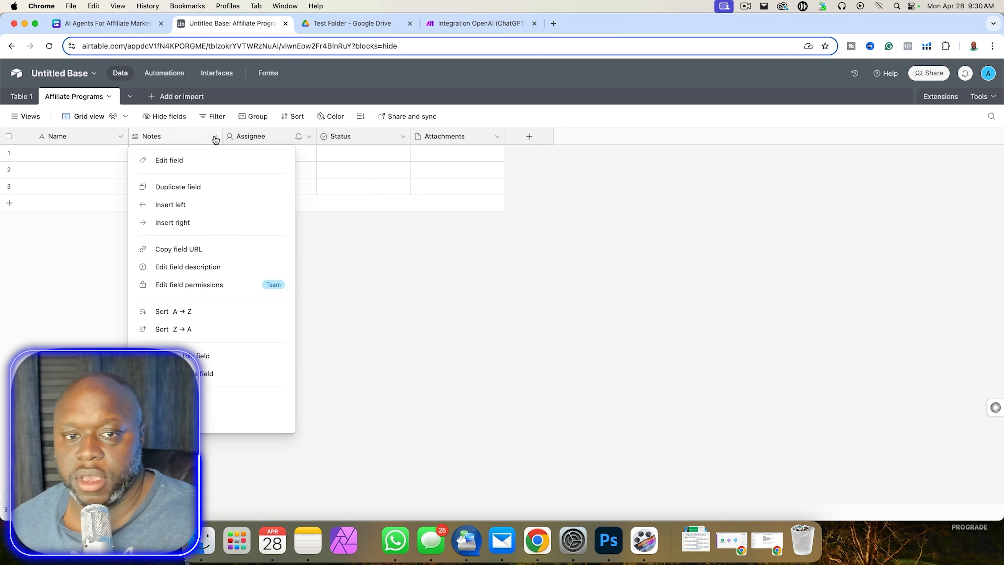
left_click(203, 419)
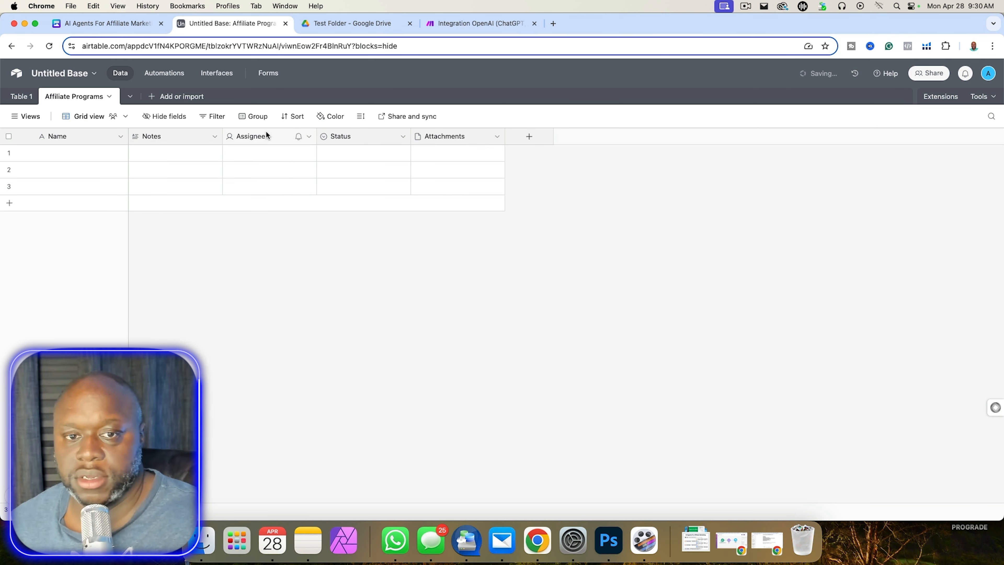
left_click(214, 136)
left_click(203, 419)
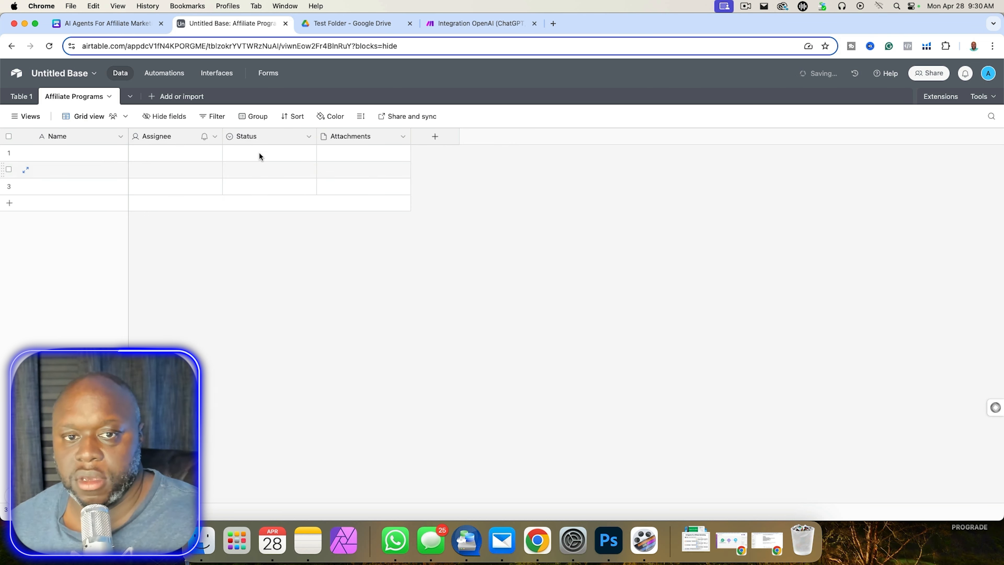
left_click(215, 138)
left_click(204, 370)
Add a single line text field named "Affiliate Commission" to the Affiliate Programs table.
left_click(153, 137)
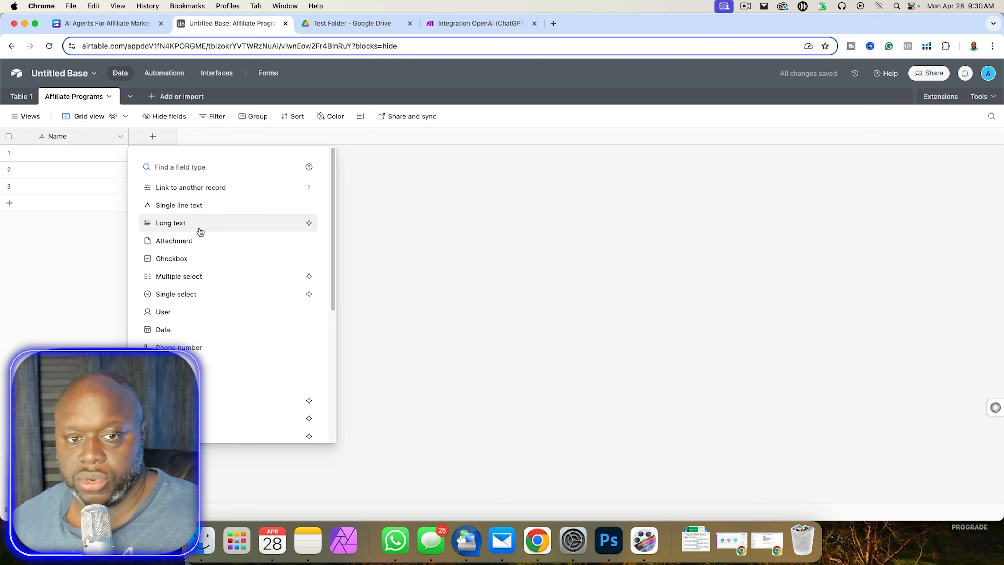
left_click(187, 206)
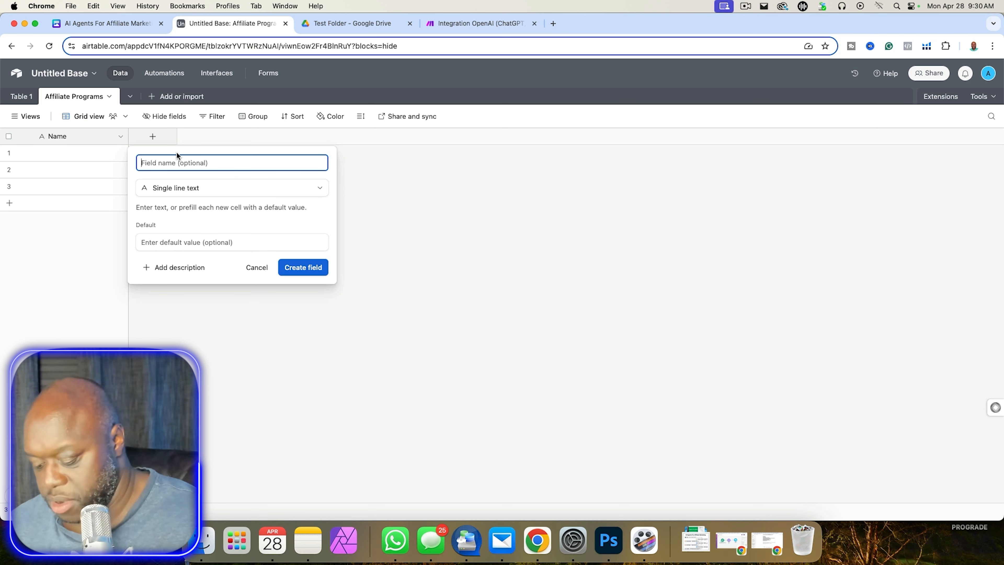
type("Affiliate Co")
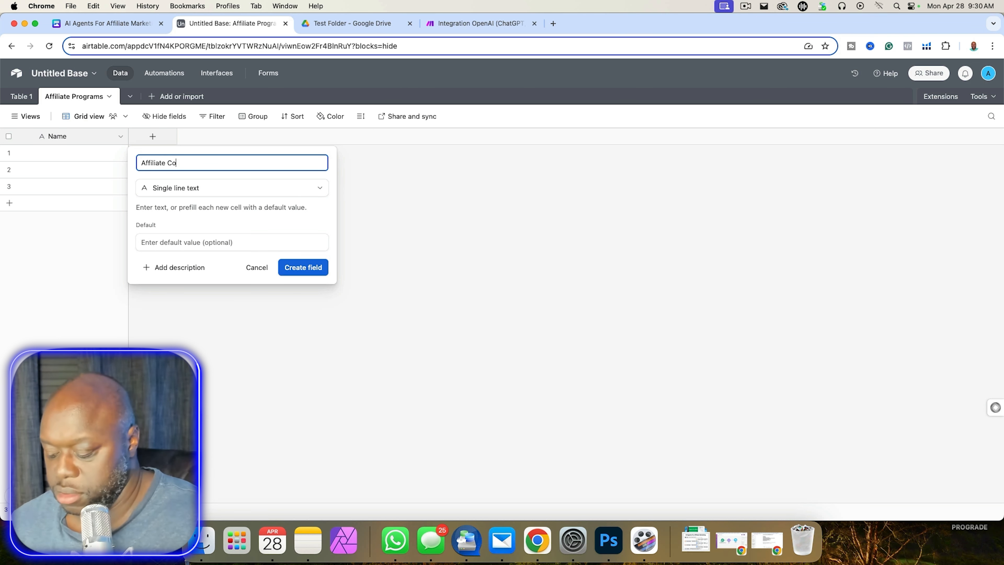
type("mmission")
left_click(292, 272)
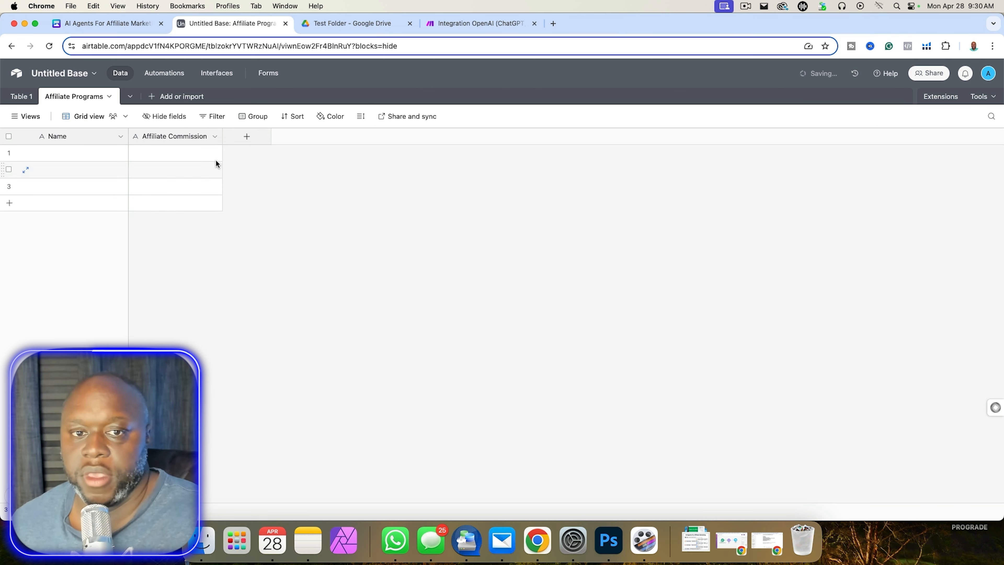
Add a single line text field named "Affiliate Website" after Affiliate Commission.
left_click(247, 138)
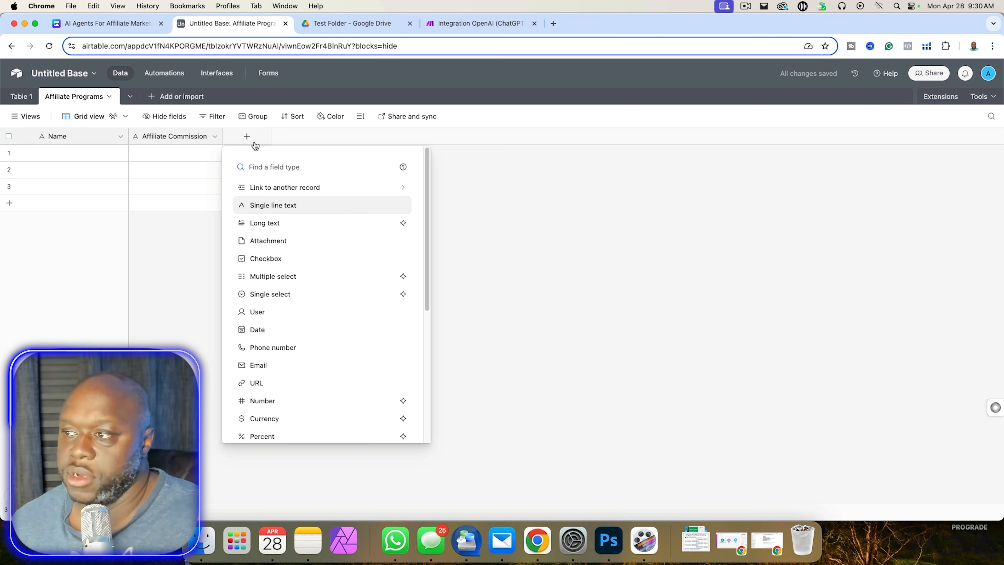
left_click(273, 205)
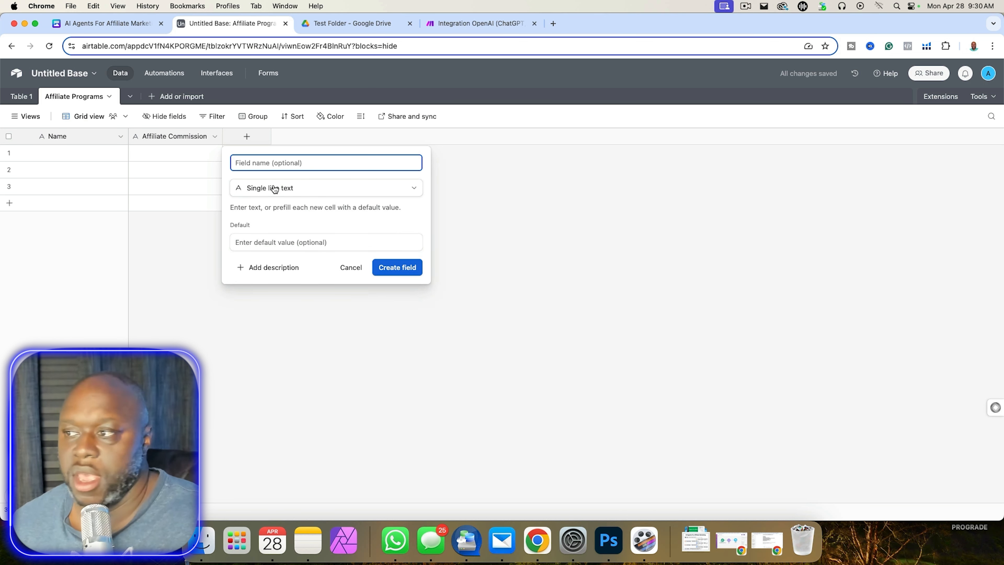
type("Affiliate Website")
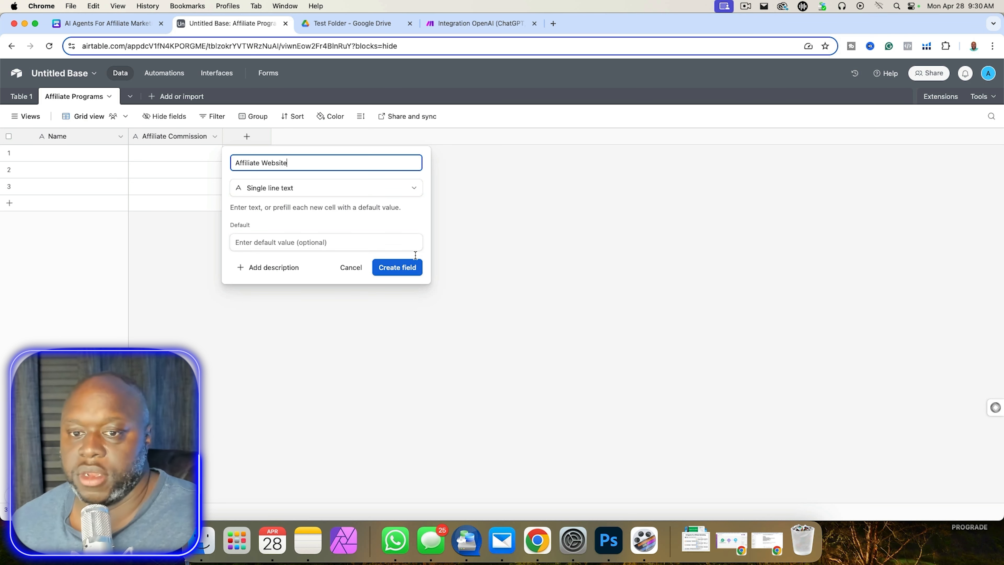
left_click(408, 271)
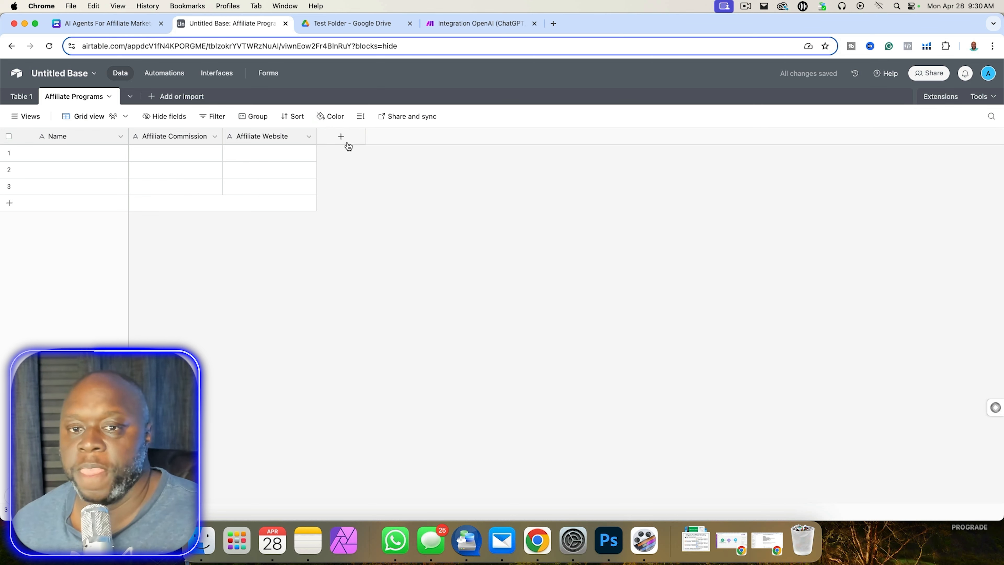
Add a single line text field named "Cookie Duration" after Affiliate Website.
left_click(342, 137)
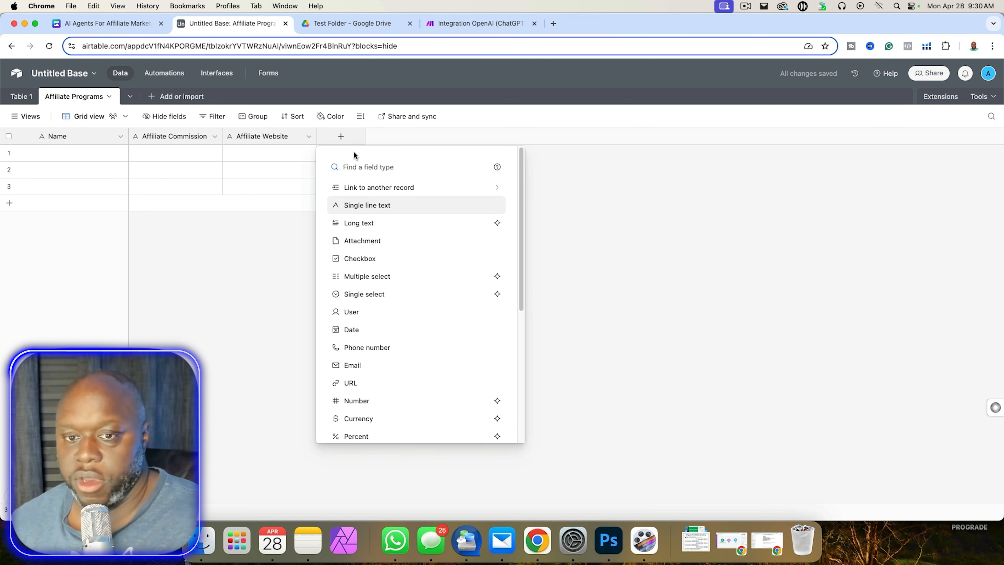
left_click(374, 204)
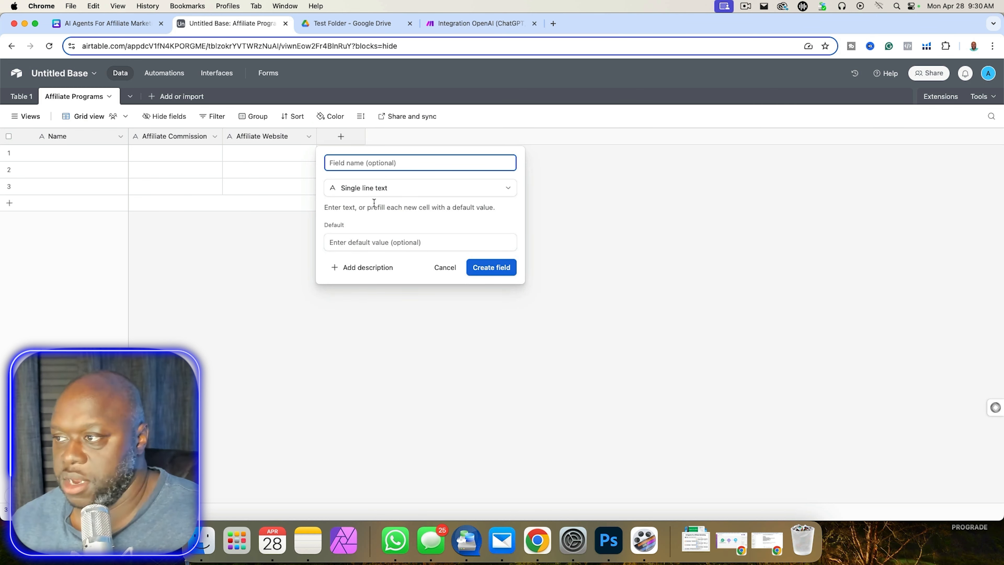
type("Cookie ")
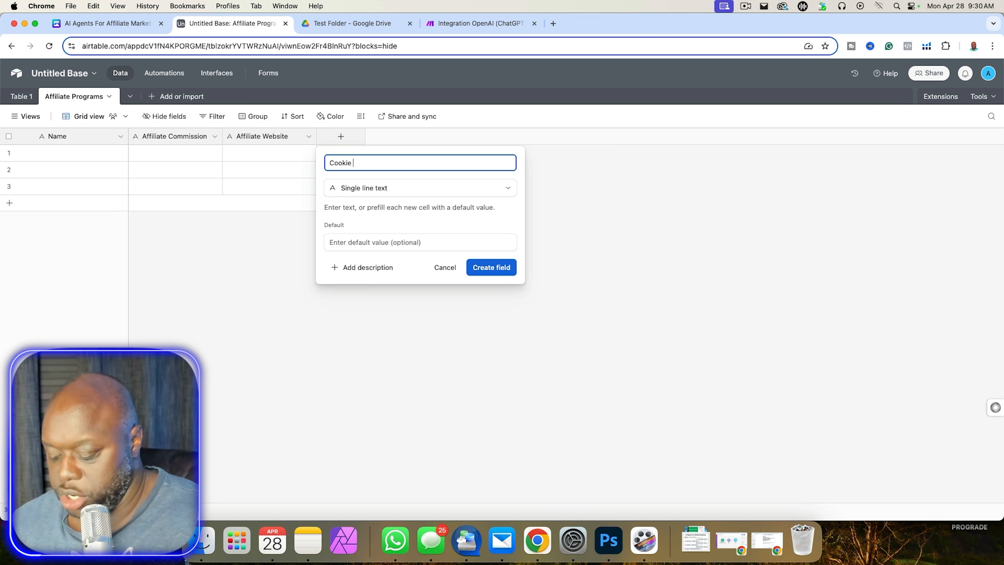
type("Duration")
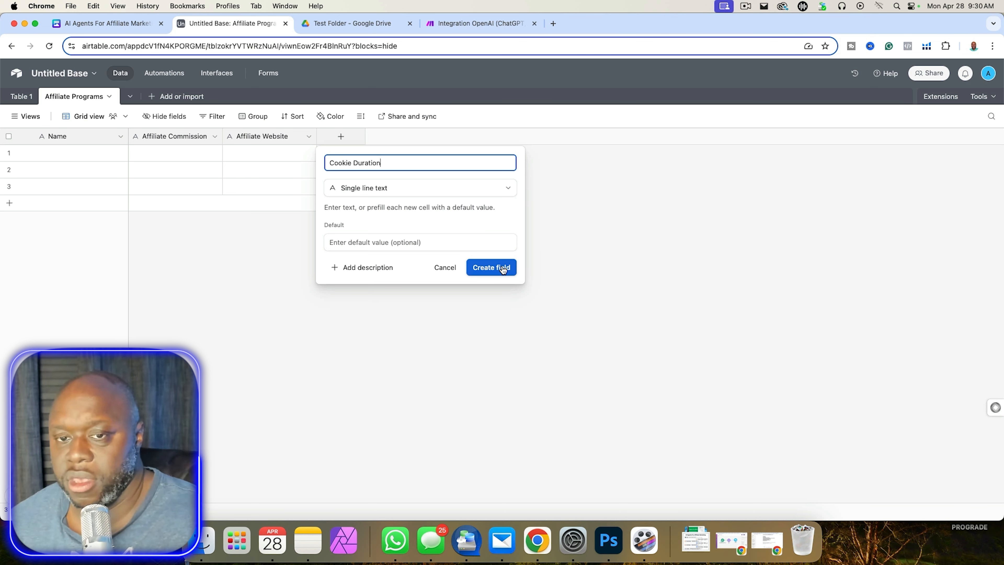
left_click(503, 269)
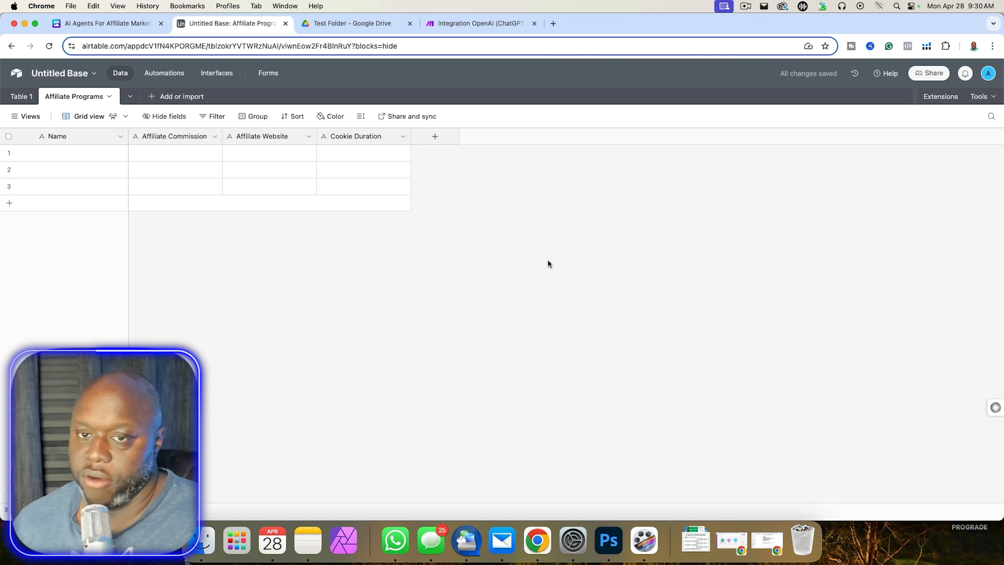
Add a number field named "Affiliate Friendliness" after Cookie Duration in the Affiliate Programs table.
left_click(434, 137)
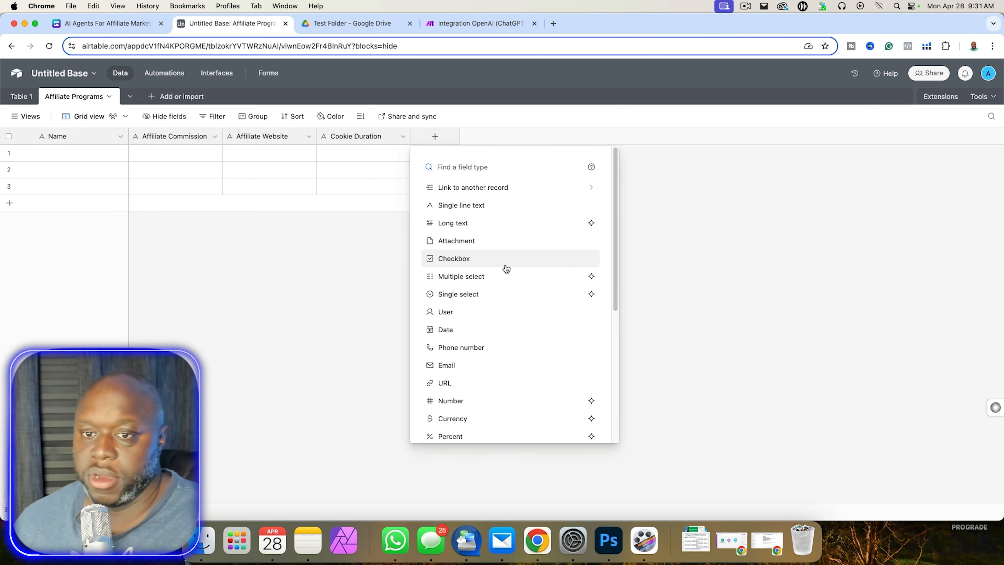
left_click(484, 401)
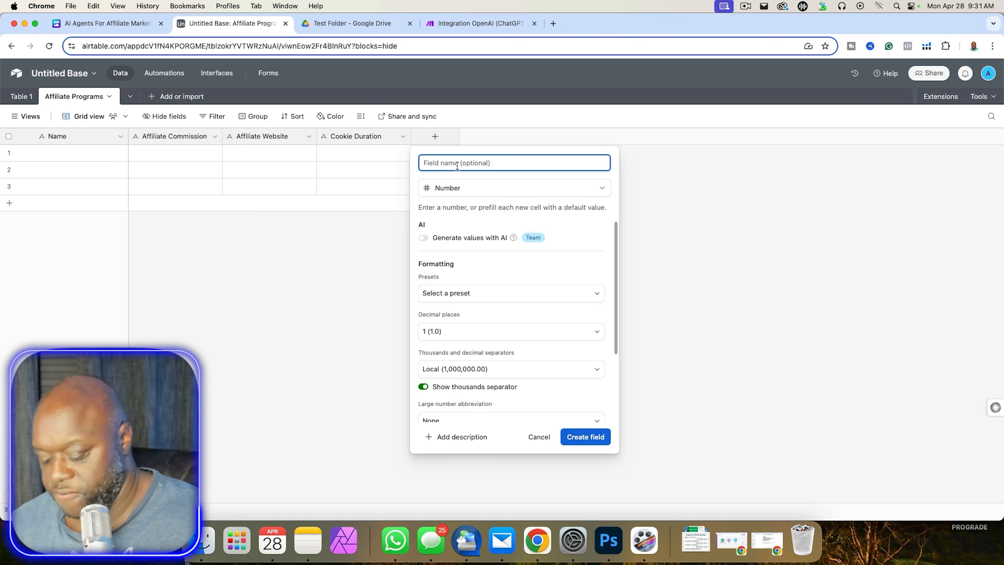
type("Affiliate Friendliness")
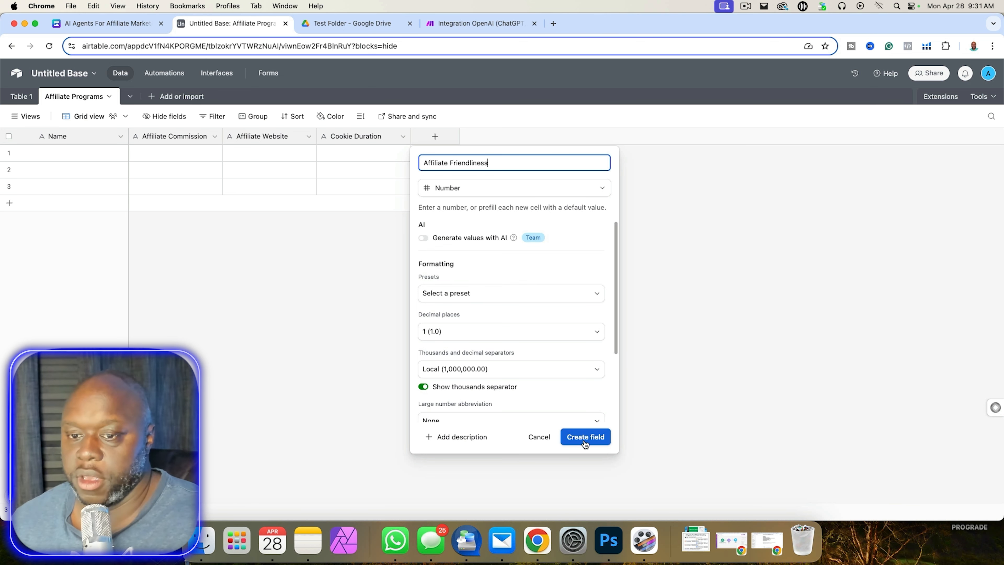
left_click(585, 437)
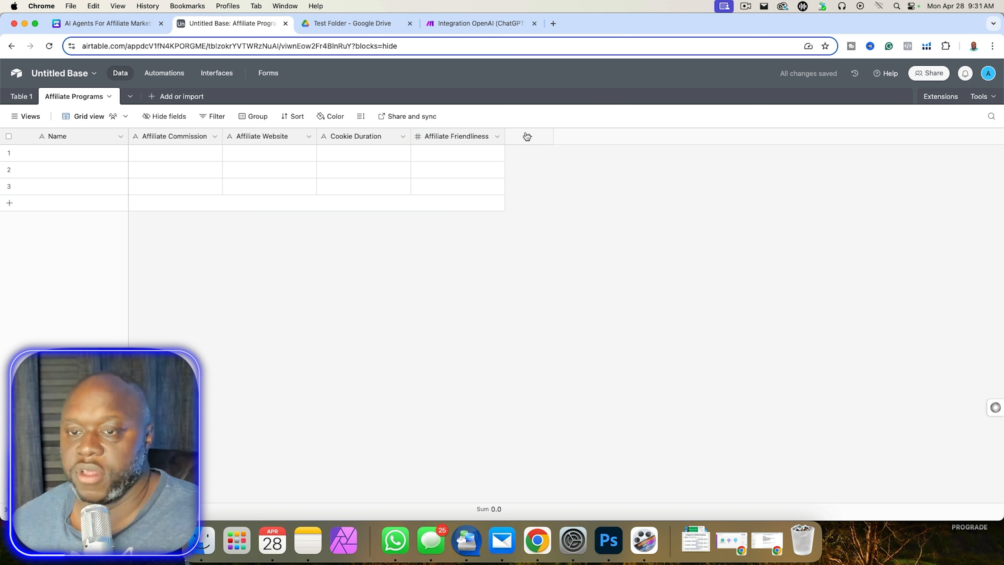
Add a Created time field with the default name and date format after Affiliate Friendliness.
left_click(527, 136)
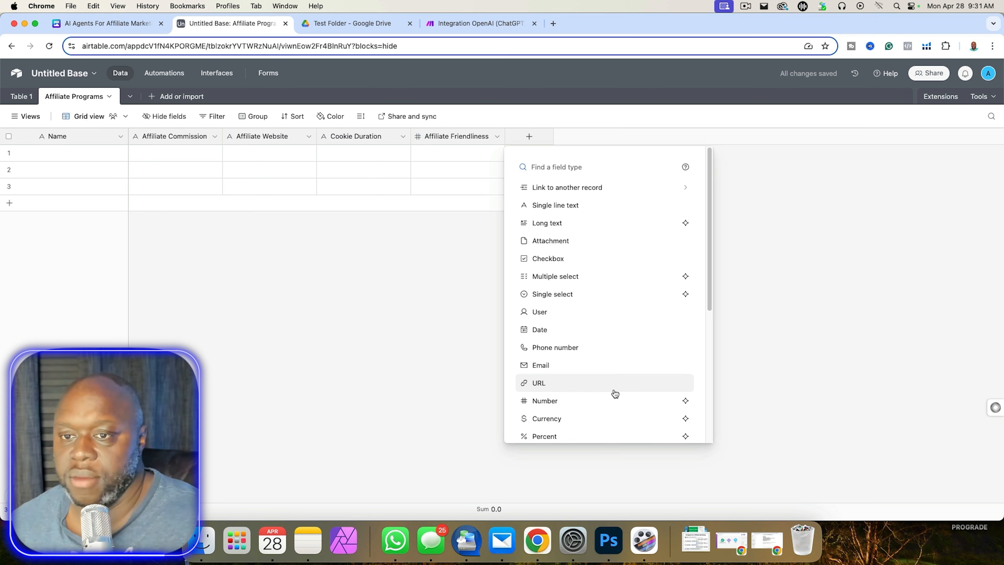
scroll(615, 392, "down", 5)
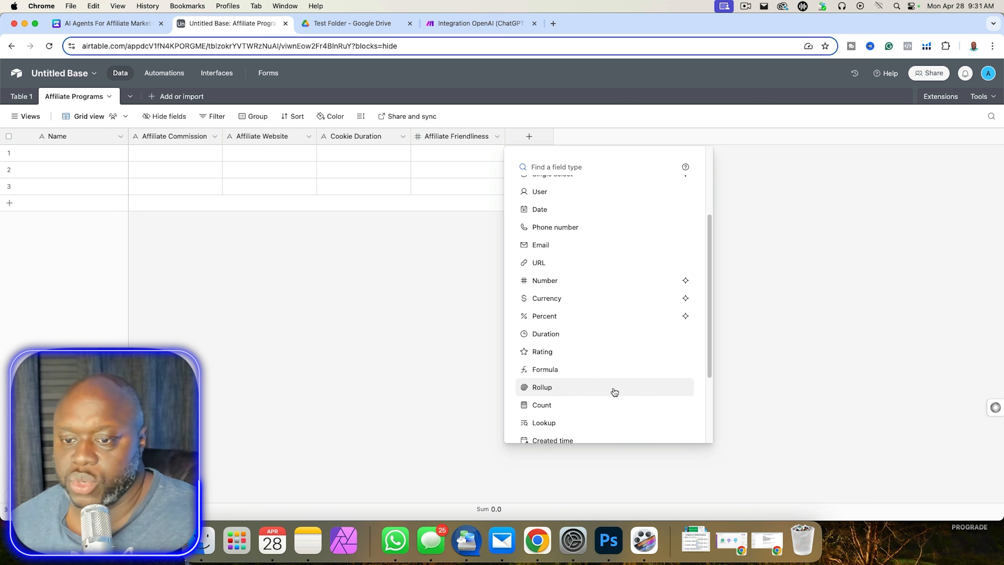
scroll(615, 393, "down", 5)
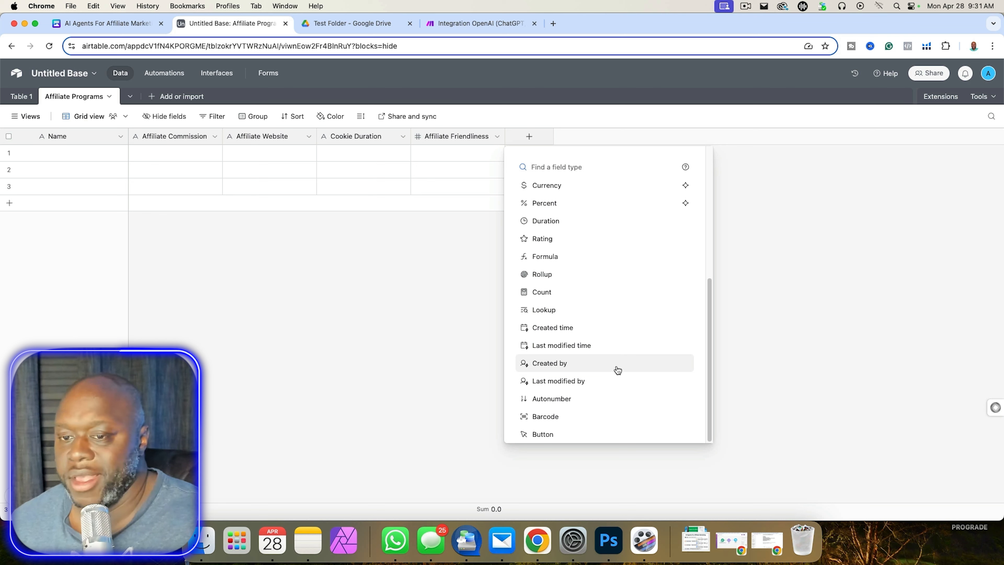
left_click(616, 327)
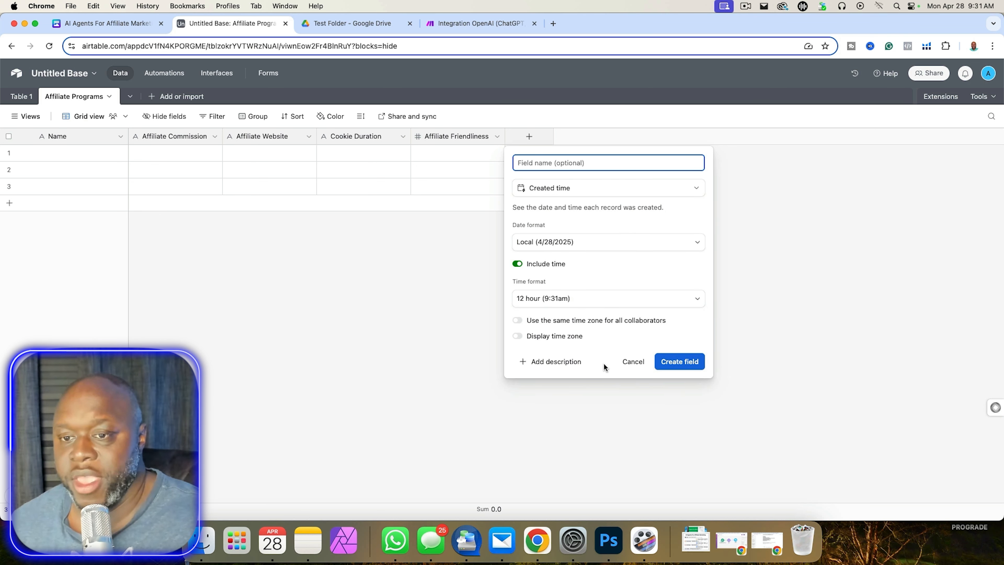
left_click(683, 362)
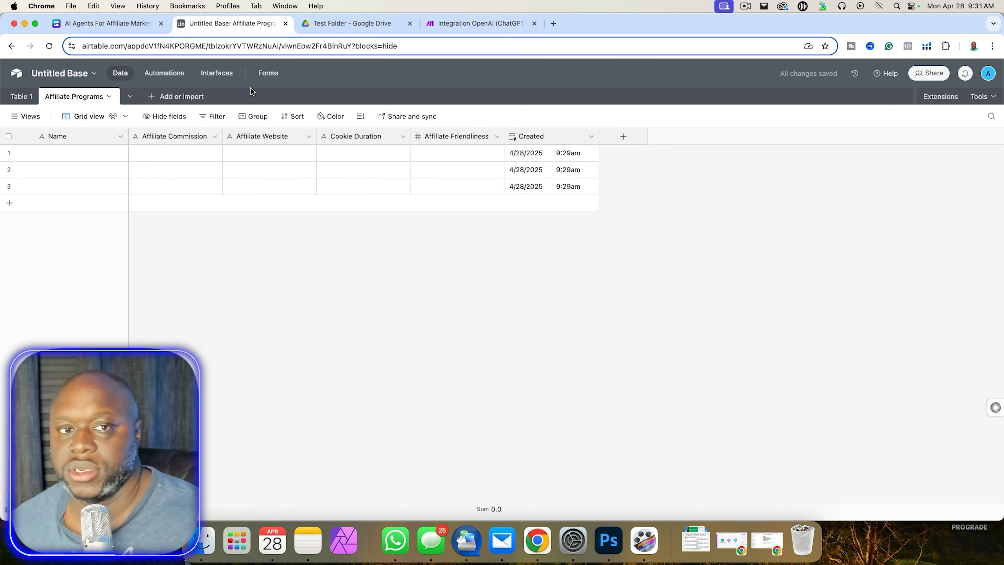
Switch to the Make.com scenario and set its schedule to run on demand, without activating the scenario yet.
left_click(462, 24)
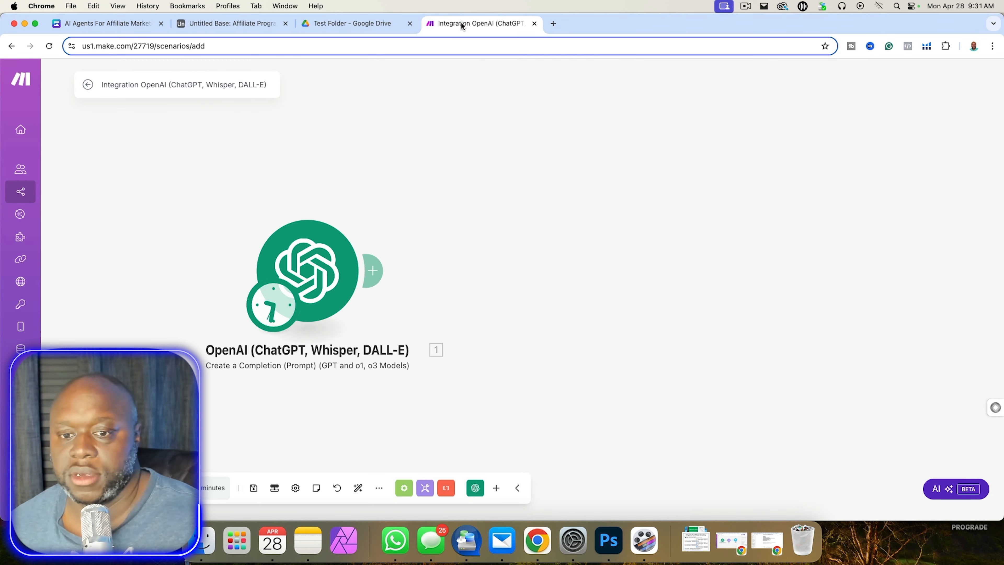
left_click(276, 312)
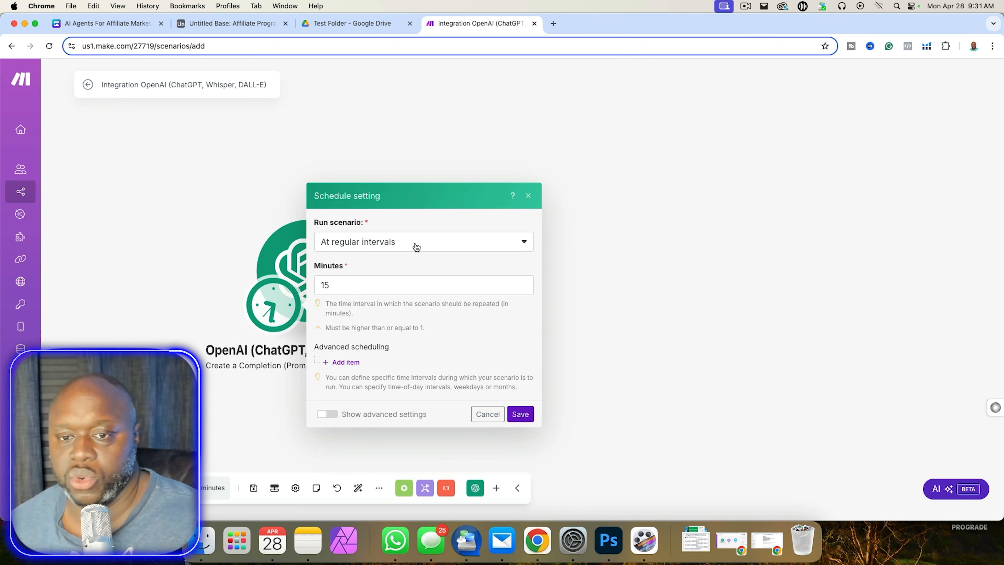
left_click(415, 246)
left_click(376, 369)
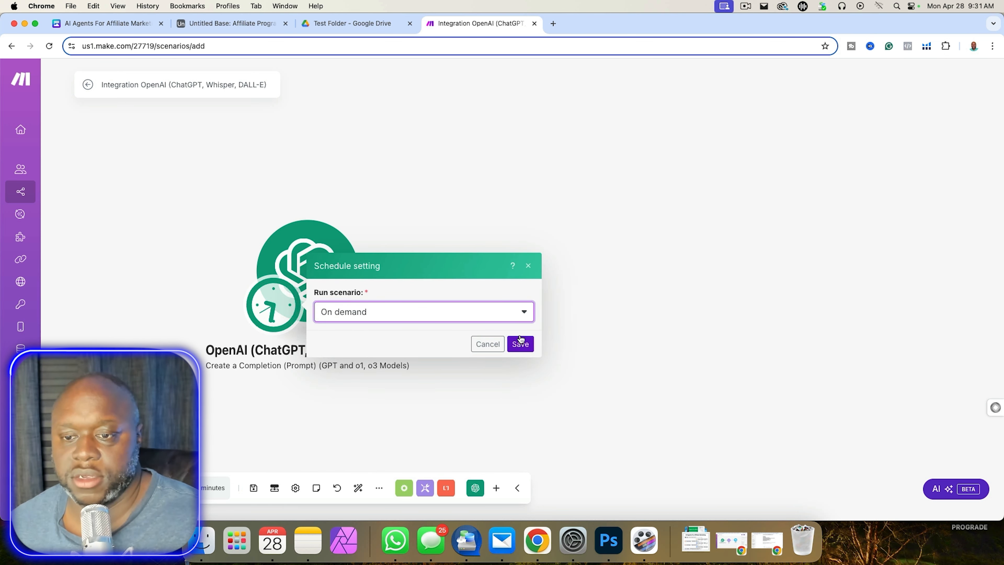
left_click(521, 344)
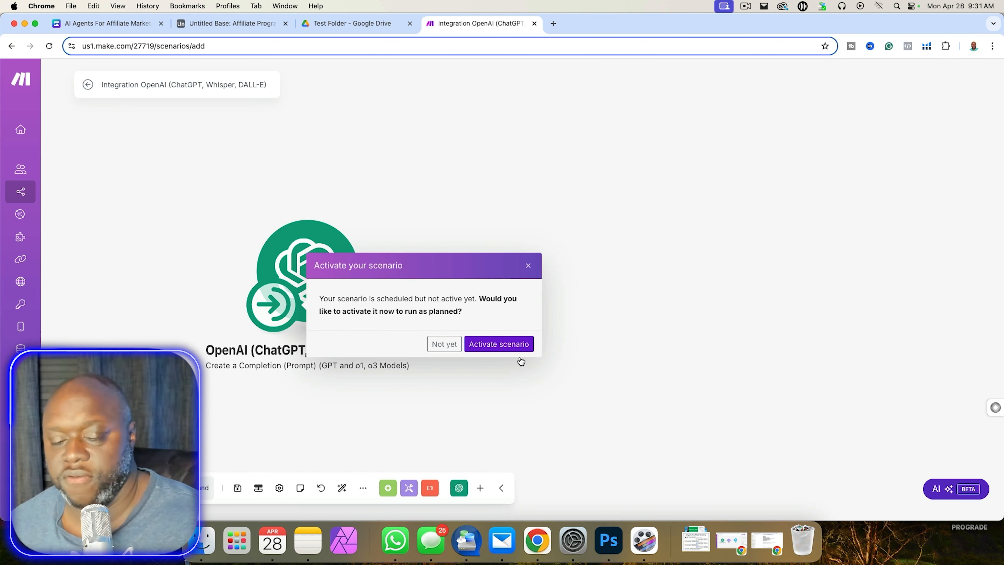
left_click(443, 343)
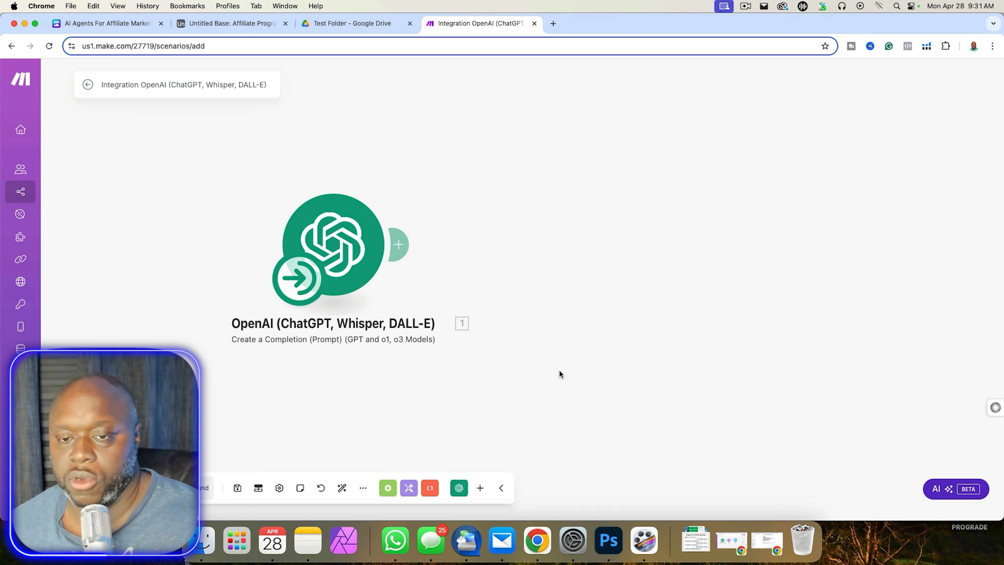
Save the scenario containing the OpenAI module.
scroll(445, 386, "down", 4)
left_click_drag(533, 401, 474, 370)
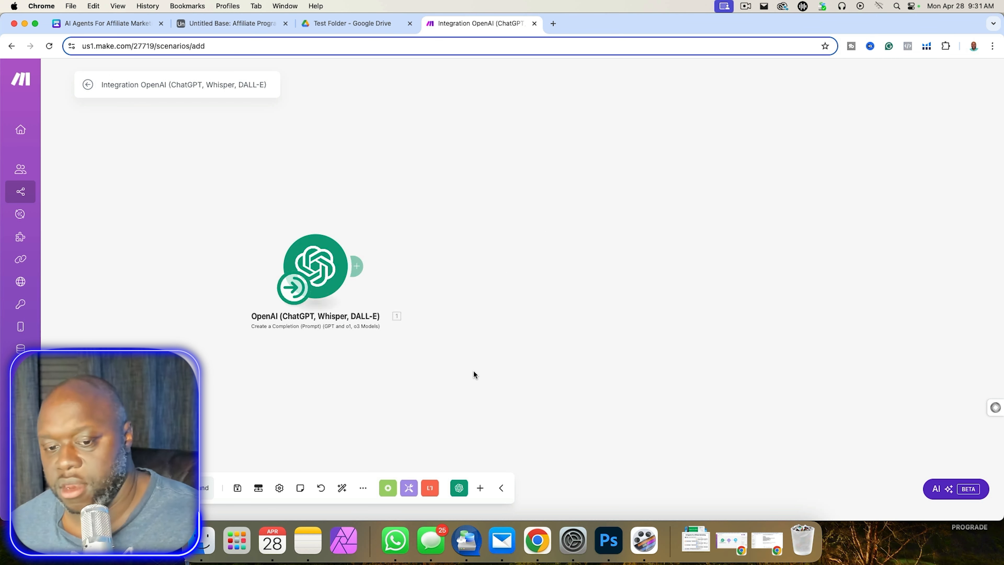
left_click(237, 489)
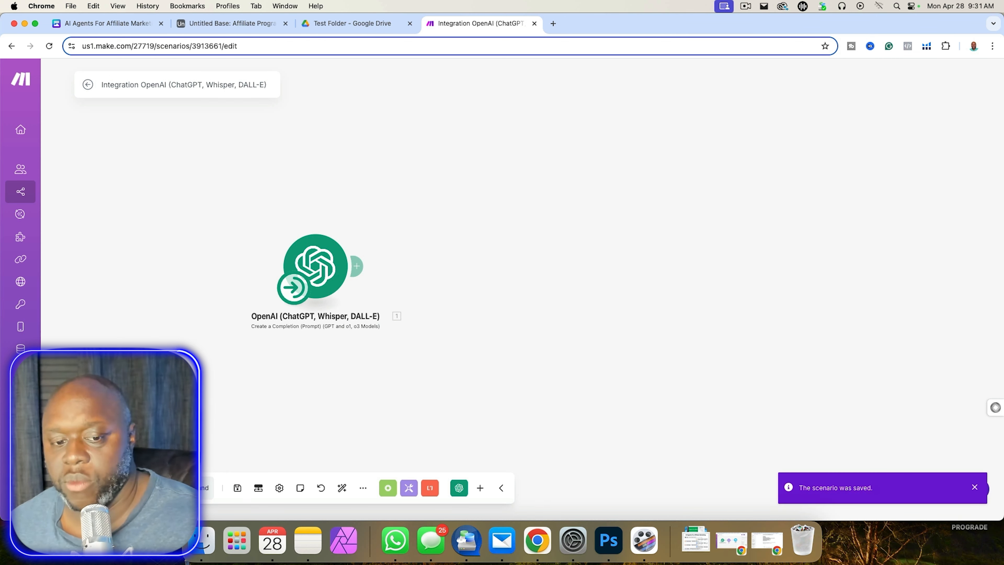
Run the scenario once and review the generated affiliate product list in the OpenAI module's output.
left_click_drag(649, 399, 419, 378)
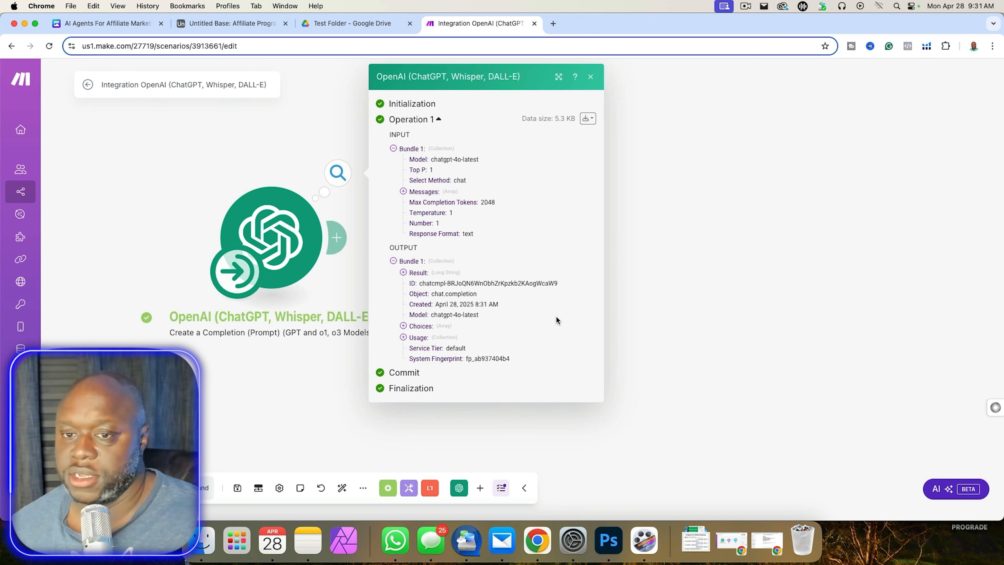
left_click(404, 272)
scroll(473, 328, "down", 5)
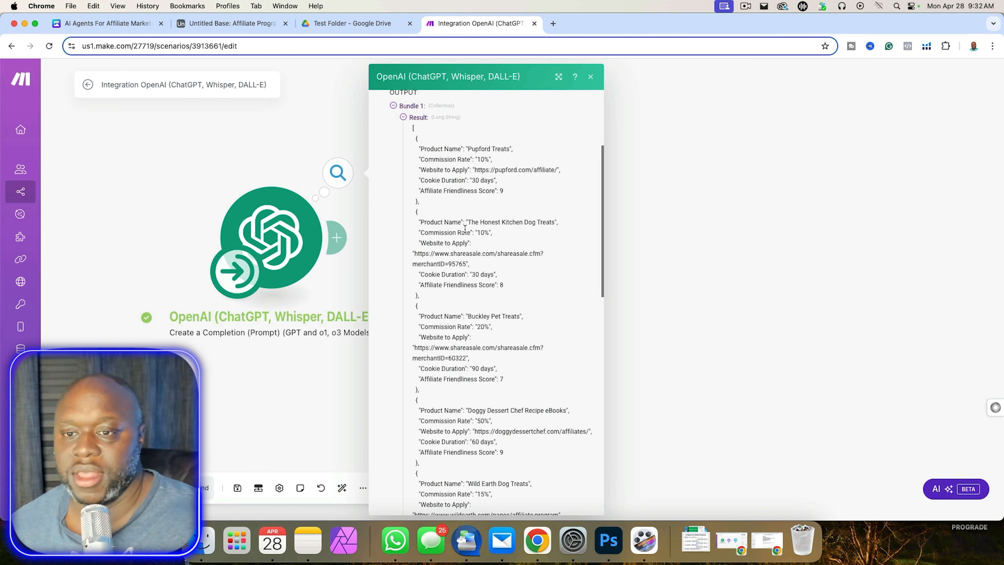
left_click(691, 322)
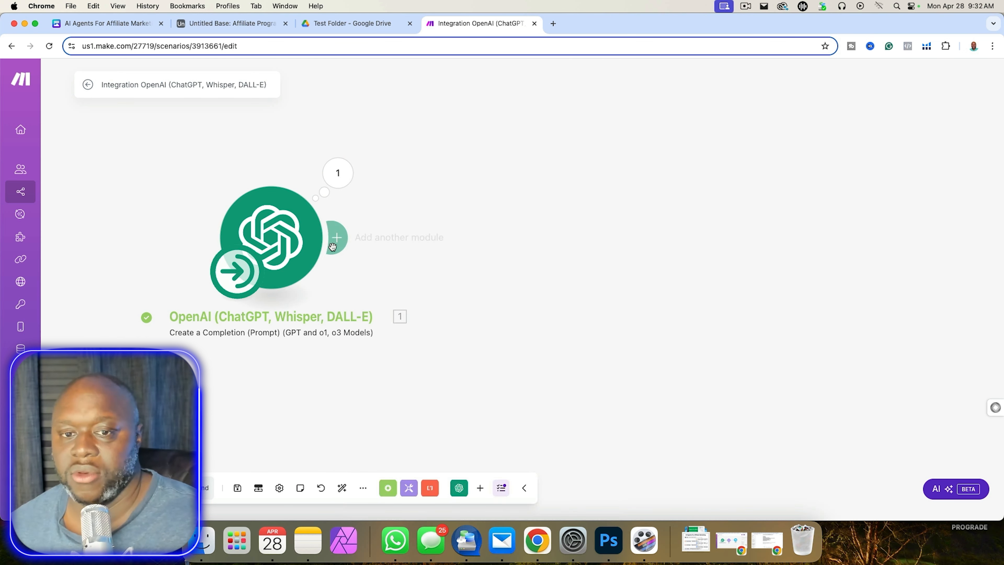
Open the OpenAI module's settings and read through its affiliate research prompt.
left_click(336, 240)
left_click(393, 153)
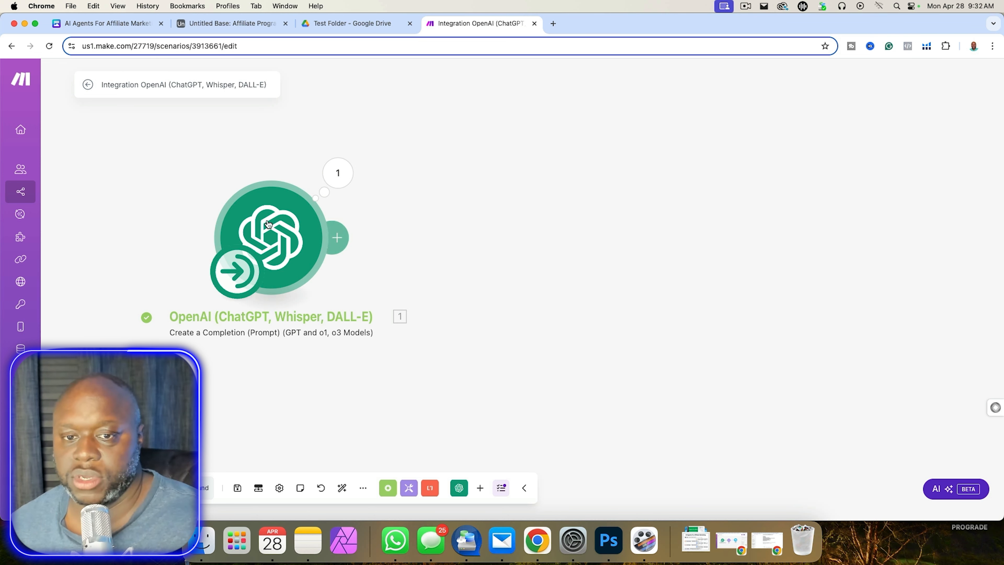
left_click(259, 232)
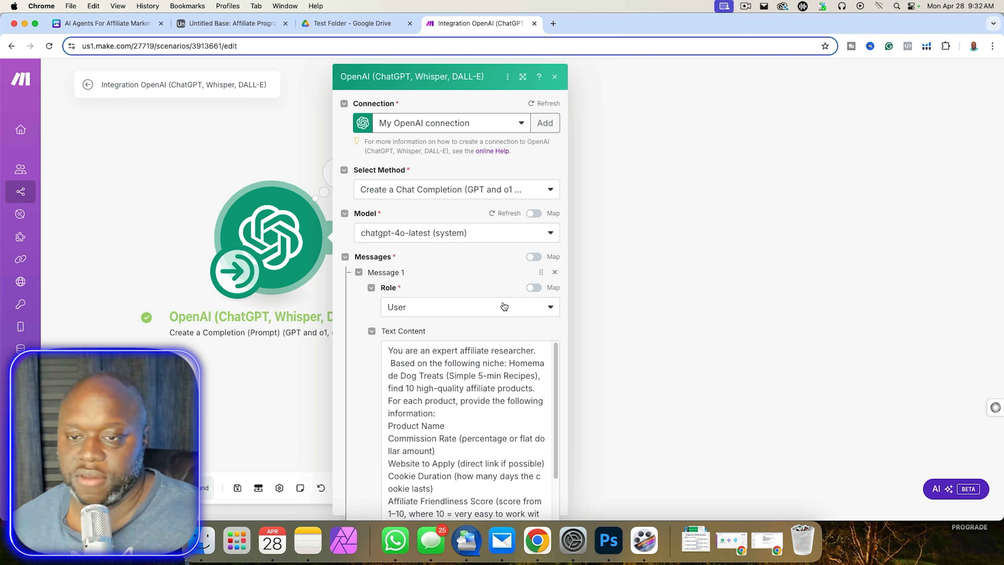
scroll(489, 389, "down", 5)
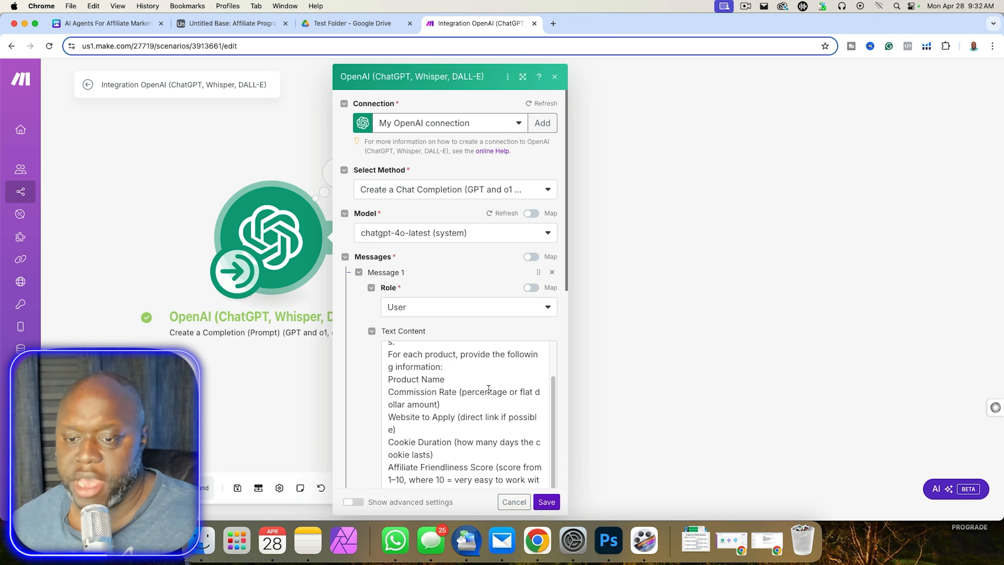
scroll(489, 390, "down", 2)
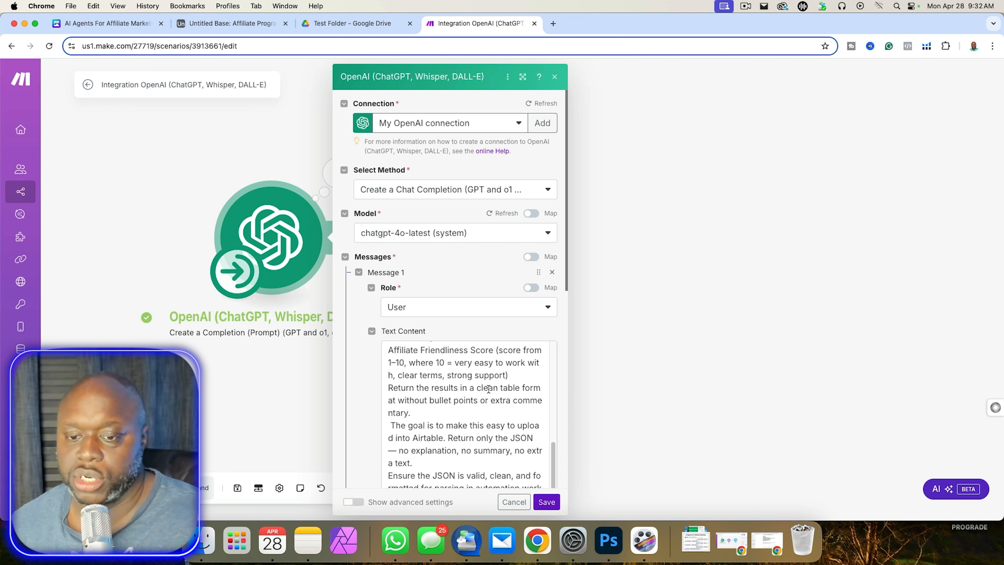
scroll(489, 390, "up", 7)
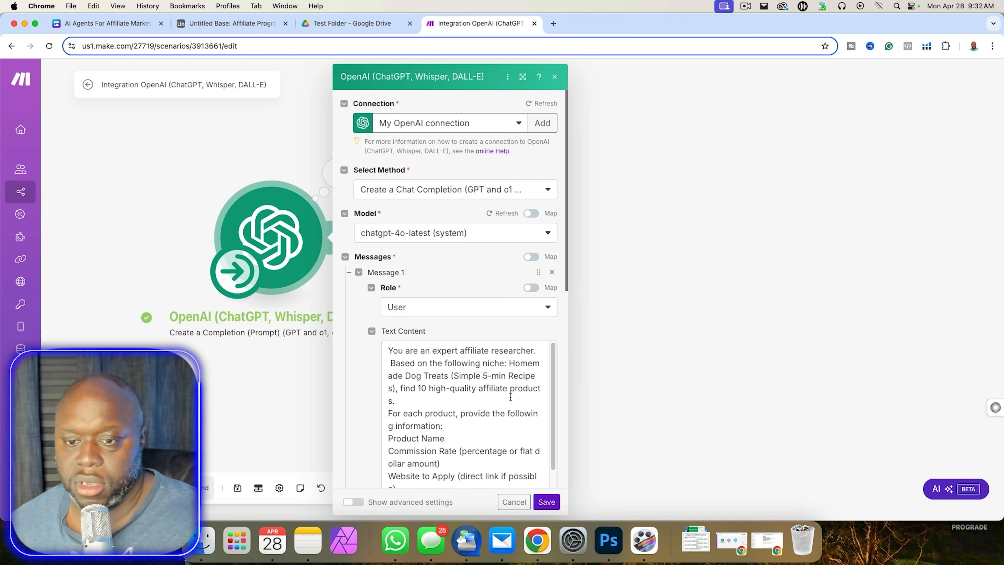
Try replacing "Dog Treats (Simple 5-min Recipes)" in the prompt's niche with "online business".
left_click_drag(404, 376, 394, 388)
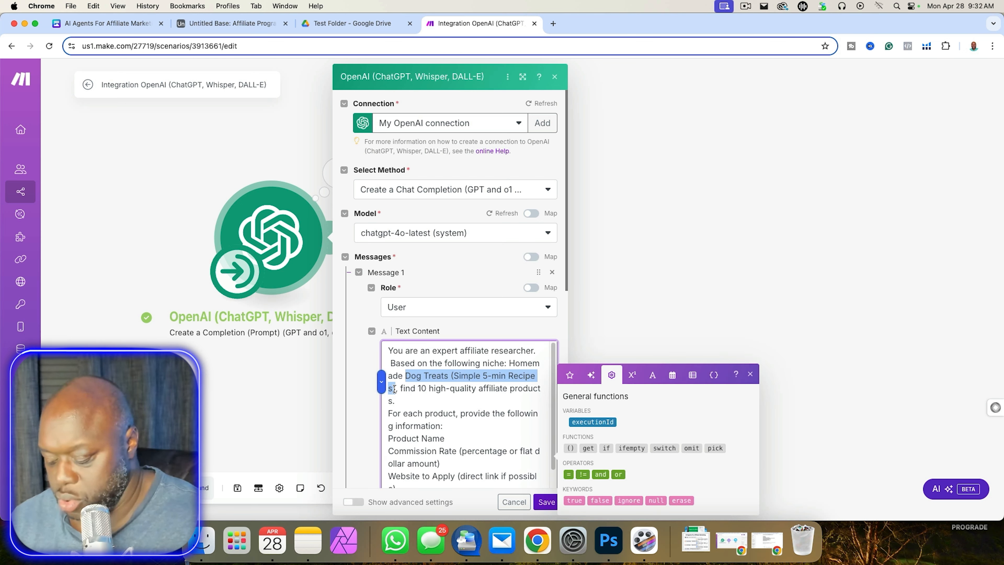
type("Make Mone")
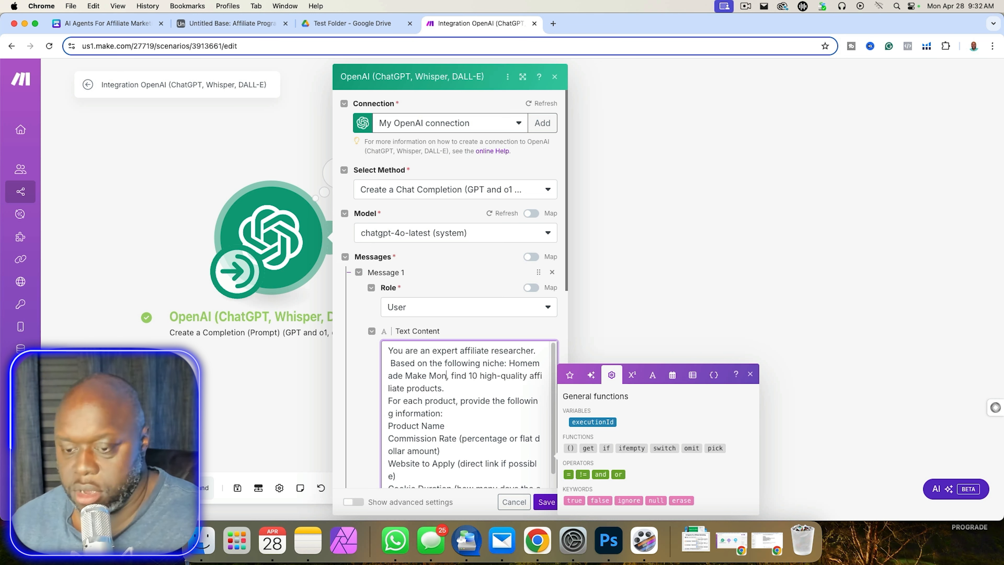
type("y Onloin")
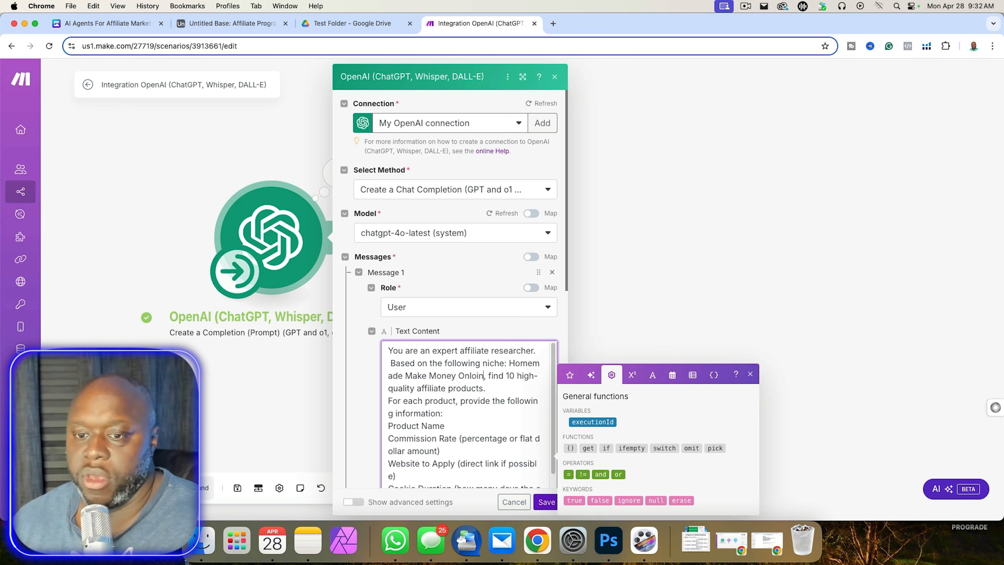
key("BackSpace")
key("BackSpace")
key("BackSpace")
key("BackSpace")
key("BackSpace")
key("BackSpace")
key("BackSpace")
key("BackSpace")
key("BackSpace")
key("BackSpace")
key("BackSpace")
key("BackSpace")
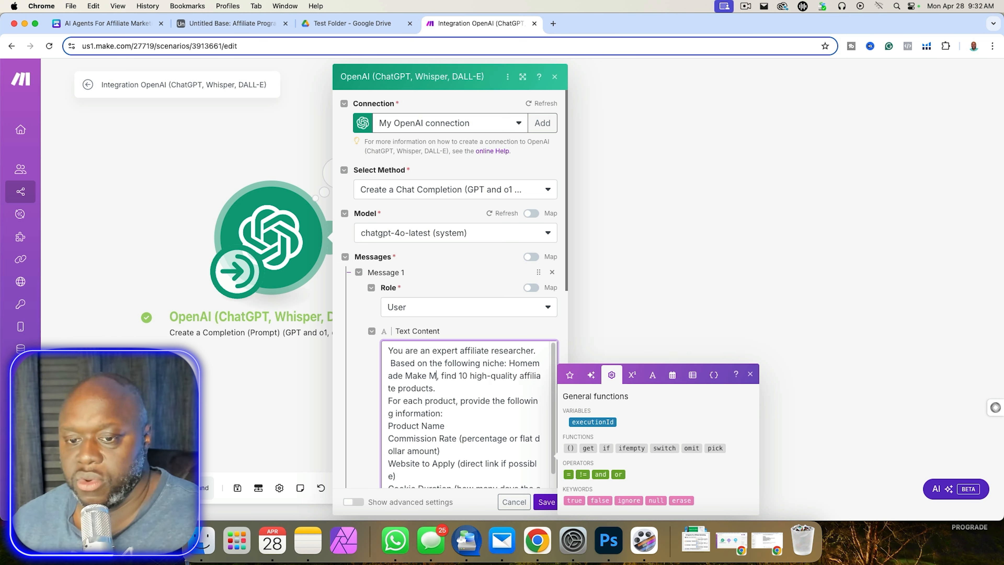
key("BackSpace")
key("BackSpace")
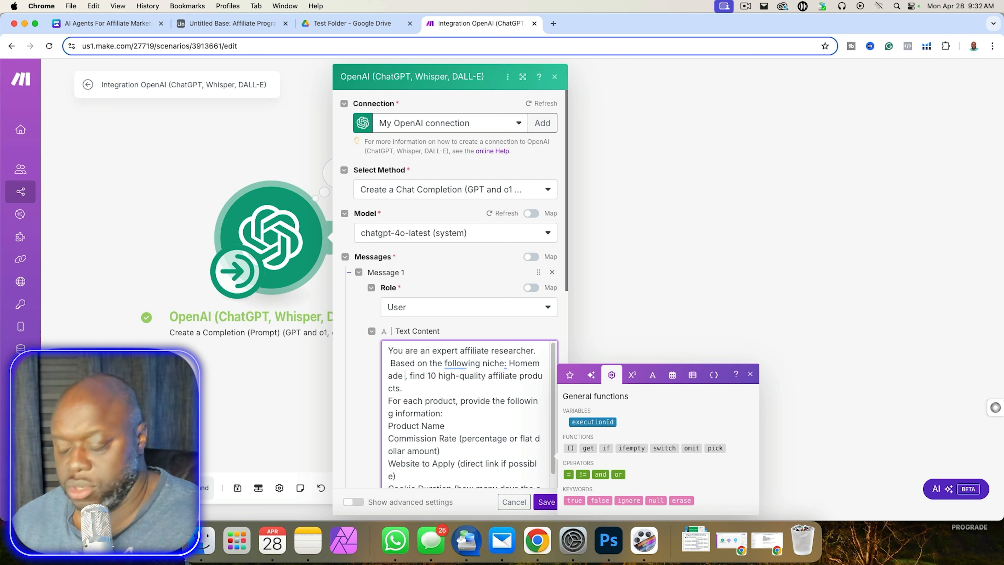
type("onl")
type("ine business")
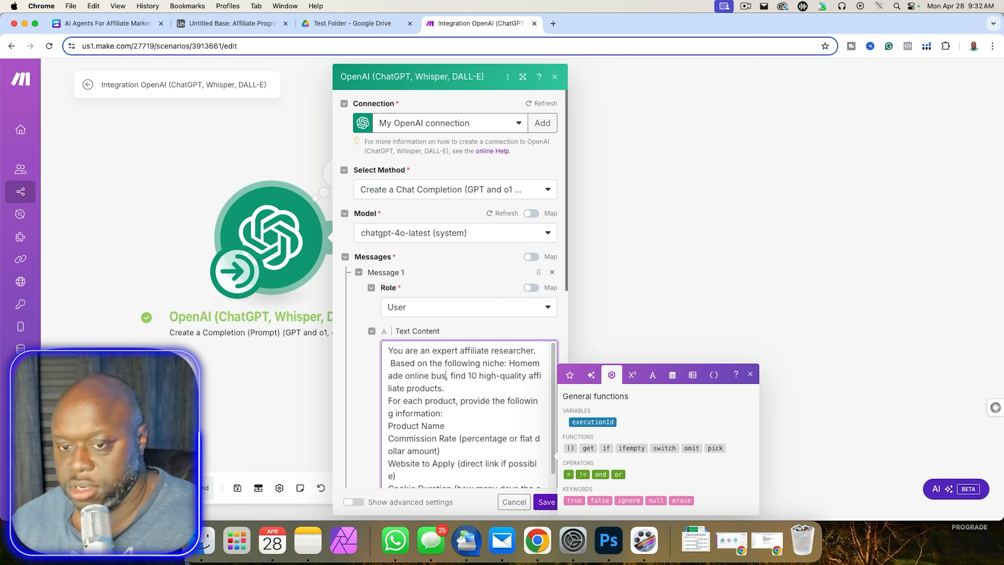
Replace "online business" in the prompt's niche with "dropshipping" and save the OpenAI module.
left_click_drag(407, 376, 467, 376)
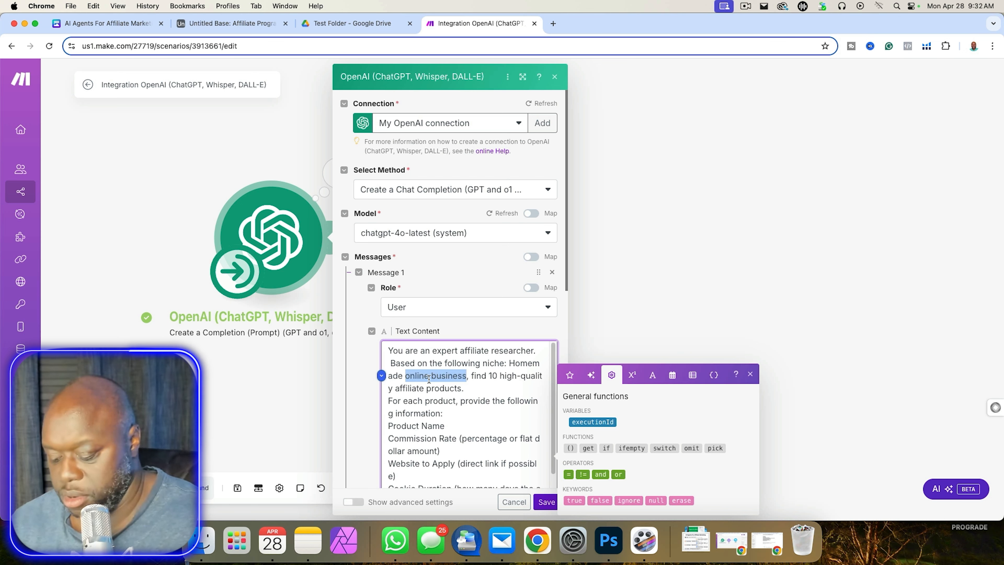
type("dropshippin")
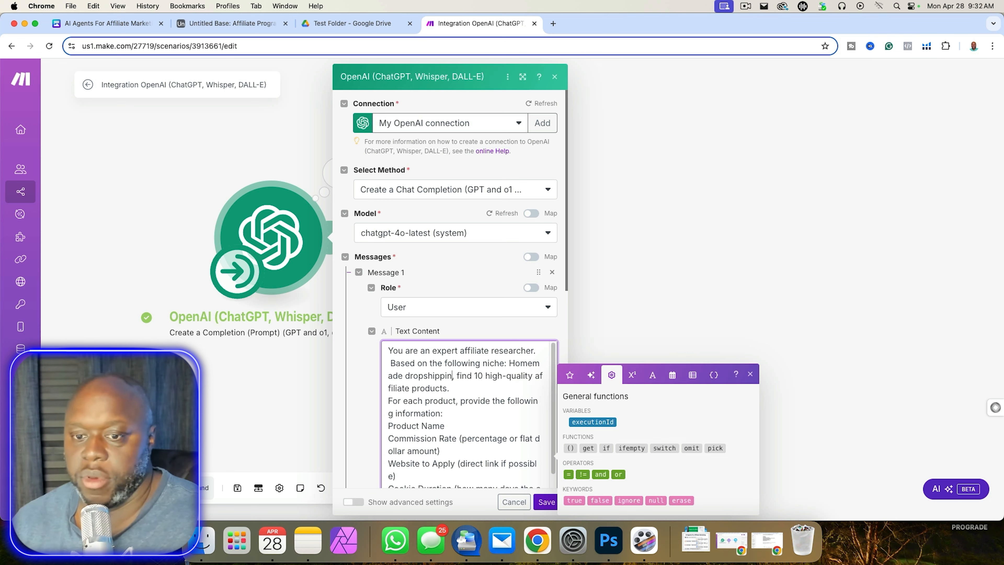
type("g")
left_click(545, 502)
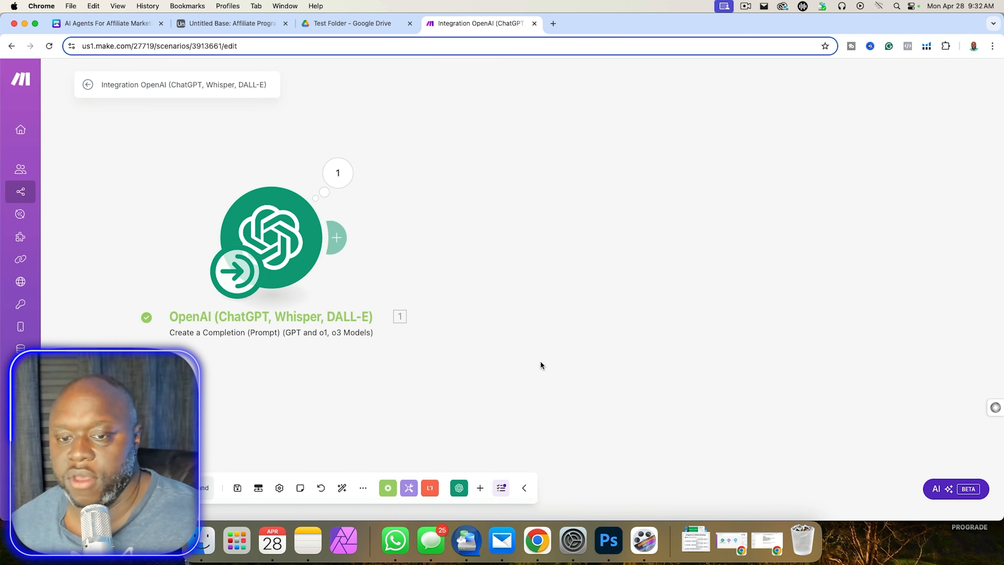
Run the scenario once with the dropshipping prompt and expand the result in the OpenAI module's output.
left_click(106, 488)
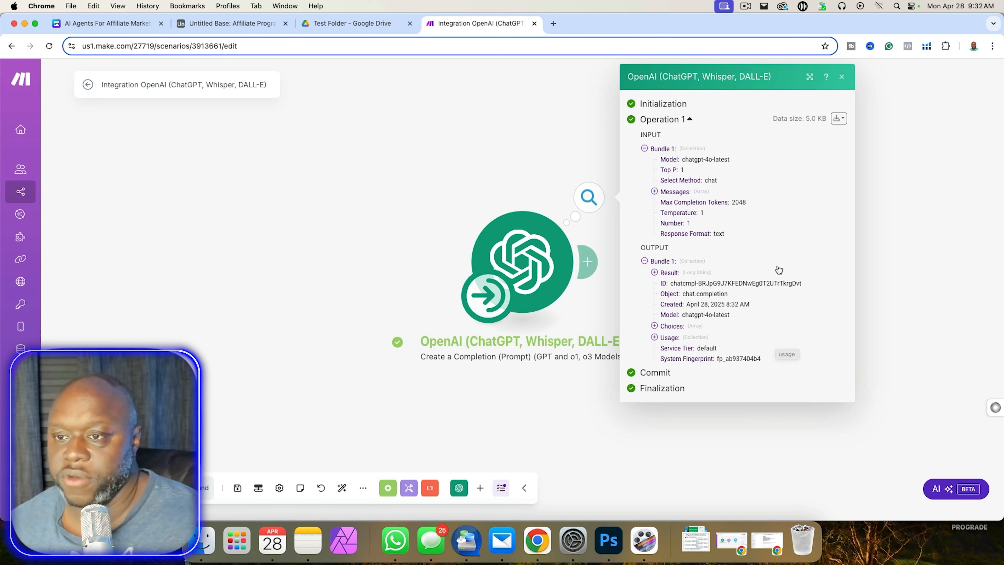
left_click(654, 272)
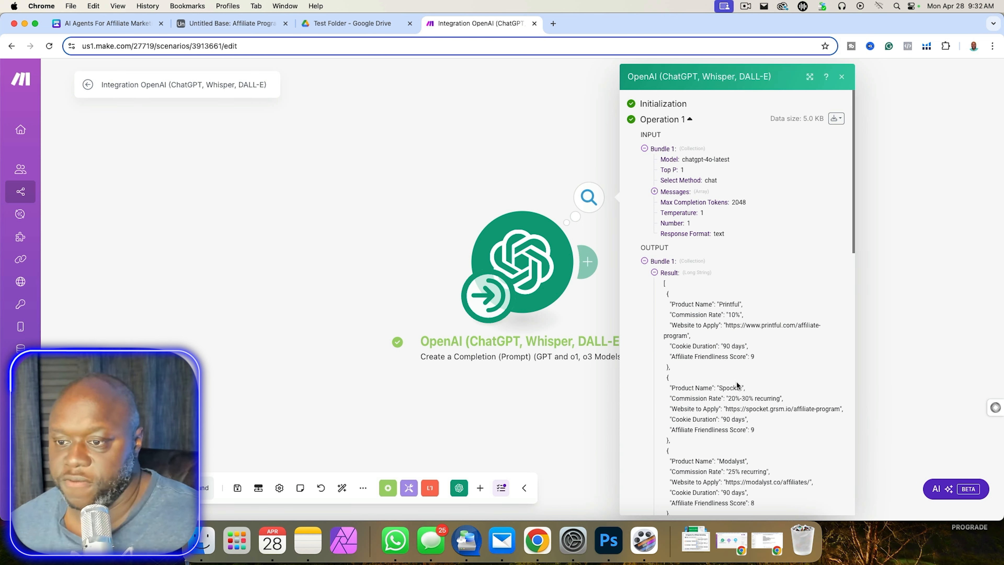
Read through the generated affiliate products in the expanded result of the OpenAI module's output.
scroll(738, 385, "down", 5)
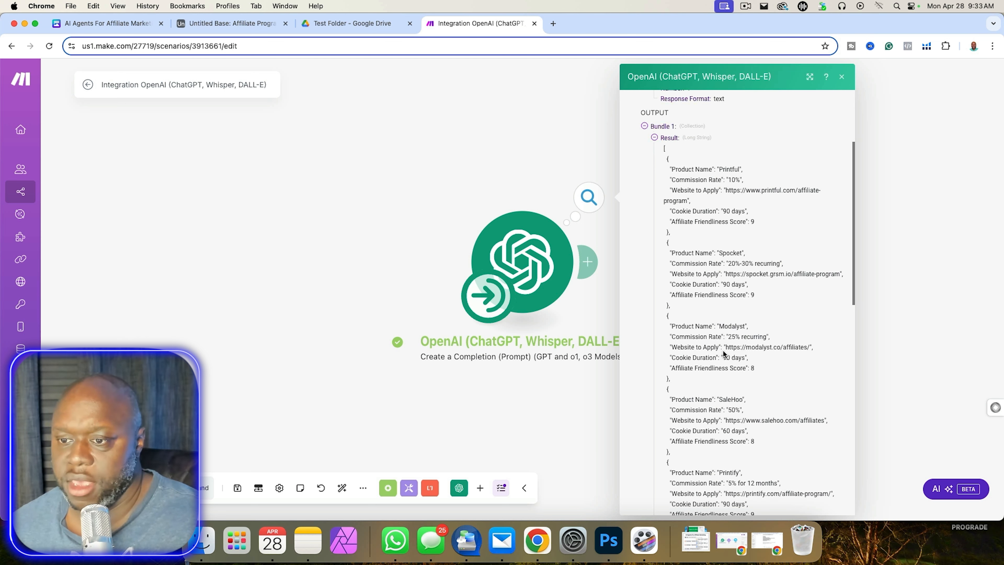
scroll(721, 372, "down", 3)
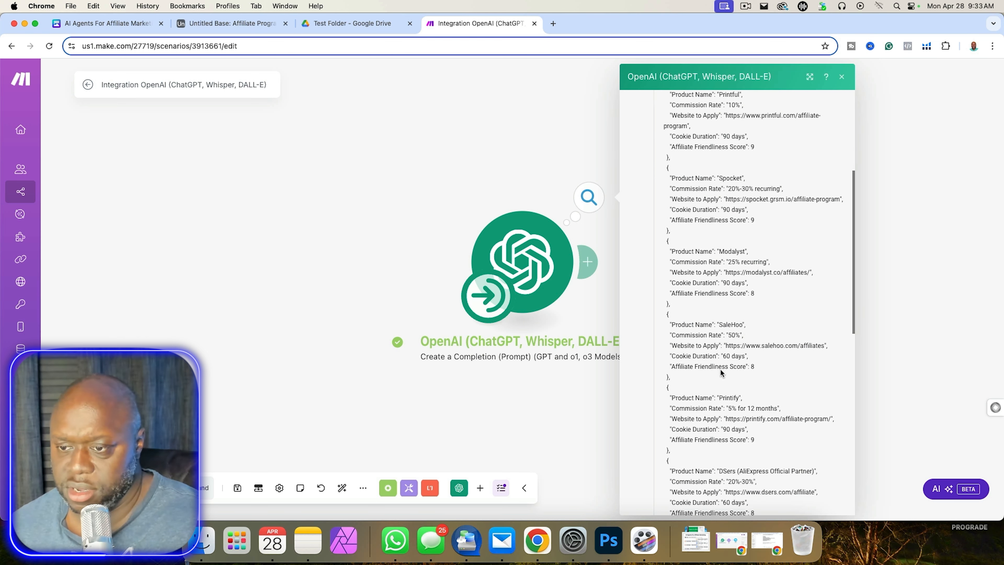
left_click(871, 397)
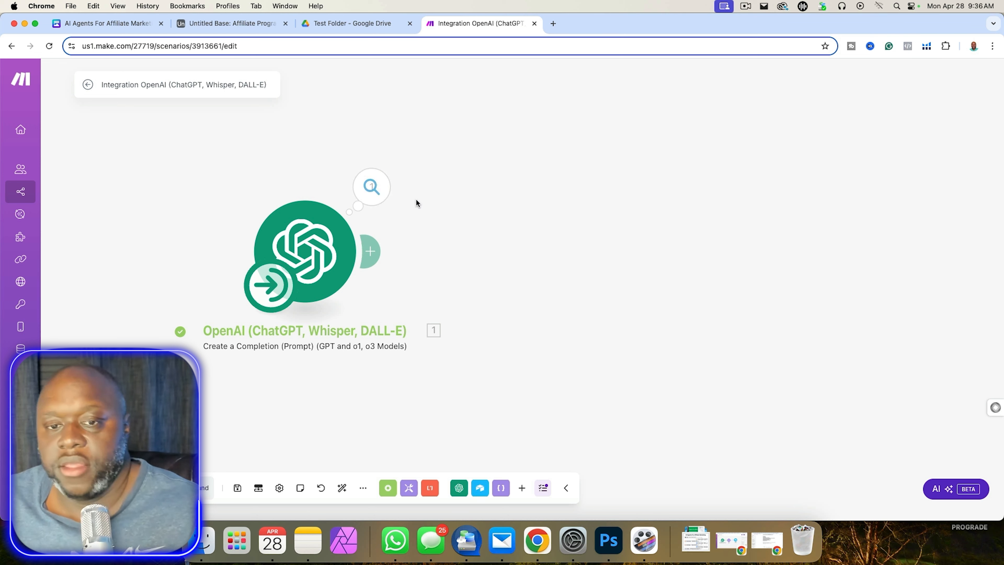
left_click(372, 186)
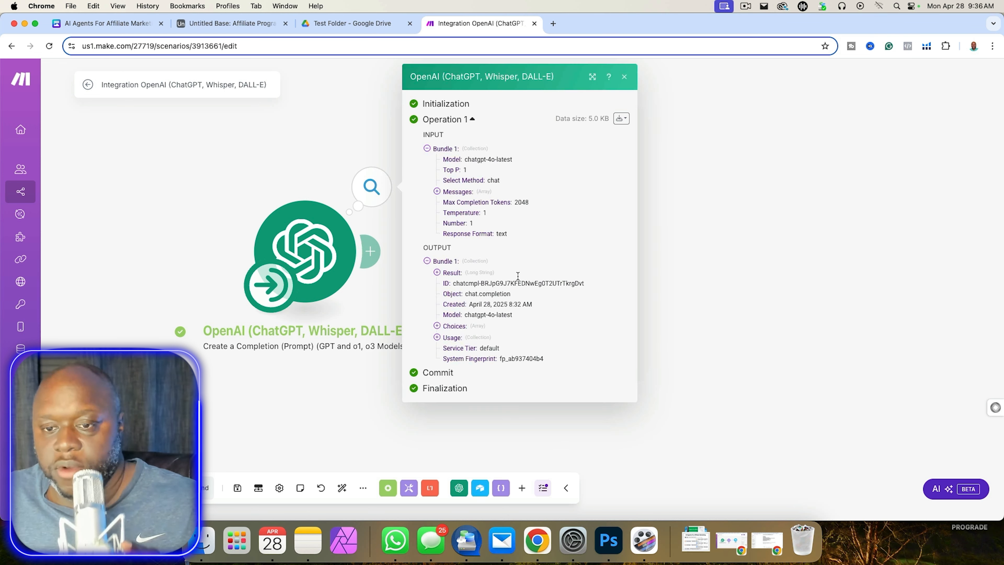
left_click(433, 275)
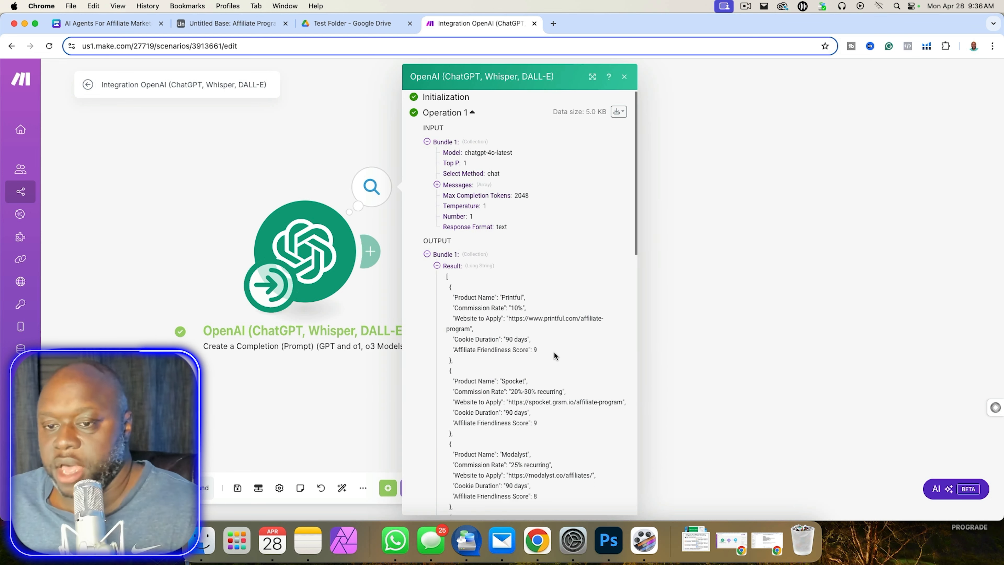
scroll(554, 351, "down", 3)
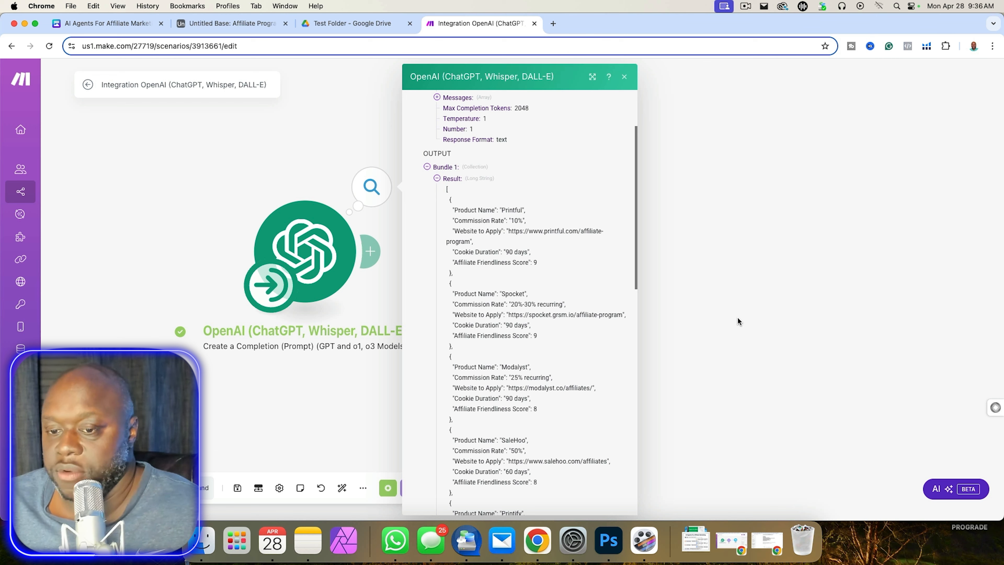
left_click(751, 330)
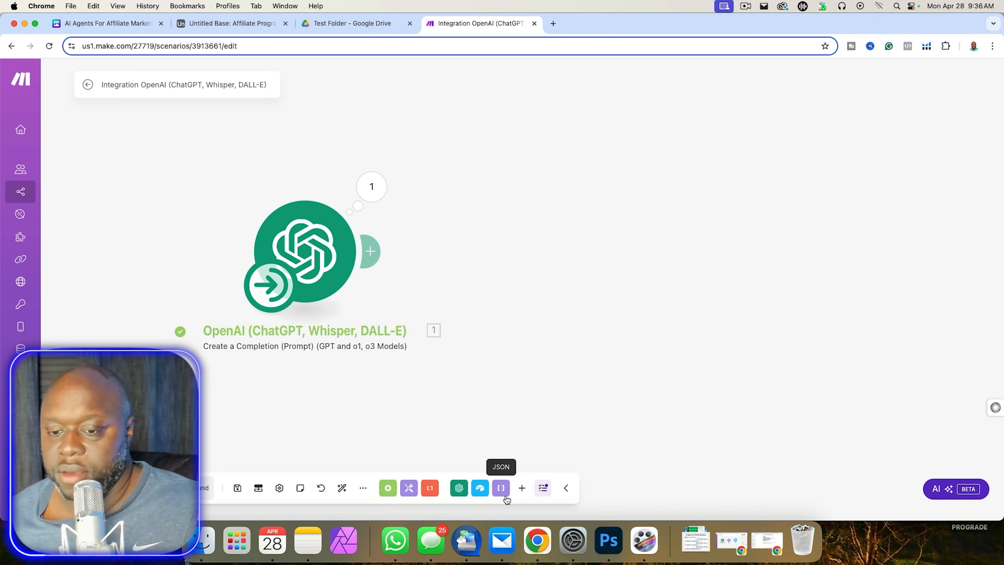
Add an Airtable Create a Record module after OpenAI, using Untitled Base and the Affiliate Programs table.
left_click(480, 489)
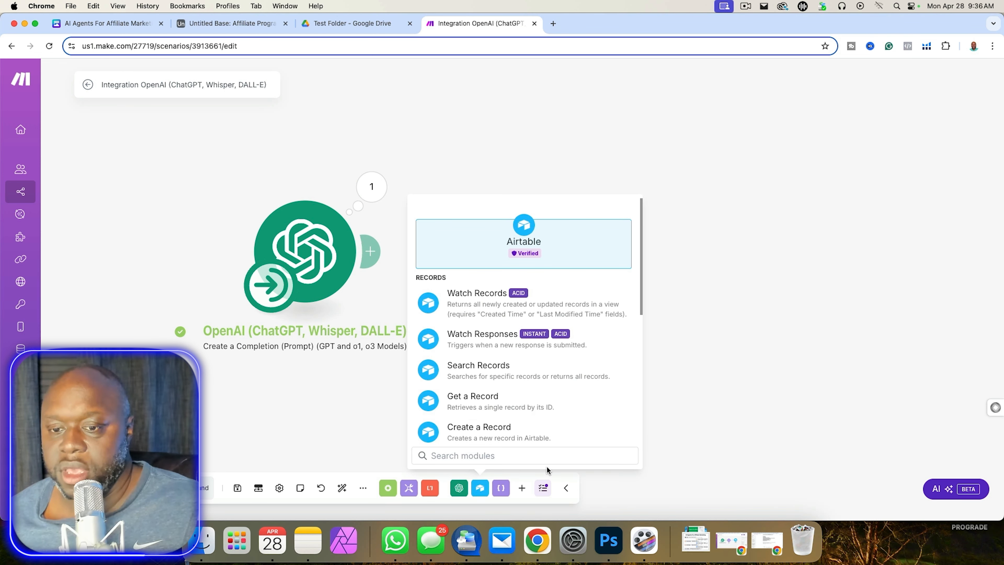
left_click(515, 431)
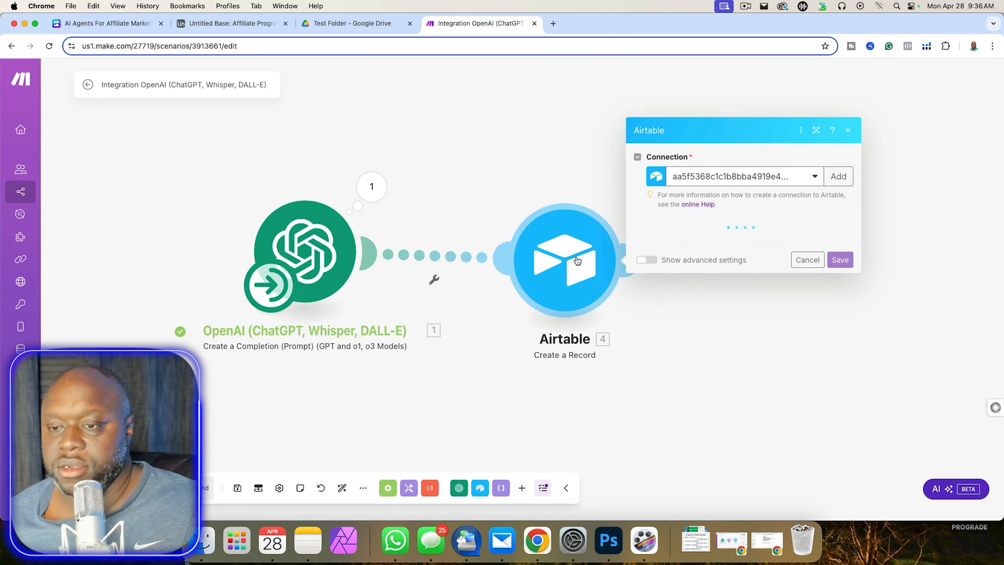
left_click(747, 248)
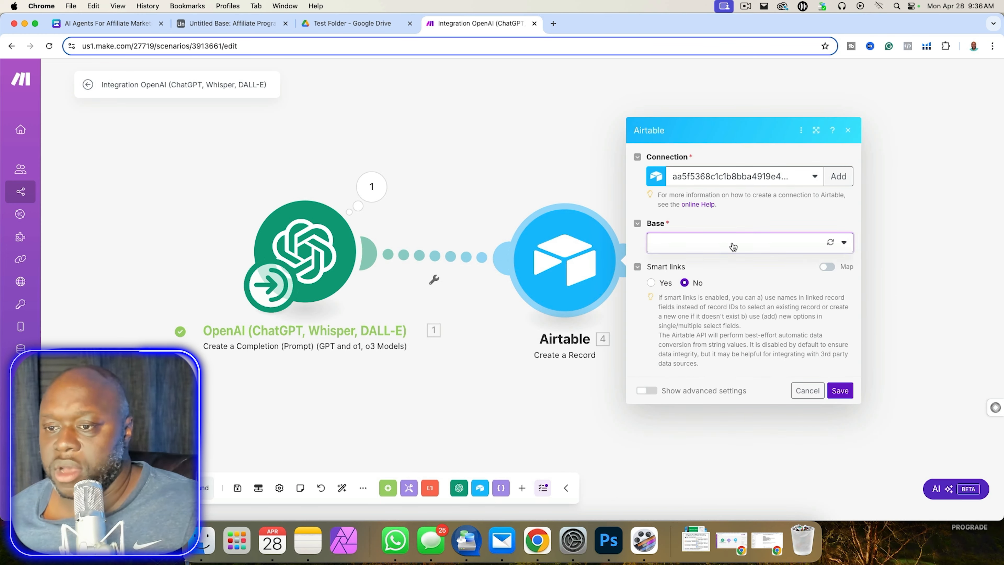
left_click(718, 315)
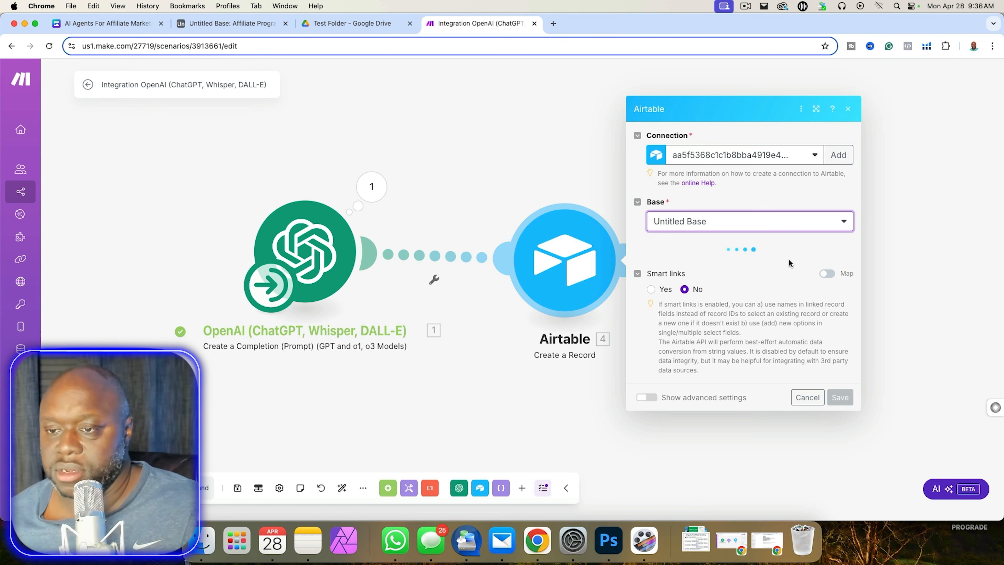
left_click(745, 269)
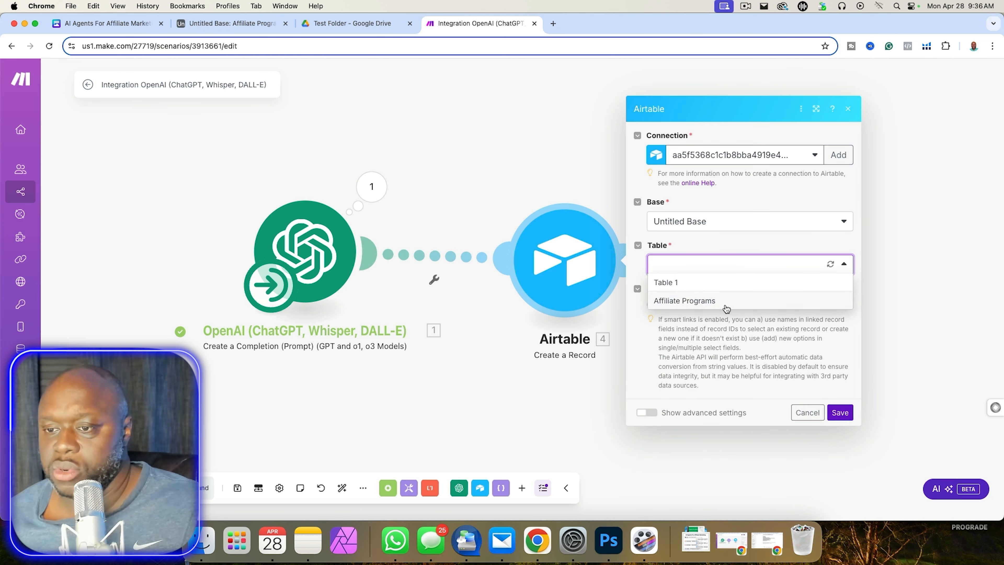
left_click(702, 301)
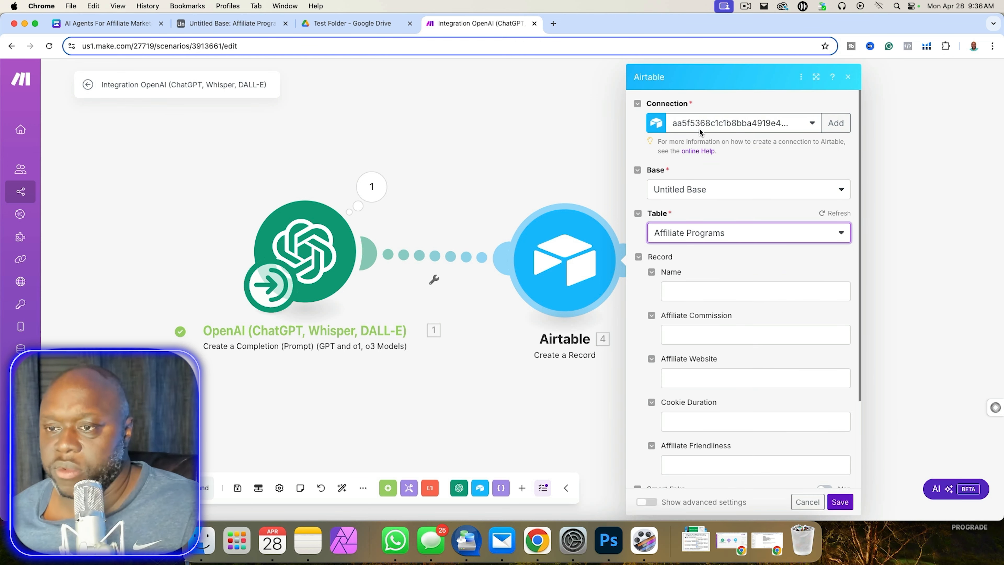
Map OpenAI's Choices[] Message Content to the record's Name field and save the Airtable module.
left_click(784, 301)
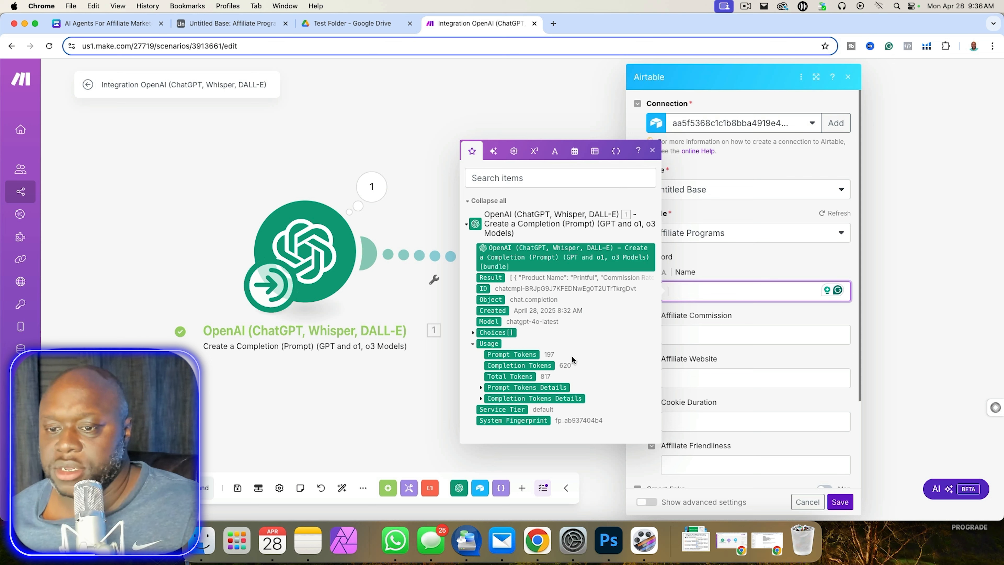
left_click(474, 333)
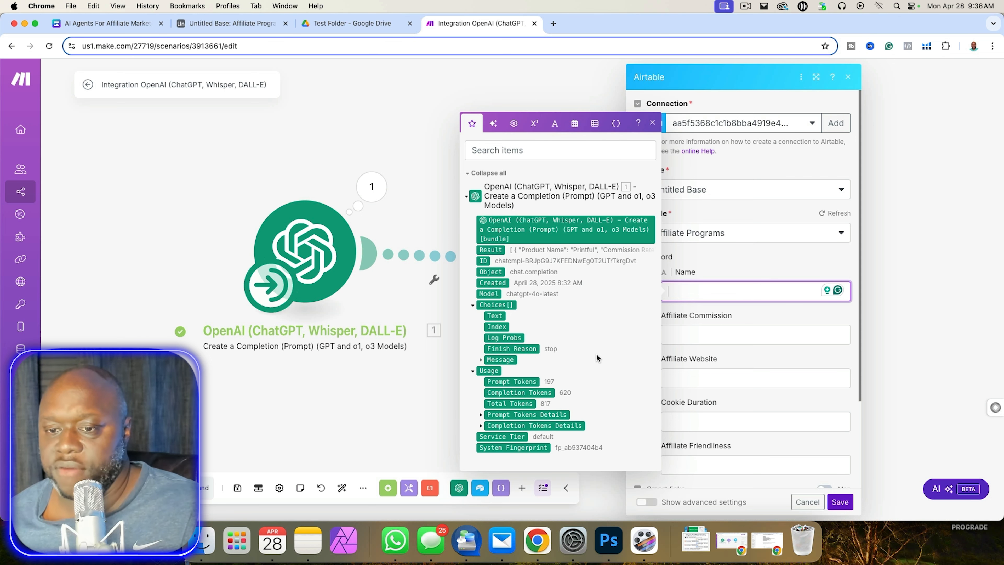
left_click(481, 360)
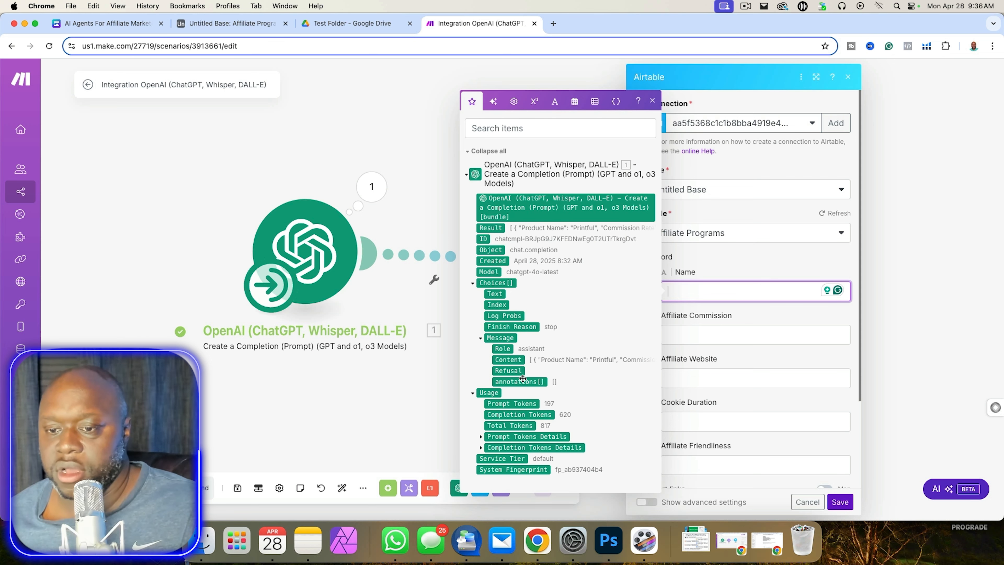
left_click(511, 360)
left_click(756, 262)
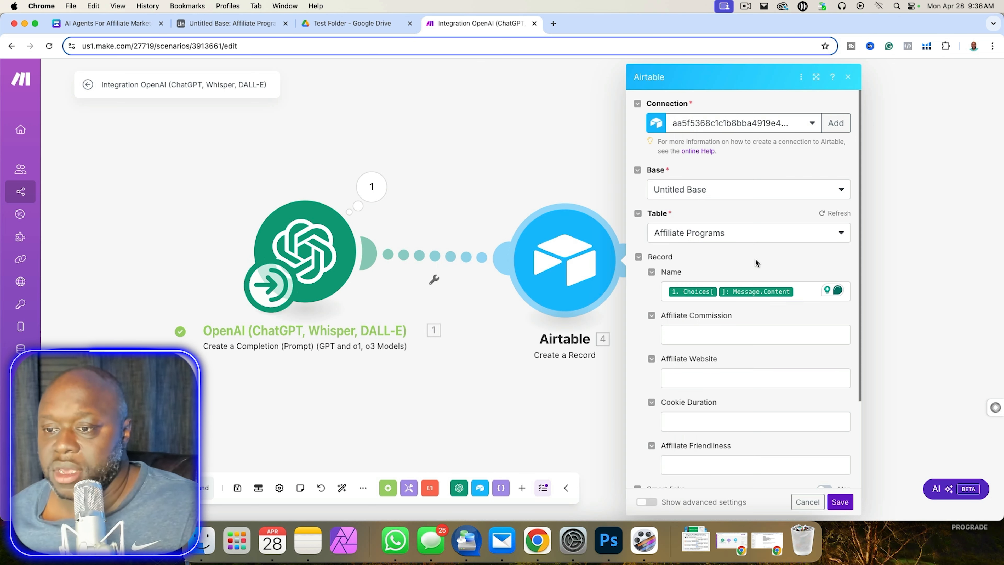
scroll(731, 415, "down", 5)
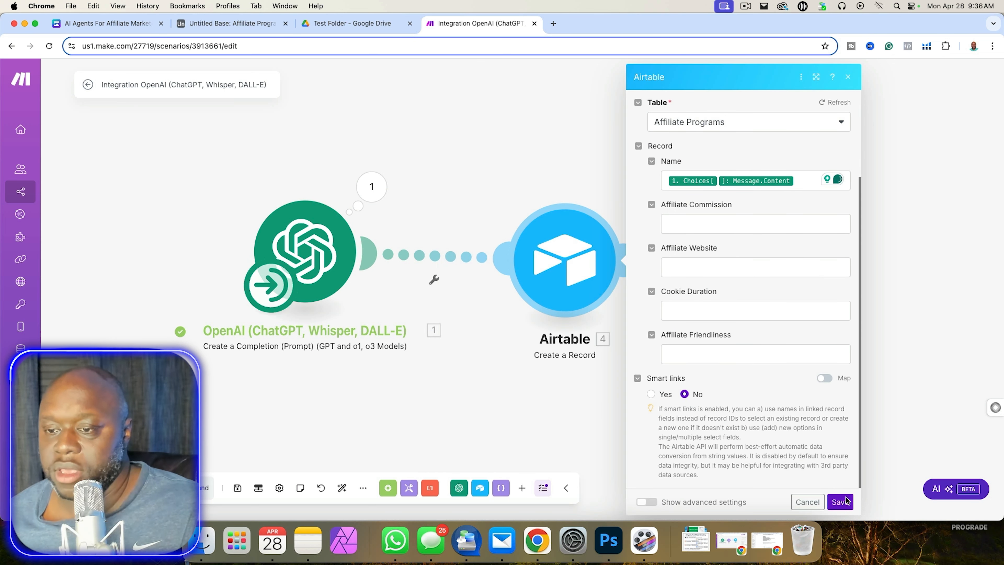
left_click(840, 501)
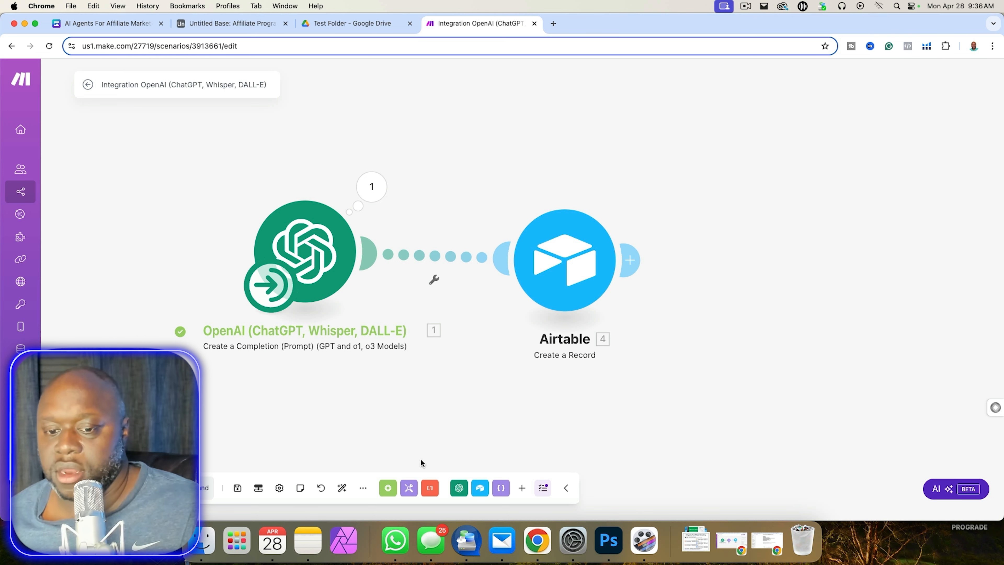
Run the scenario once, switch to Airtable and widen the Name column of the Affiliate Programs table to inspect the new record.
left_click(112, 488)
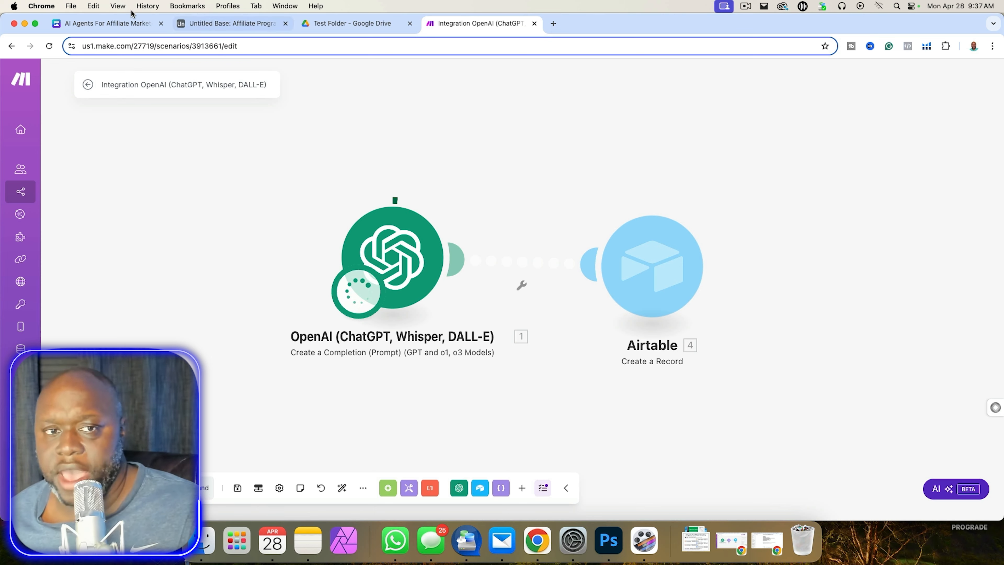
left_click(221, 23)
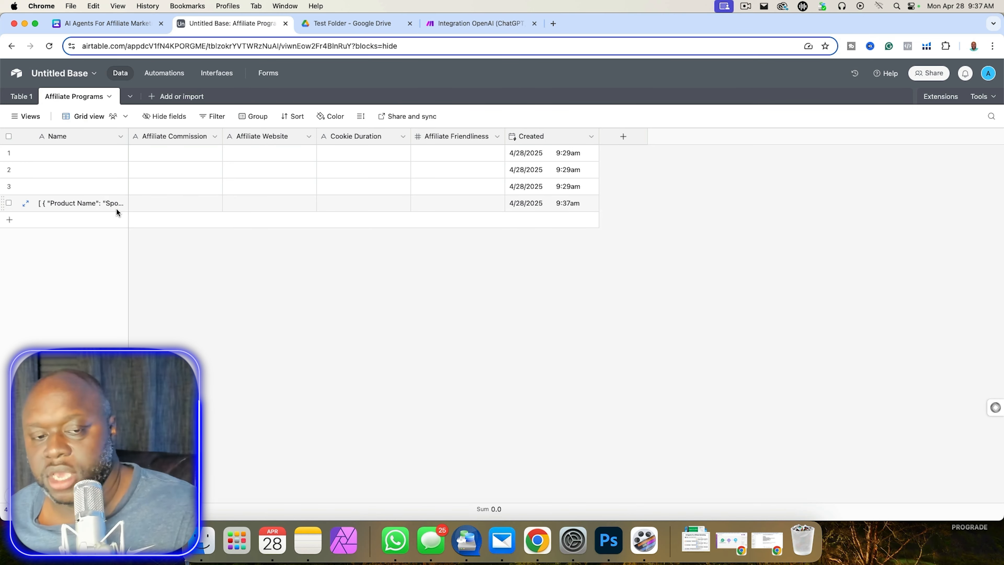
left_click_drag(128, 136, 261, 150)
Switch back to Make, unlink the OpenAI and Airtable modules, and move Airtable farther away to make room between them.
left_click(477, 25)
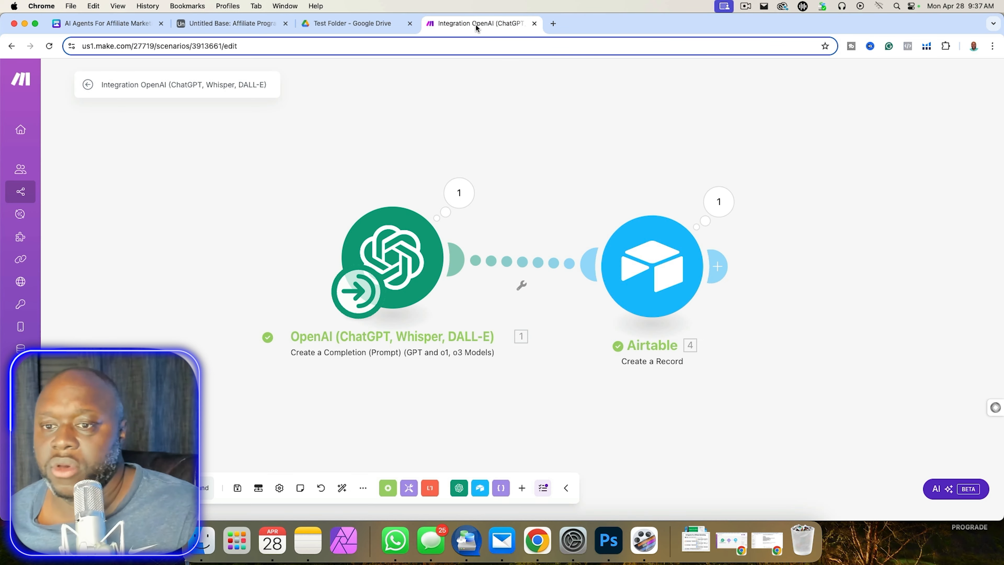
left_click_drag(562, 394, 382, 380)
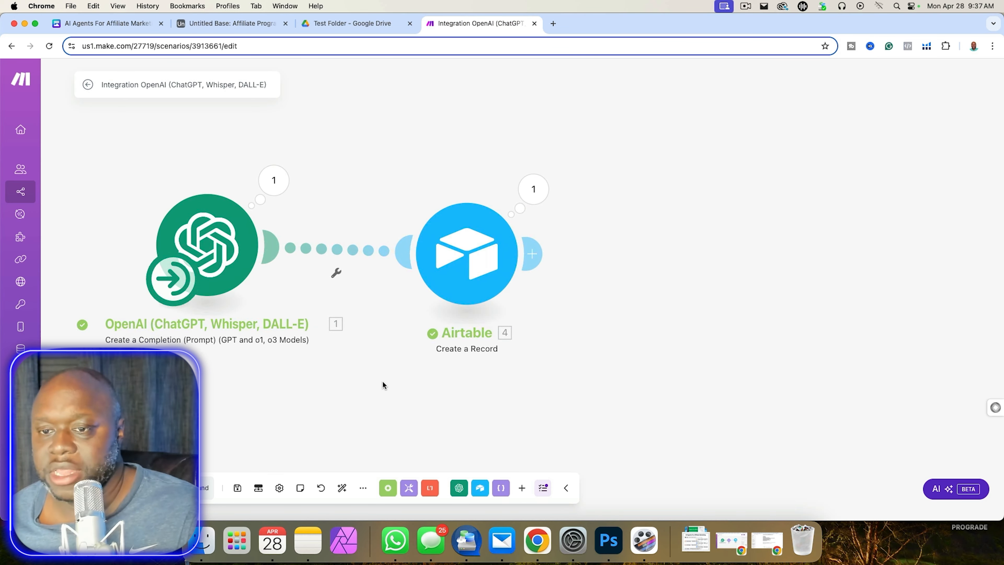
left_click(332, 275)
left_click(325, 298)
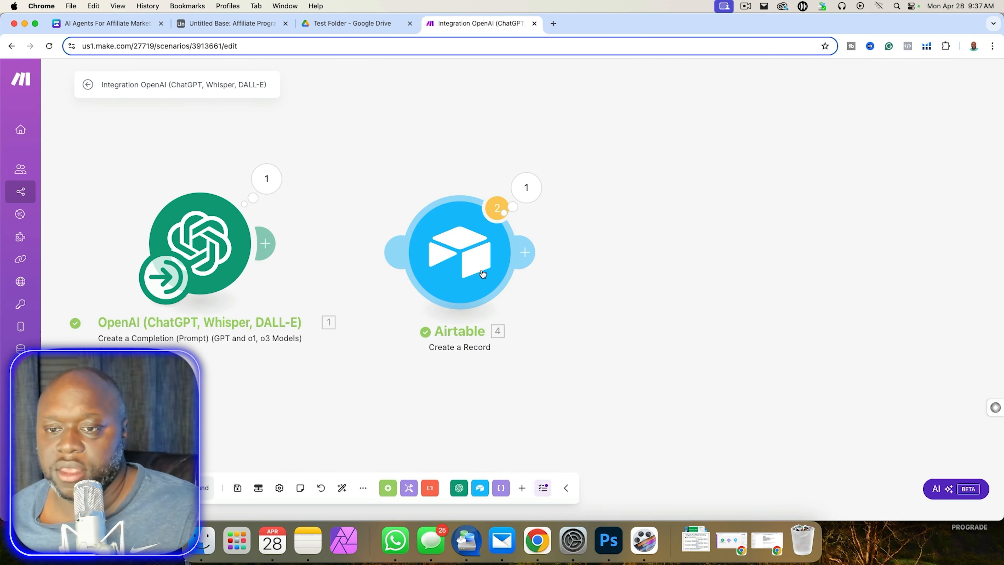
left_click_drag(483, 273, 767, 272)
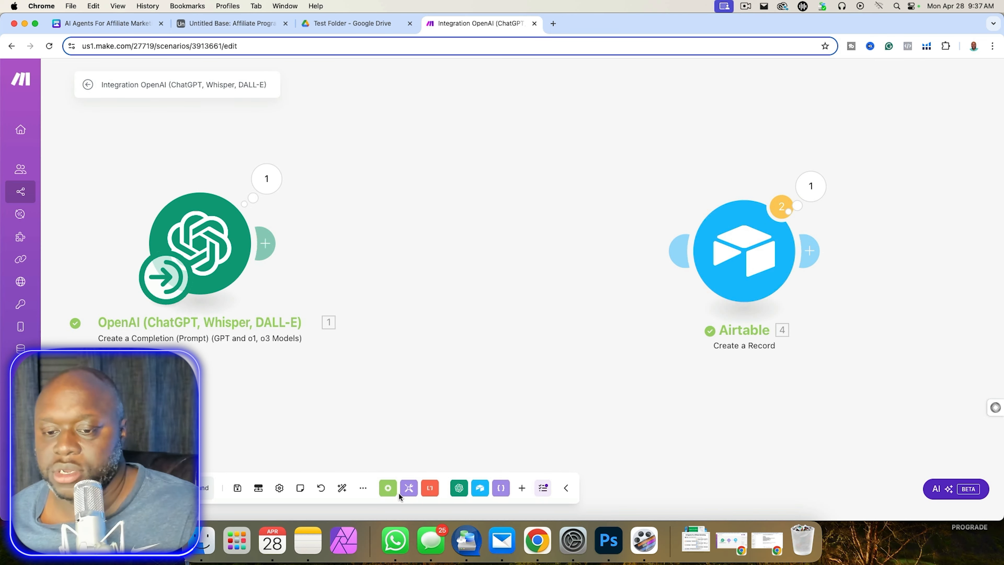
Insert a JSON Parse JSON module between OpenAI and Airtable and connect it to both modules.
left_click(521, 490)
scroll(574, 408, "down", 2)
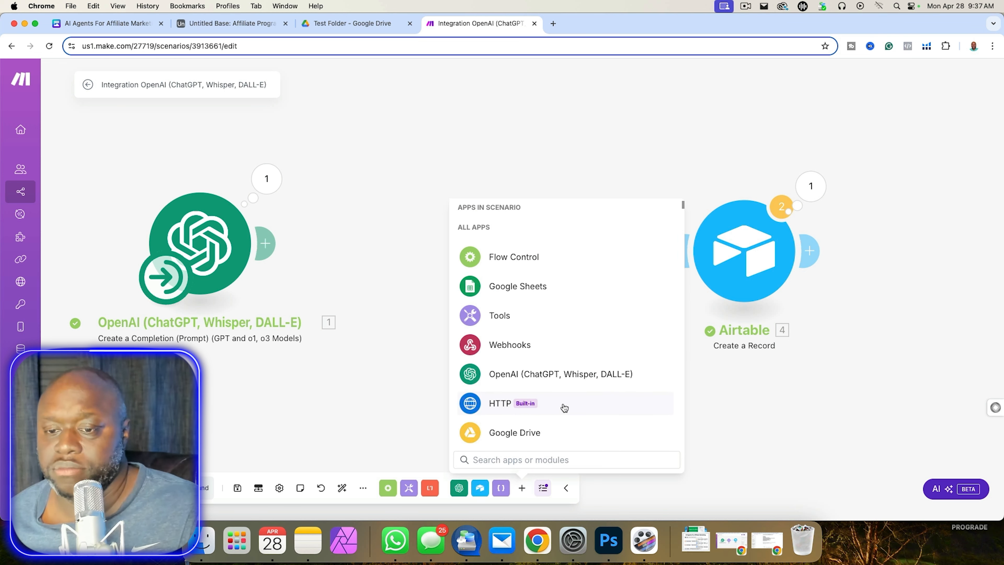
scroll(589, 415, "down", 3)
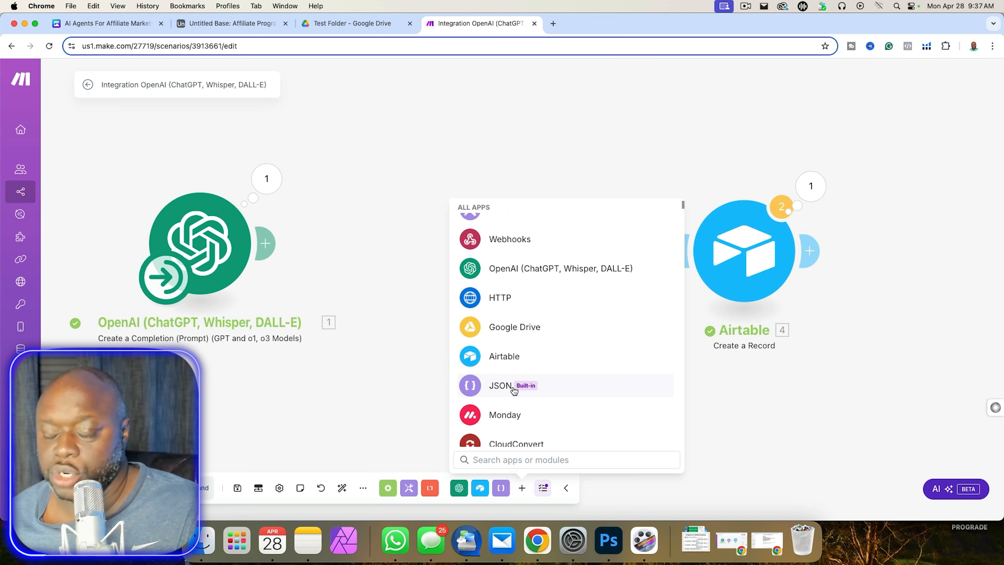
left_click(510, 387)
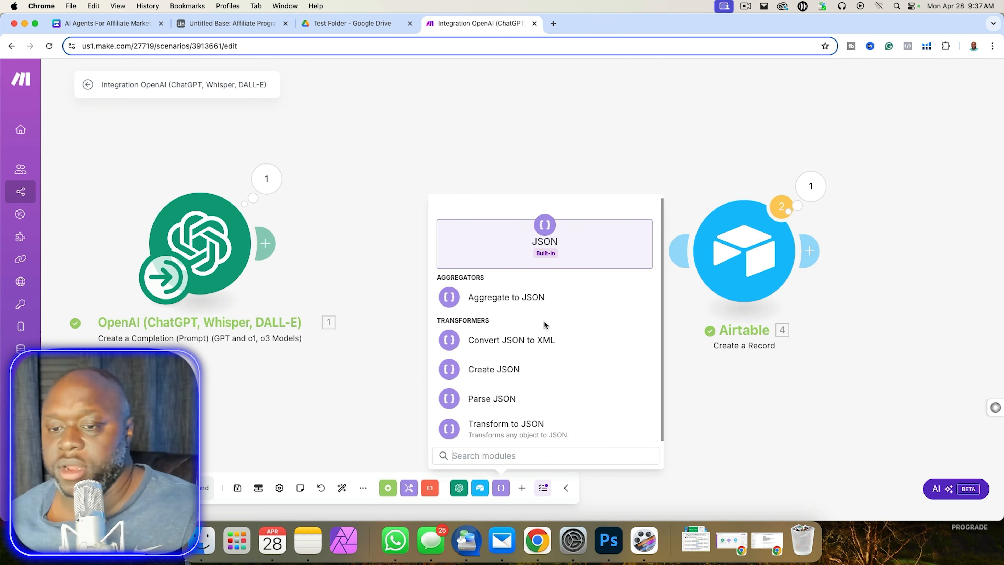
left_click(540, 371)
left_click_drag(517, 412, 427, 255)
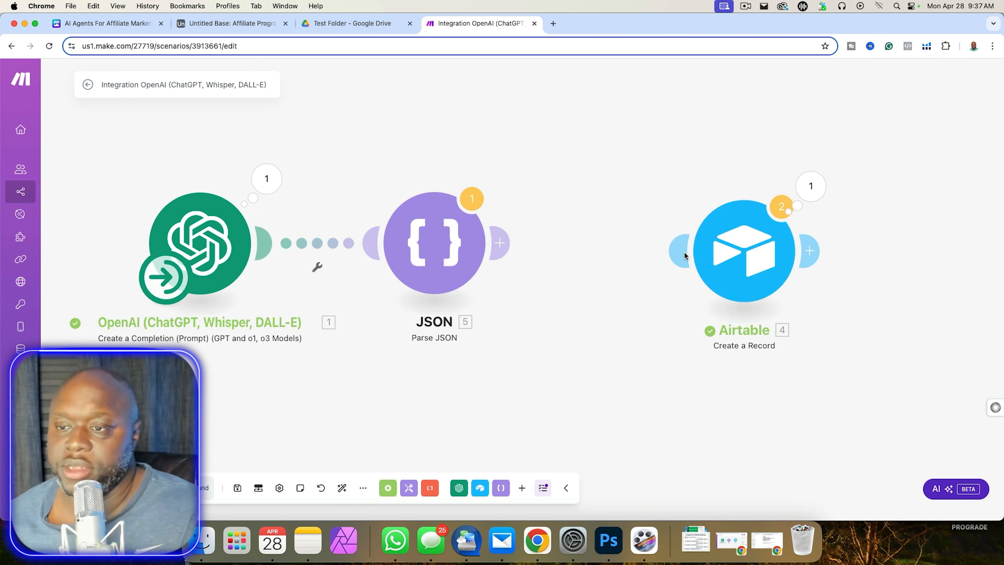
left_click_drag(711, 287, 746, 257)
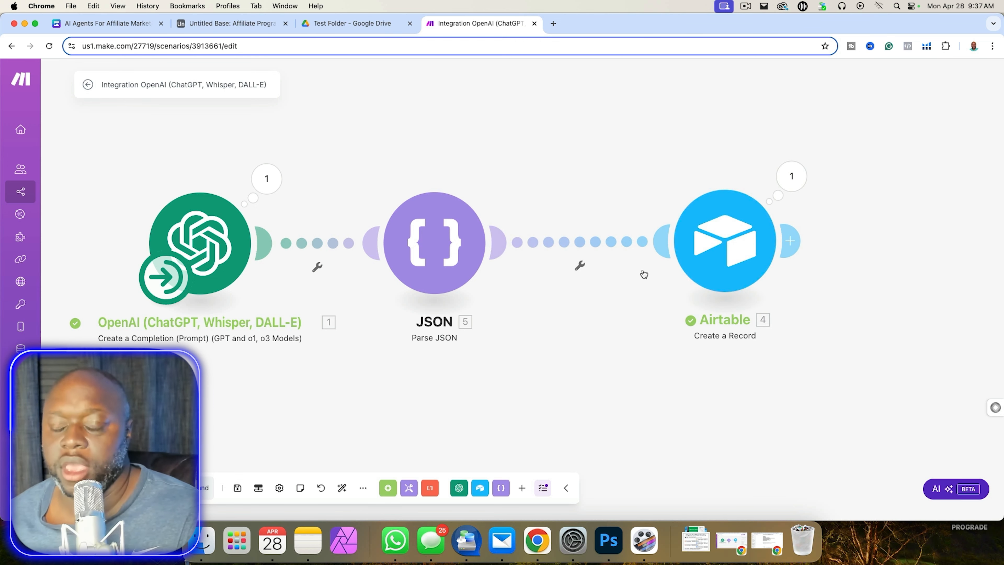
Map OpenAI's Result as the Parse JSON module's JSON string and save the module.
left_click(440, 256)
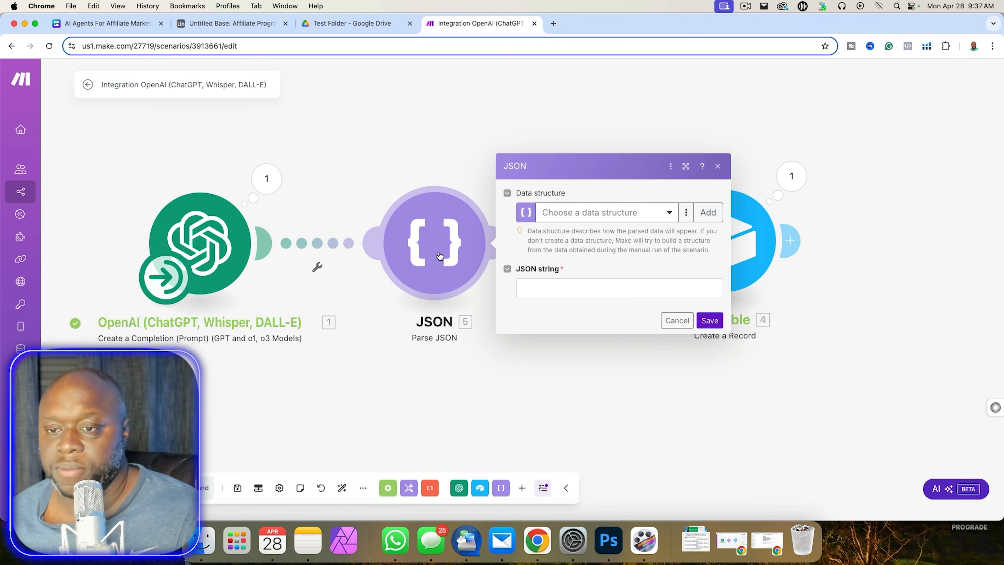
left_click(535, 287)
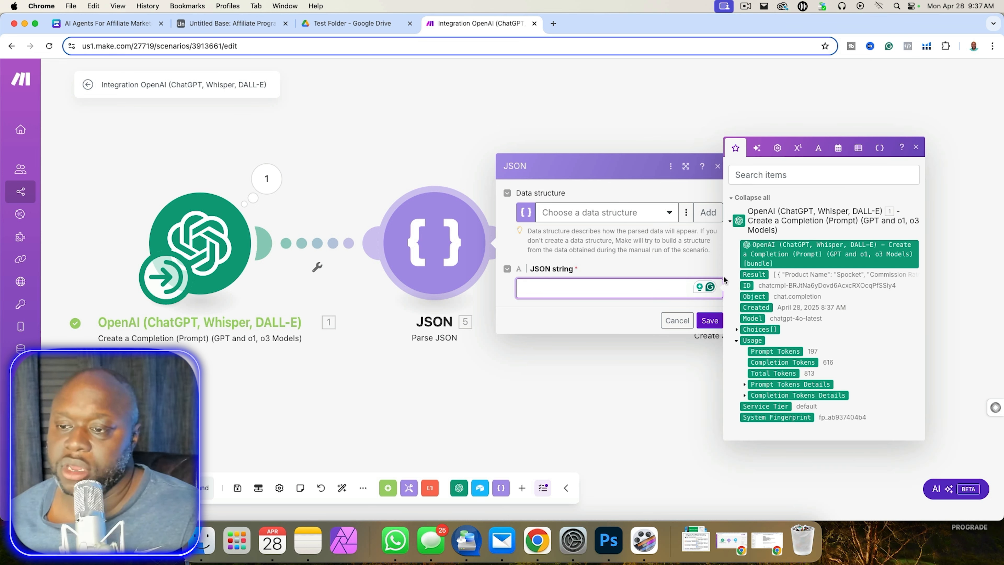
left_click(754, 274)
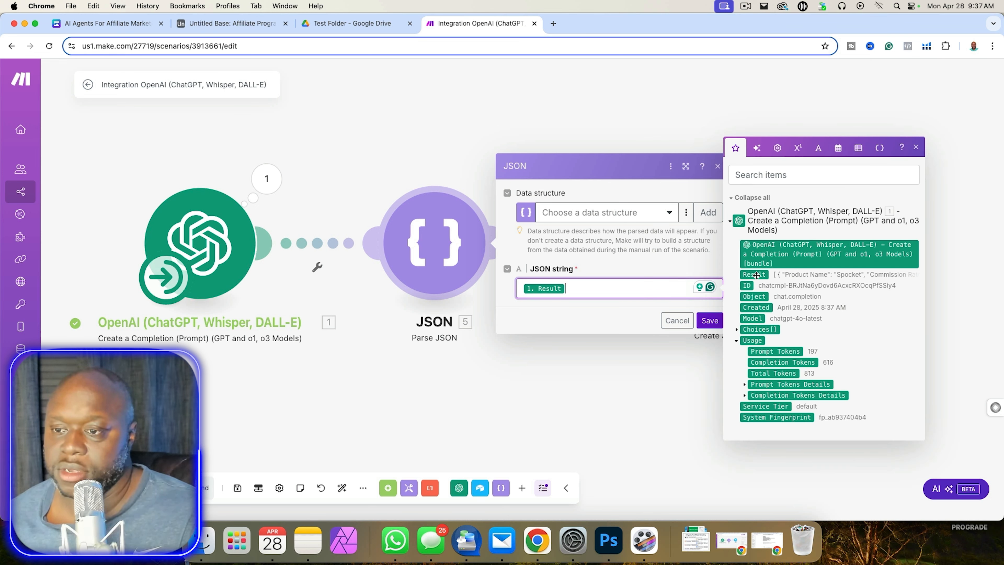
left_click(754, 274)
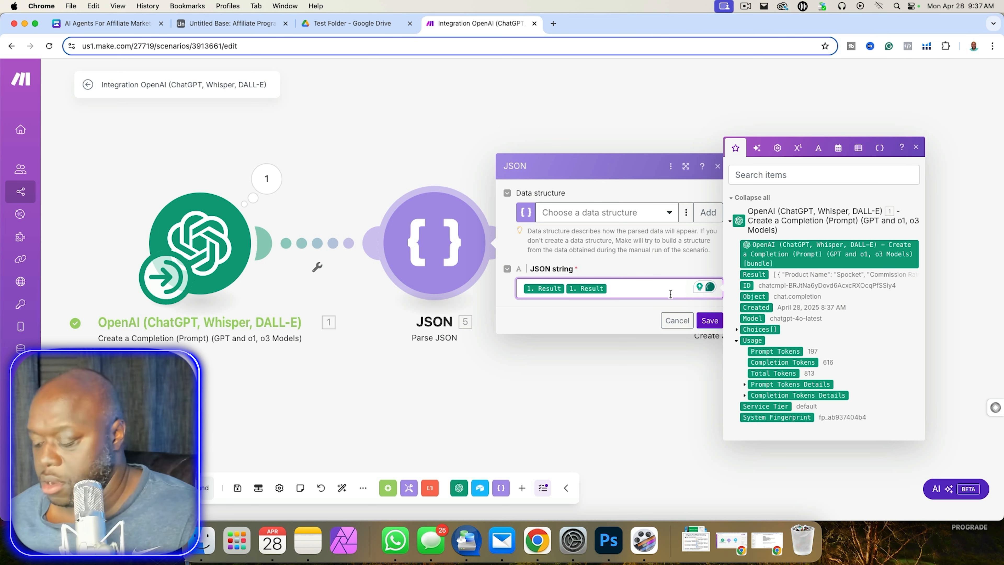
key("BackSpace")
left_click(709, 323)
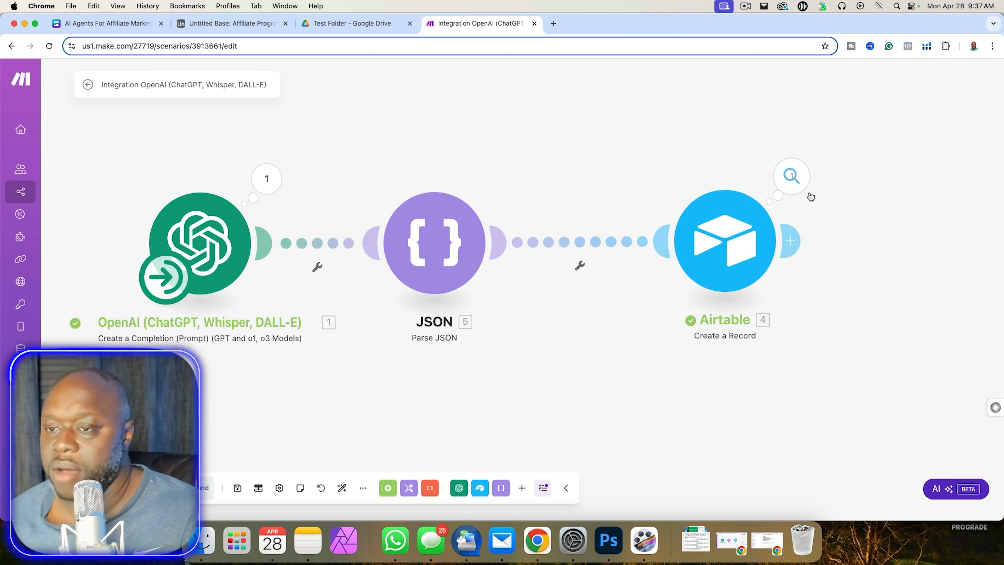
Check the Airtable module's output bundle from the last run, close it and run the scenario once.
left_click(791, 176)
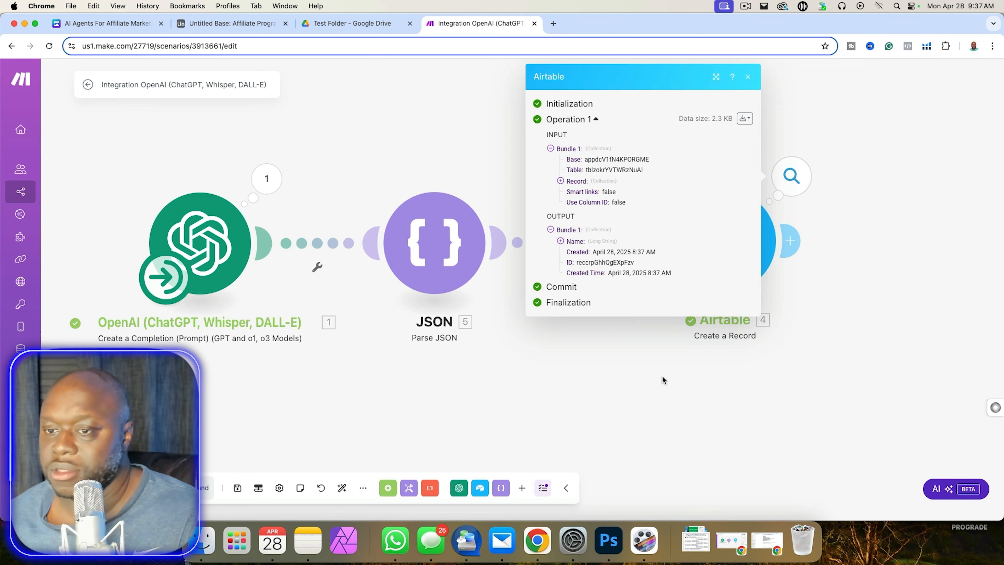
left_click(671, 406)
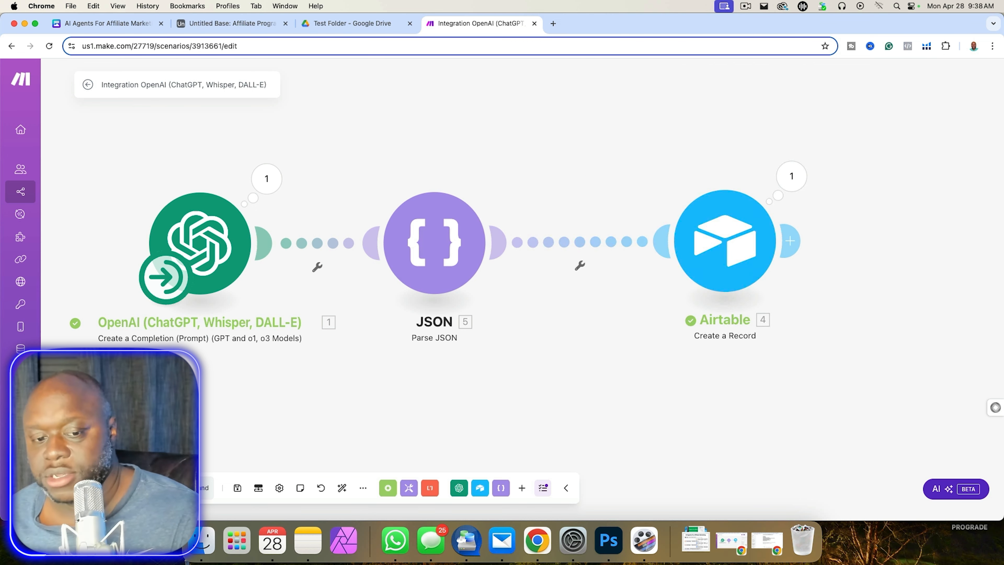
left_click(106, 487)
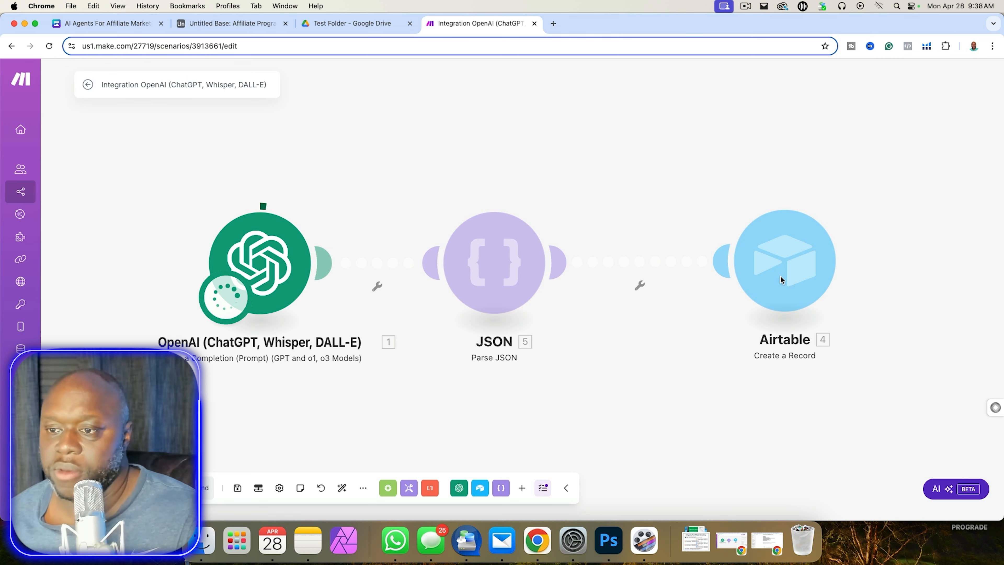
Replace the Airtable module's Name mapping with OpenAI's Result and save the module.
left_click(803, 272)
scroll(593, 341, "down", 3)
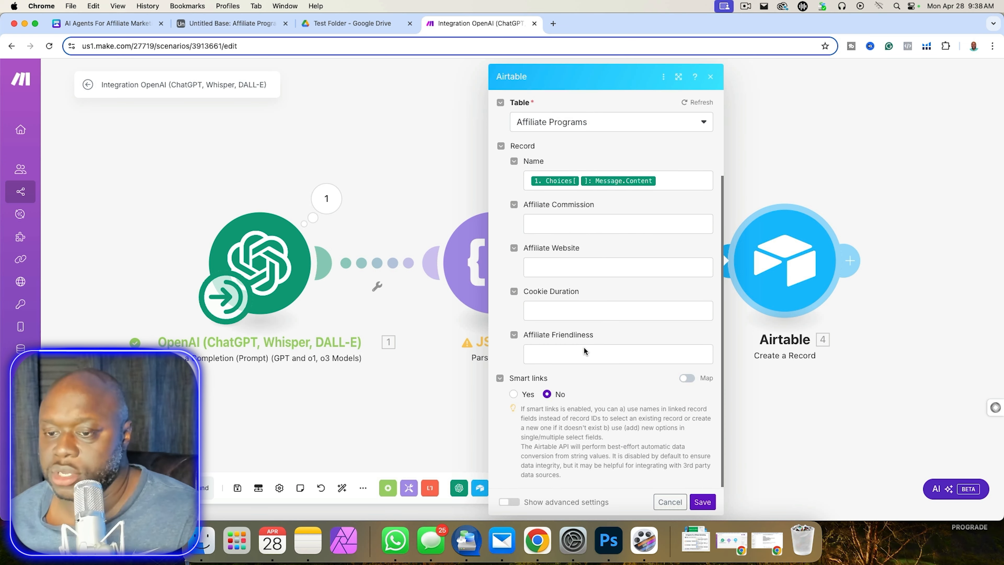
scroll(584, 346, "up", 1)
left_click(688, 220)
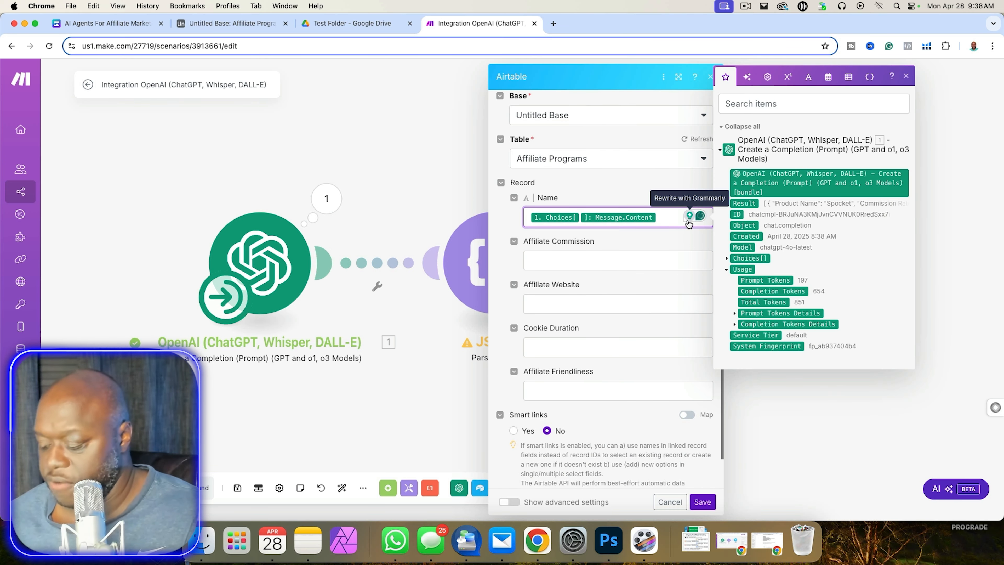
key("BackSpace")
key("BackSpace")
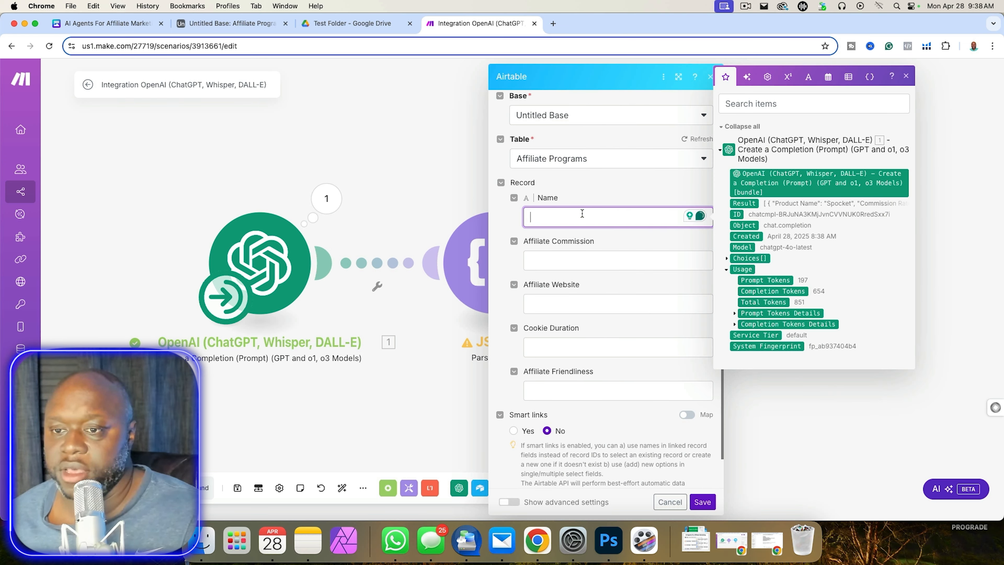
left_click(744, 203)
left_click(702, 501)
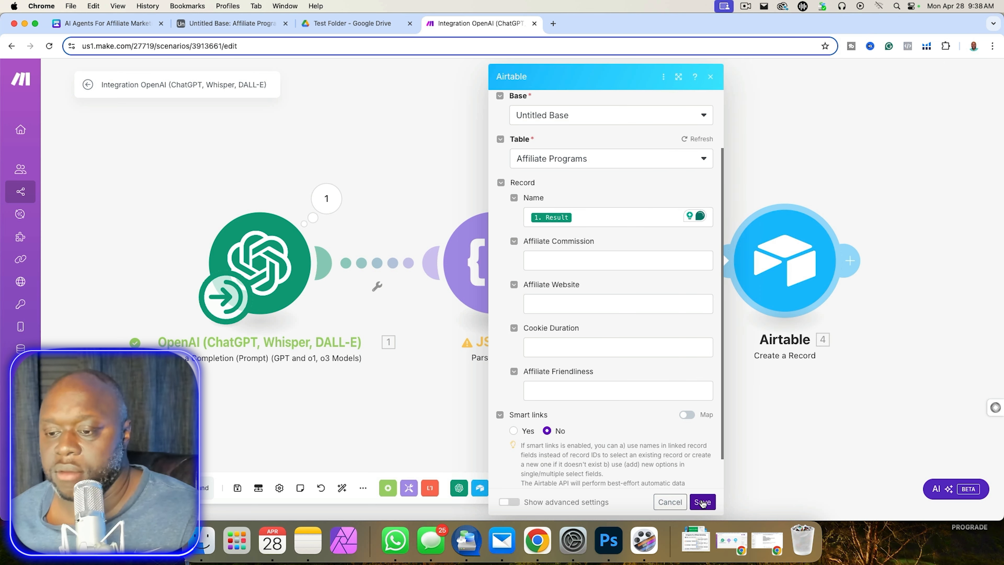
Rerun the scenario, switch to Airtable to inspect the new Affiliate Programs records and slightly narrow the Name column.
left_click(109, 488)
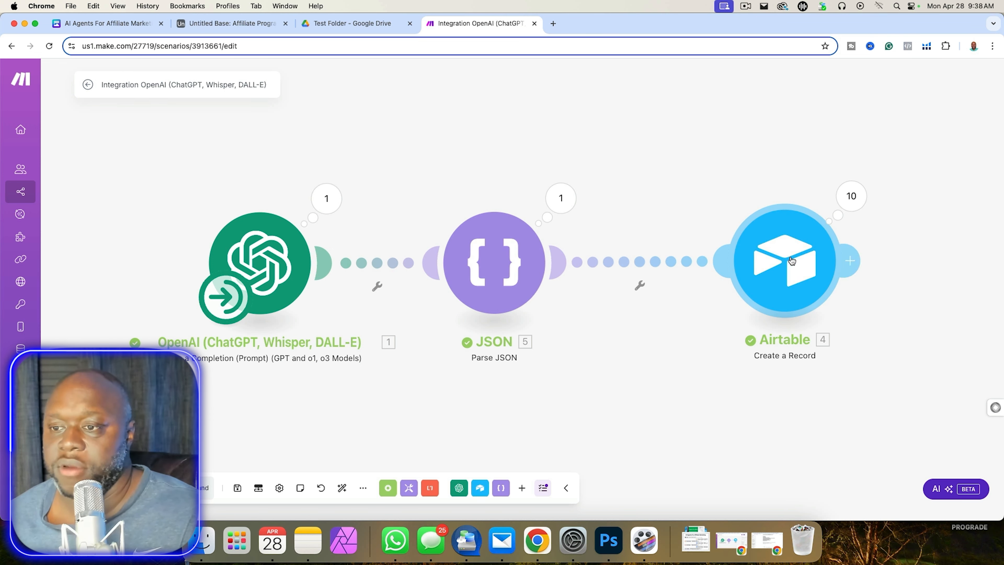
left_click(784, 264)
left_click(670, 502)
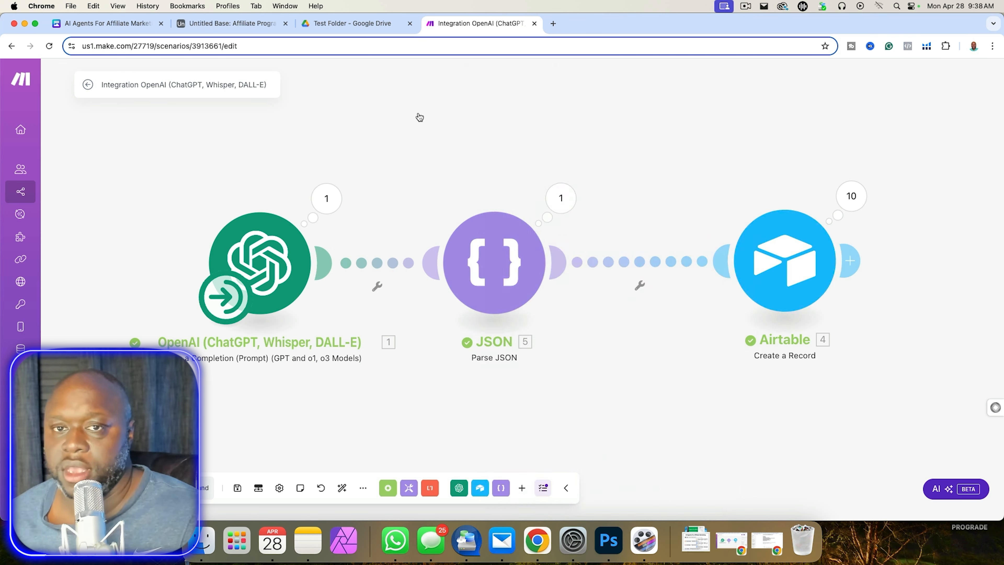
left_click(167, 30)
left_click(216, 27)
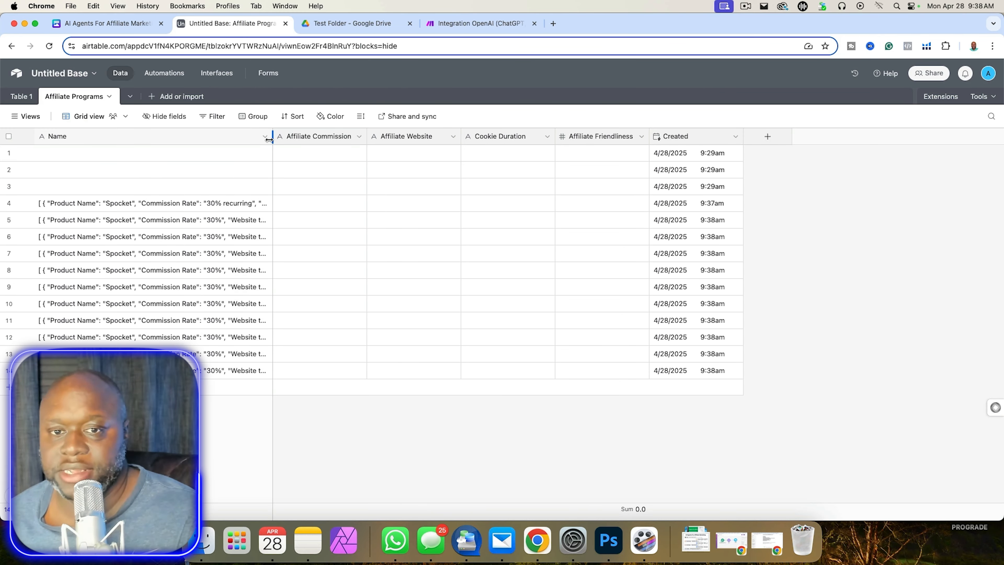
left_click_drag(273, 139, 266, 198)
Glance at the Canva prompts and Airtable columns, return to Make and examine the JSON settings and the fields available to the Airtable module.
left_click(108, 24)
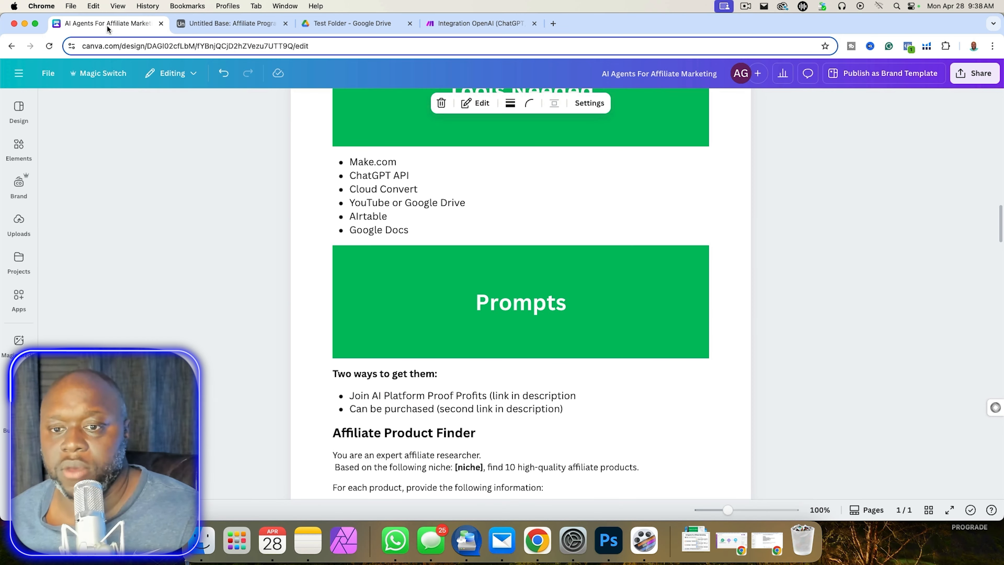
left_click(216, 23)
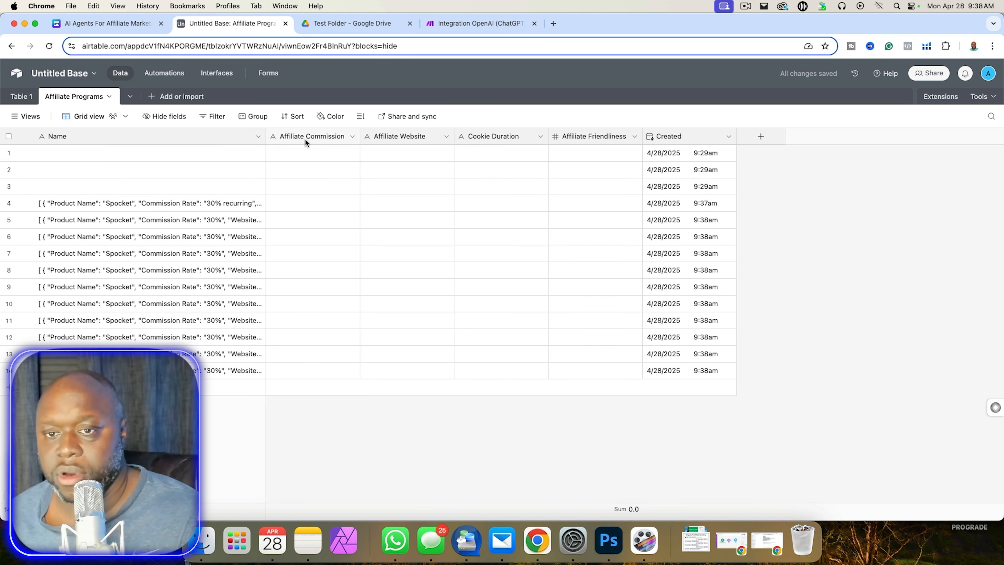
left_click(445, 24)
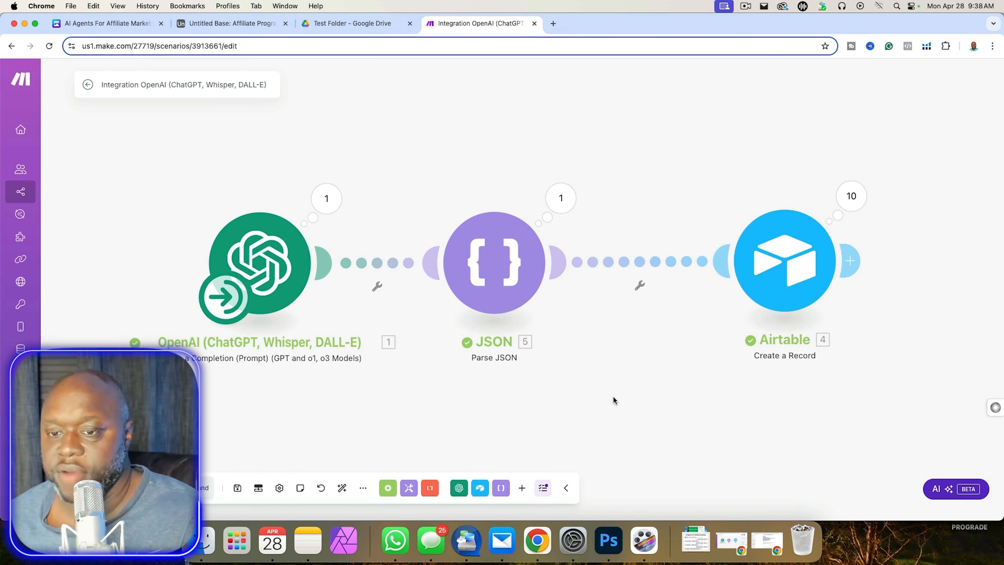
left_click(554, 291)
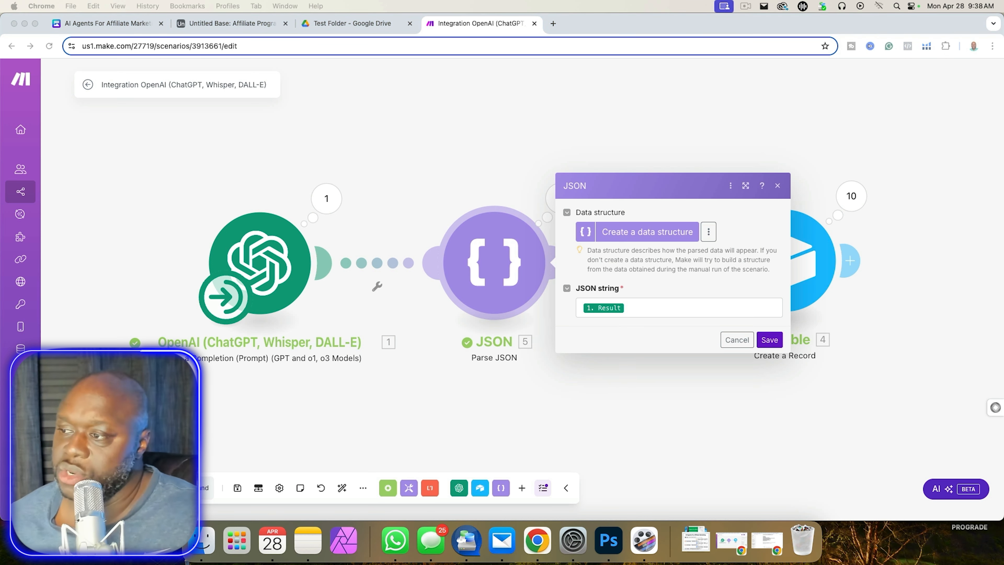
left_click(807, 270)
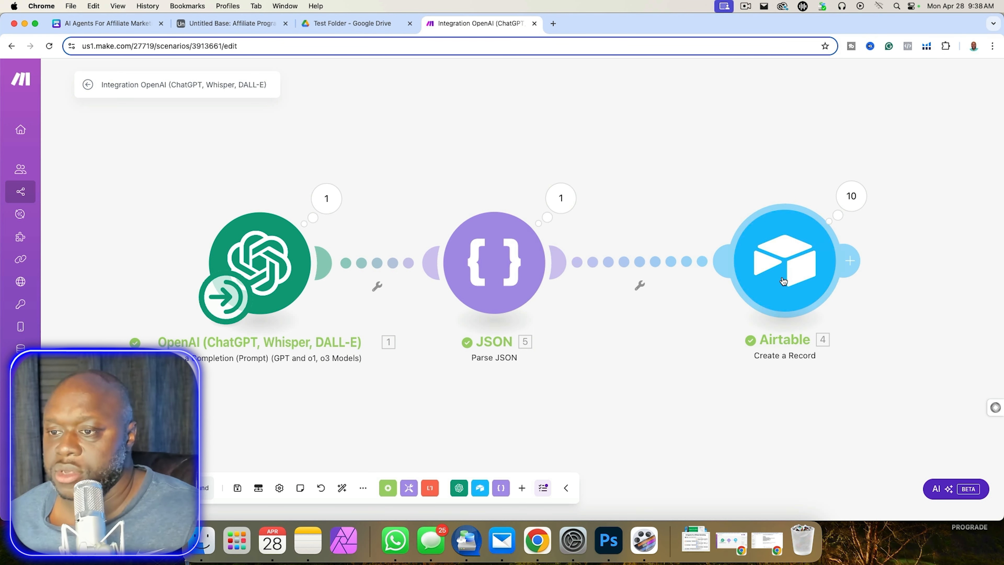
left_click(606, 296)
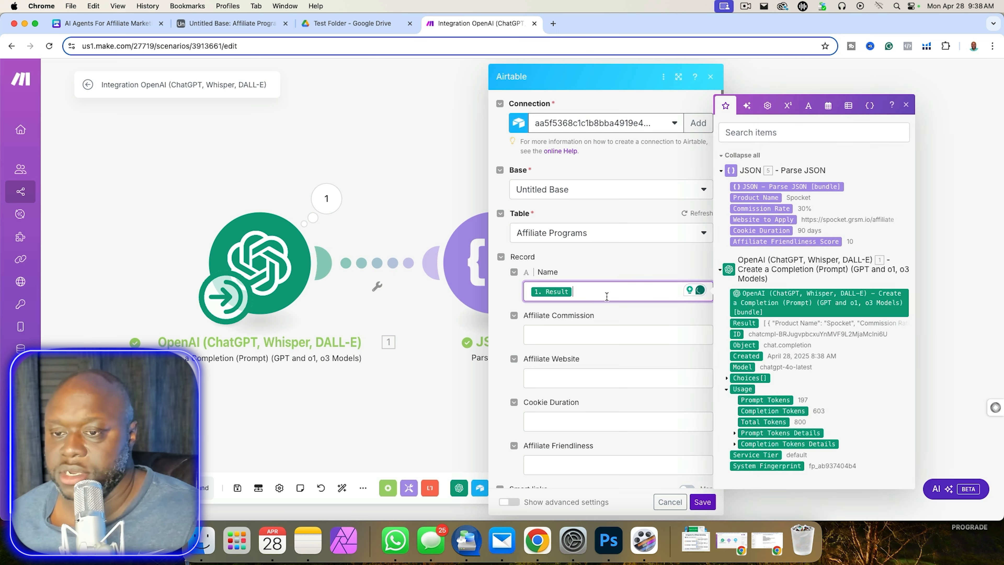
left_click(427, 118)
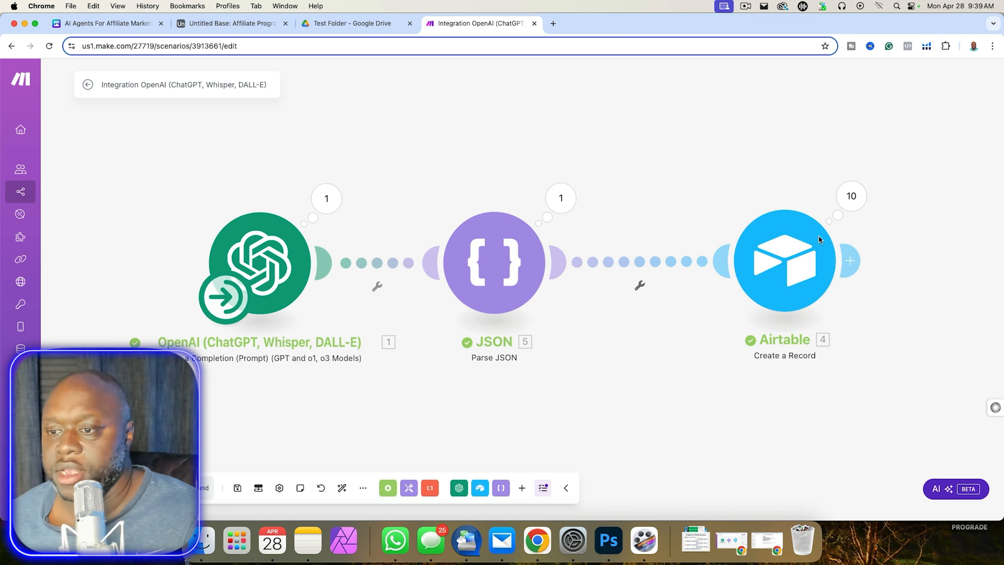
In the Airtable module, map the parsed JSON's Product Name to Name and Commission Rate to Affiliate Commission.
left_click(798, 263)
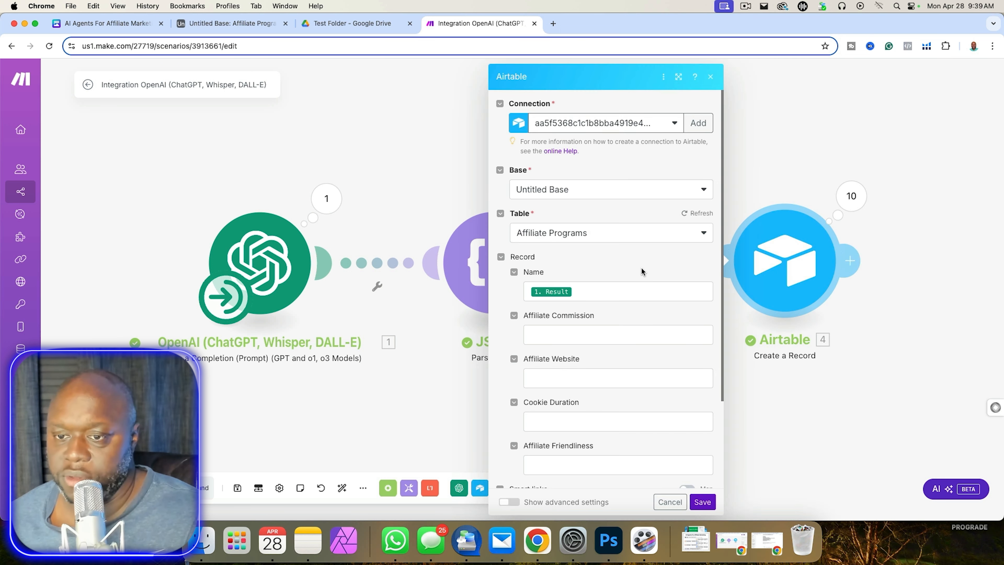
left_click(599, 300)
key("BackSpace")
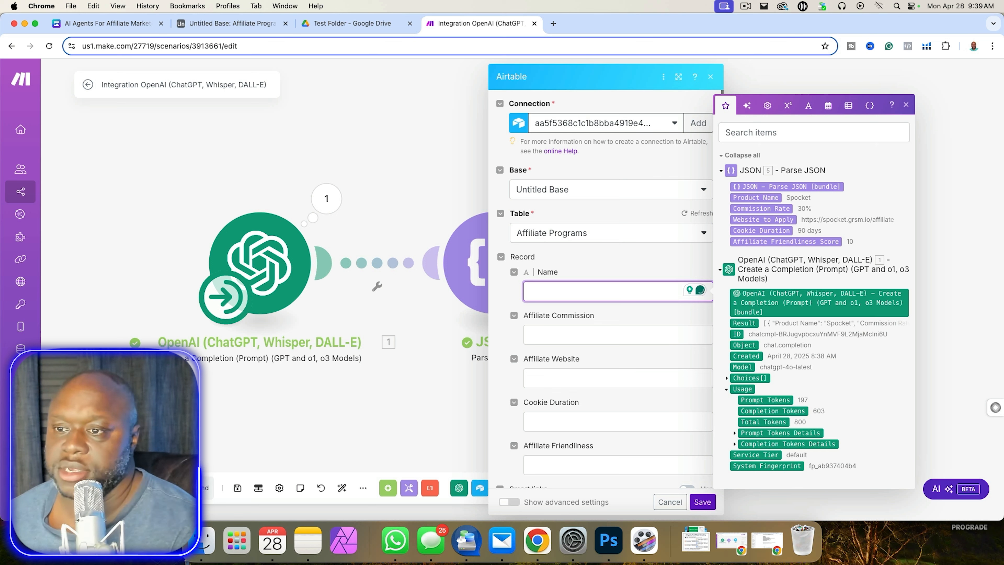
left_click(740, 198)
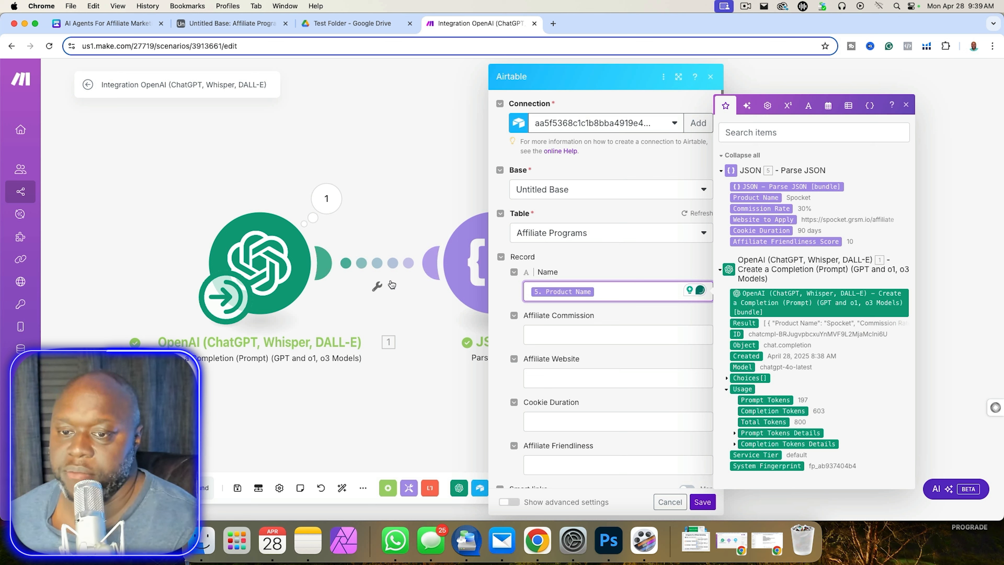
left_click(640, 334)
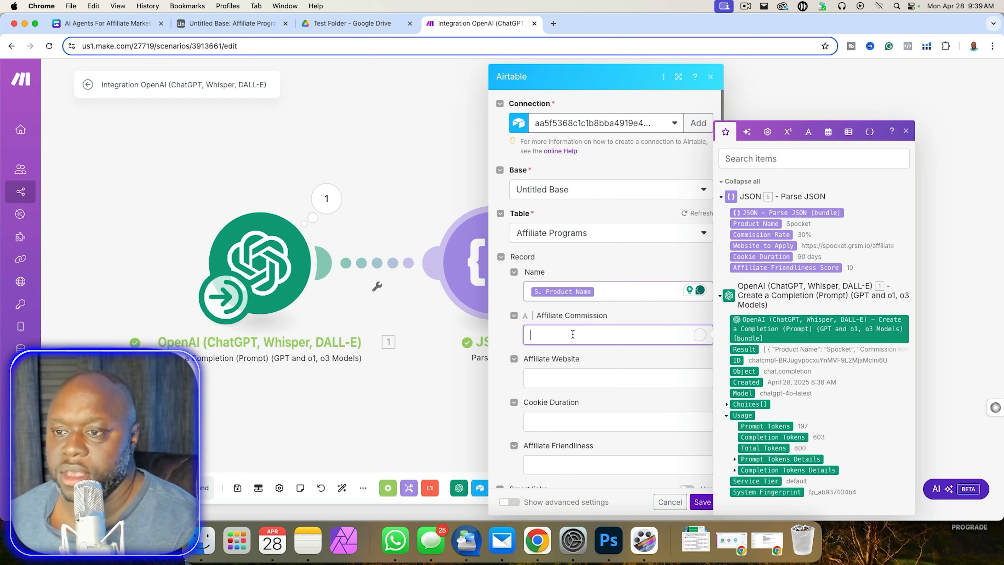
left_click(770, 234)
Map Website to Apply to Affiliate Website, Cookie Duration to Cookie Duration and Affiliate Friendliness Score to Affiliate Friendliness, and save the module.
left_click(567, 374)
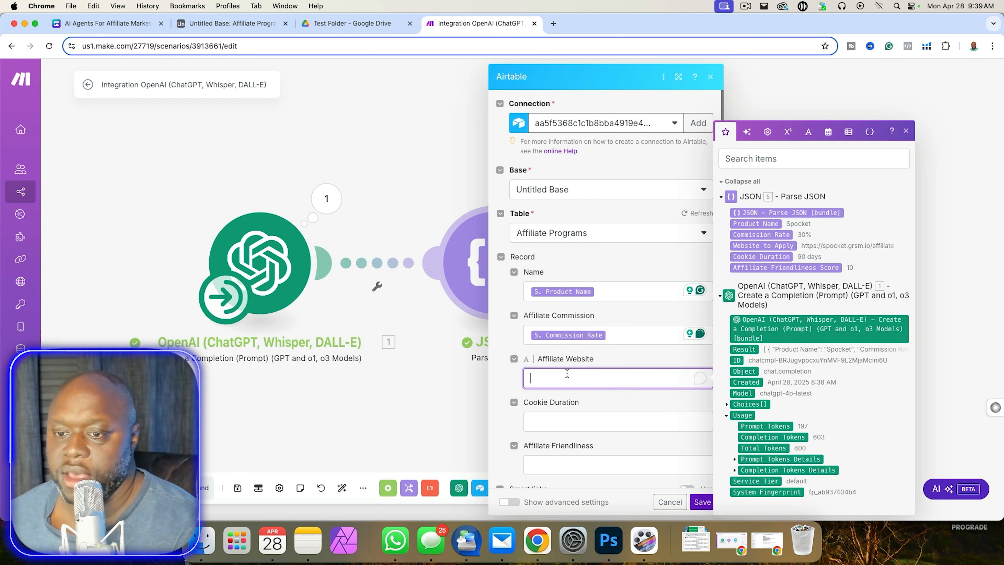
left_click(764, 246)
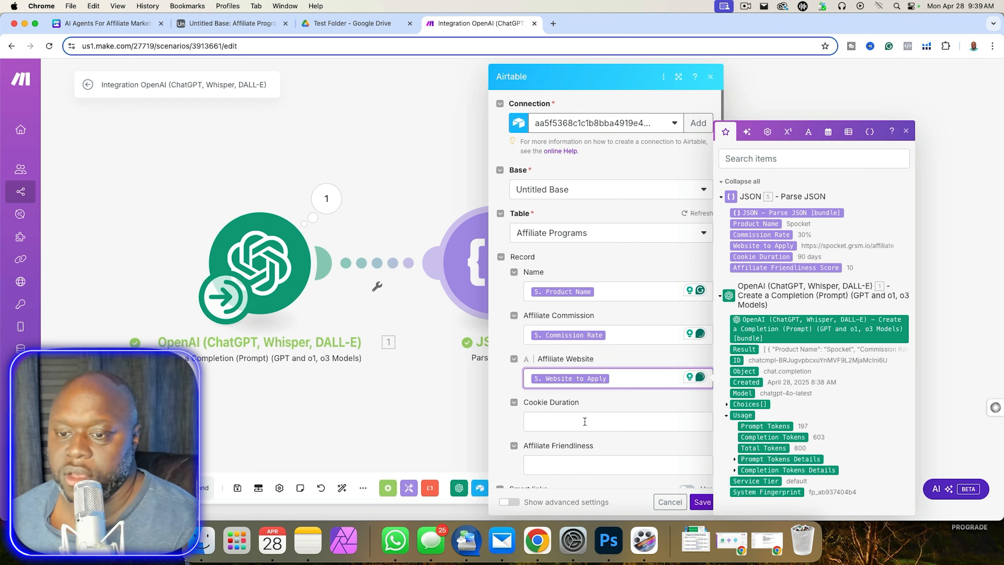
key("Tab")
left_click(762, 257)
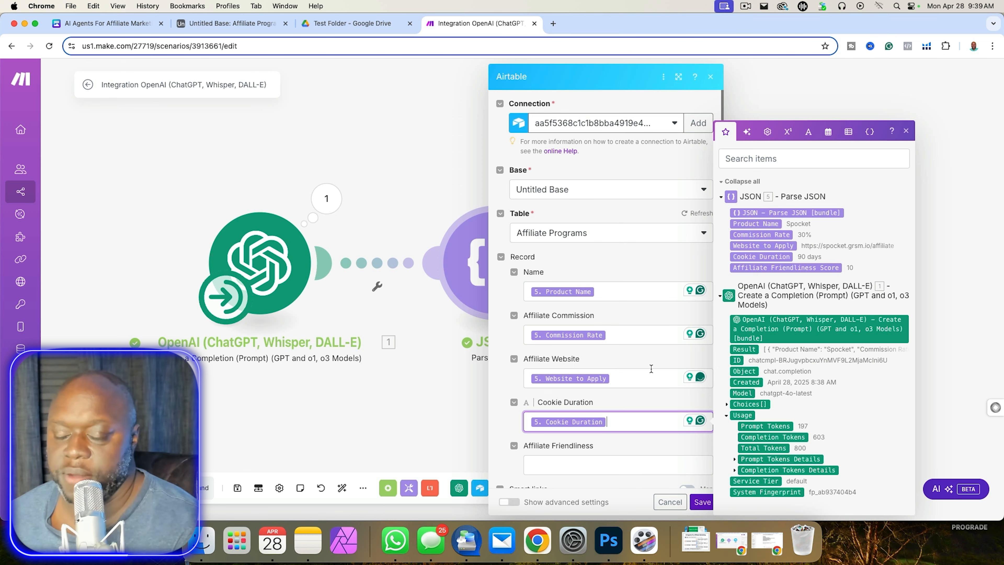
key("Tab")
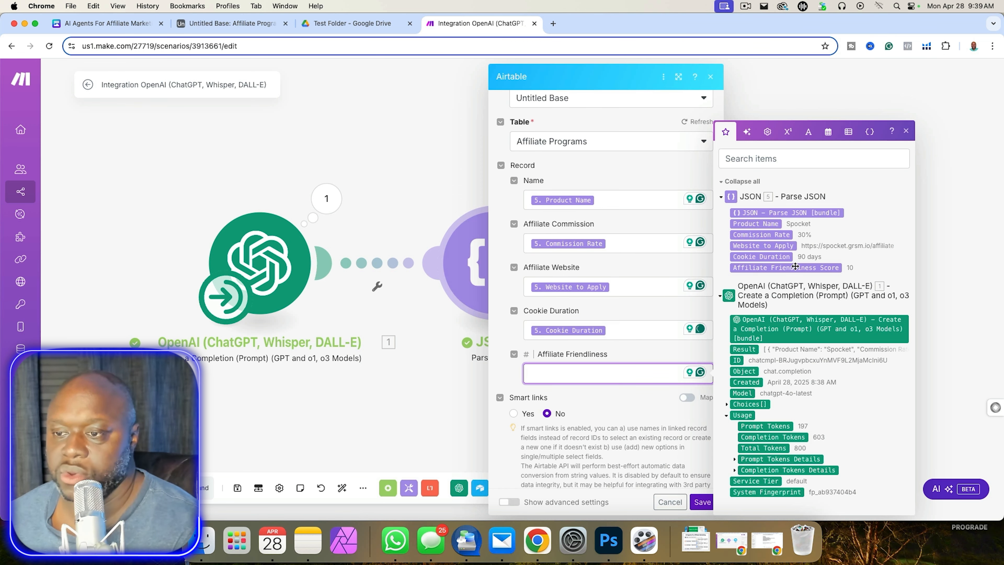
left_click(796, 266)
key("Tab")
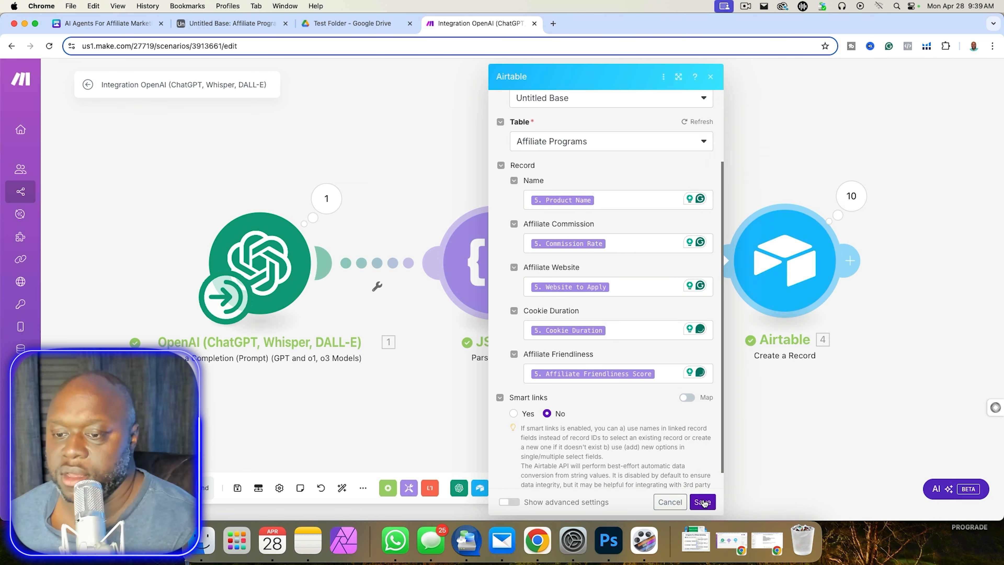
left_click(703, 502)
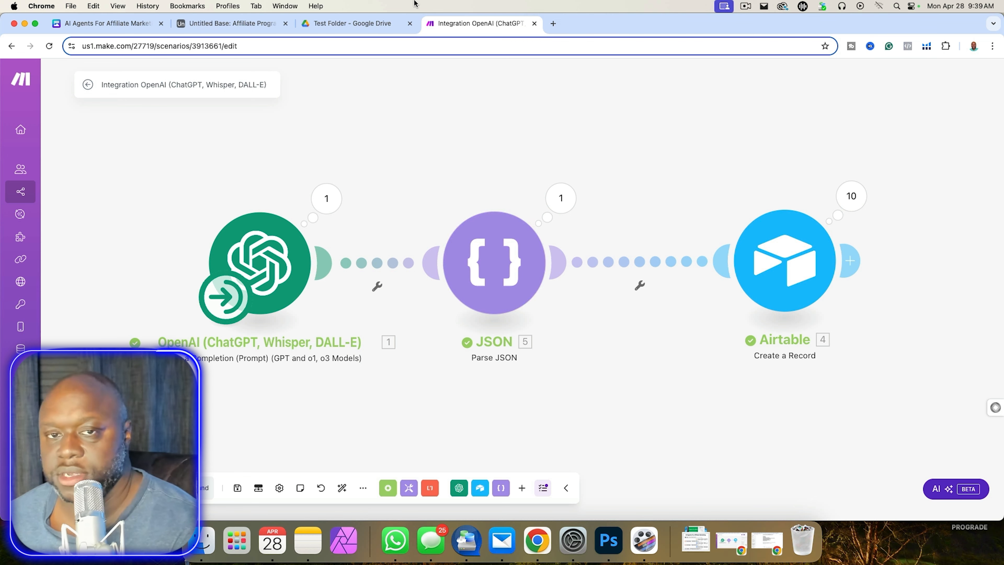
Save the scenario in Make, run it once and inspect the new records in Airtable's Affiliate Programs table.
left_click(244, 29)
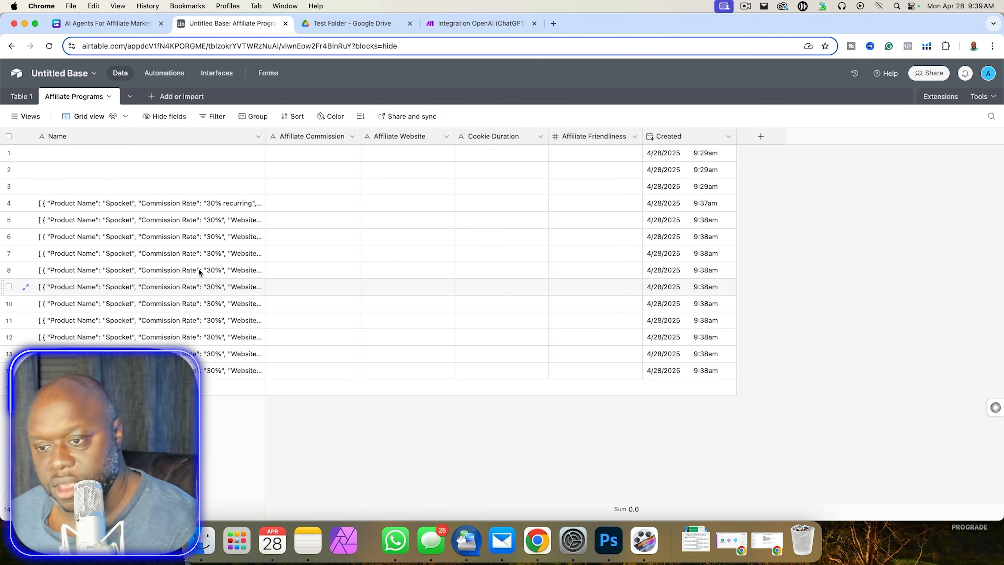
left_click(481, 25)
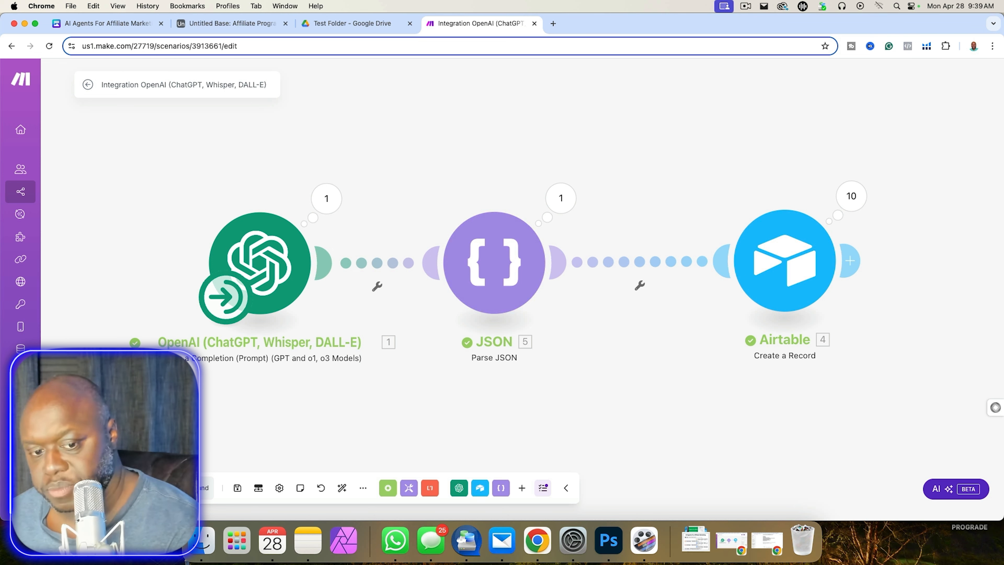
left_click(240, 491)
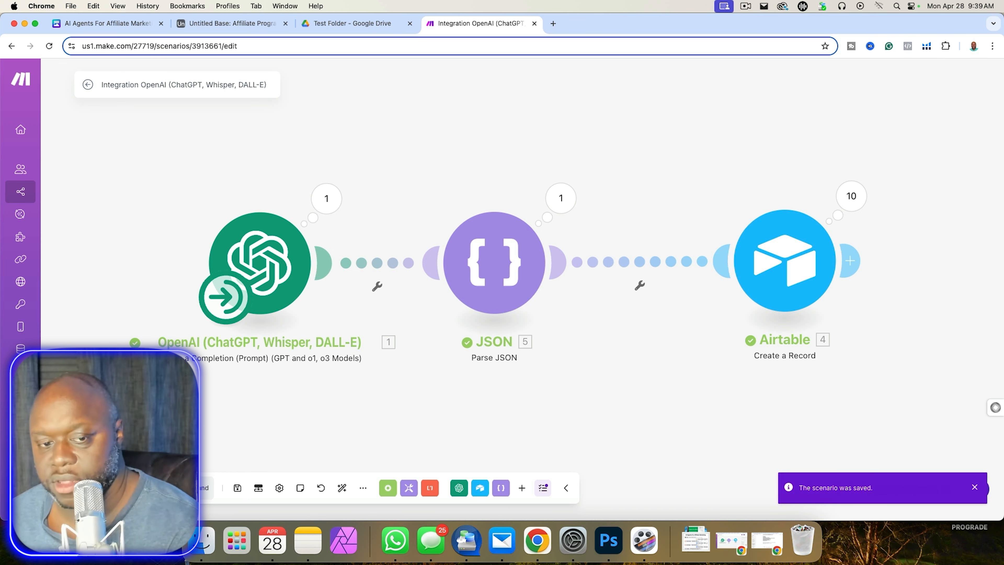
left_click(110, 488)
left_click(237, 24)
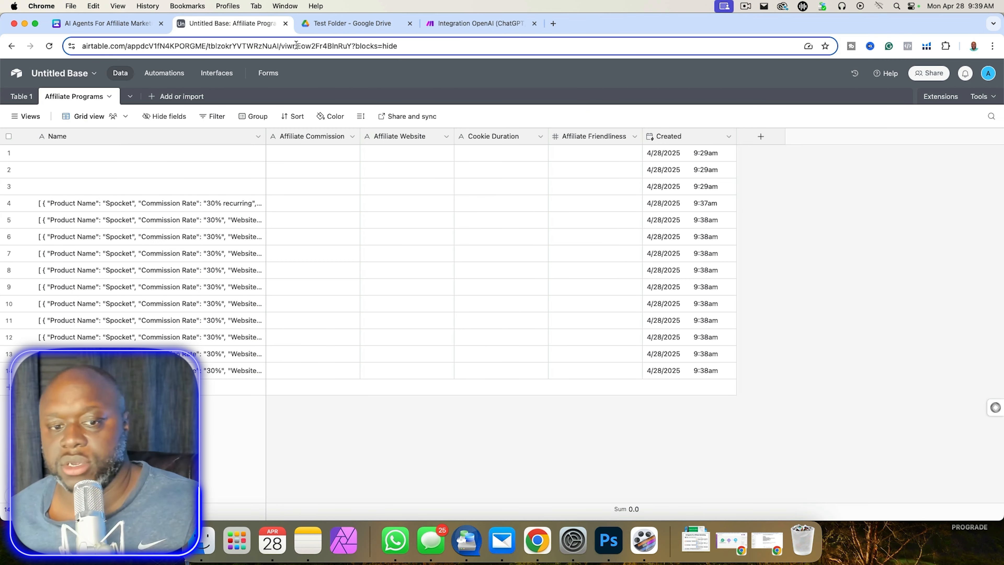
scroll(405, 317, "down", 3)
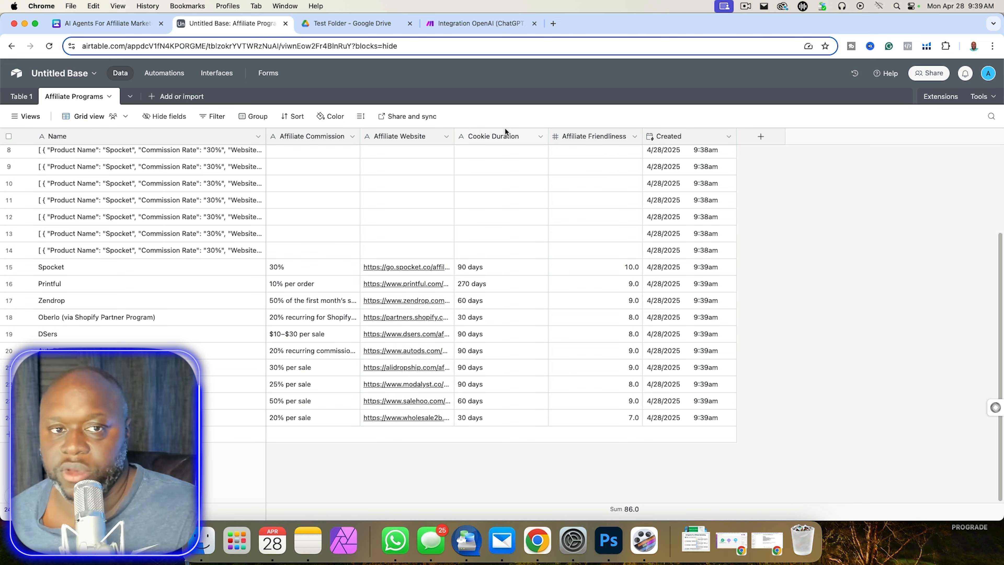
Review the AI Agents For Affiliate Marketing workflow overview in Canva and switch back to the Make scenario.
left_click(107, 24)
scroll(505, 285, "up", 10)
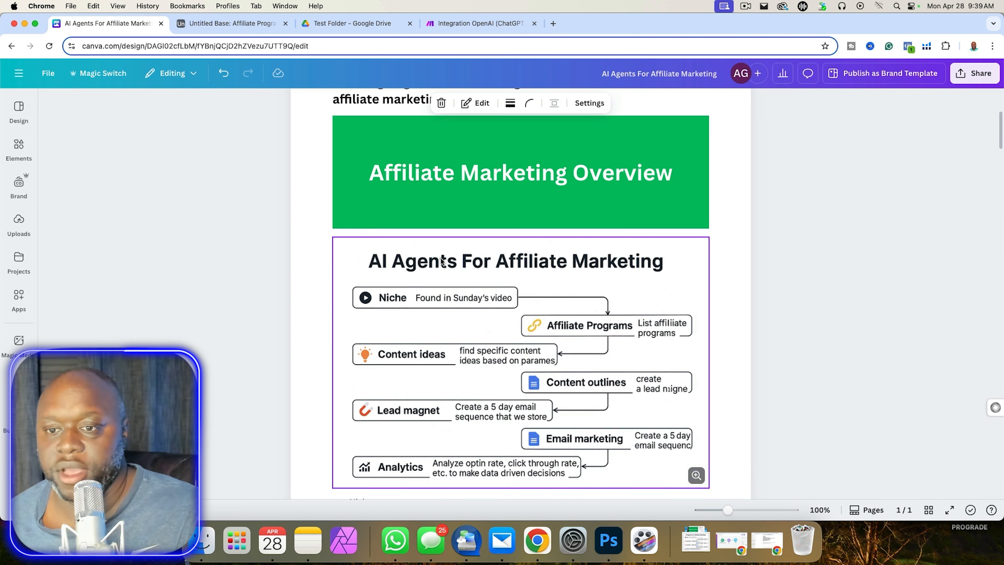
scroll(504, 285, "down", 3)
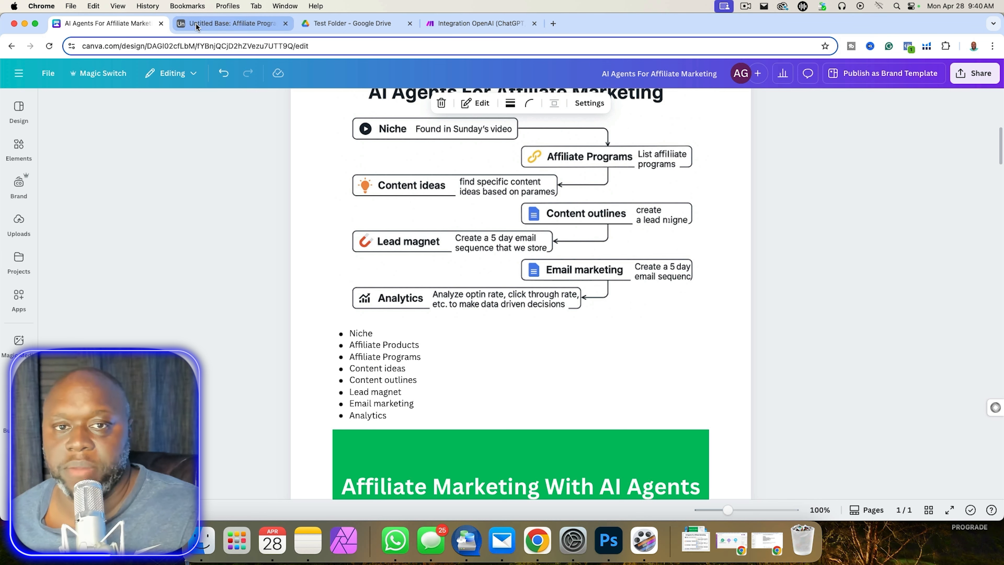
left_click(474, 23)
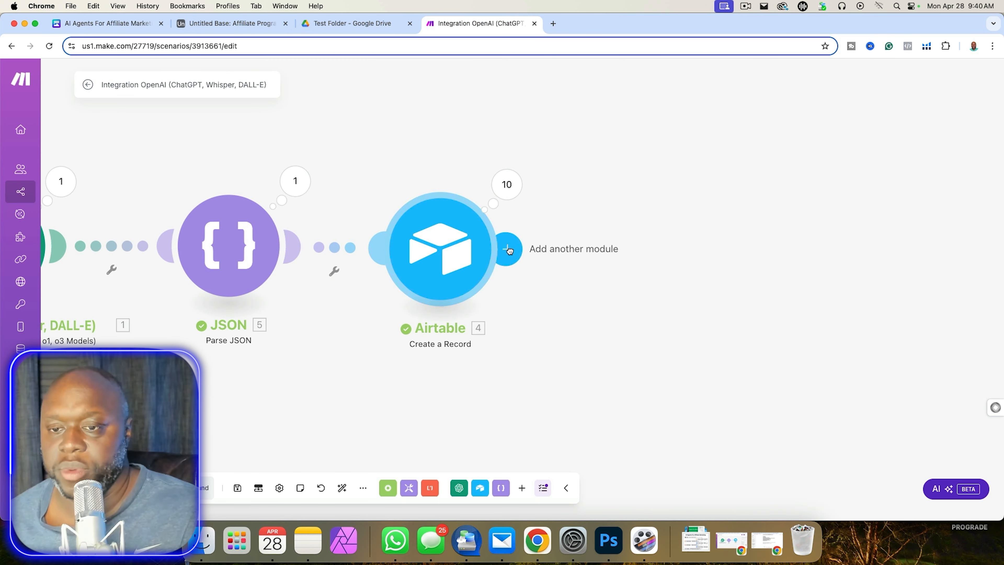
Add an OpenAI Create a Completion module after the Airtable module and set its model to chatgpt-4o-latest.
left_click(510, 249)
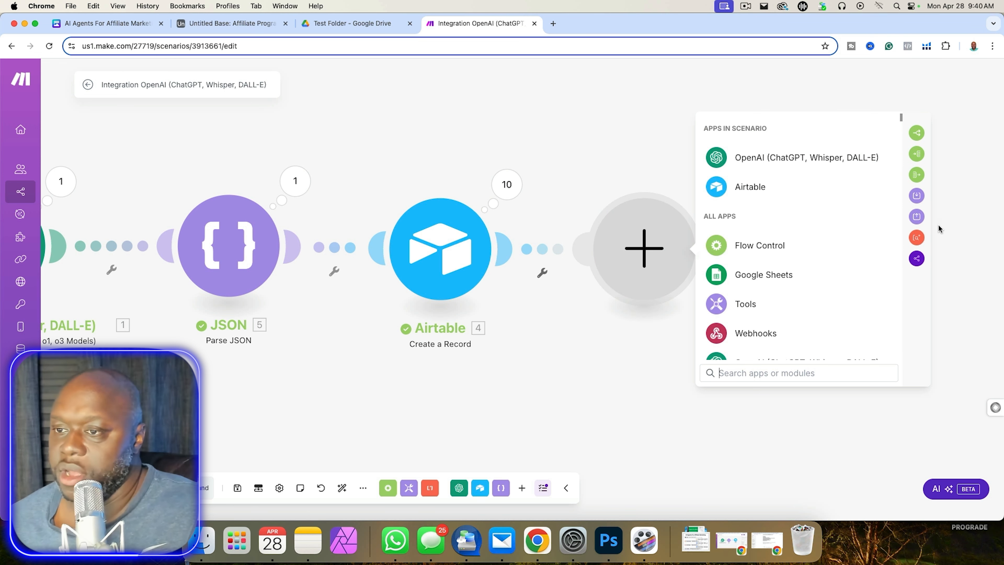
left_click(835, 165)
scroll(821, 285, "down", 3)
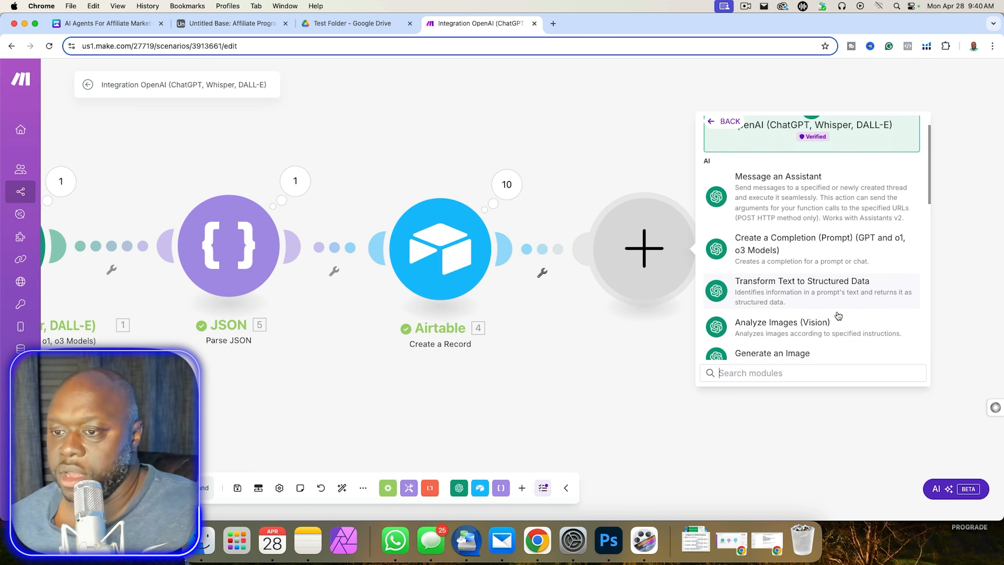
scroll(821, 285, "up", 3)
left_click(762, 217)
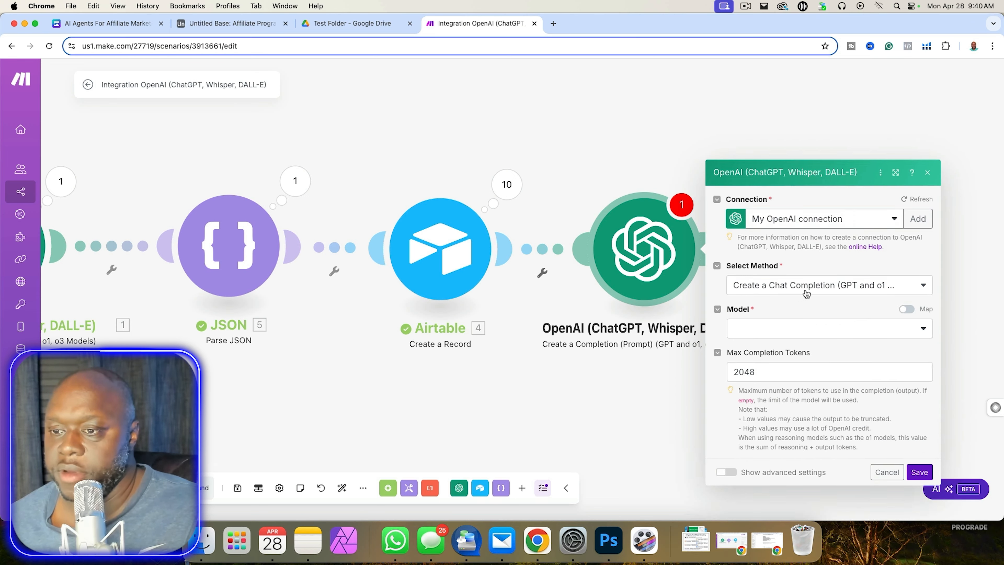
left_click(827, 248)
scroll(846, 387, "down", 5)
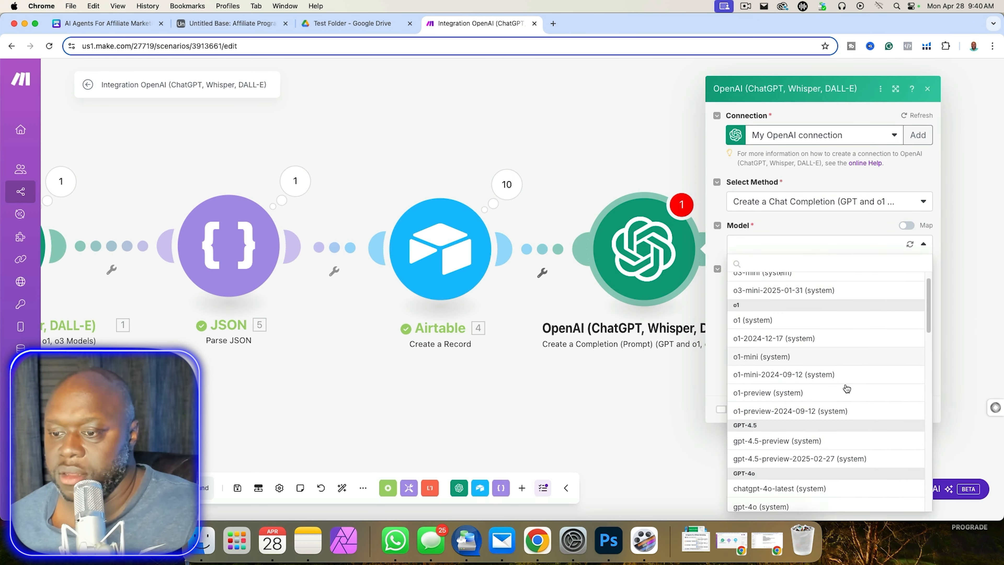
left_click(830, 407)
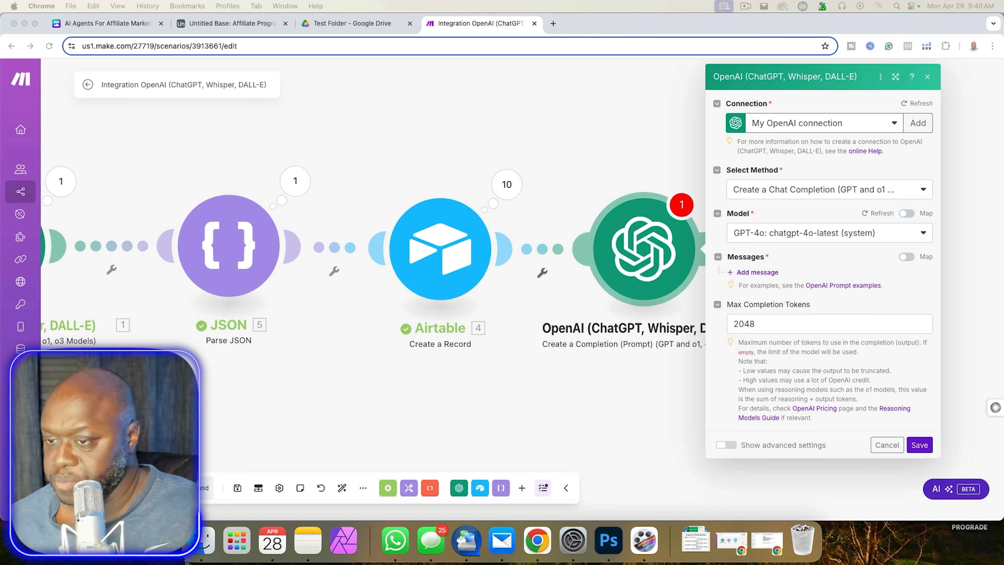
Add a User message with the copied prompt for 10 unique YouTube content ideas in JSON format, and save the module.
left_click(770, 272)
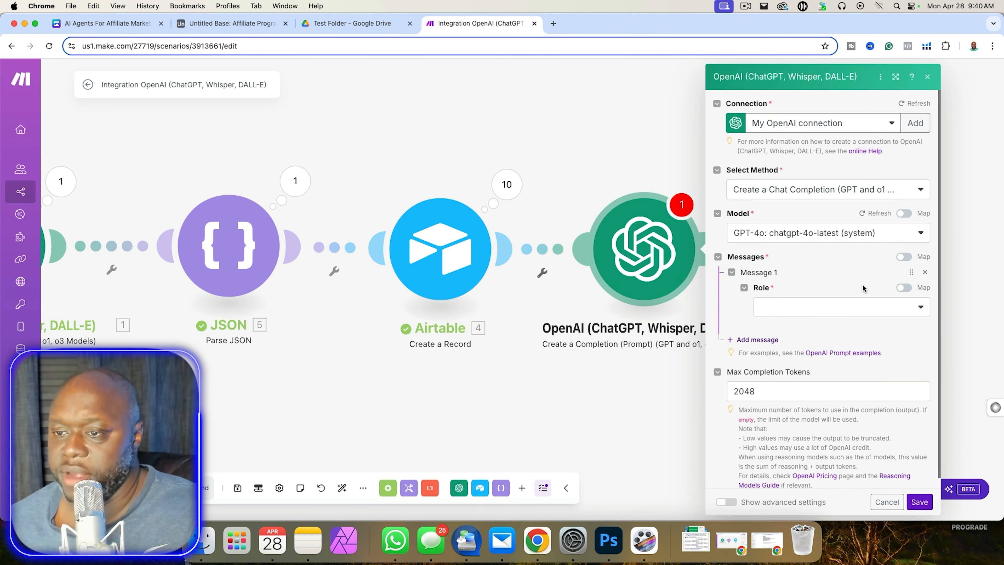
left_click(792, 310)
left_click(802, 325)
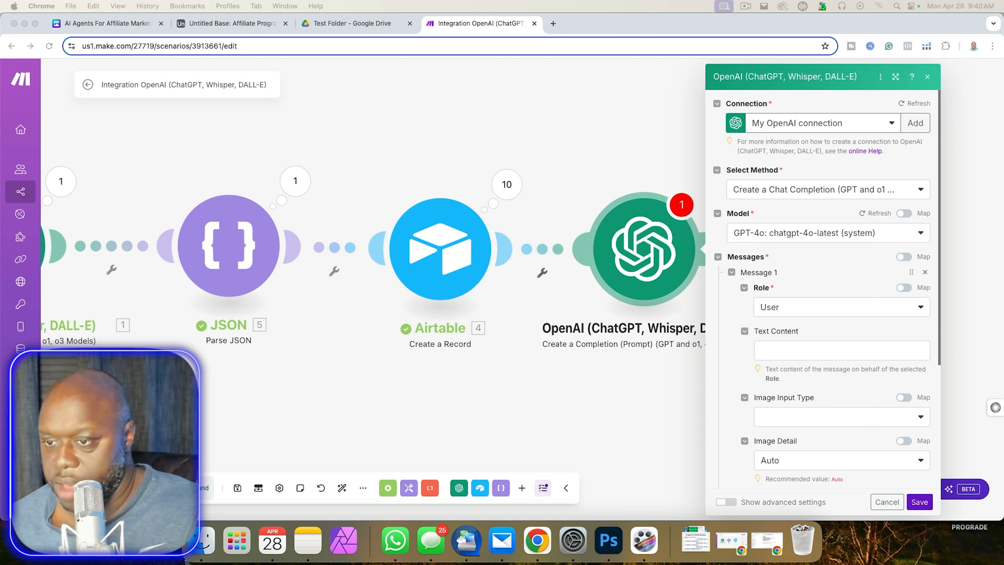
left_click(823, 351)
key("super+v")
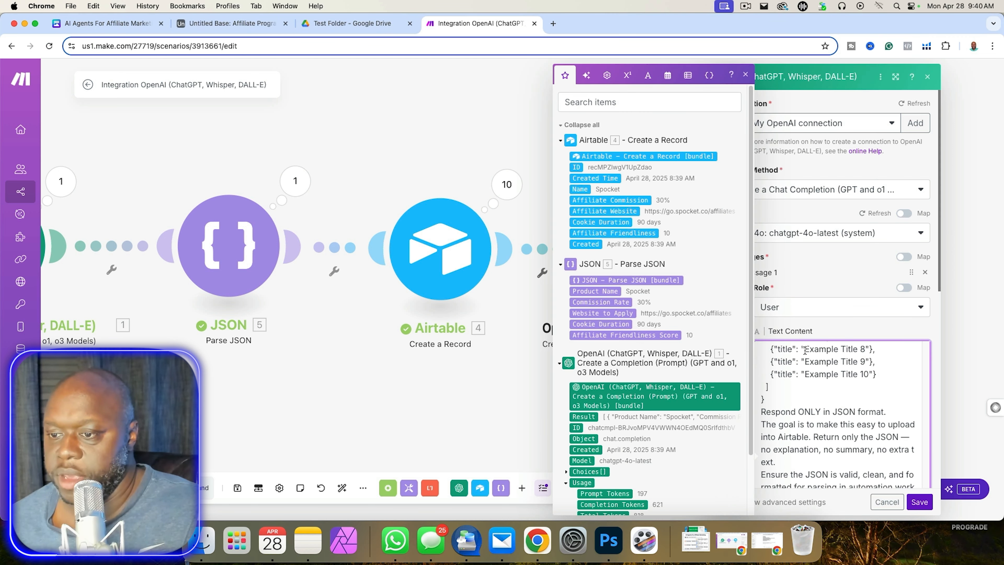
left_click(844, 288)
left_click(919, 502)
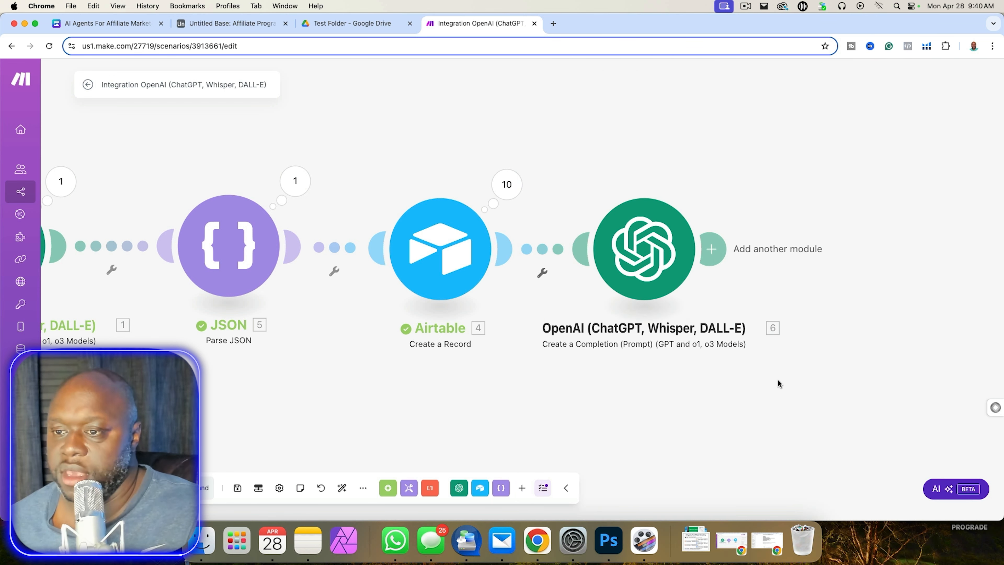
Run the scenario once and check the new records in Airtable's Affiliate Programs table, returning to the Make scenario.
left_click_drag(858, 400, 715, 398)
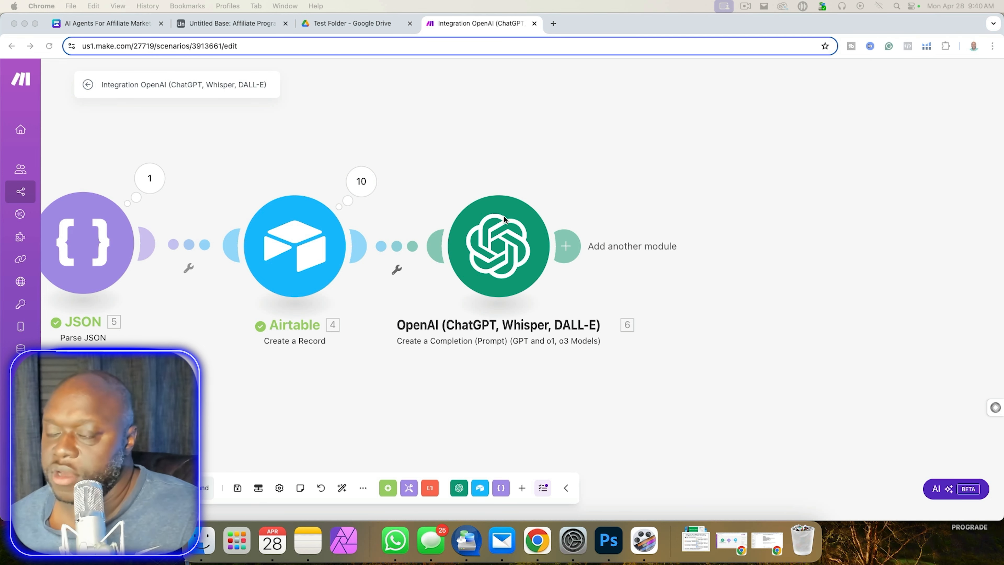
left_click(437, 418)
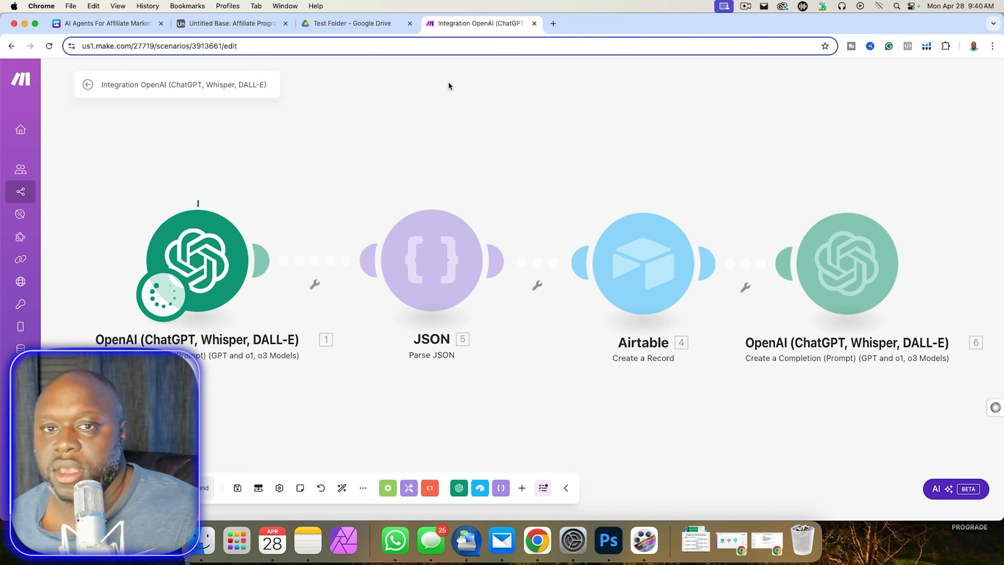
left_click(232, 23)
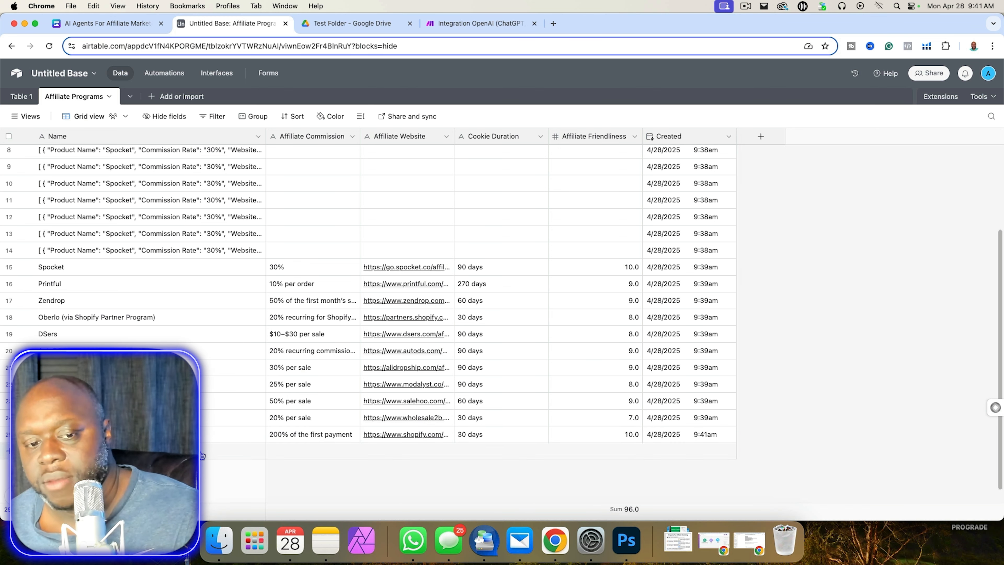
left_click(458, 23)
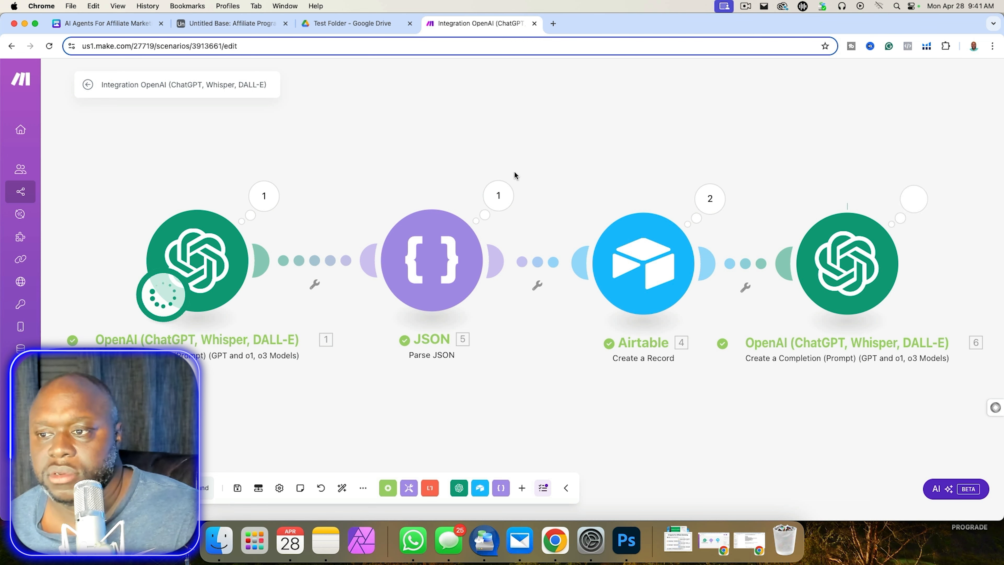
left_click(229, 26)
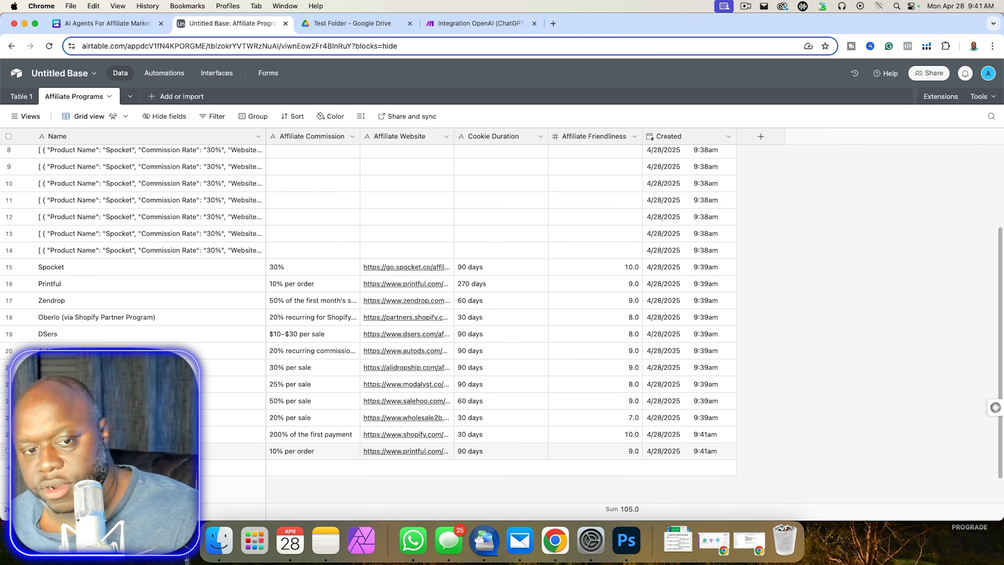
left_click(480, 24)
Examine the content ideas in Operation 1's output result of the last OpenAI module.
left_click(915, 204)
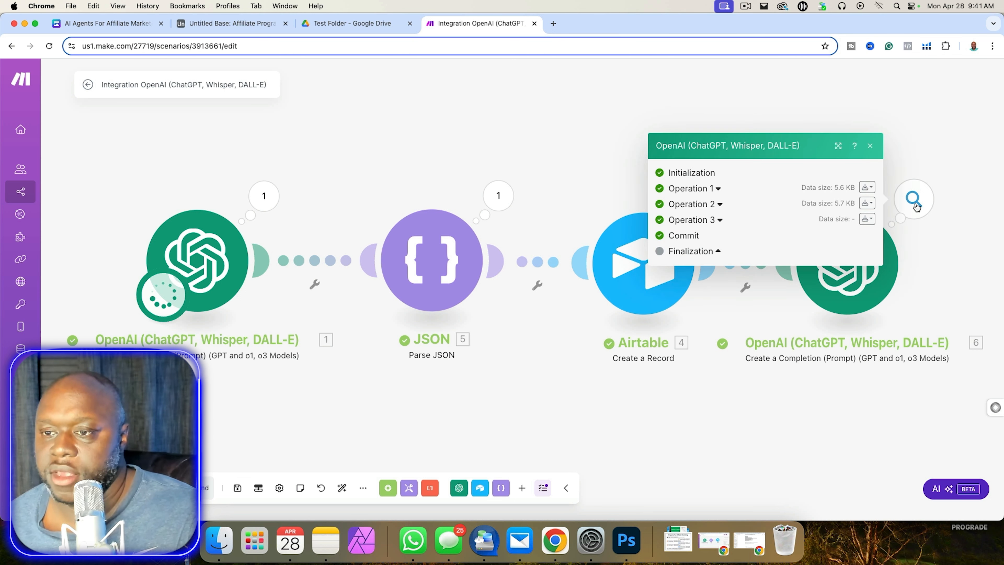
left_click(718, 189)
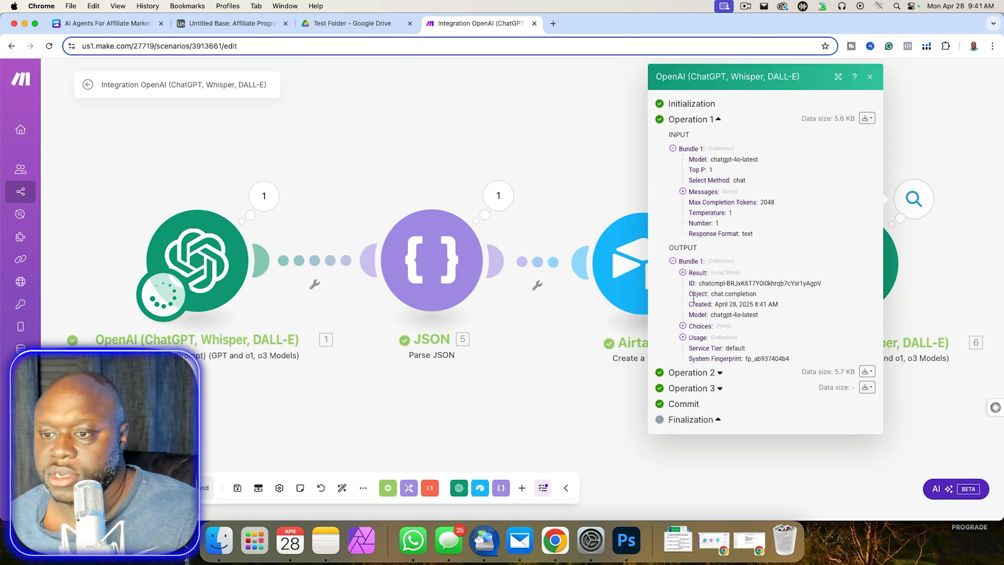
left_click(683, 273)
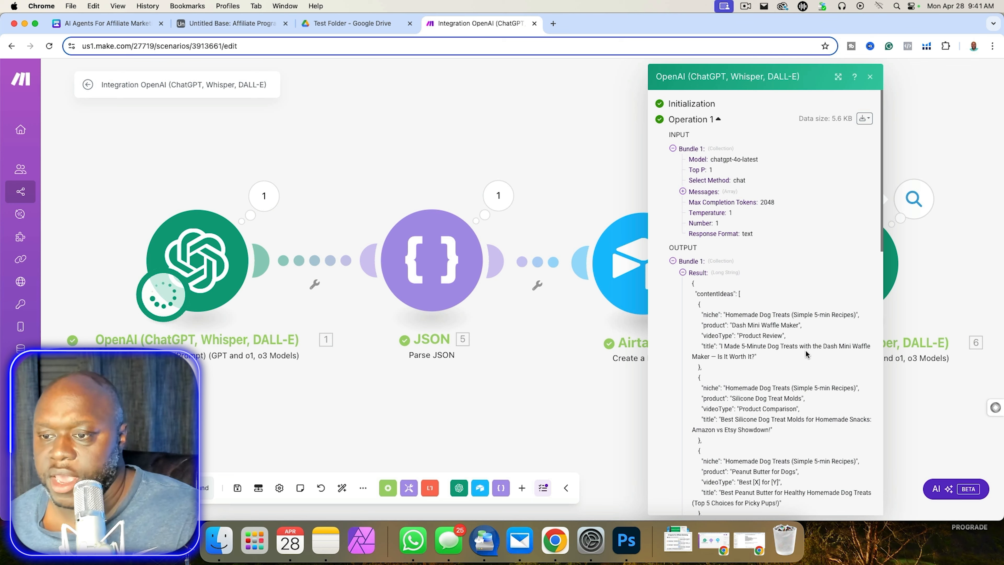
scroll(807, 353, "down", 3)
scroll(808, 352, "down", 1)
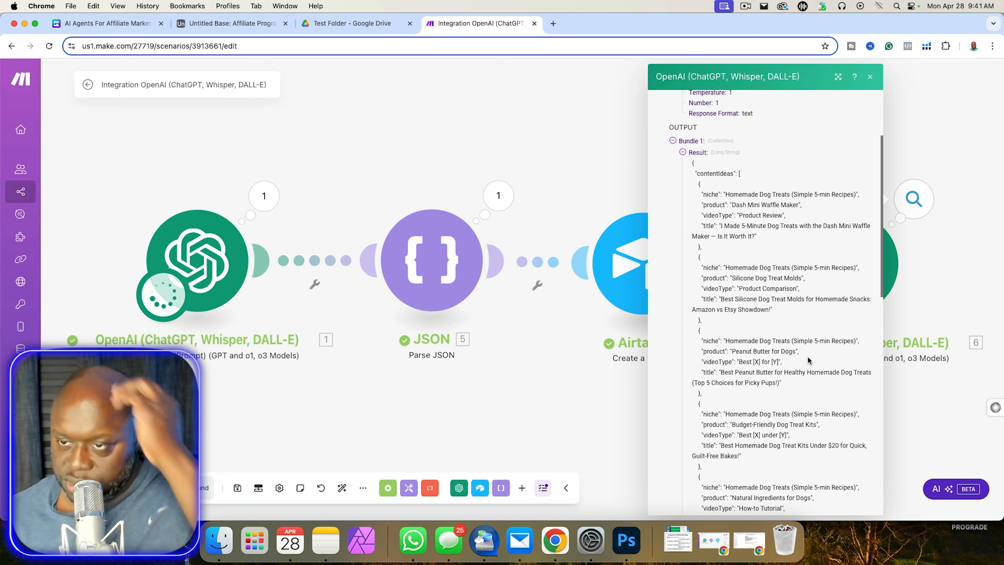
left_click(870, 76)
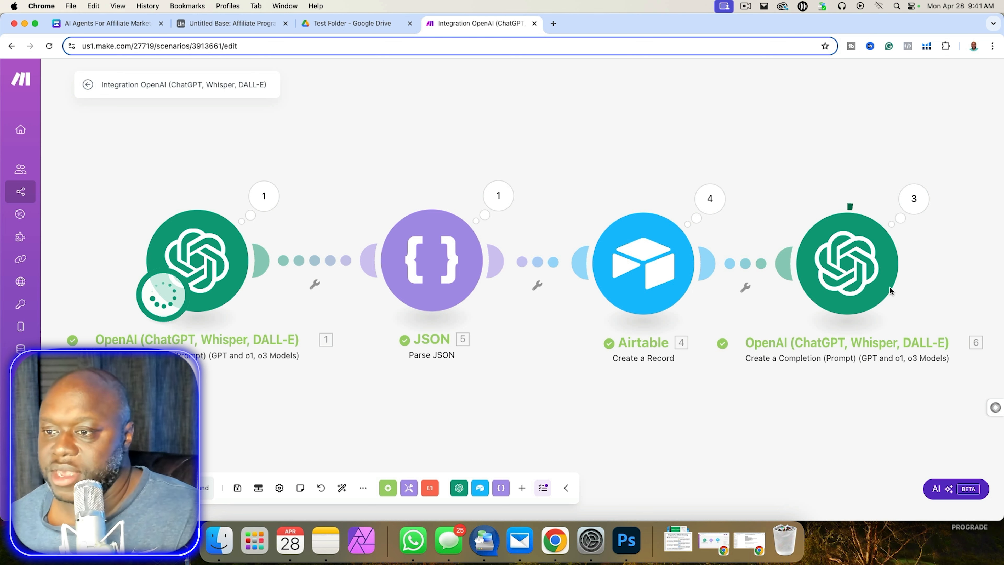
In the last OpenAI module's prompt, replace the niche "Homemade Dog Treats (Simple 5-min Recipes)" with "Dropshipping" and save the module.
left_click(848, 262)
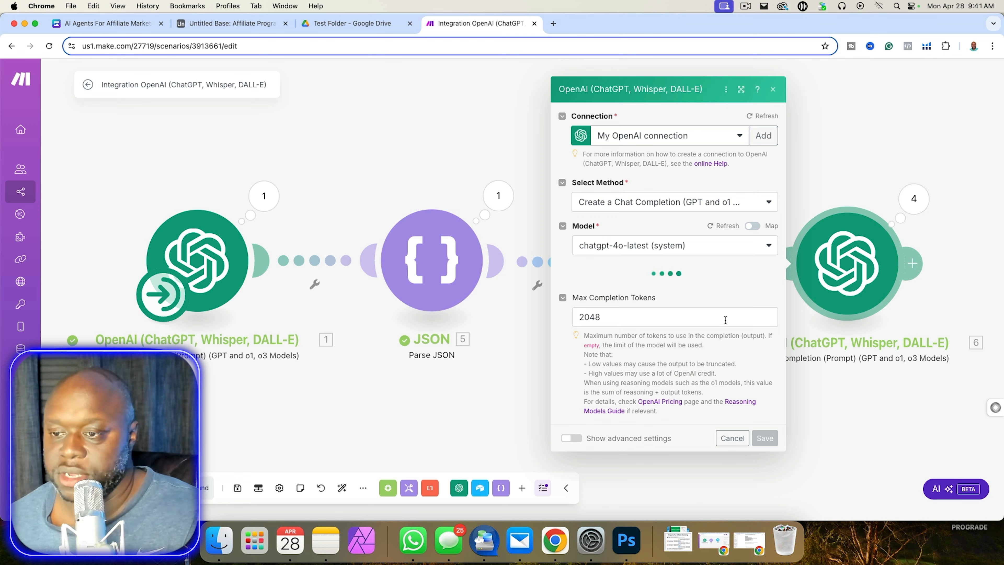
scroll(720, 415, "down", 5)
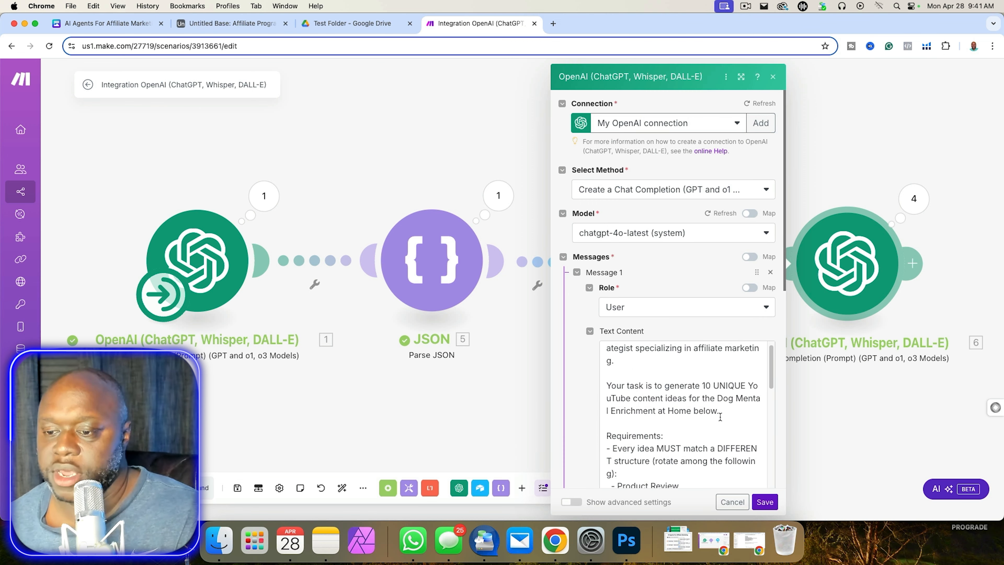
scroll(721, 416, "down", 6)
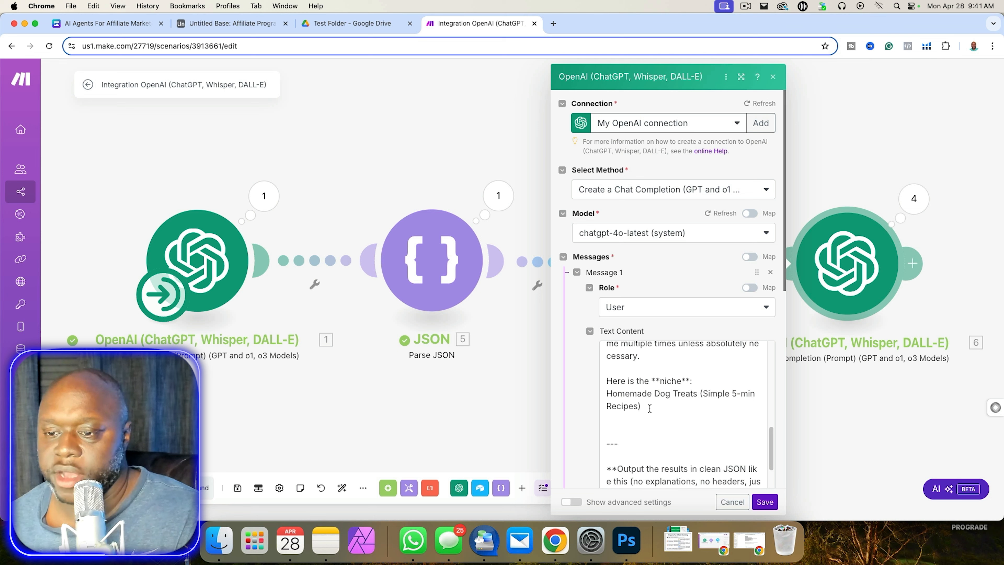
left_click(649, 409)
left_click_drag(650, 409, 607, 394)
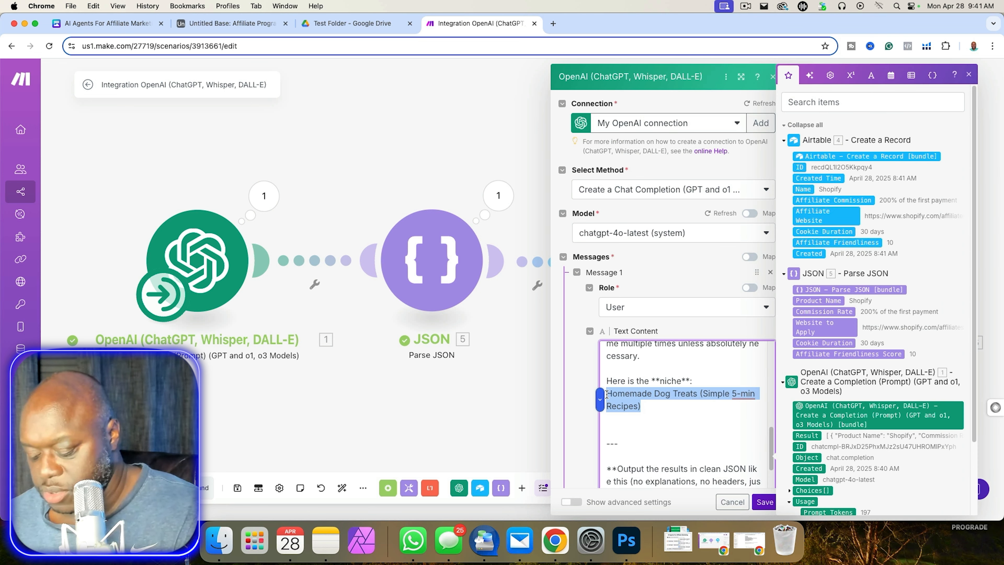
type("Dropshipping")
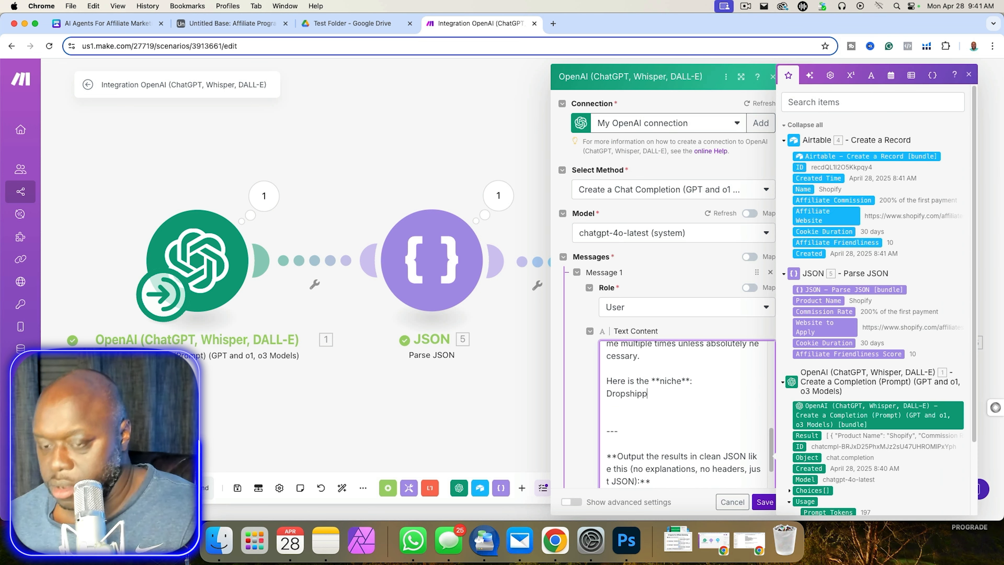
left_click(769, 502)
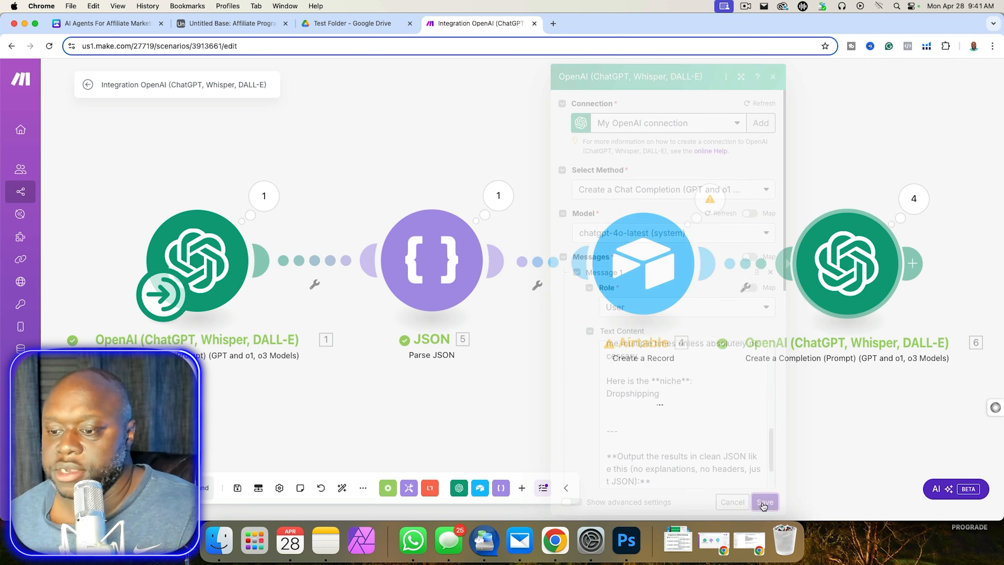
Review the content ideas returned in Operation 4 of the last OpenAI module.
left_click(914, 198)
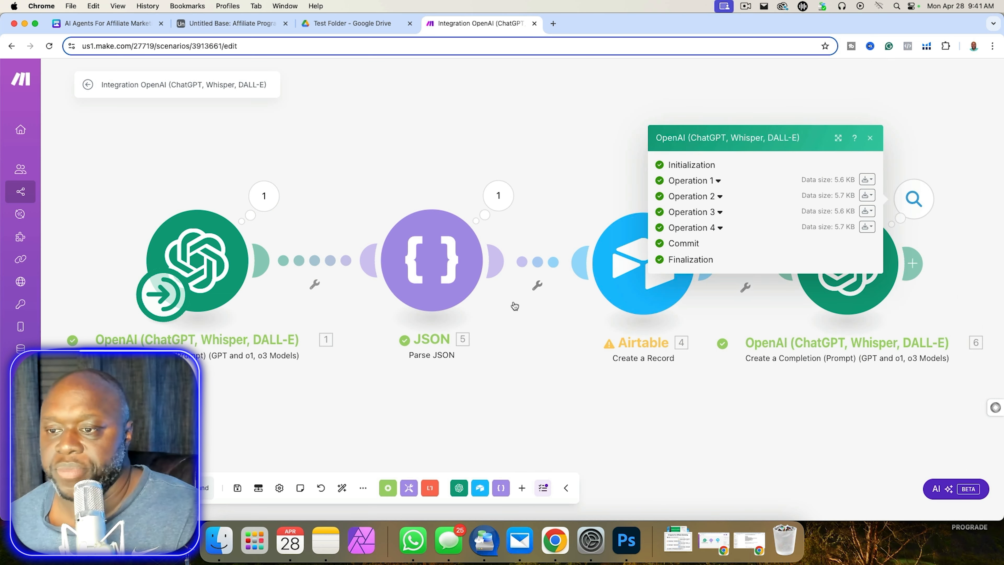
left_click(711, 227)
left_click(683, 322)
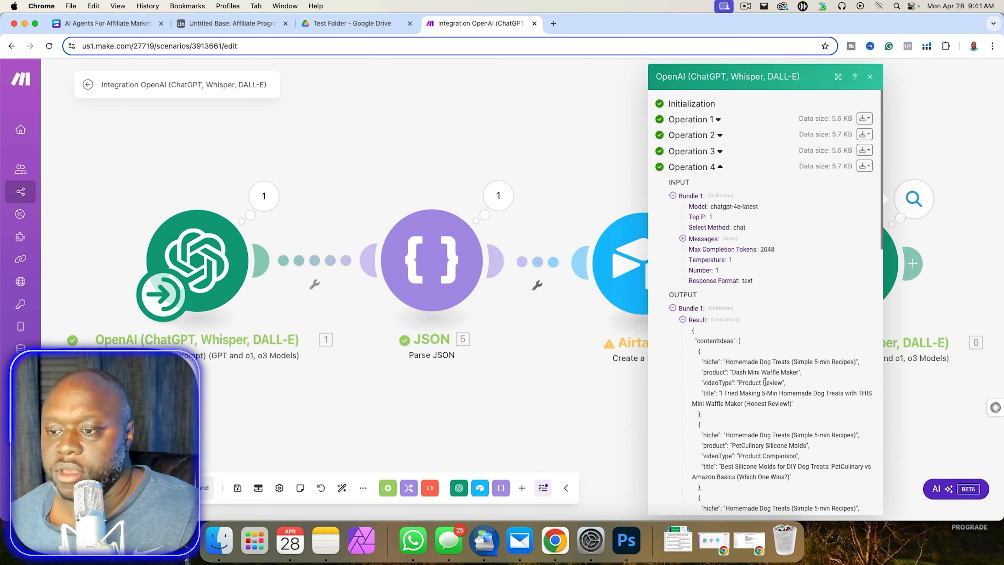
scroll(768, 389, "down", 4)
scroll(767, 390, "down", 2)
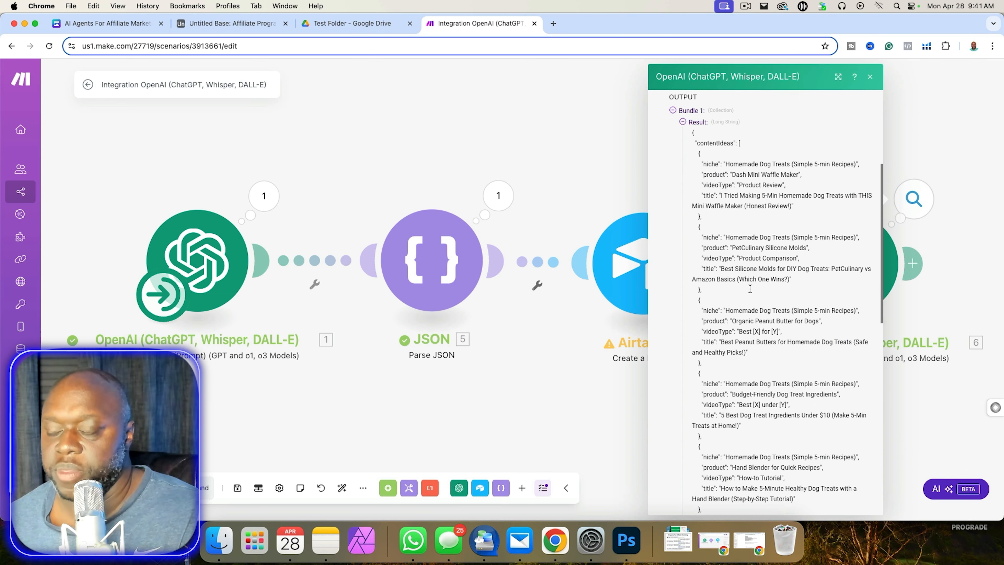
left_click(560, 407)
Add a JSON Parse JSON module after the last OpenAI module.
left_click_drag(711, 433, 530, 422)
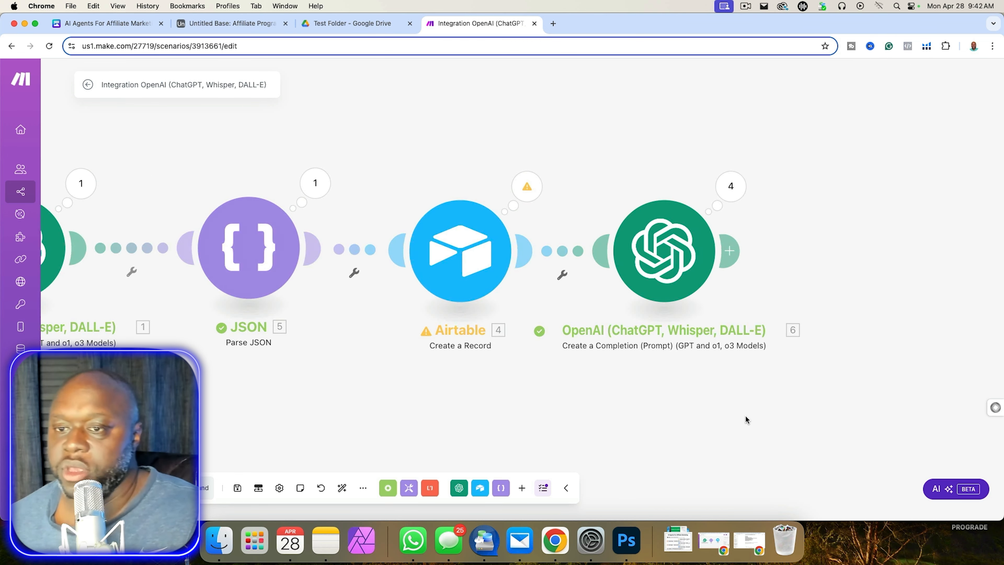
left_click_drag(745, 416, 588, 396)
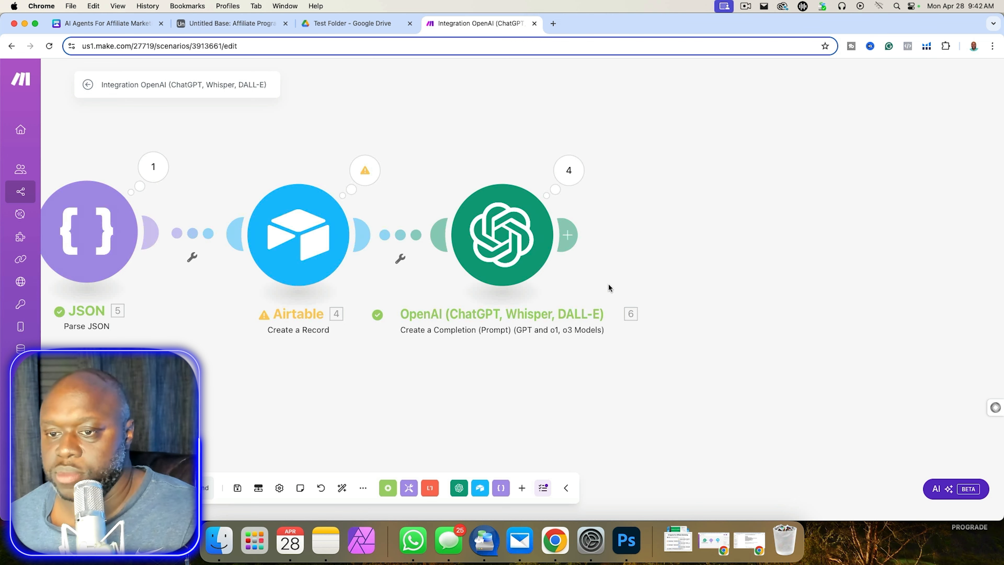
left_click(570, 237)
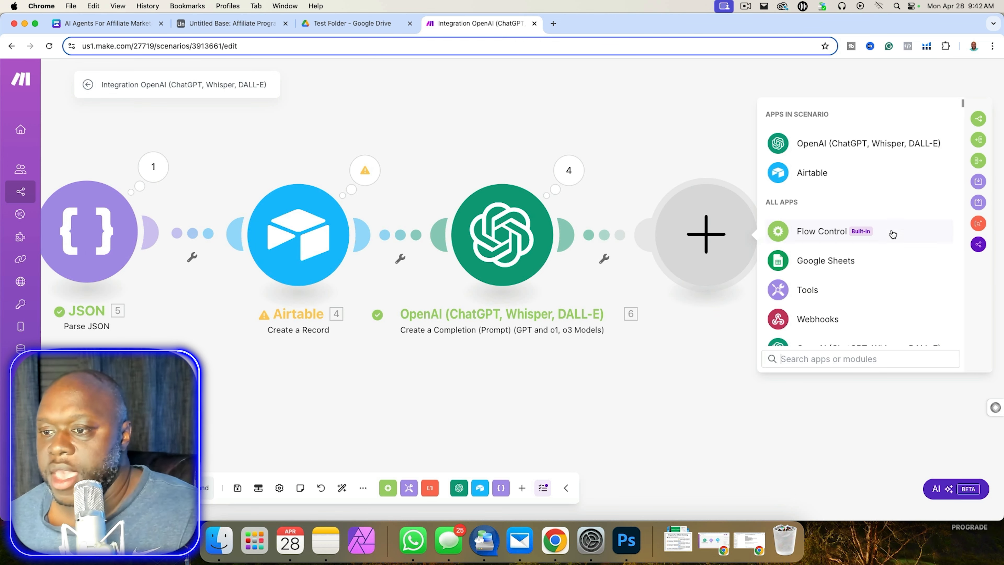
type("parse")
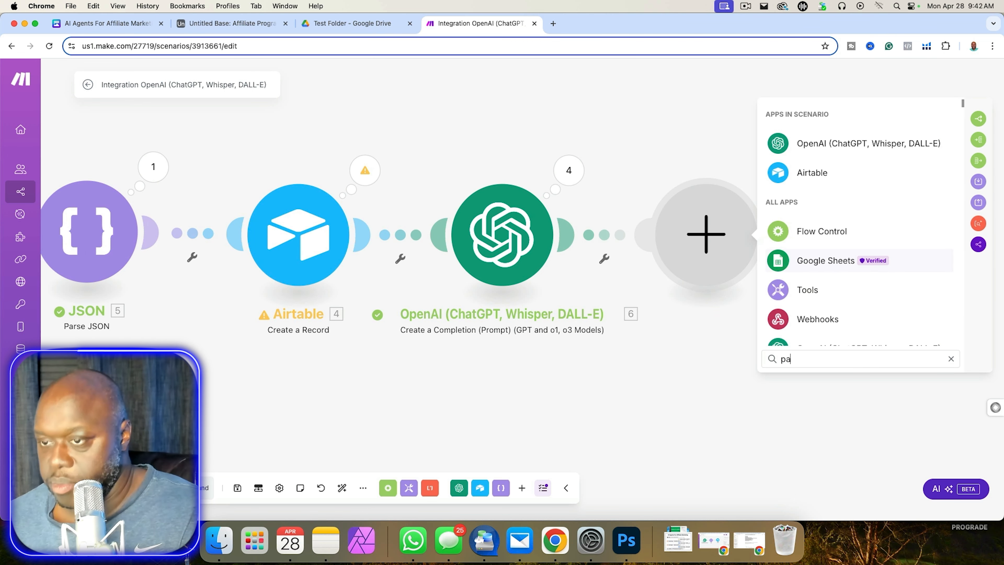
key("BackSpace")
key("BackSpace")
key("BackSpace")
key("BackSpace")
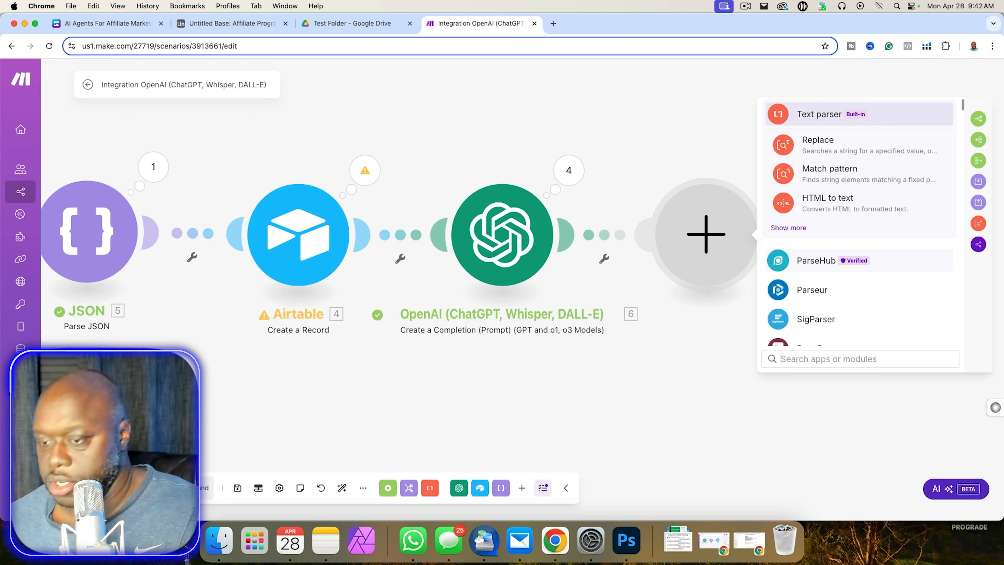
type("json")
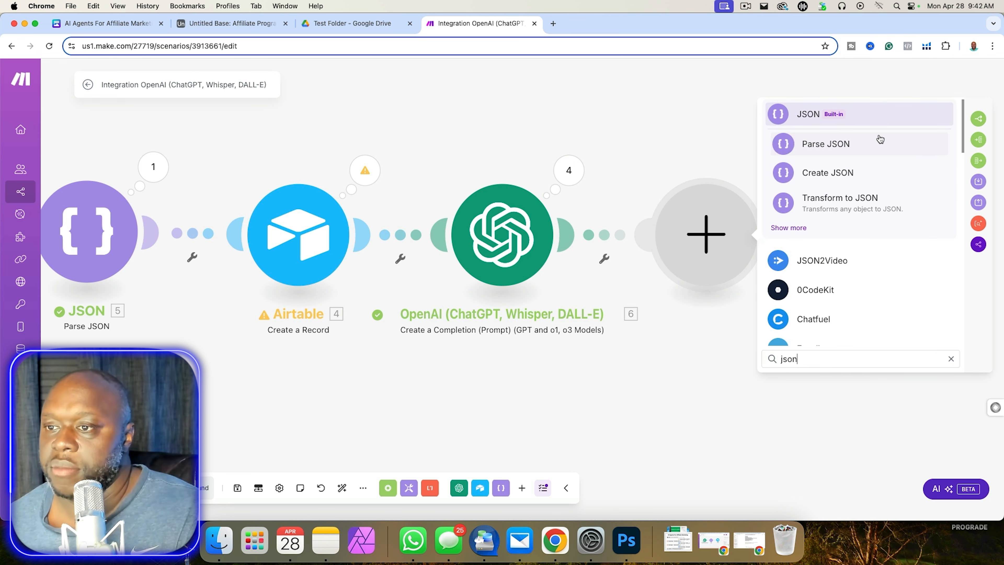
left_click(876, 144)
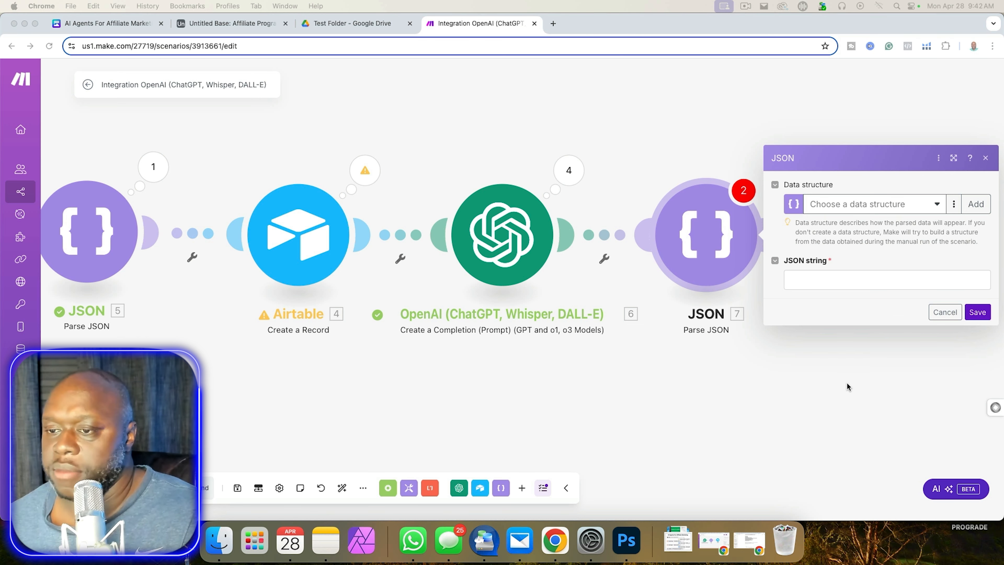
Map the last OpenAI module's Result into the new Parse JSON module's JSON string and save the module.
left_click(908, 401)
left_click_drag(909, 402, 787, 392)
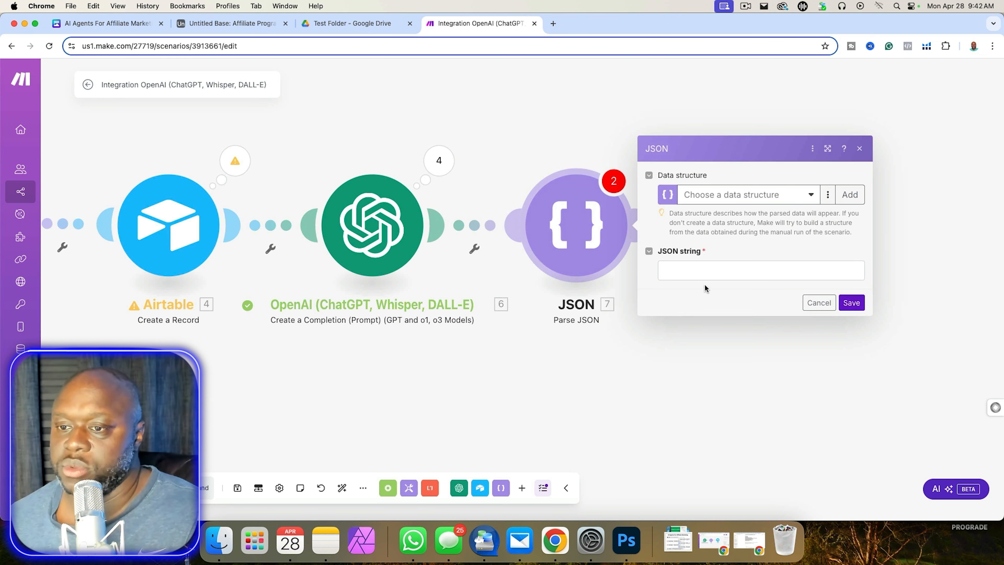
left_click(676, 272)
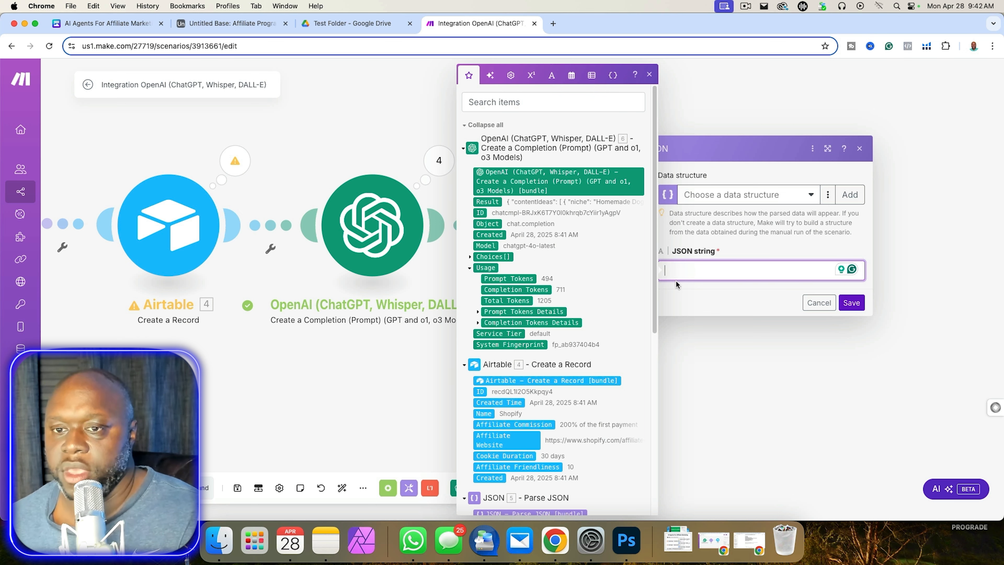
left_click(487, 201)
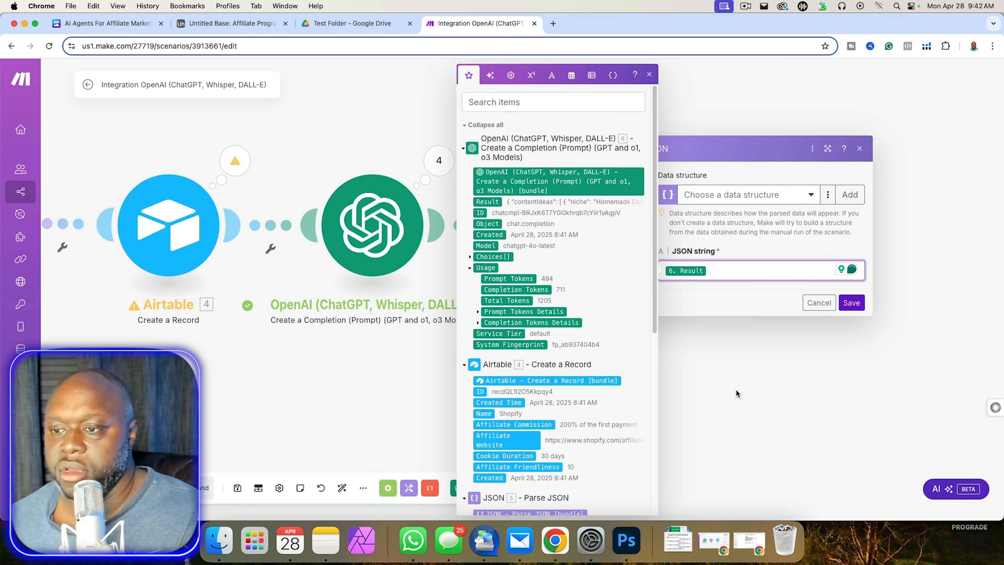
left_click(851, 303)
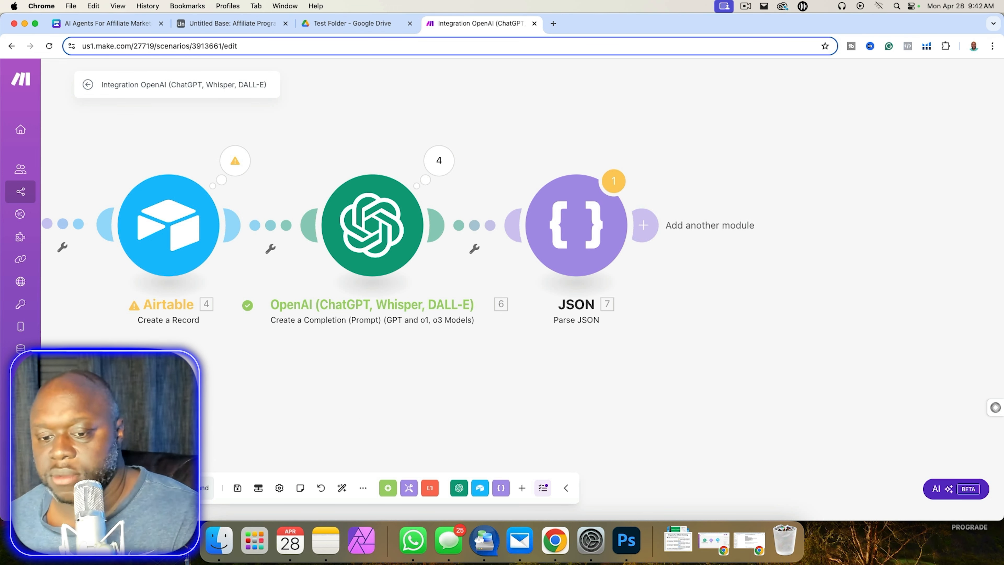
Save the scenario despite the transformer warning and run it once.
left_click(237, 488)
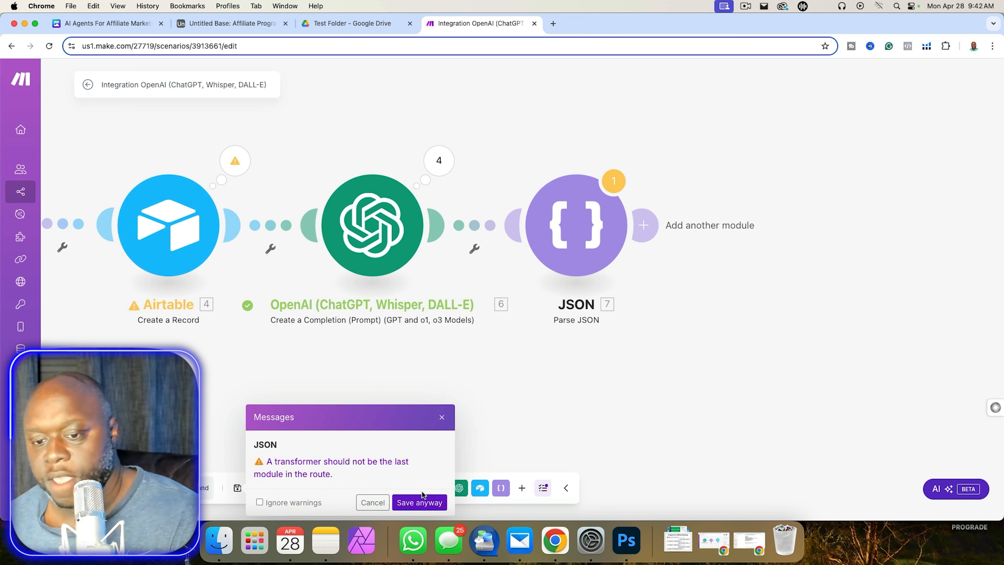
left_click(421, 499)
left_click(112, 489)
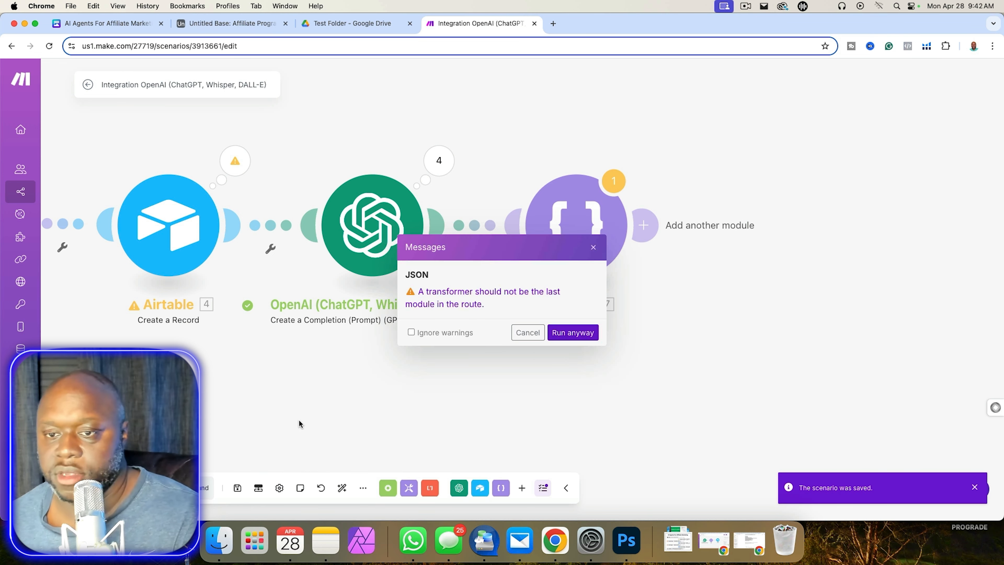
left_click(576, 336)
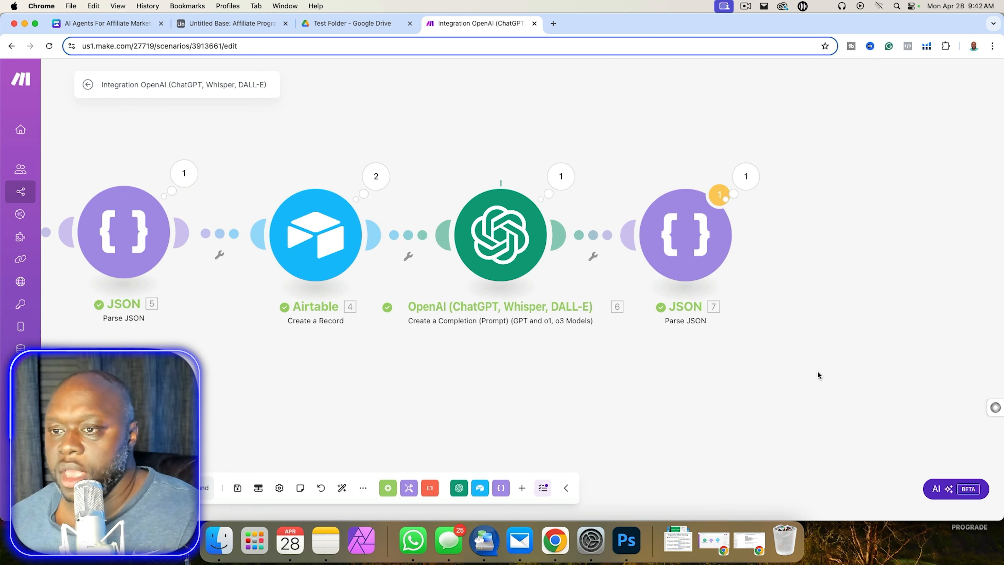
Inspect the first three contentIdeas titles in Operation 1's output of the last Parse JSON module.
left_click(746, 176)
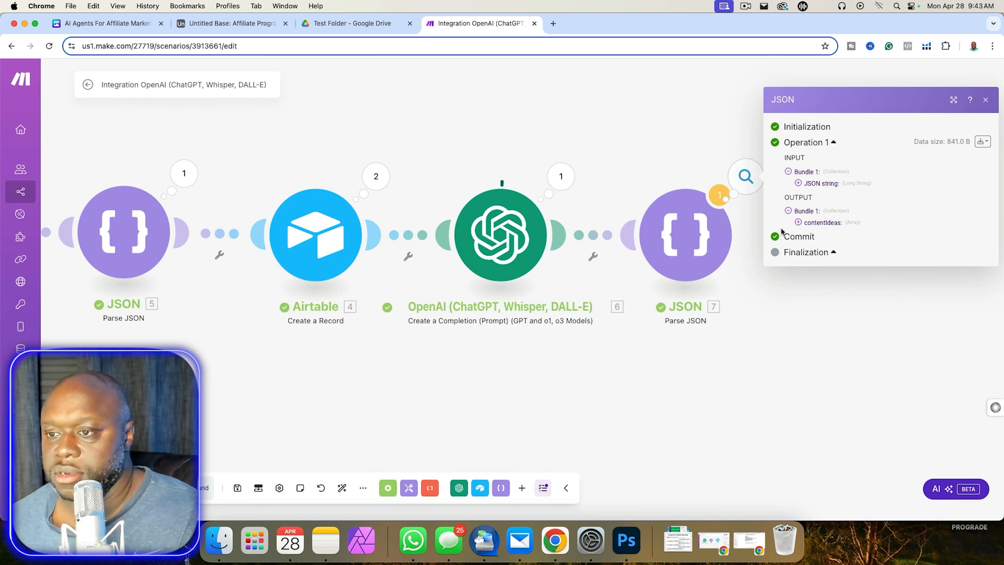
left_click(798, 223)
left_click(808, 210)
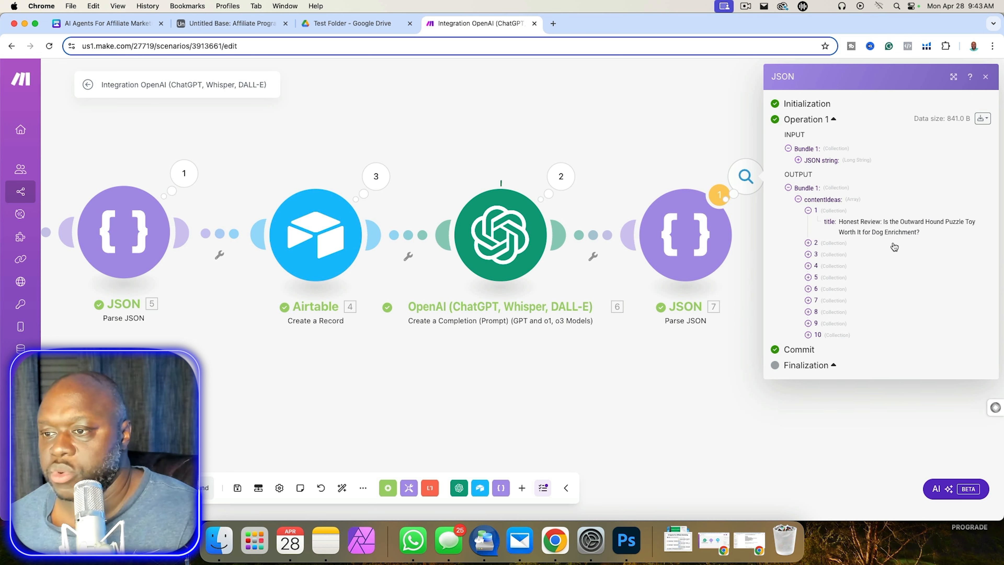
left_click(948, 243)
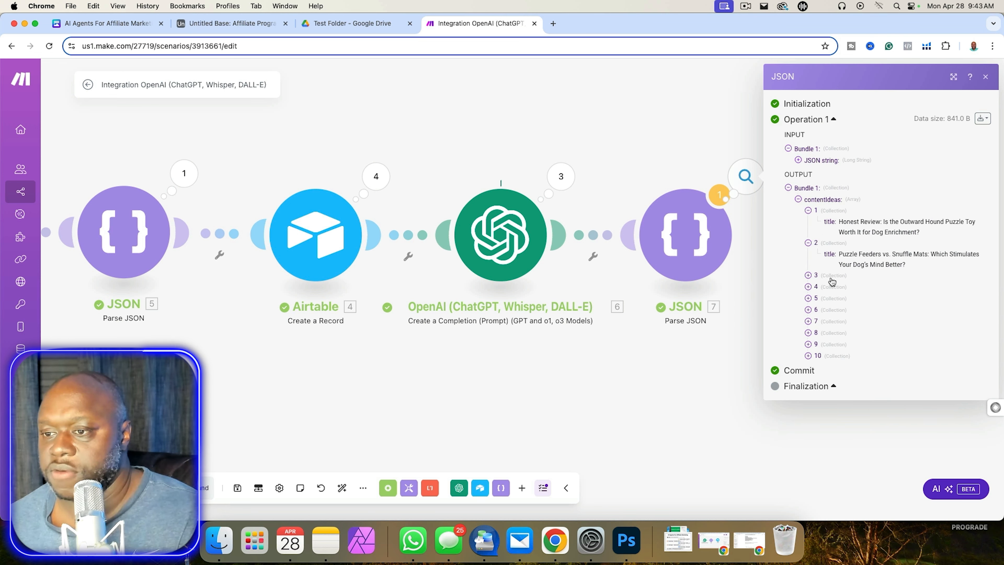
left_click(809, 276)
left_click(696, 356)
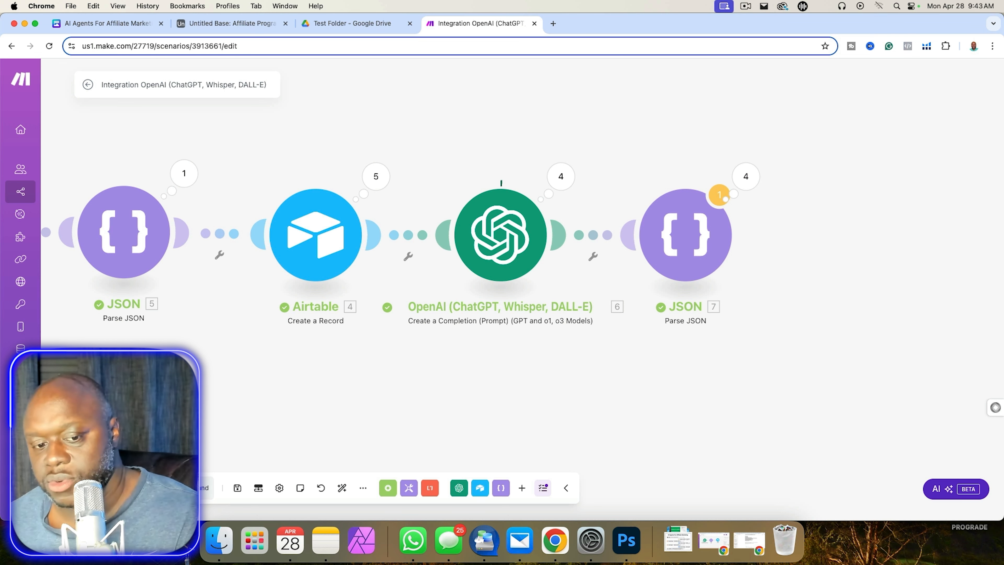
left_click_drag(646, 428, 453, 416)
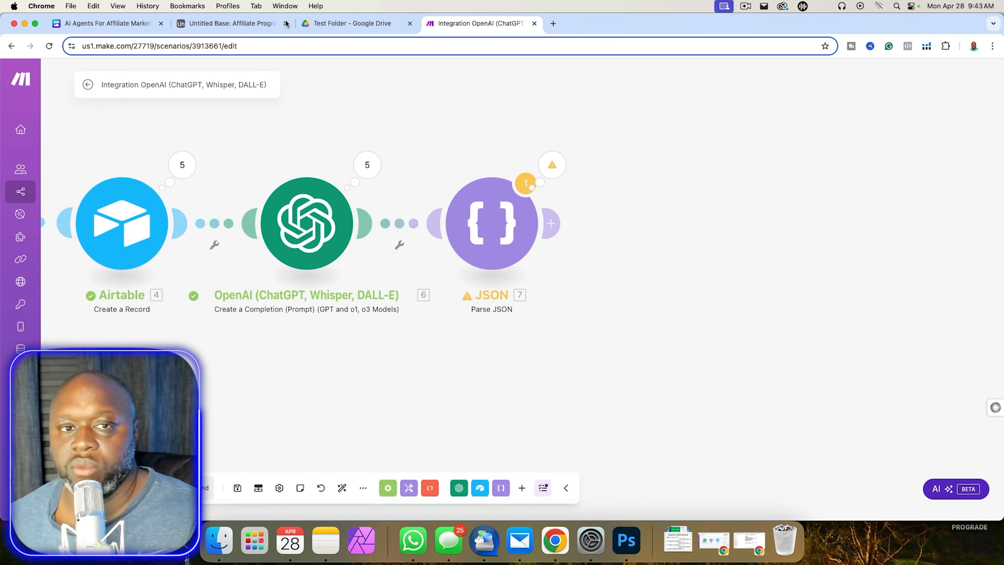
Switch to the Airtable base and add a blank table named "Content Ideas".
left_click(239, 22)
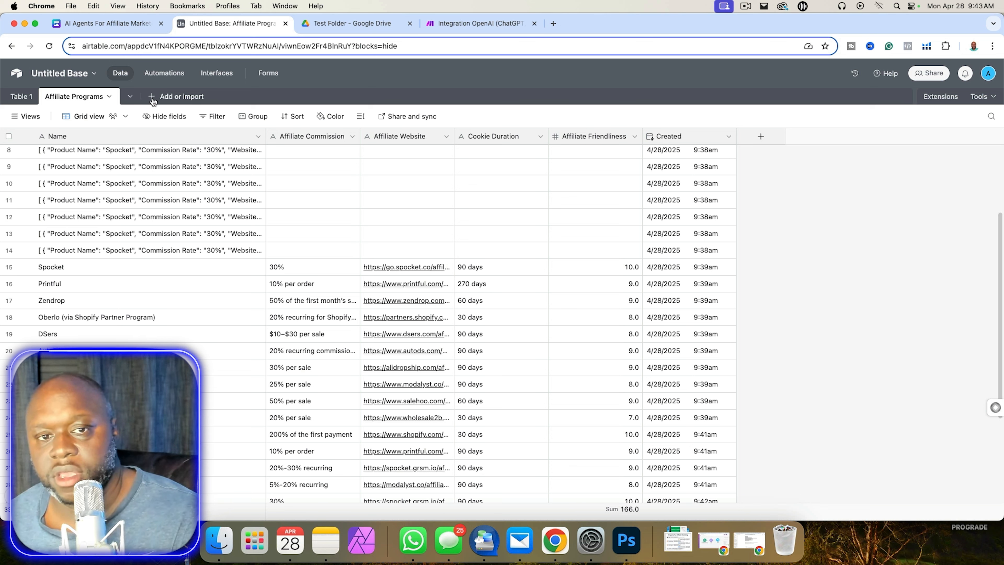
left_click(131, 99)
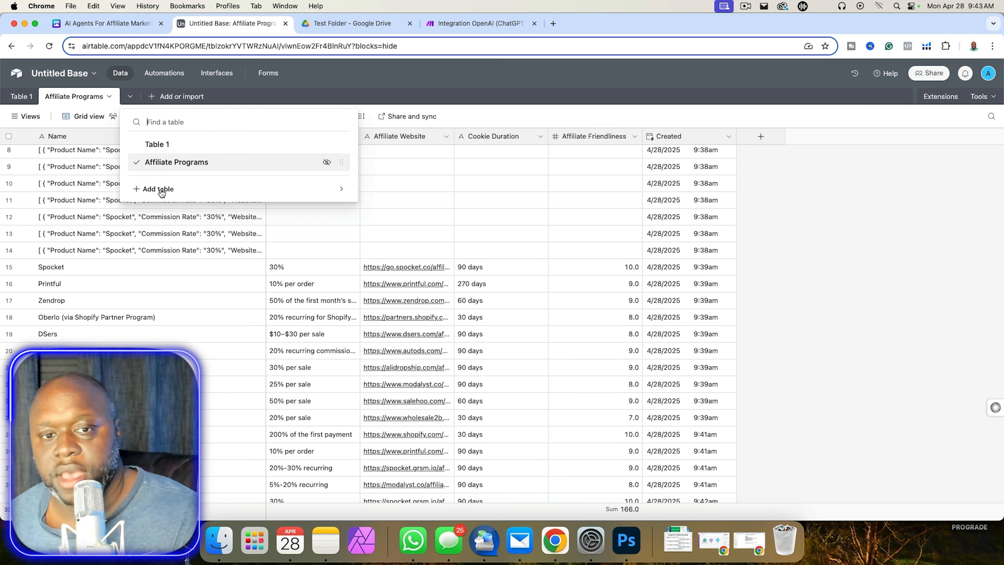
mouse_move(161, 190)
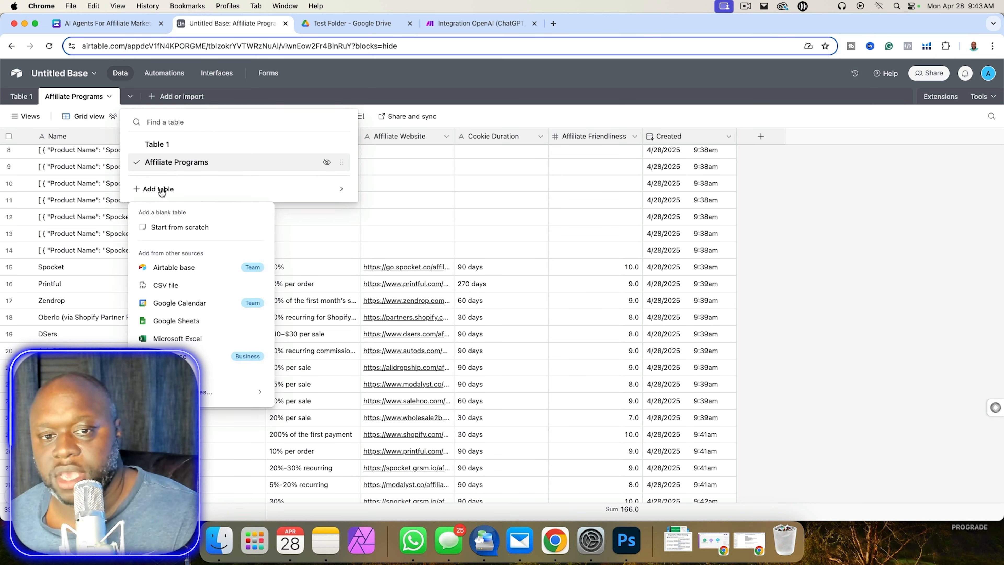
left_click(189, 227)
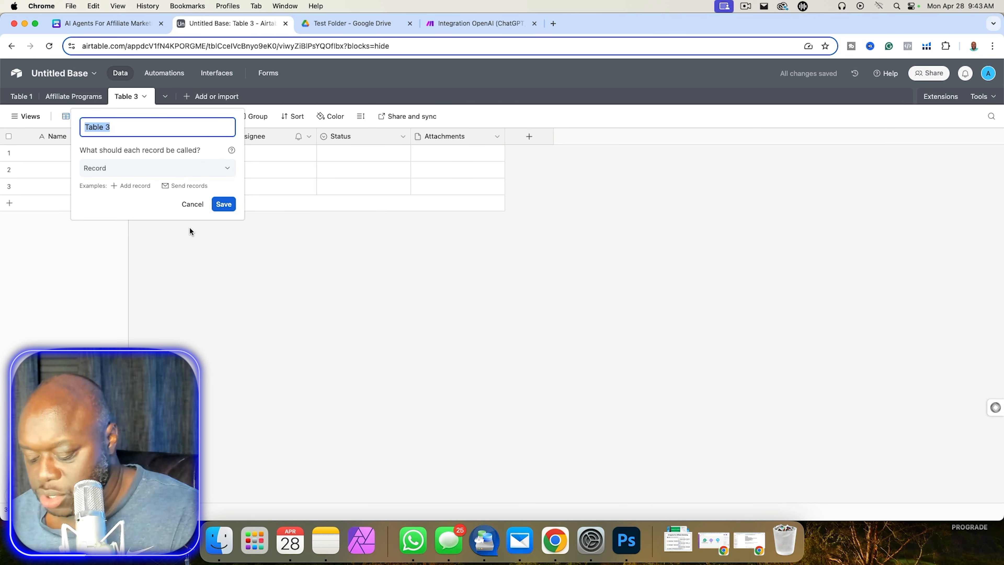
type("Content Ideas")
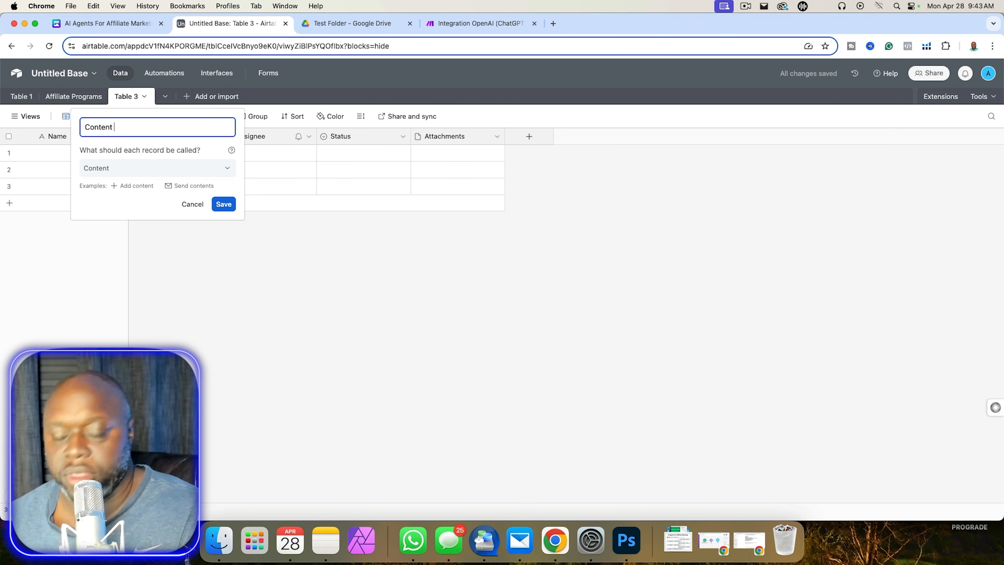
left_click(223, 205)
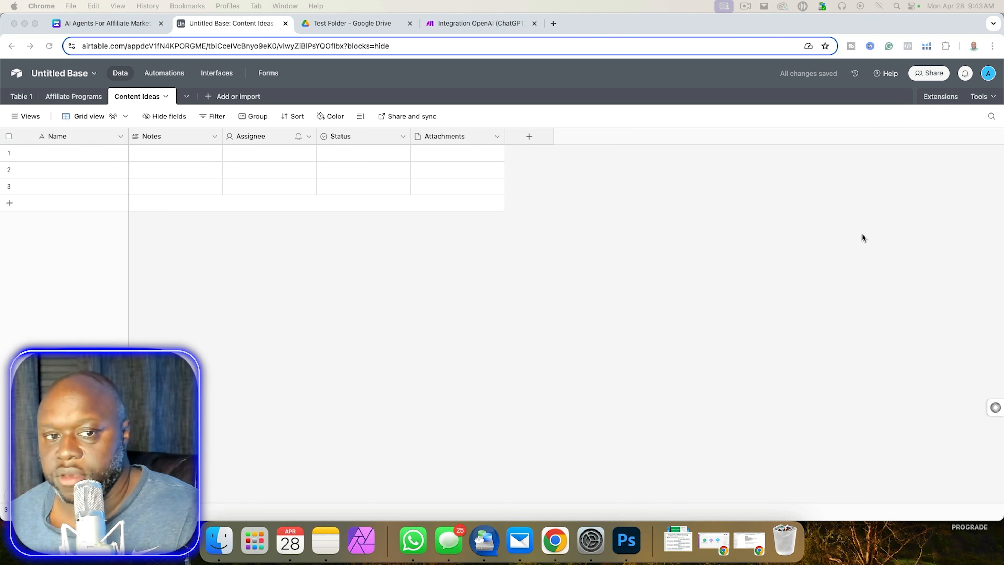
Delete the Notes, Assignee, Status and Attachments fields from the Content Ideas table.
left_click(215, 136)
left_click(221, 421)
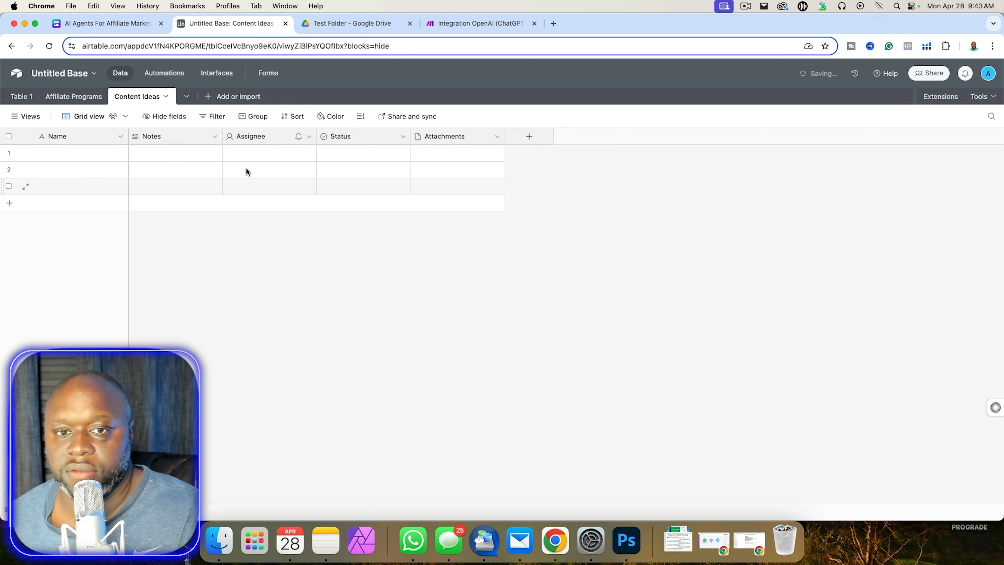
left_click(215, 136)
left_click(241, 418)
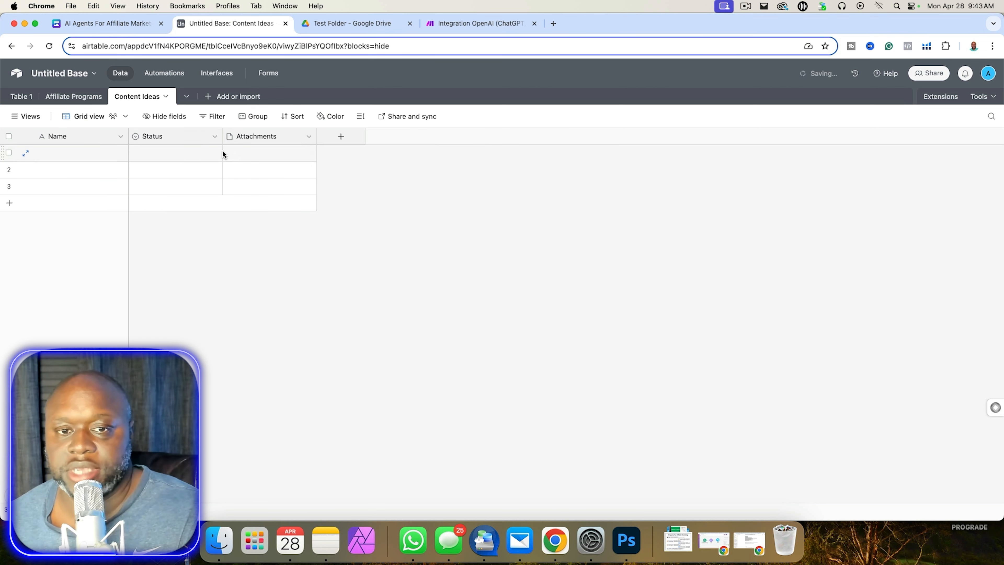
left_click(215, 136)
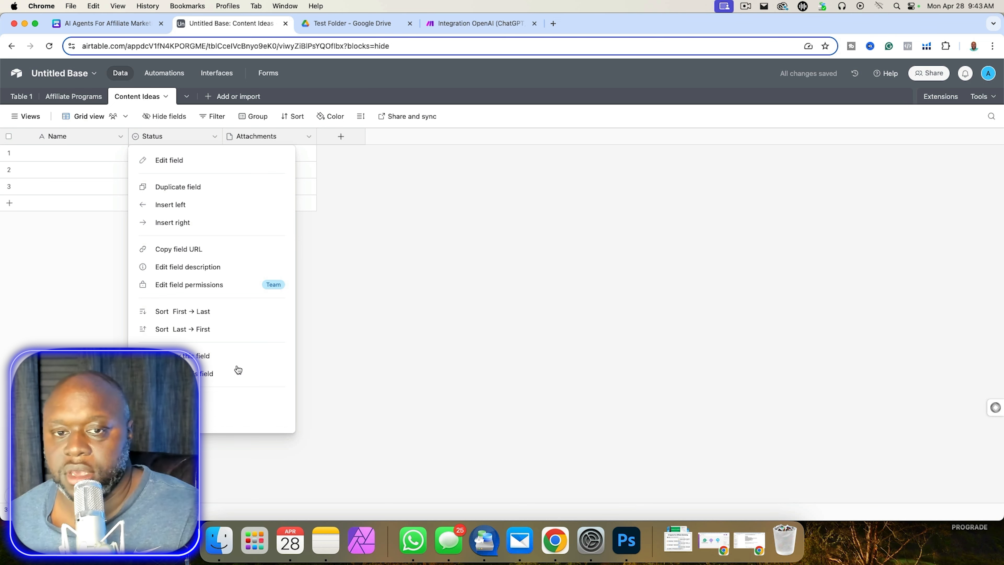
left_click(238, 418)
left_click(215, 136)
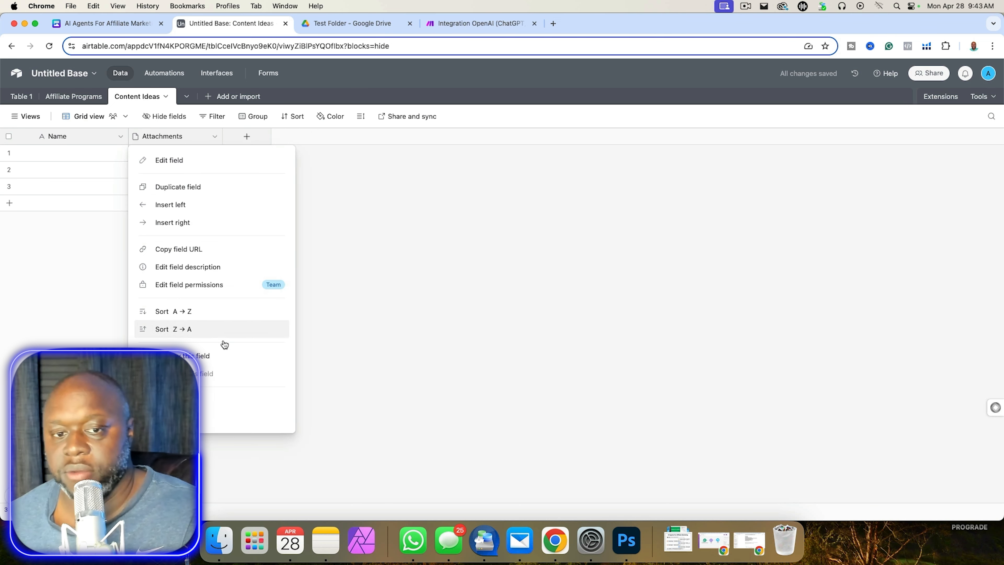
left_click(220, 420)
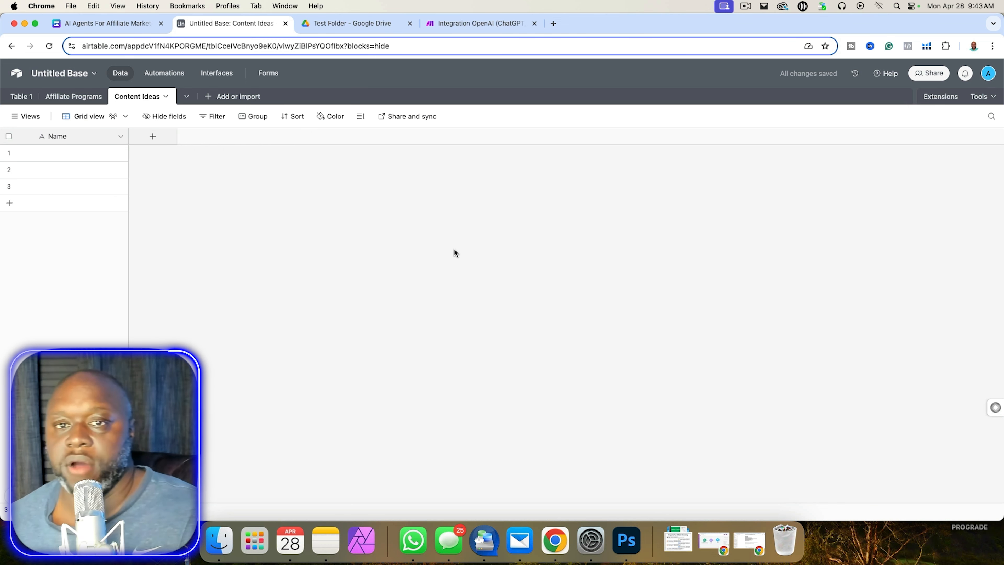
Switch to the Make scenario and add an Airtable Create a Record module after the last Parse JSON module, checking the Airtable base's tables.
left_click(459, 26)
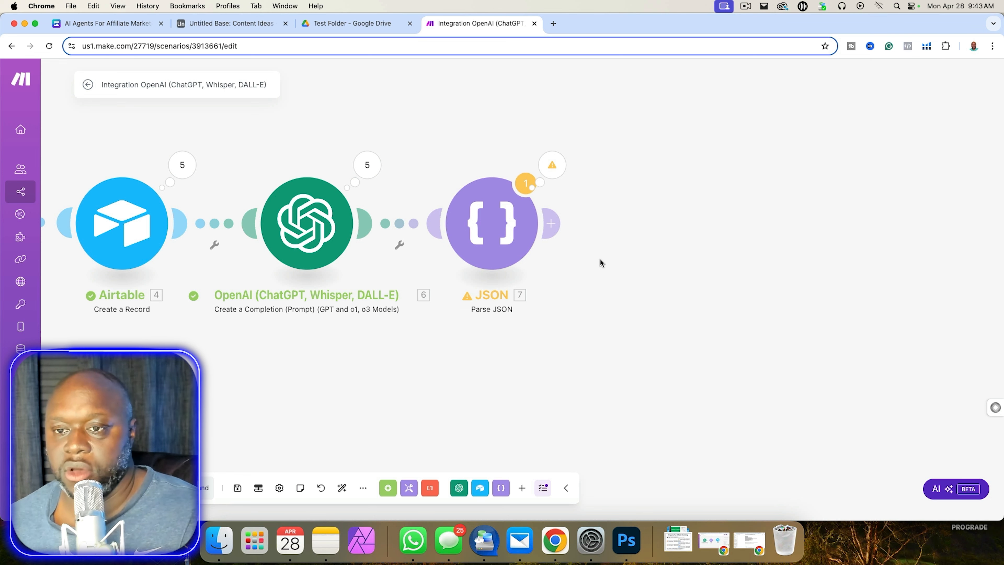
left_click(550, 223)
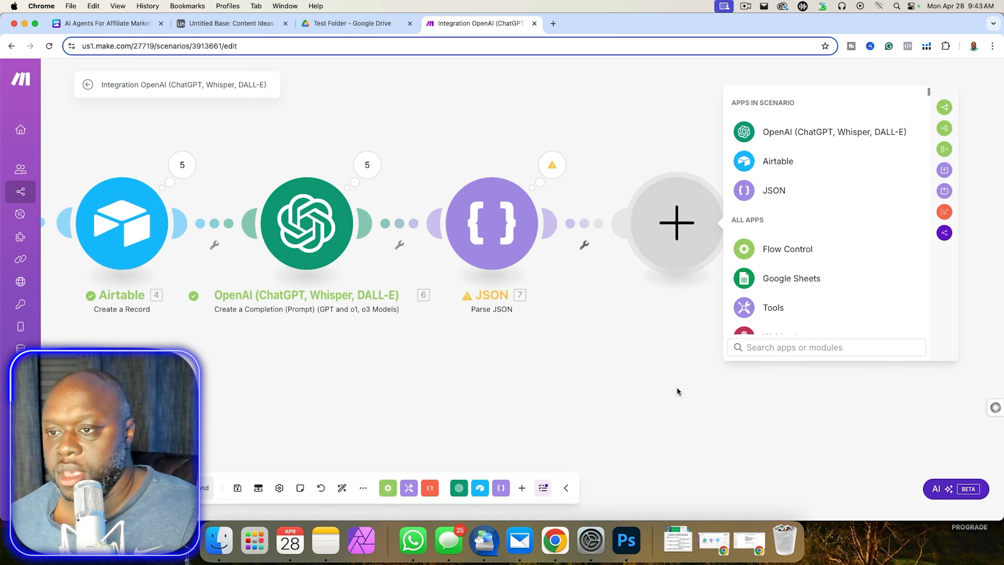
left_click(769, 162)
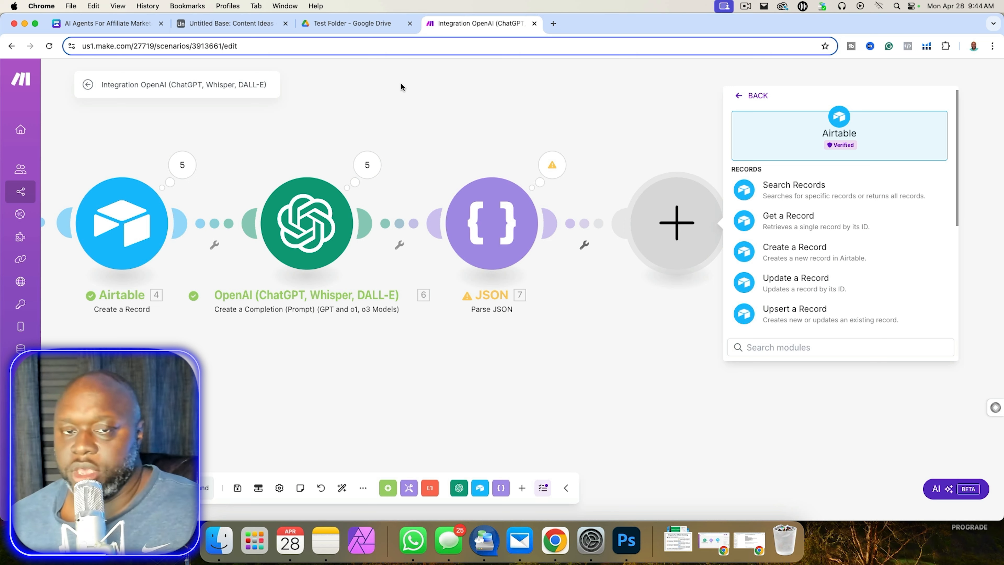
left_click(219, 25)
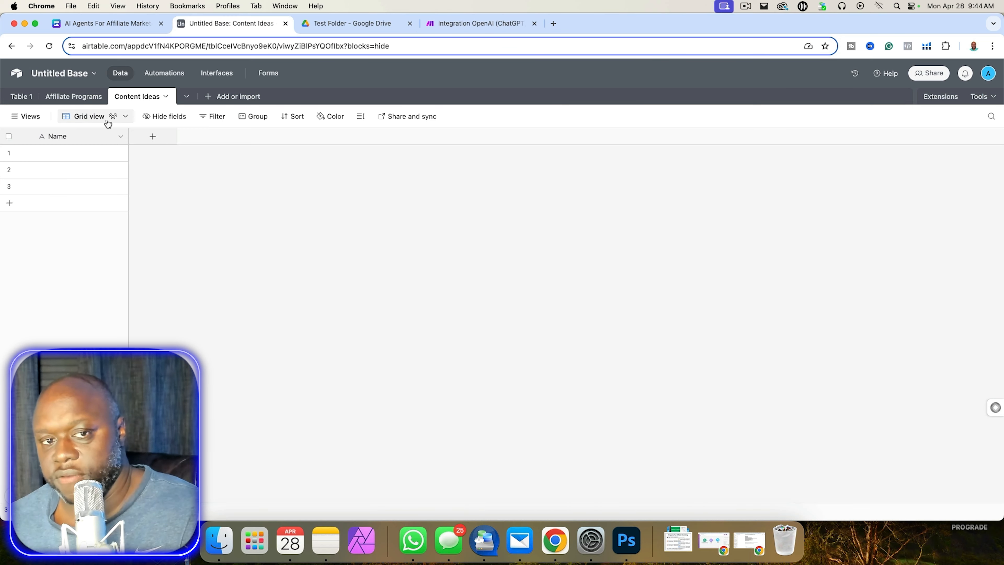
left_click(87, 97)
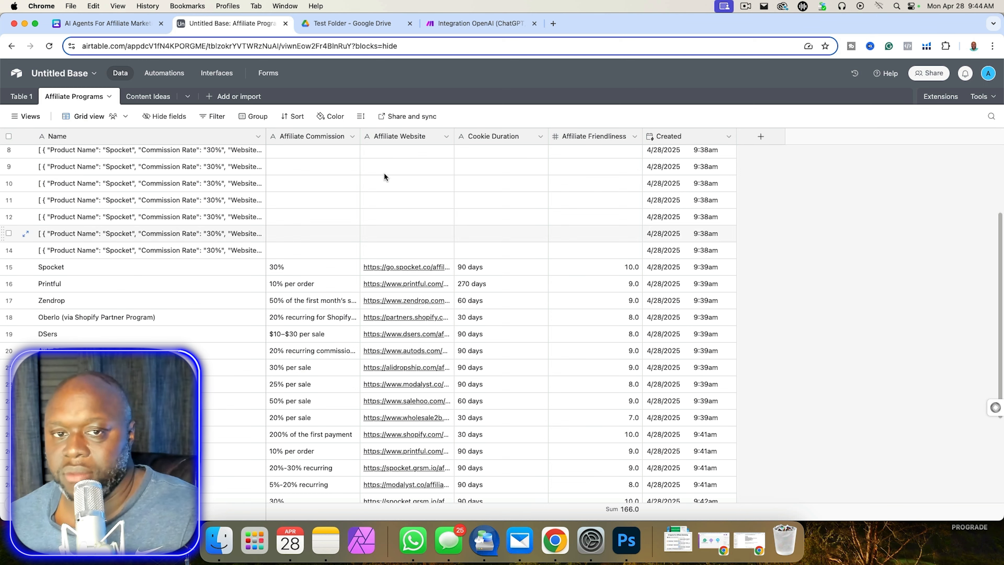
left_click(142, 100)
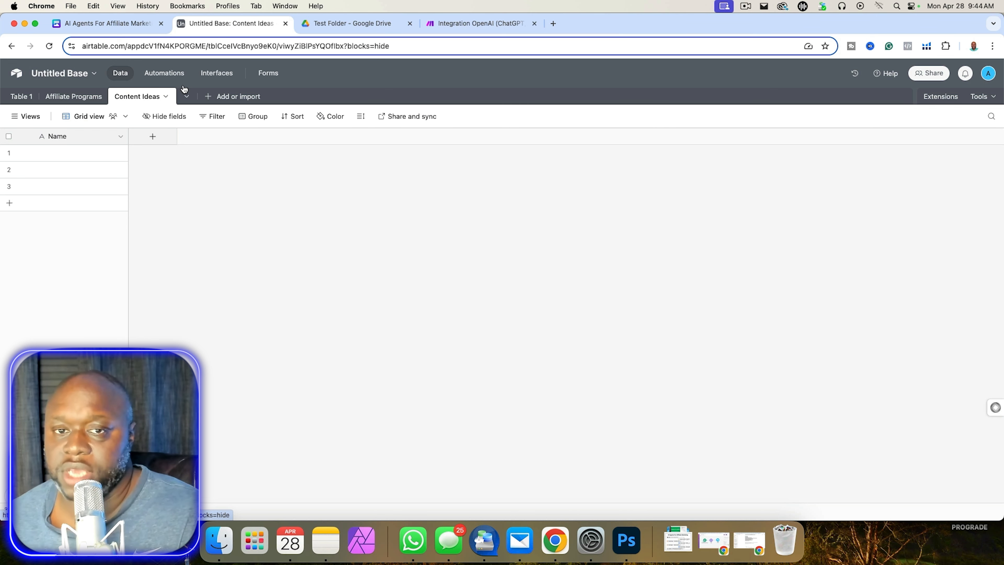
left_click(466, 23)
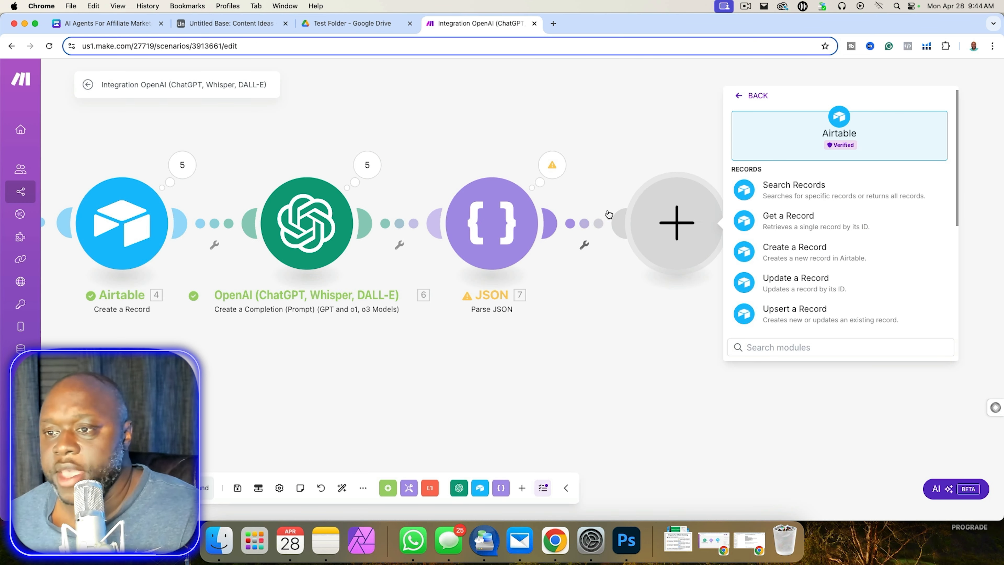
left_click(824, 260)
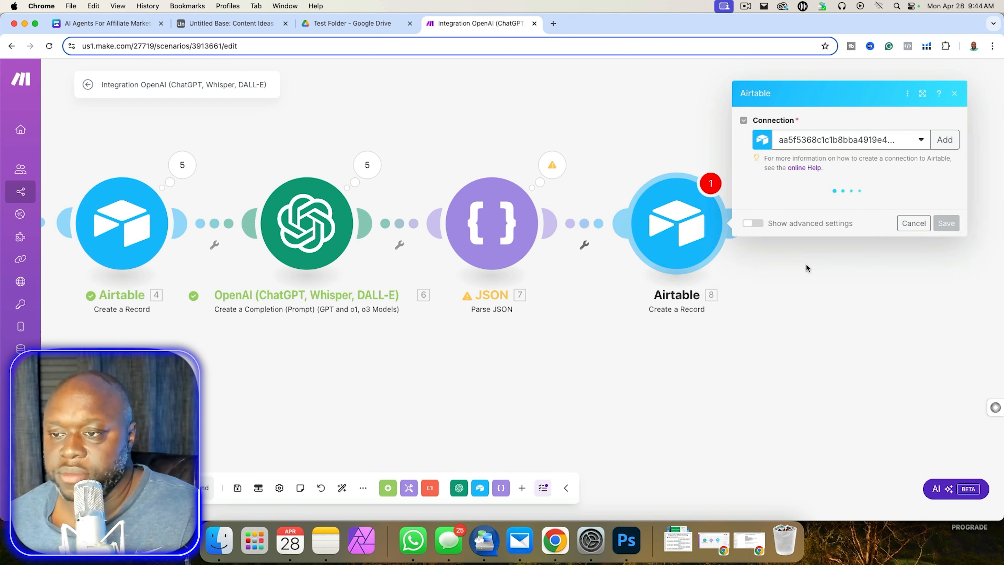
Set the new Airtable module's base to Untitled Base and its table to Content Ideas.
left_click(836, 210)
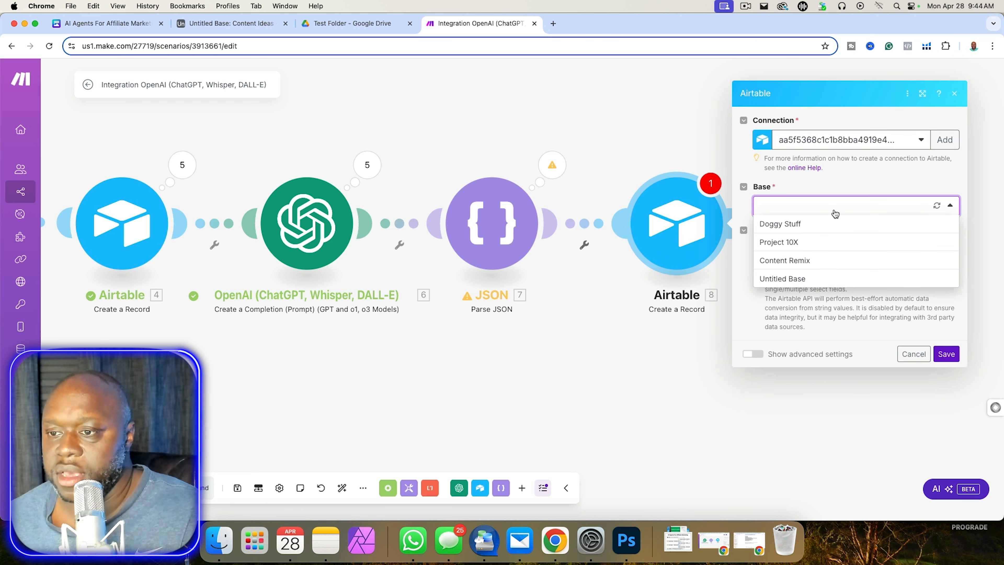
left_click(826, 278)
left_click(823, 236)
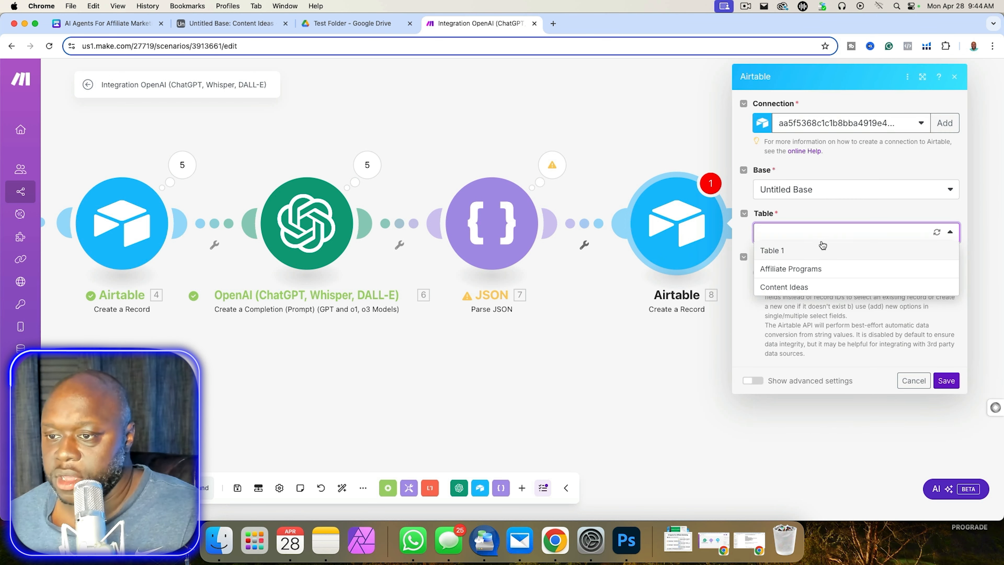
left_click(824, 287)
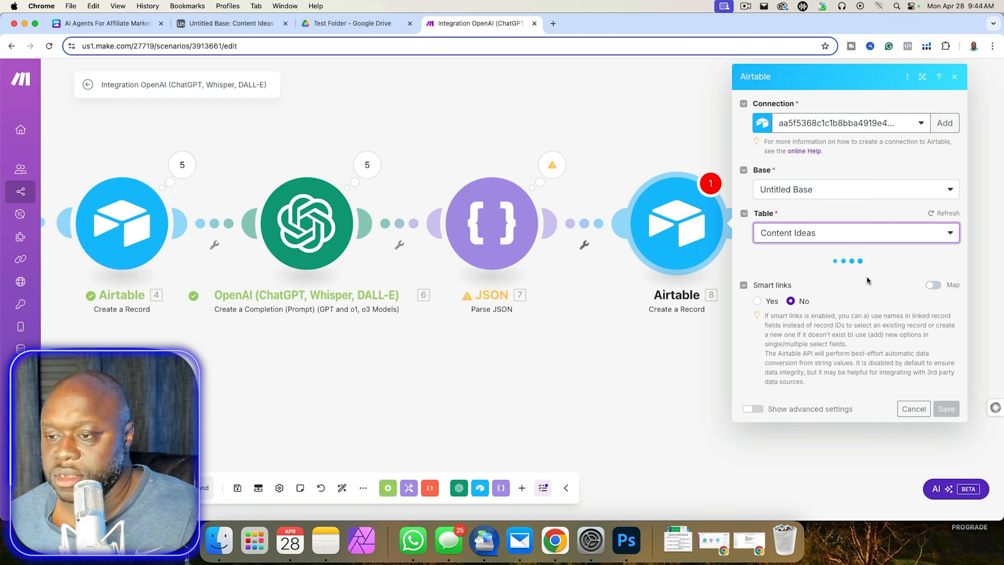
Map the title from the Parse JSON contentIdeas array to the record's Name field and save the module.
left_click(864, 287)
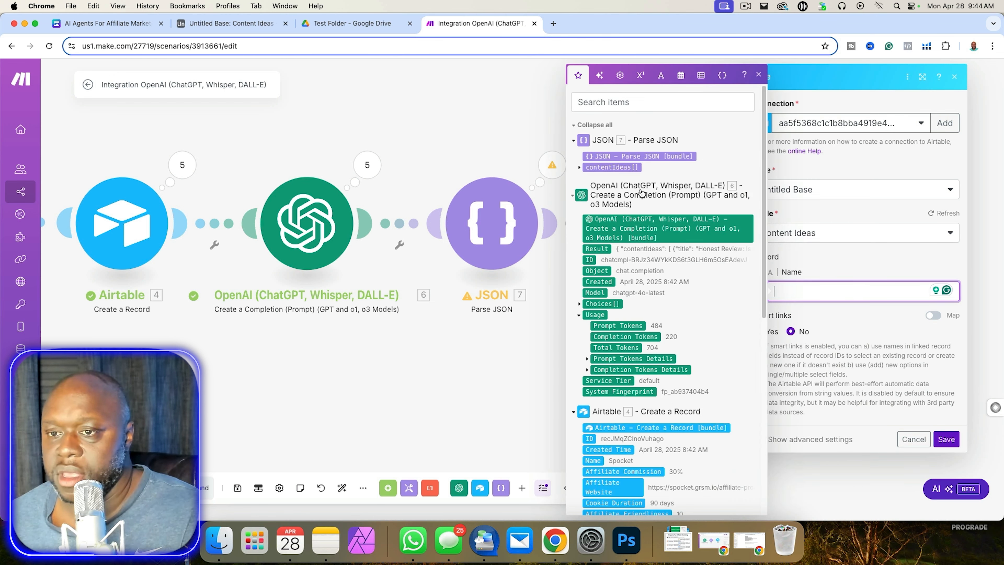
left_click(579, 167)
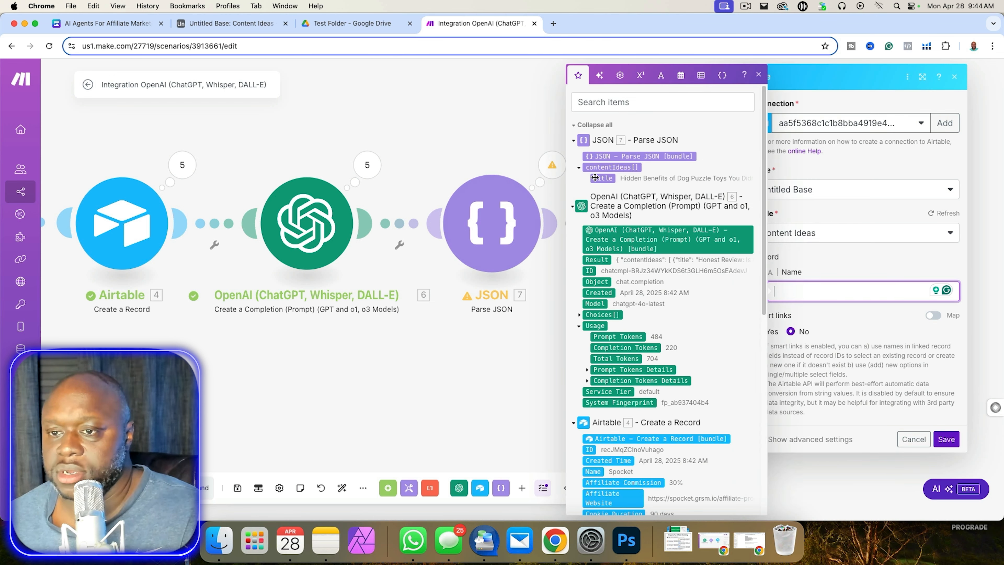
left_click(603, 179)
left_click(969, 463)
left_click(949, 440)
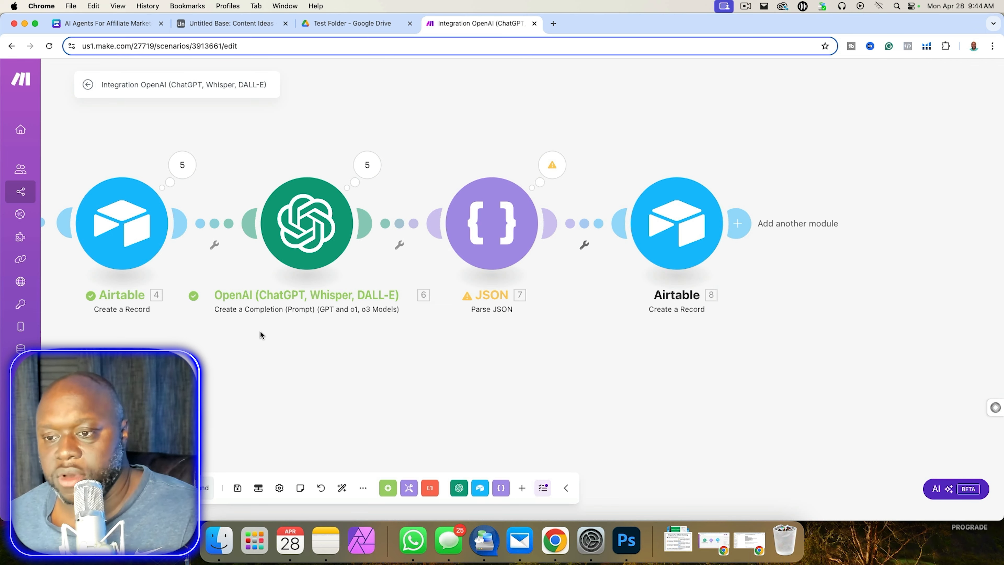
Save and run the scenario, and widen the Name column of the Content Ideas table in Airtable.
left_click(237, 488)
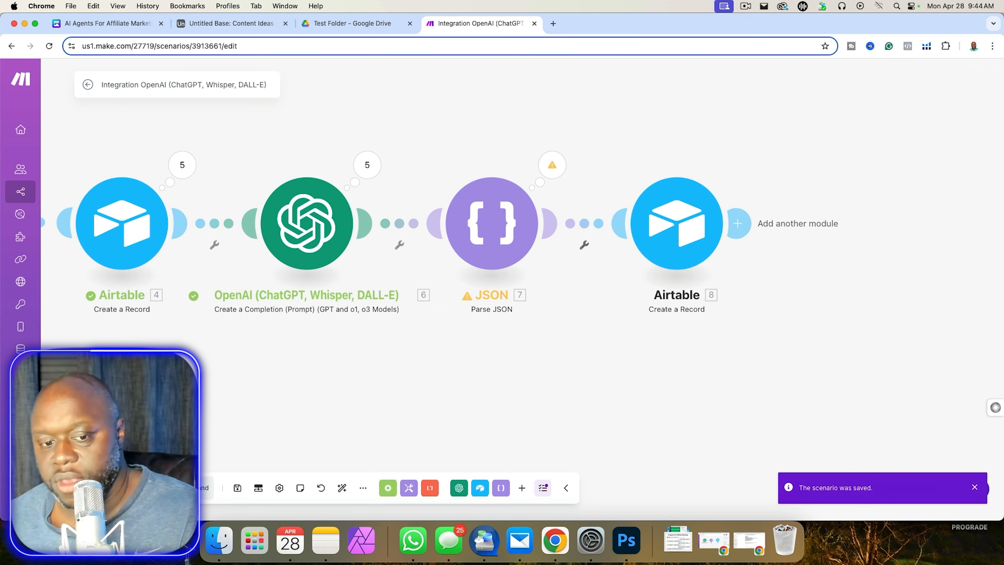
left_click(108, 488)
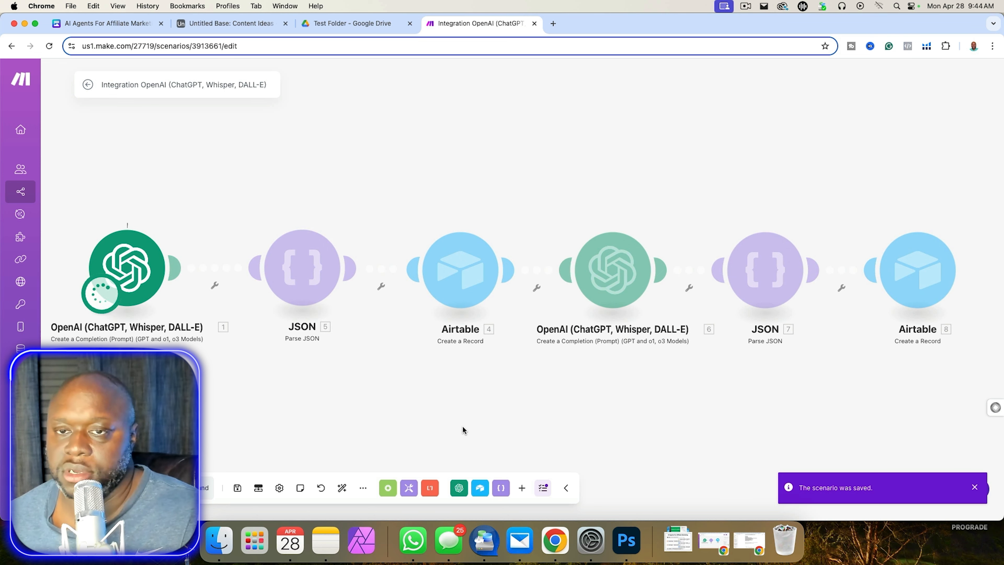
left_click(212, 25)
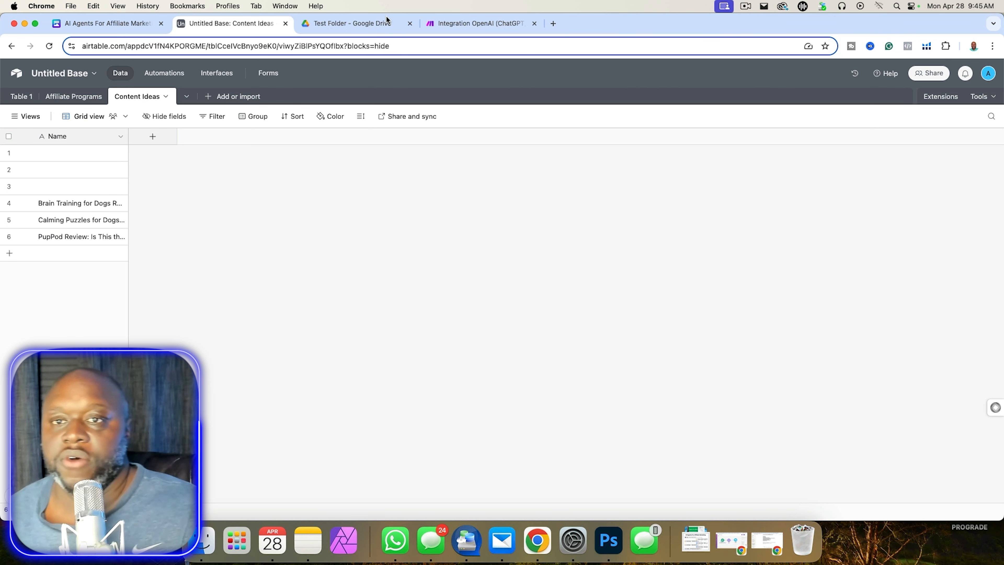
left_click_drag(129, 136, 455, 186)
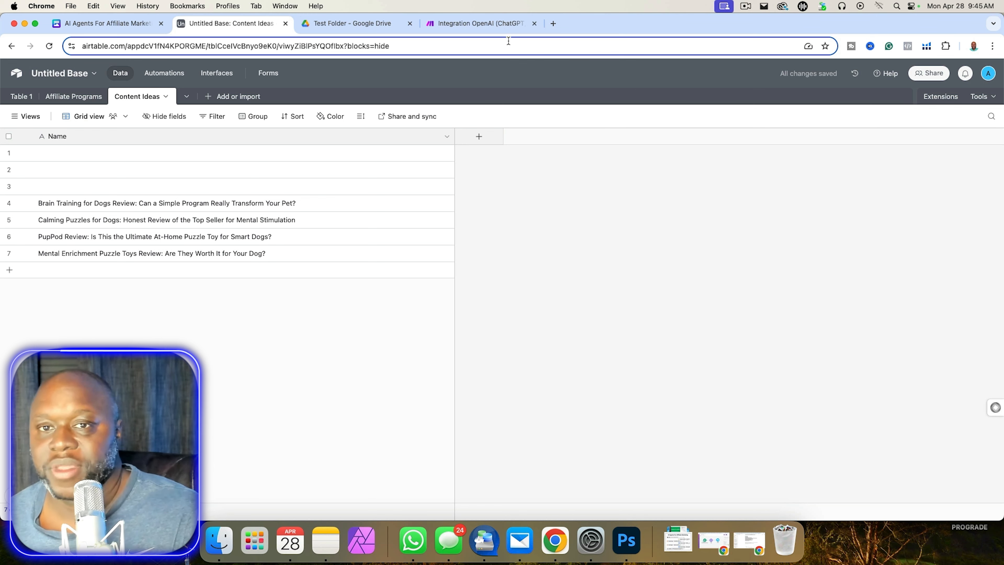
Return to the Make scenario and review the prompt text in the second OpenAI completion module.
left_click(462, 22)
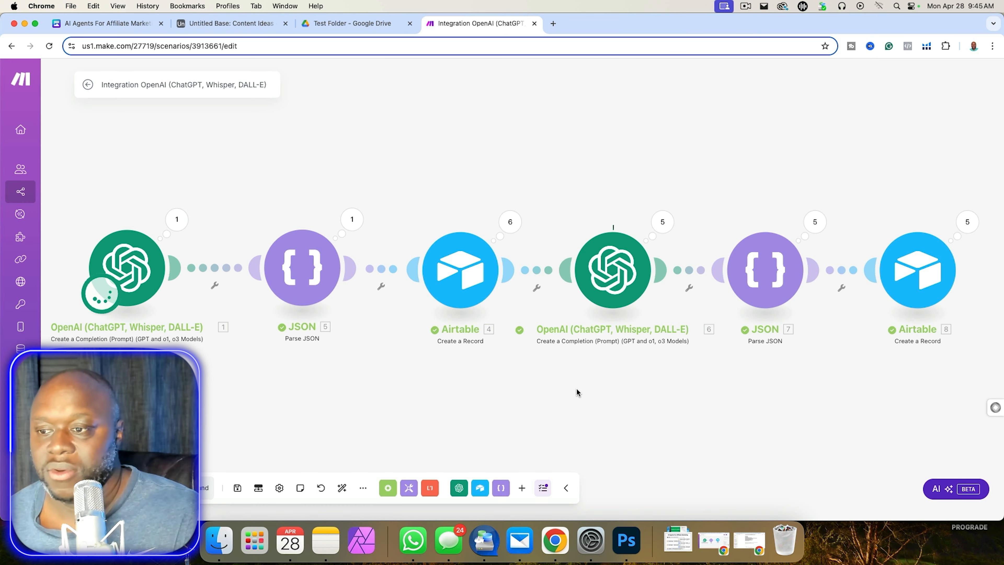
left_click_drag(567, 419, 386, 395)
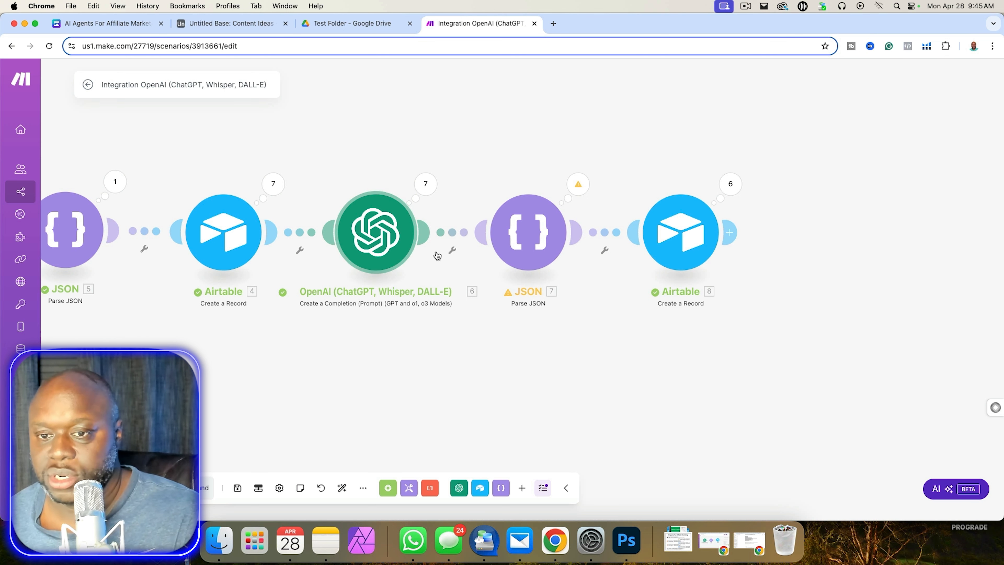
left_click(376, 244)
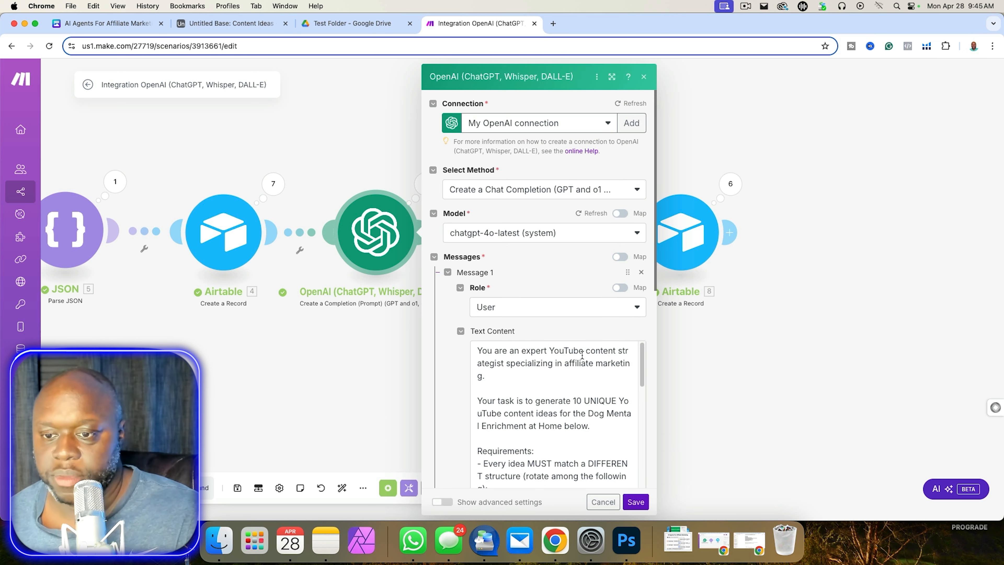
scroll(567, 401, "down", 10)
scroll(567, 402, "down", 5)
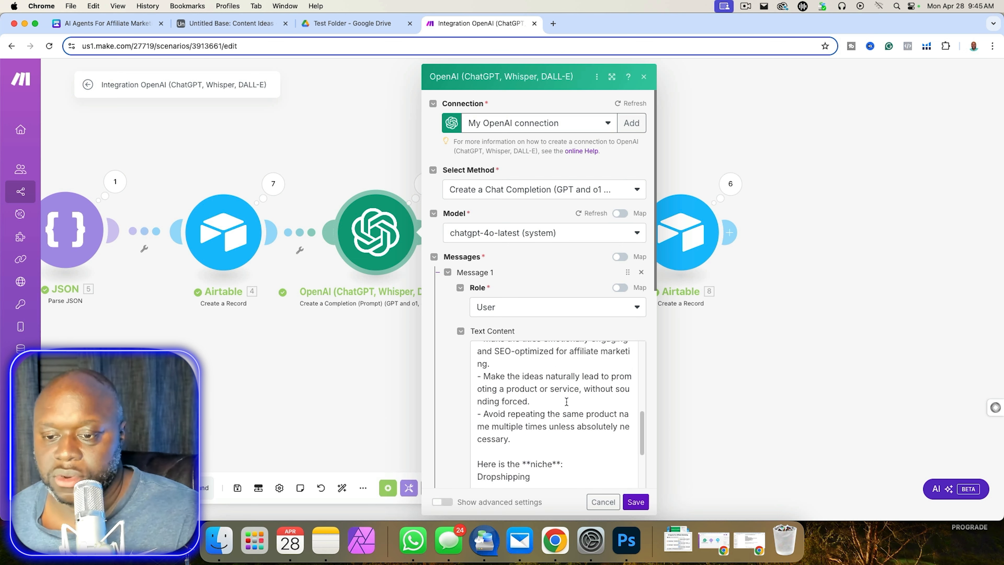
left_click(603, 502)
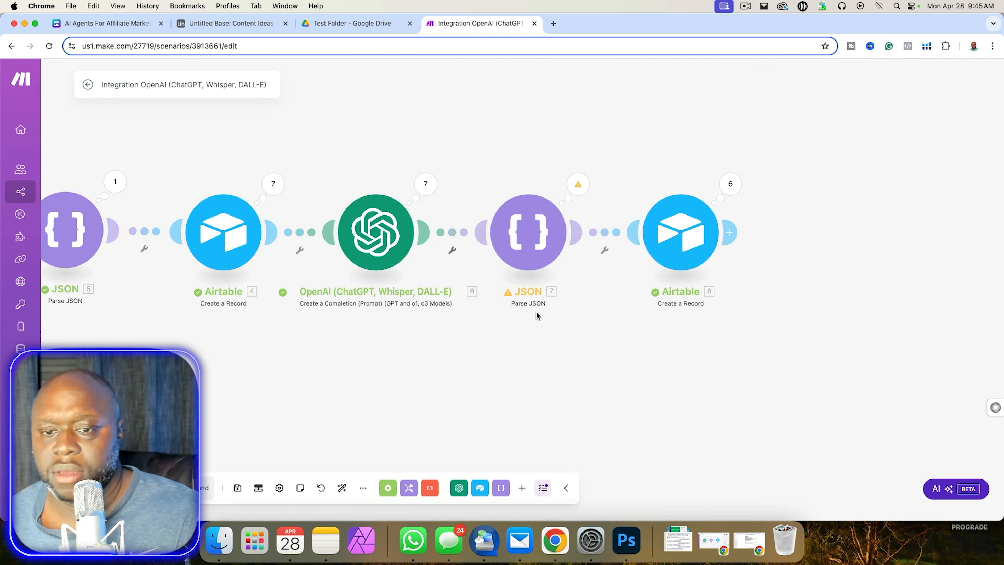
left_click(394, 237)
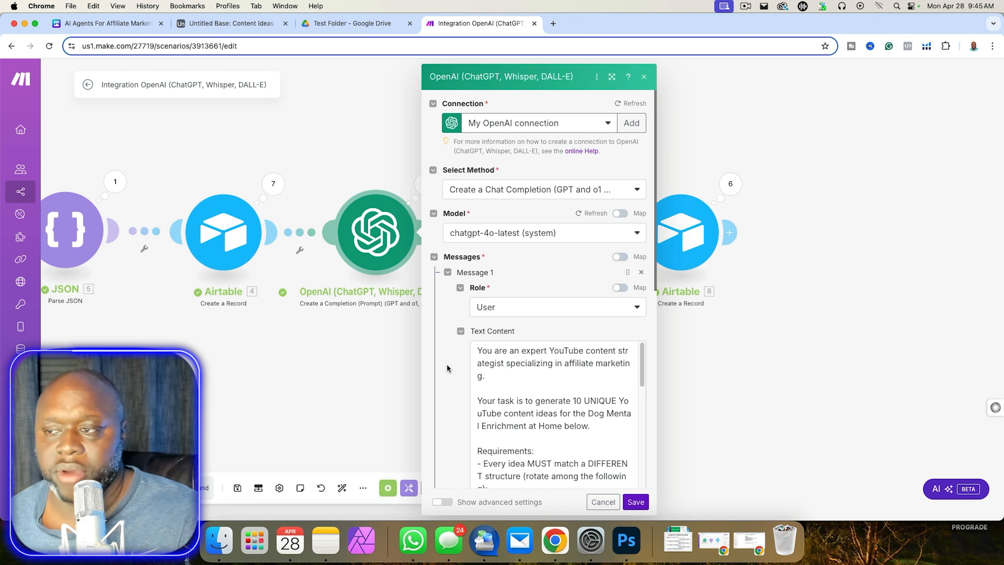
left_click(881, 377)
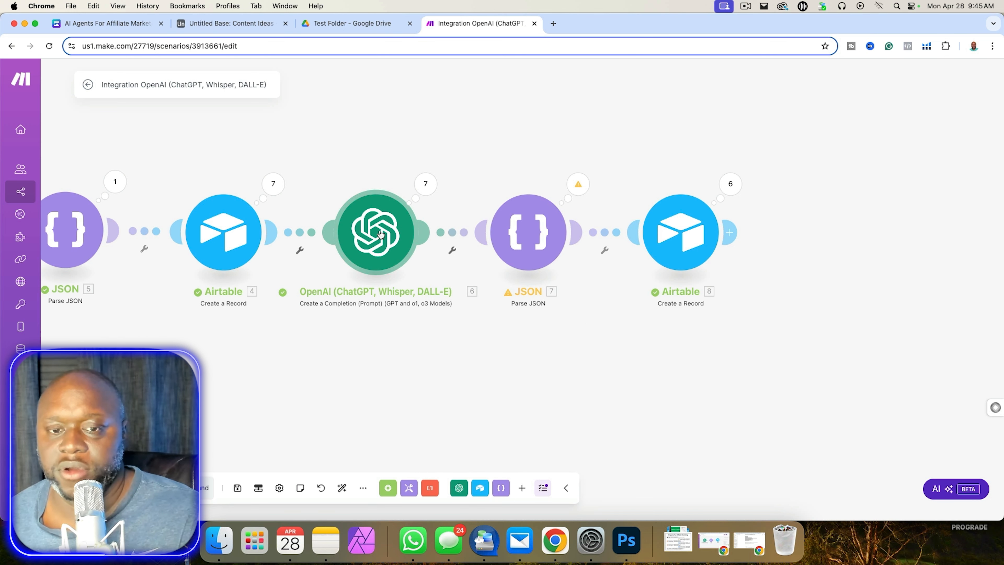
Add an Airtable Get a Record module and place it below the link between the first Create a Record and second OpenAI modules.
left_click_drag(250, 378, 341, 370)
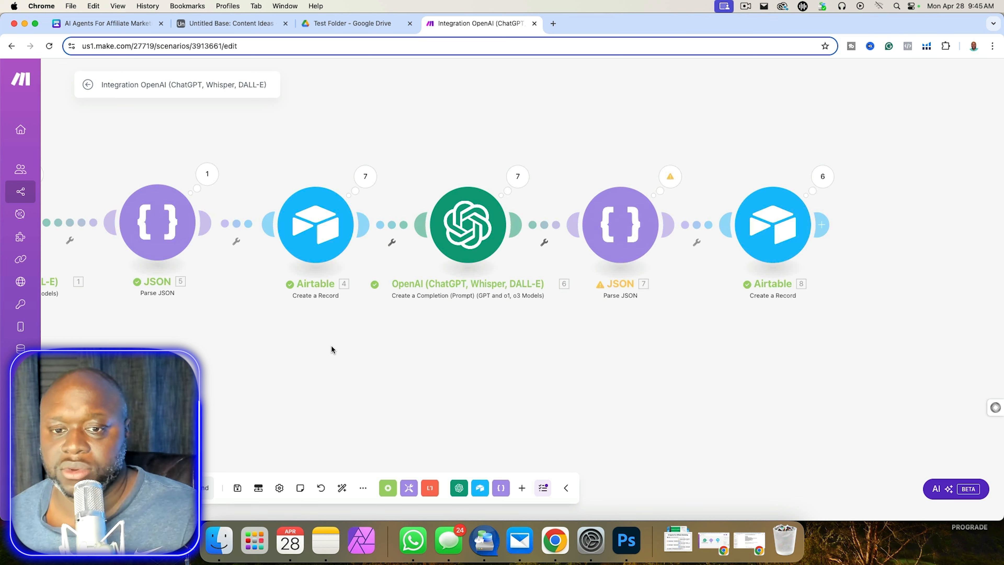
left_click(390, 246)
left_click(403, 426)
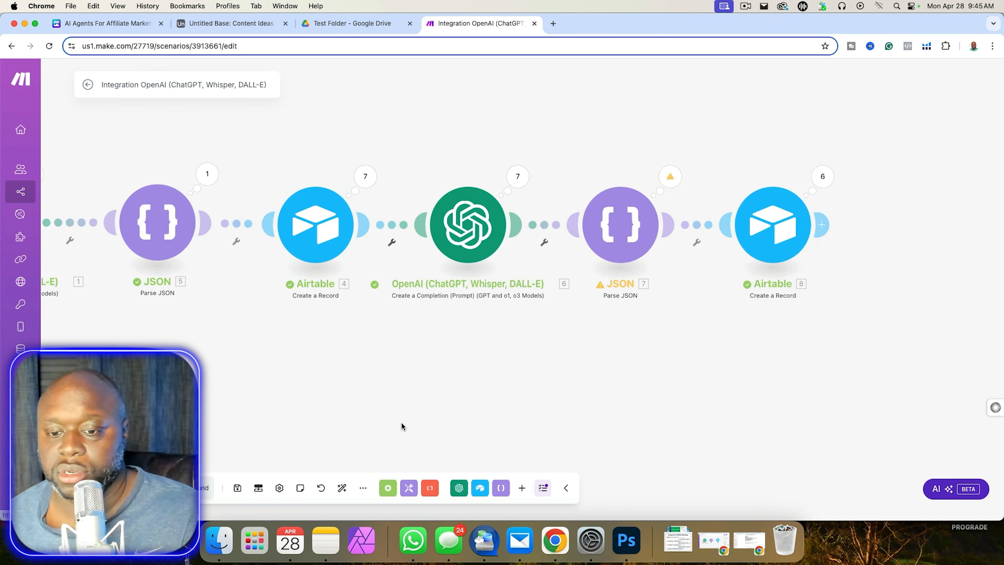
left_click(480, 489)
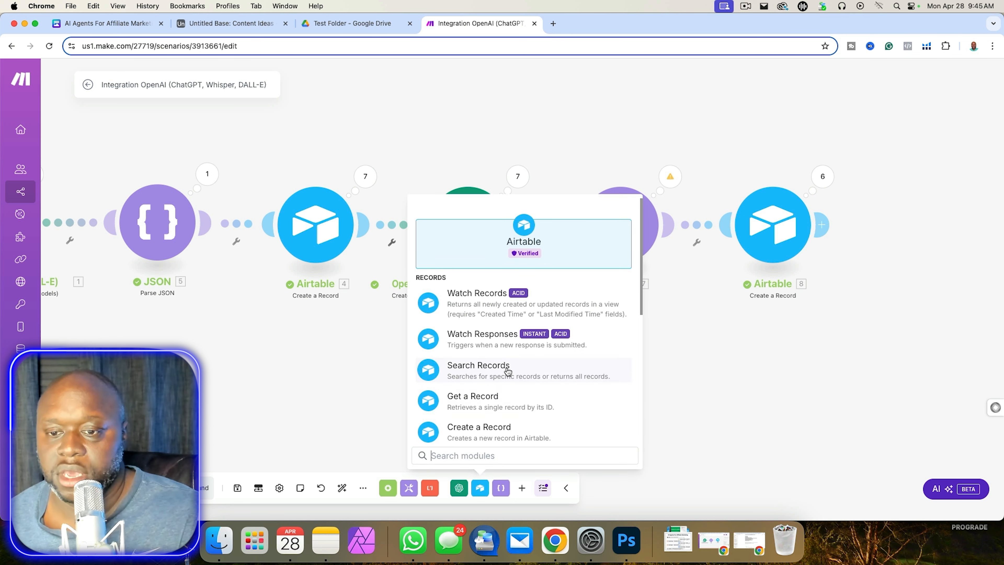
left_click(500, 401)
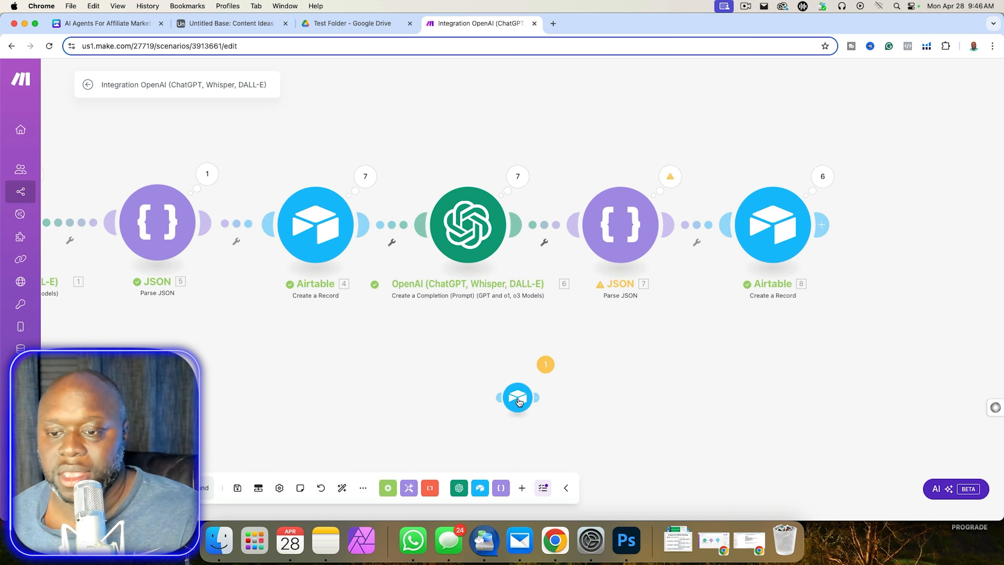
left_click_drag(515, 397, 382, 386)
left_click(394, 389)
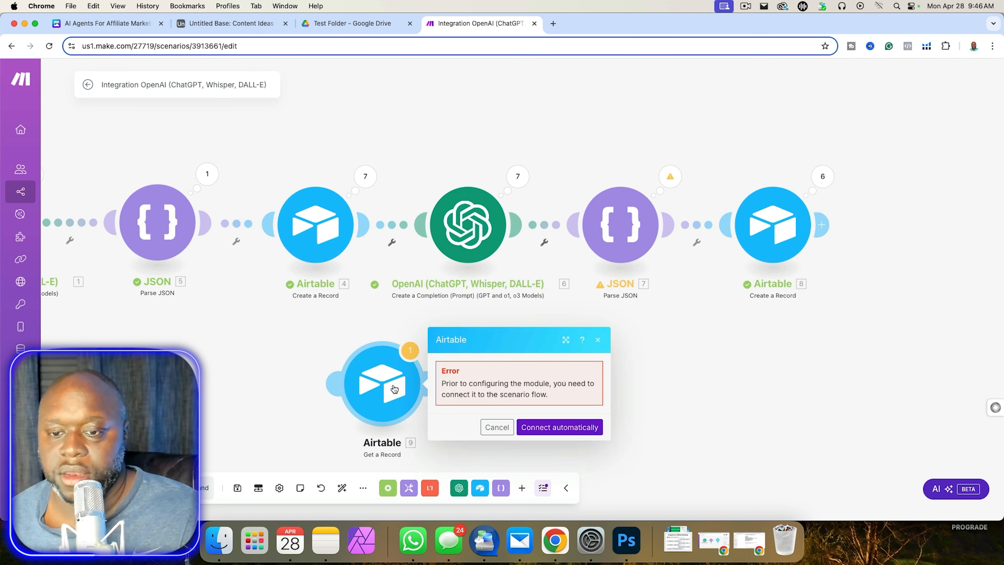
left_click(497, 428)
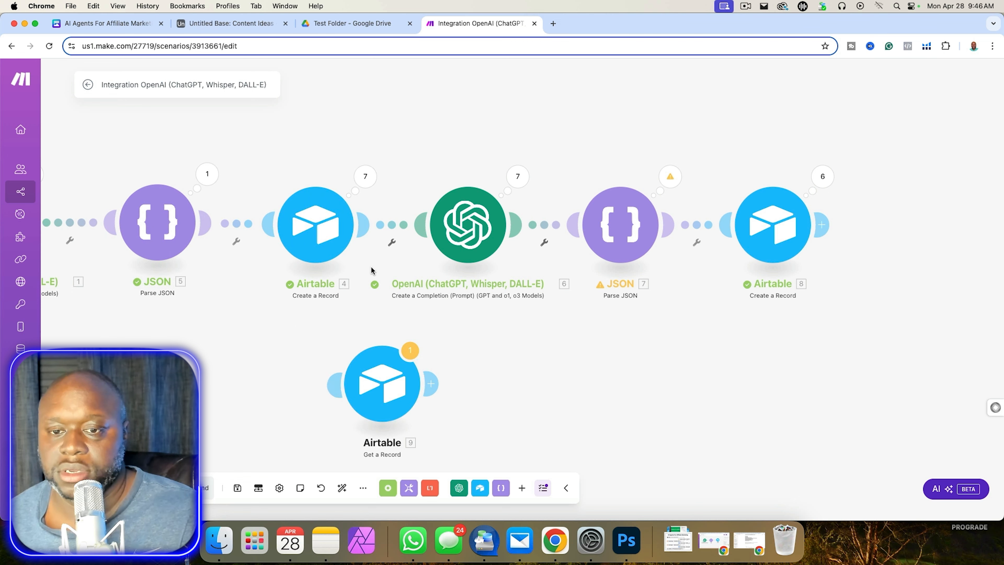
Unlink the first Create a Record module from the second OpenAI module and connect the Get a Record module between them.
left_click(391, 240)
left_click(396, 269)
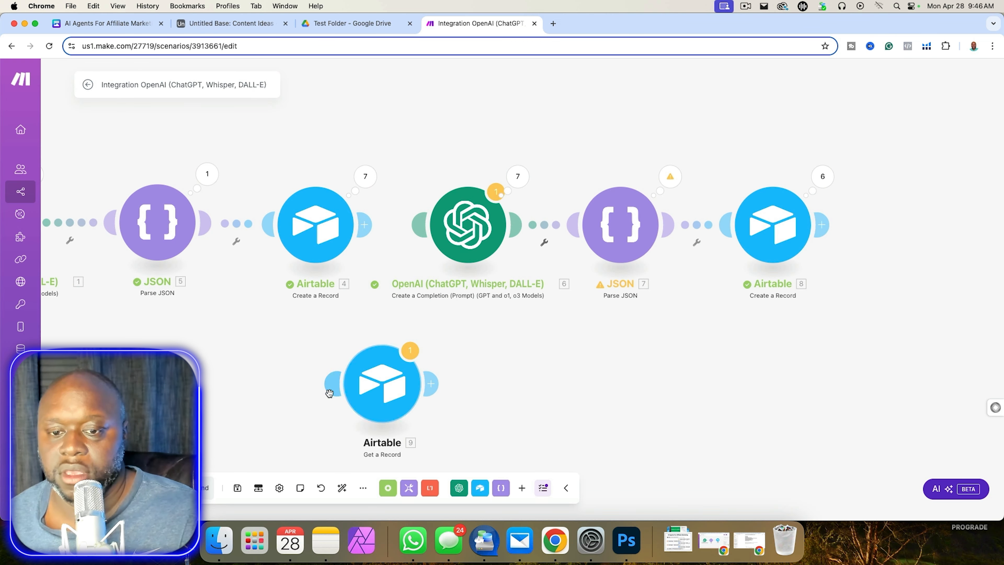
left_click_drag(331, 386, 360, 258)
left_click_drag(431, 383, 415, 239)
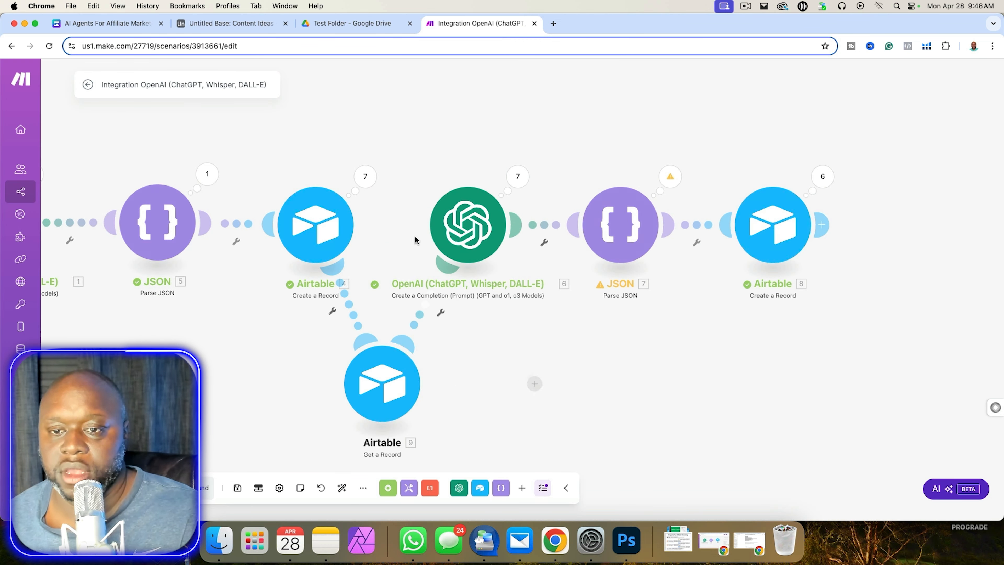
left_click(382, 390)
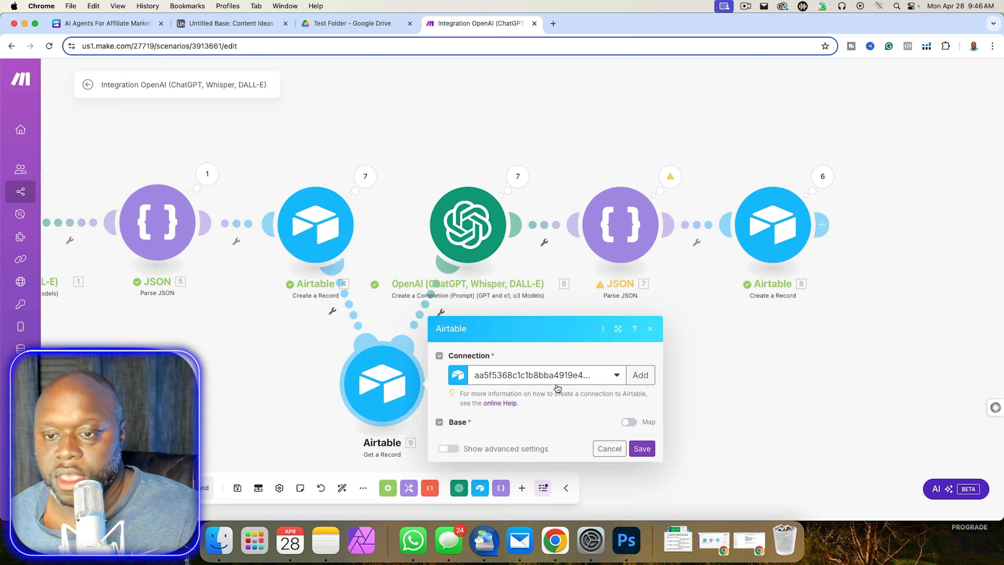
left_click(636, 424)
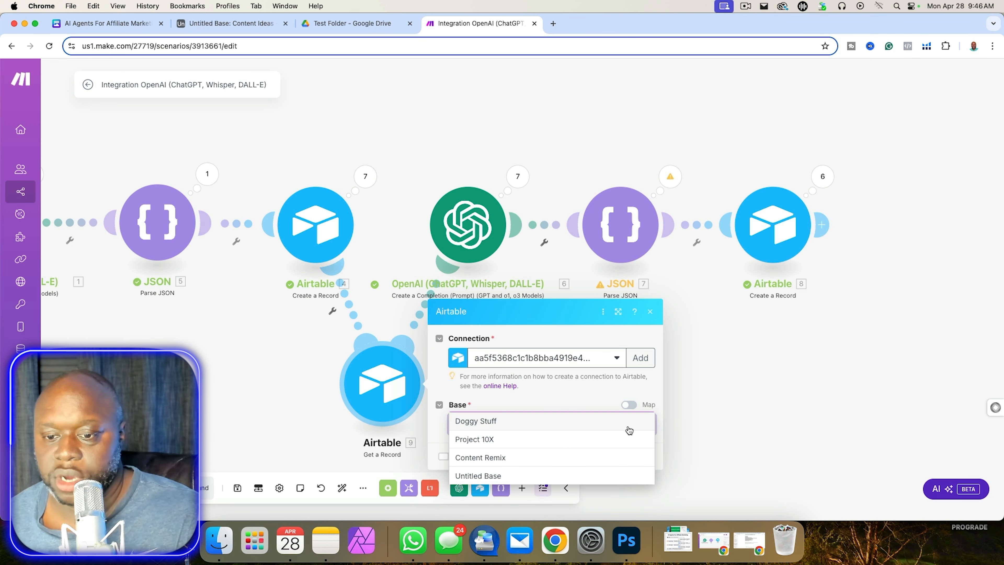
left_click(509, 406)
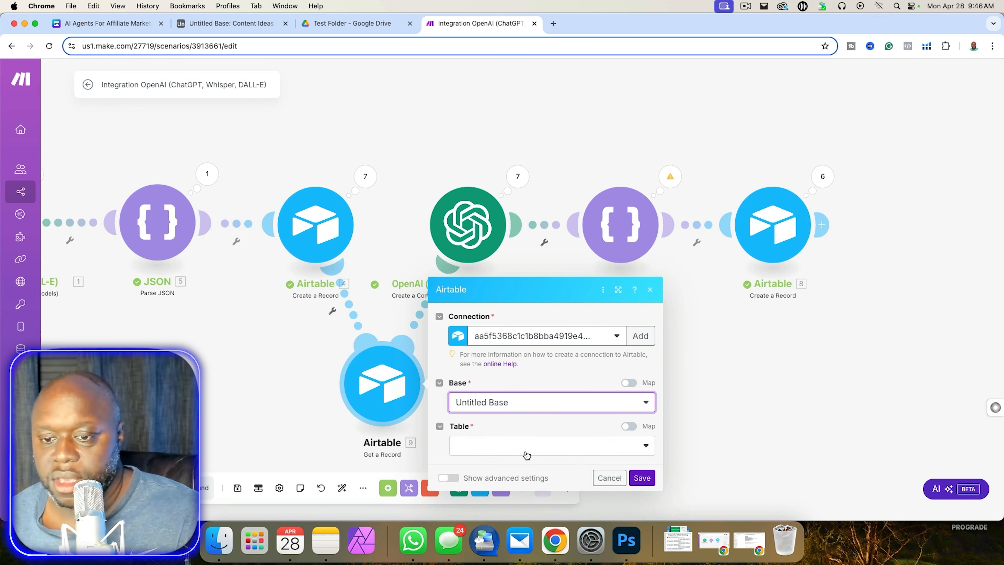
left_click(528, 449)
left_click(529, 444)
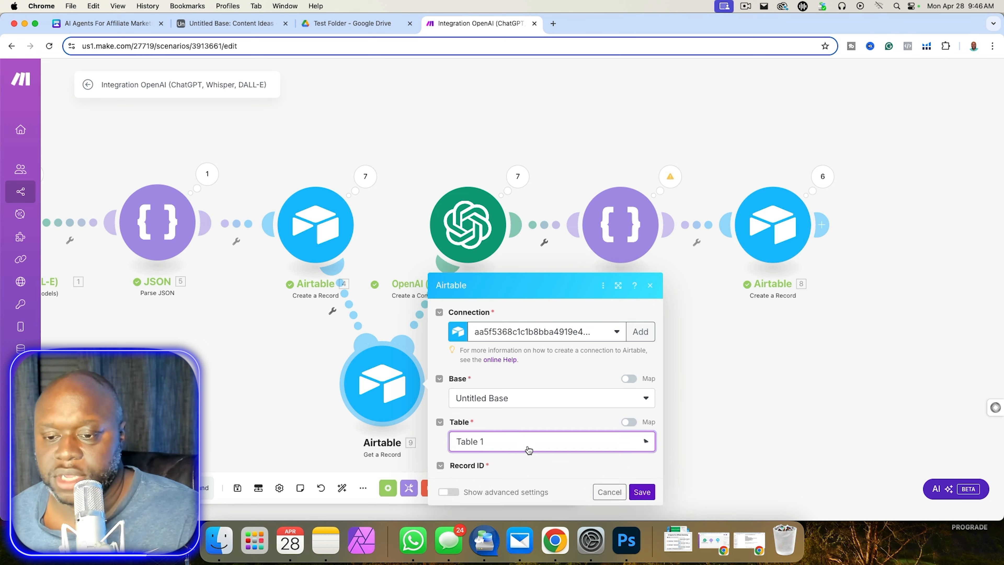
left_click(530, 467)
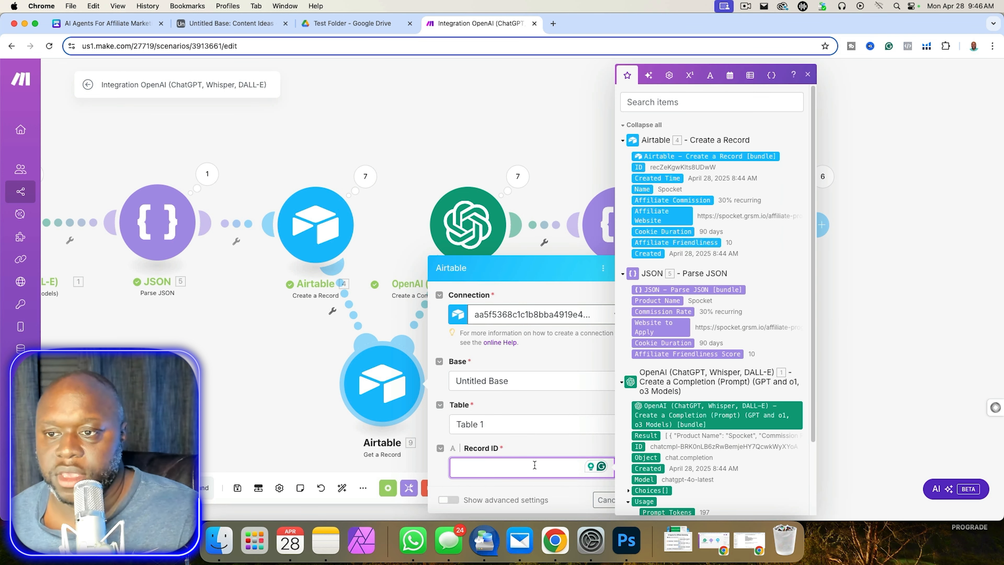
left_click(582, 485)
left_click(634, 467)
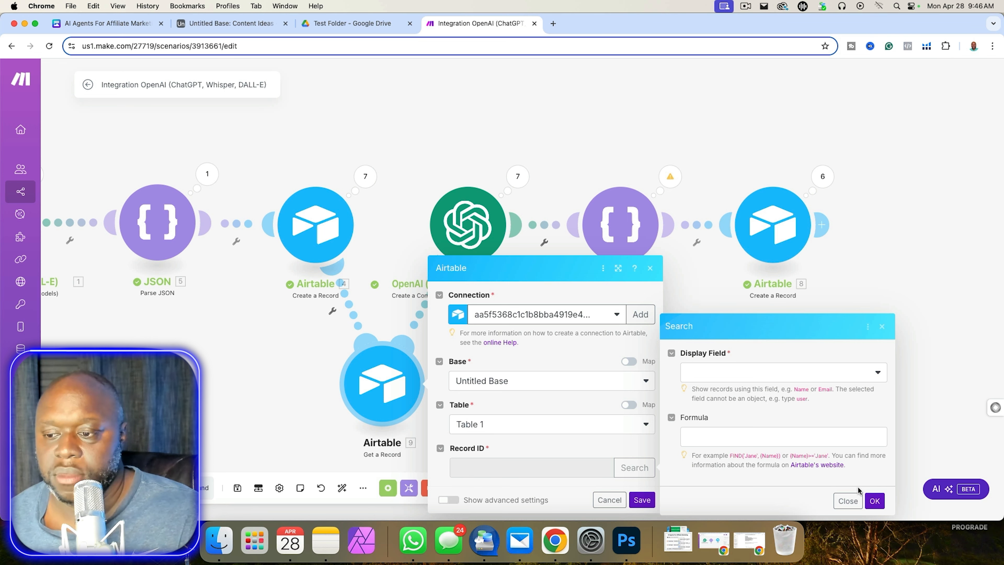
left_click(849, 501)
left_click(518, 469)
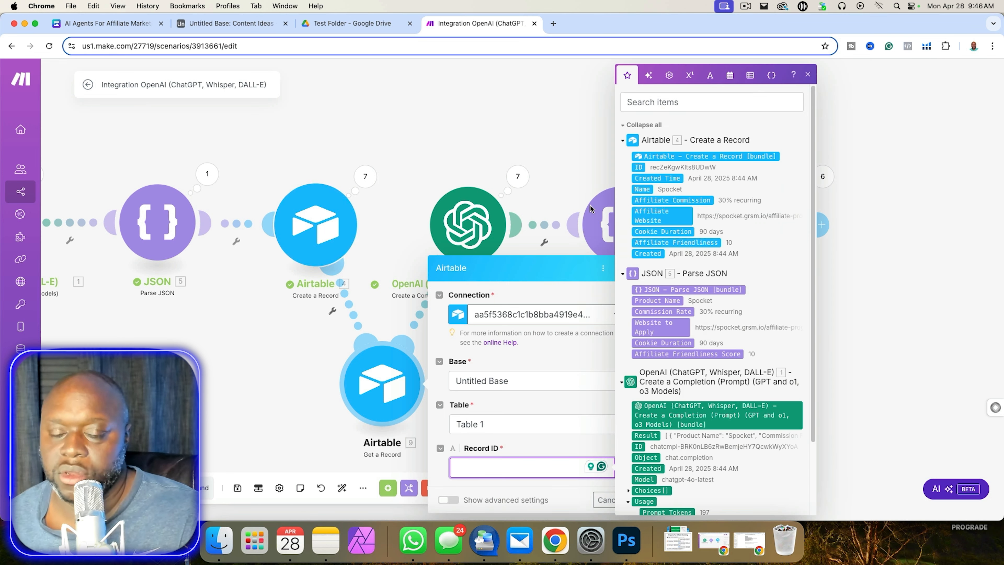
left_click(307, 376)
Unlink the Get a Record module on both sides and reconnect the first Create a Record module directly to the second OpenAI module.
left_click(332, 310)
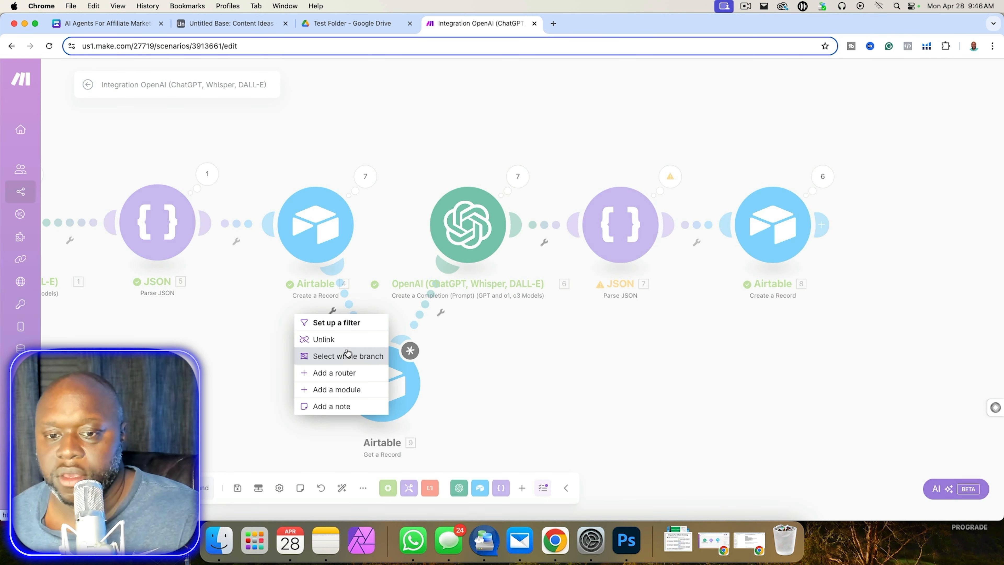
left_click(343, 339)
left_click(441, 314)
left_click(439, 341)
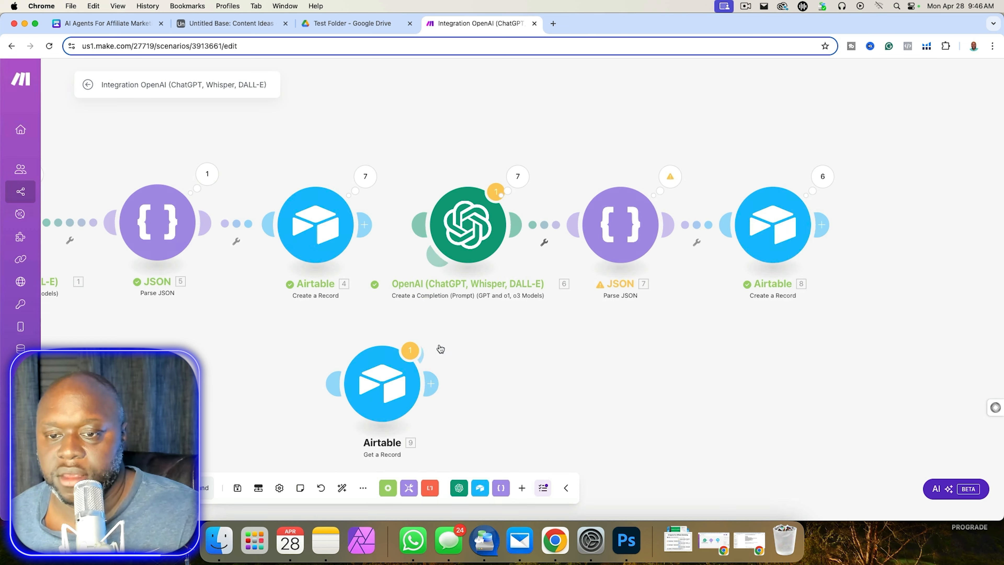
left_click_drag(367, 225, 430, 228)
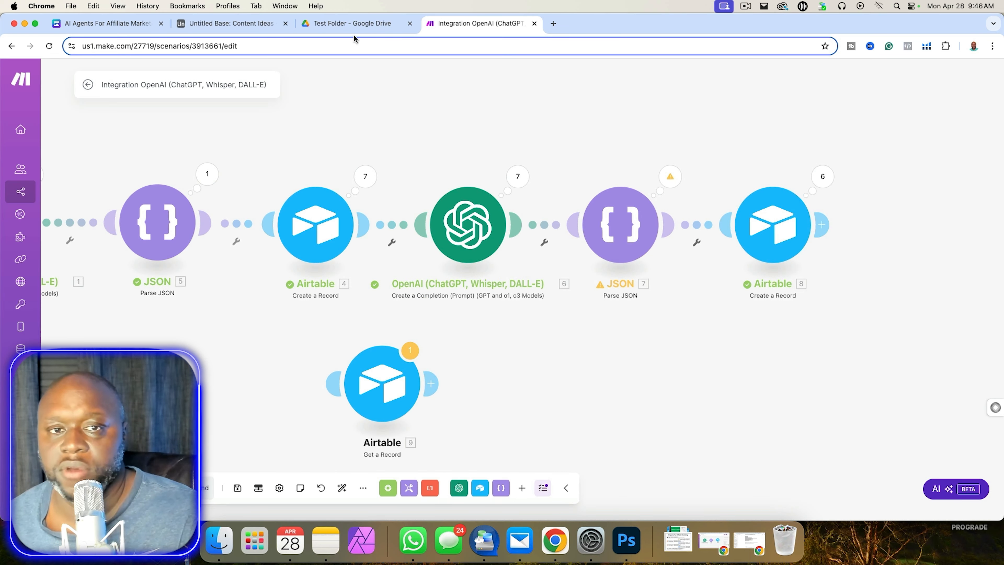
Check the Content Ideas table in Airtable, and back in Make remove "Homemade" from the first OpenAI module's prompt and save the module.
left_click(232, 24)
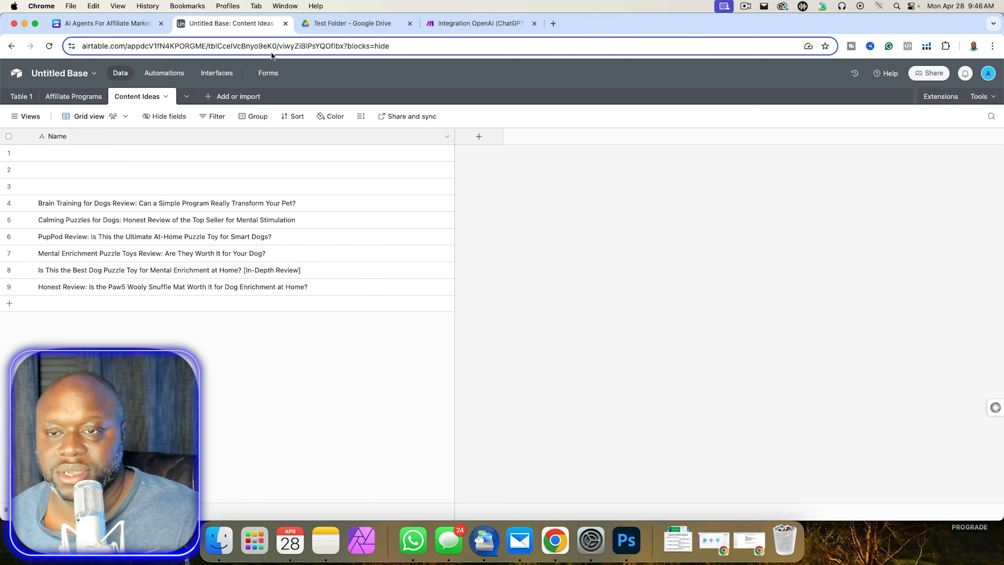
left_click(467, 23)
left_click_drag(230, 347, 436, 357)
left_click(144, 240)
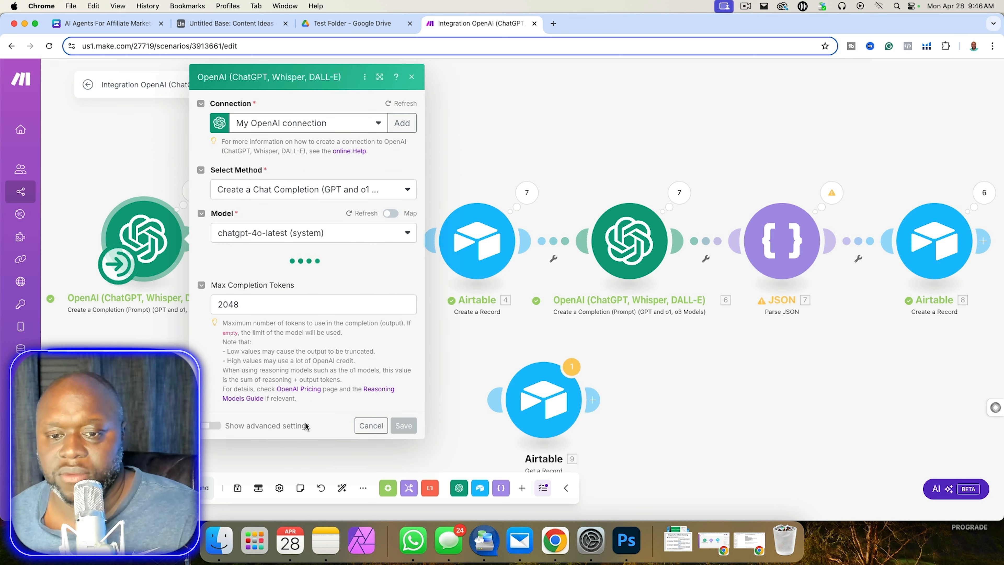
scroll(298, 390, "down", 5)
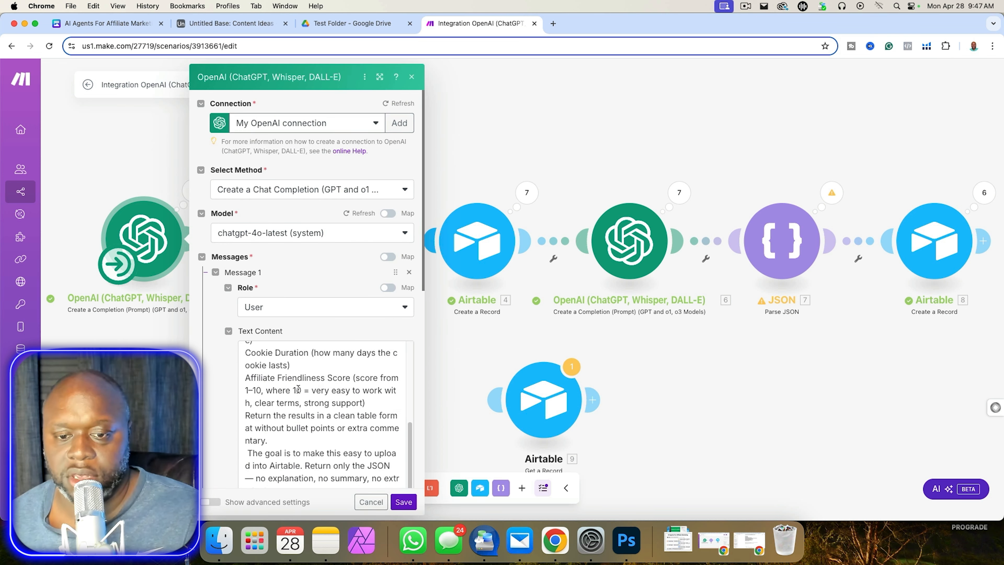
scroll(312, 390, "down", 8)
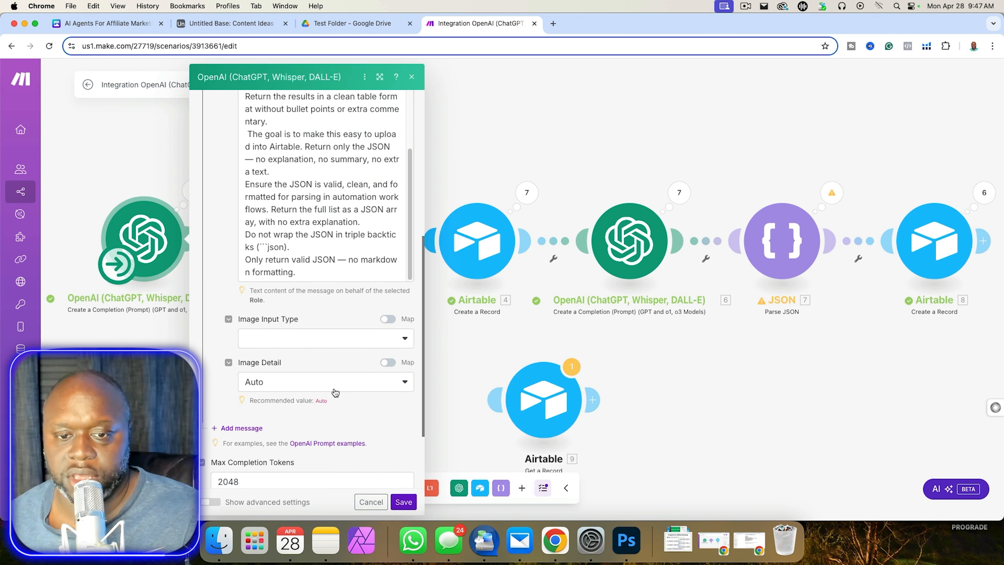
scroll(304, 222, "up", 6)
scroll(303, 241, "up", 5)
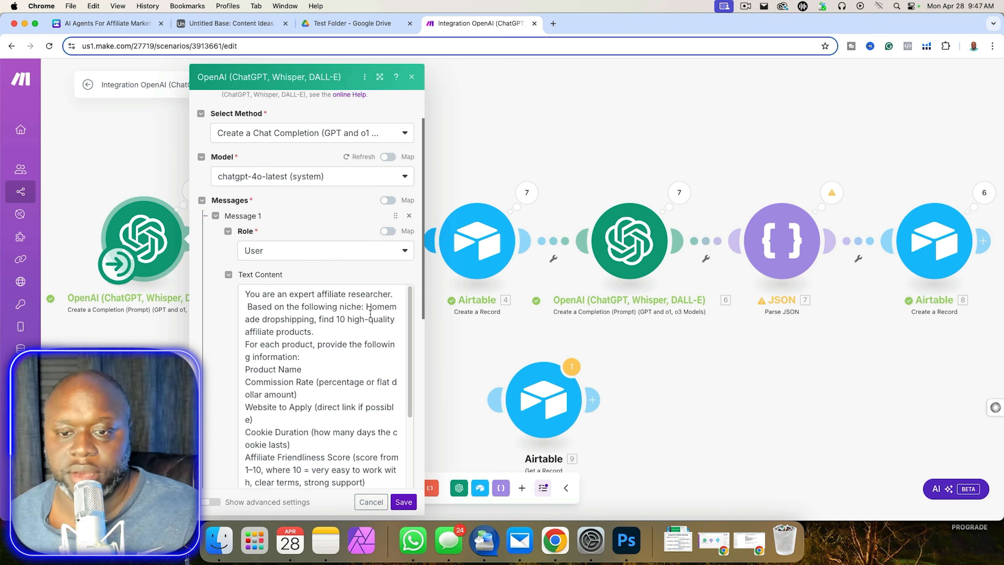
left_click_drag(367, 309, 263, 320)
key("BackSpace")
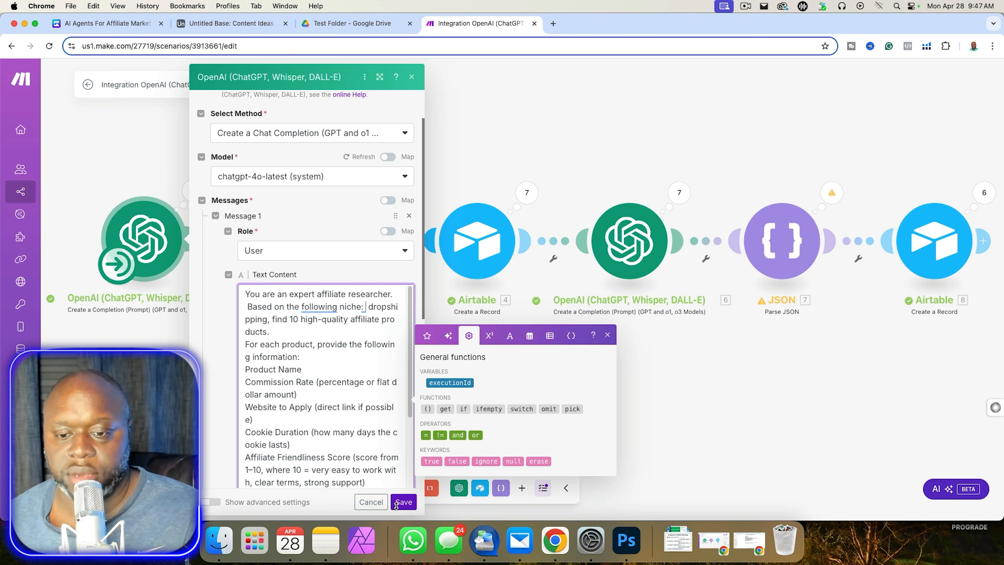
left_click(403, 502)
Replace "Dog Mental Enrichment at Home below." with "dropshipping niche" in the second OpenAI module's prompt and save the module.
left_click(650, 288)
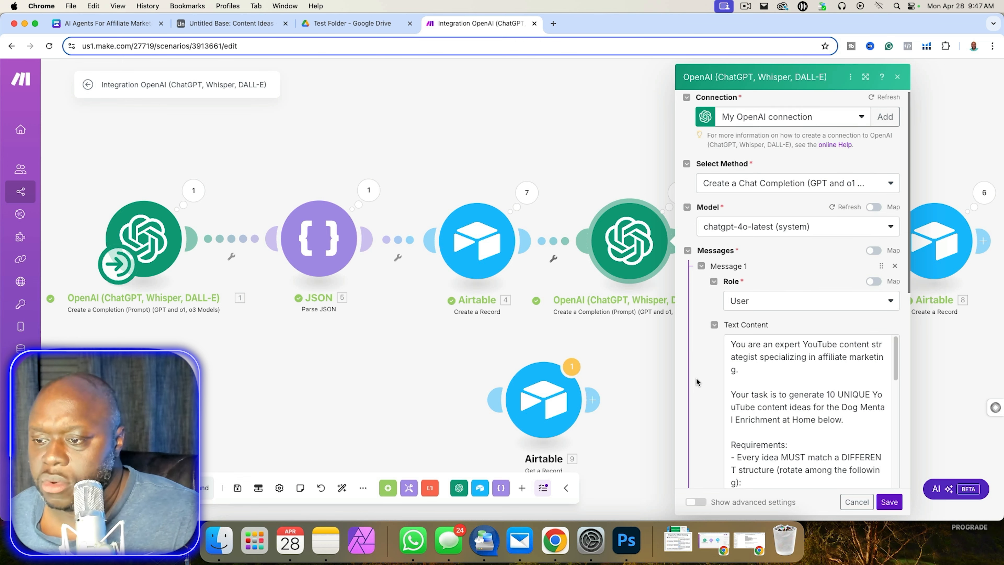
scroll(697, 382, "down", 3)
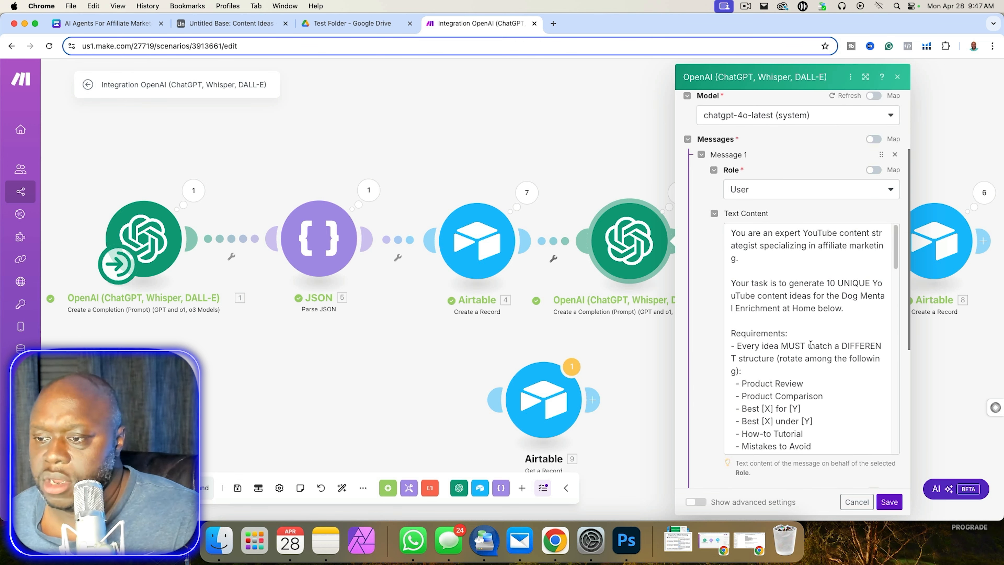
scroll(810, 345, "down", 1)
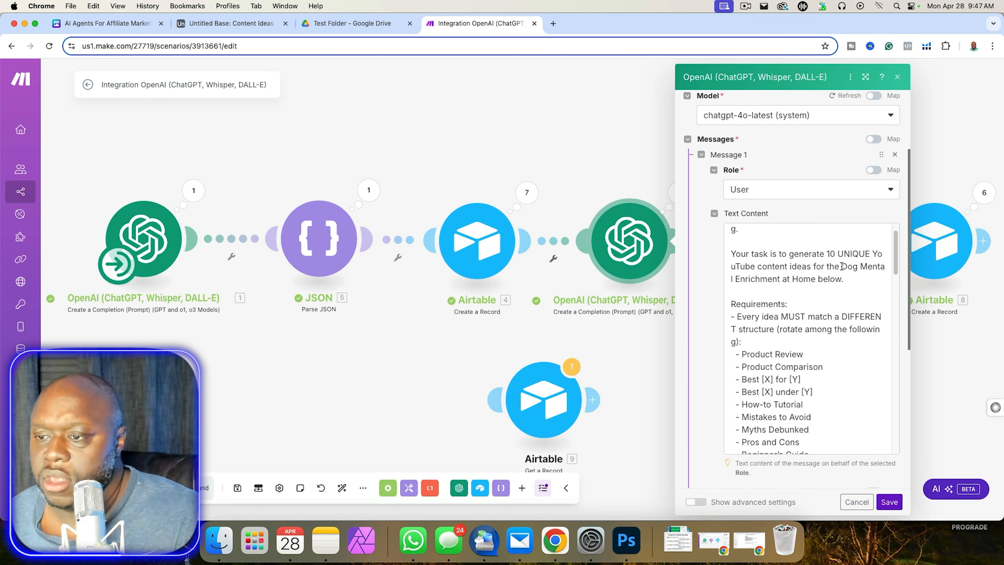
left_click_drag(842, 267, 851, 285)
type("dropshipping n")
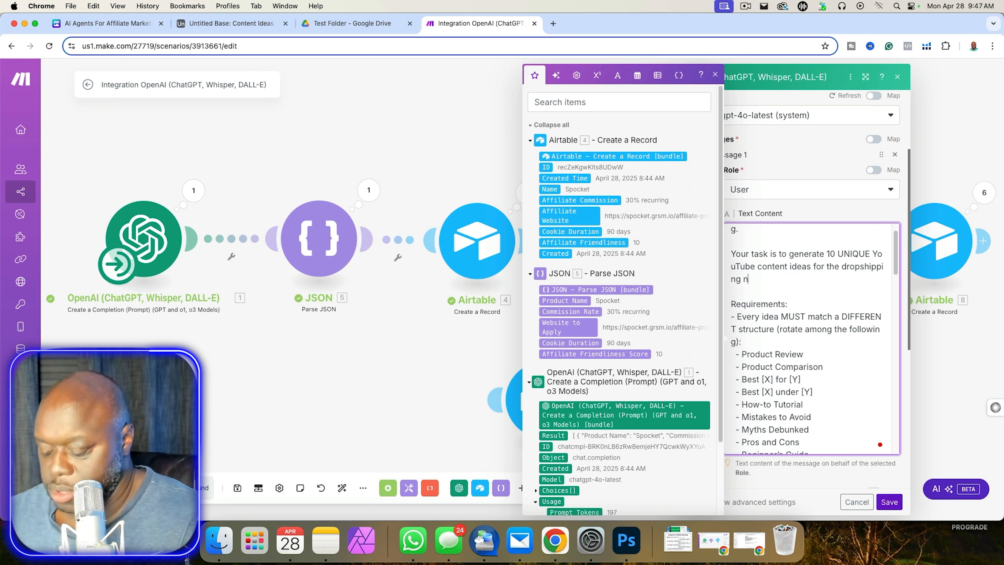
type("iche")
left_click(812, 215)
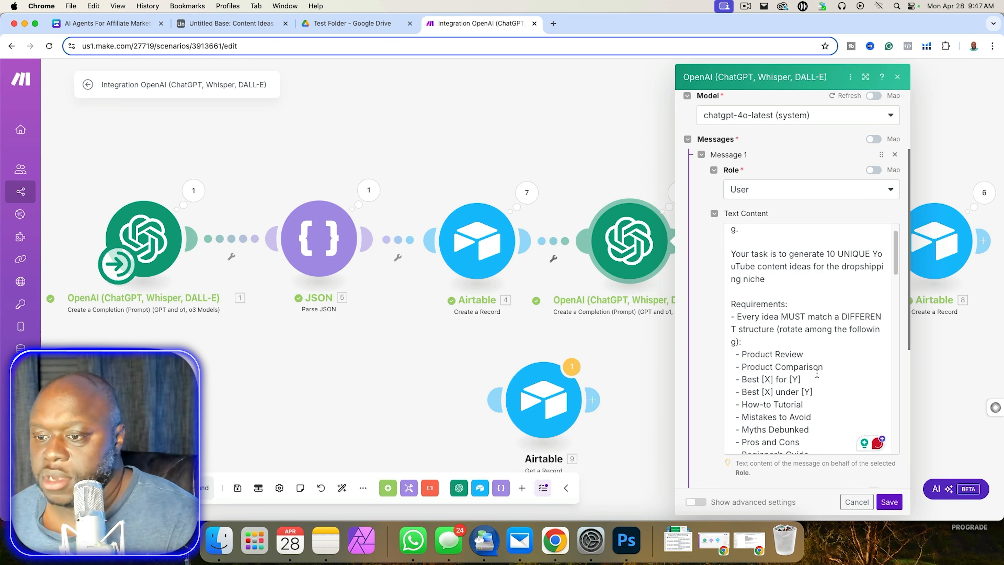
scroll(817, 374, "down", 15)
scroll(817, 373, "down", 10)
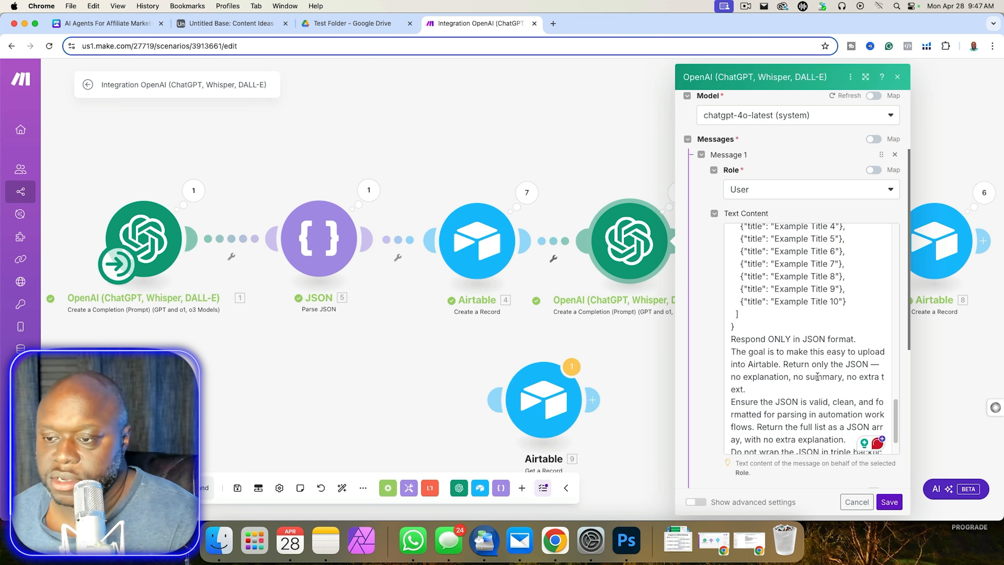
left_click(889, 502)
Save and run the scenario, and switch to the Content Ideas table in Airtable to view the generated titles.
left_click(237, 487)
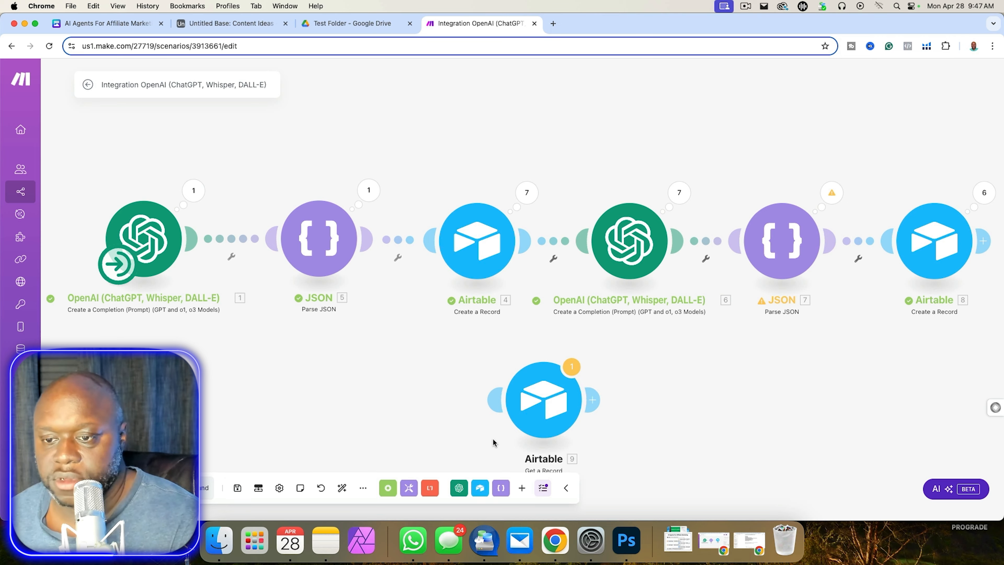
scroll(570, 415, "right", 2)
left_click_drag(643, 385, 478, 397)
left_click(112, 488)
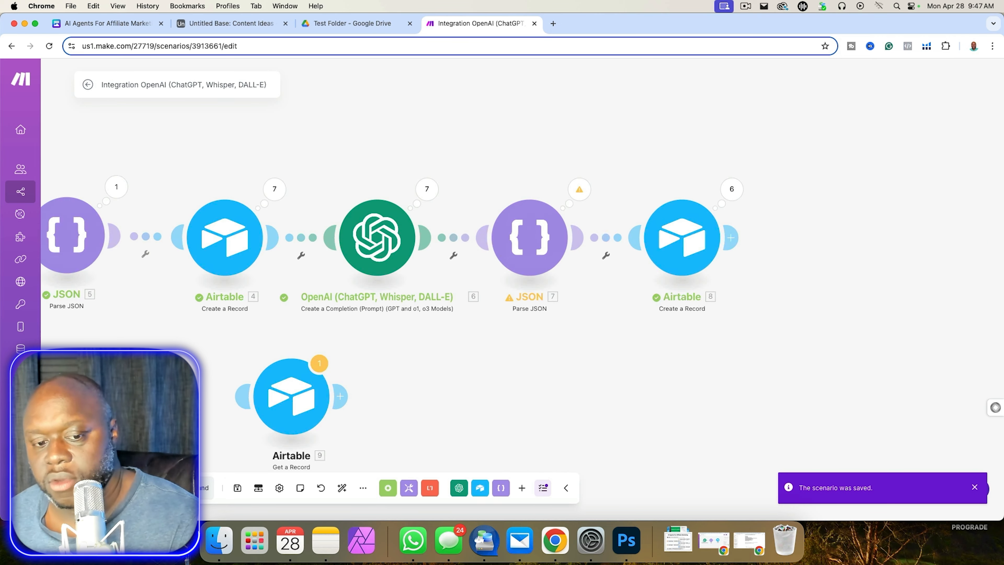
left_click_drag(291, 466, 520, 420)
left_click(233, 23)
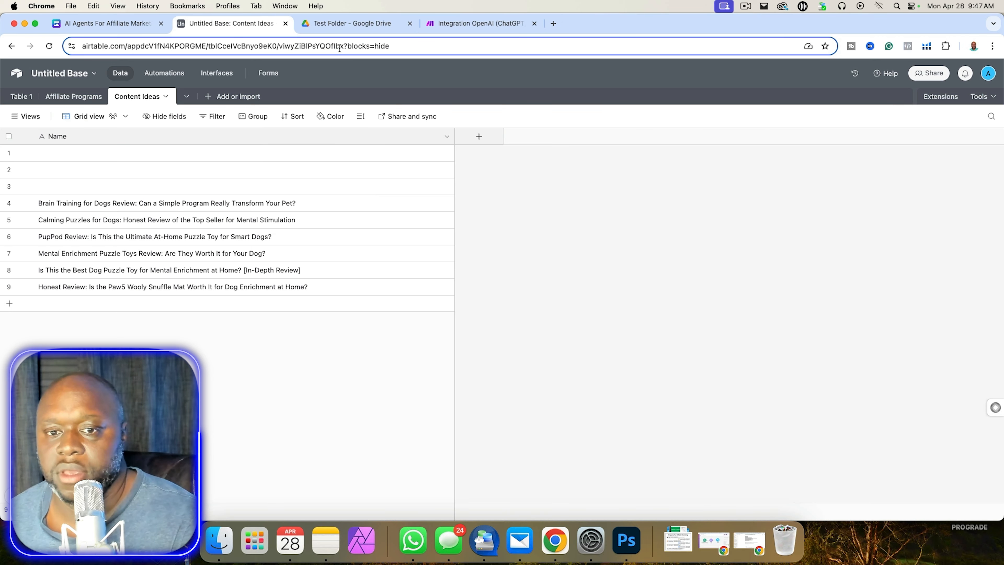
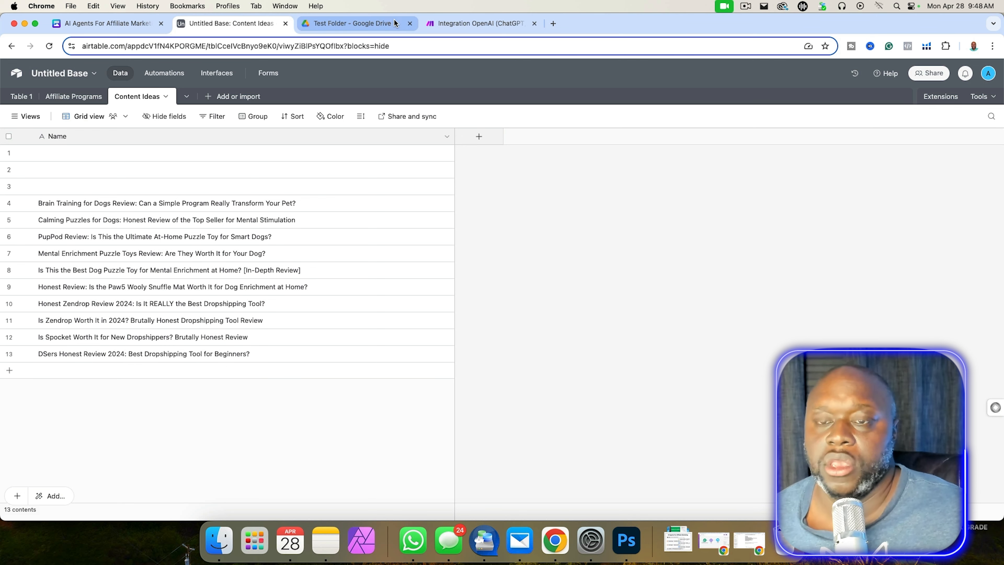
View the affiliate marketing flowchart in Canva and open the Tutorialspoint Free Online Whiteboard in a new browser tab.
left_click(143, 28)
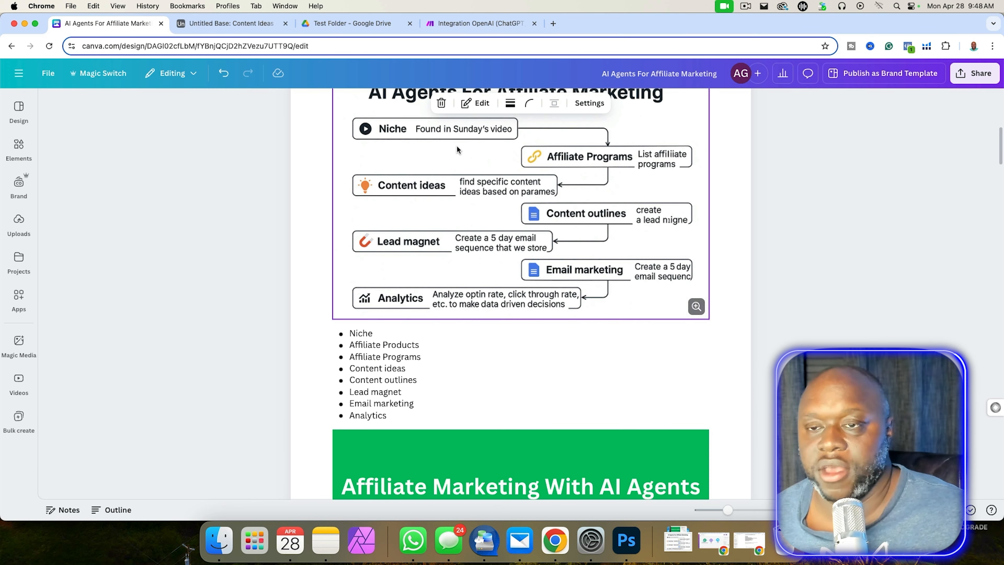
left_click(553, 24)
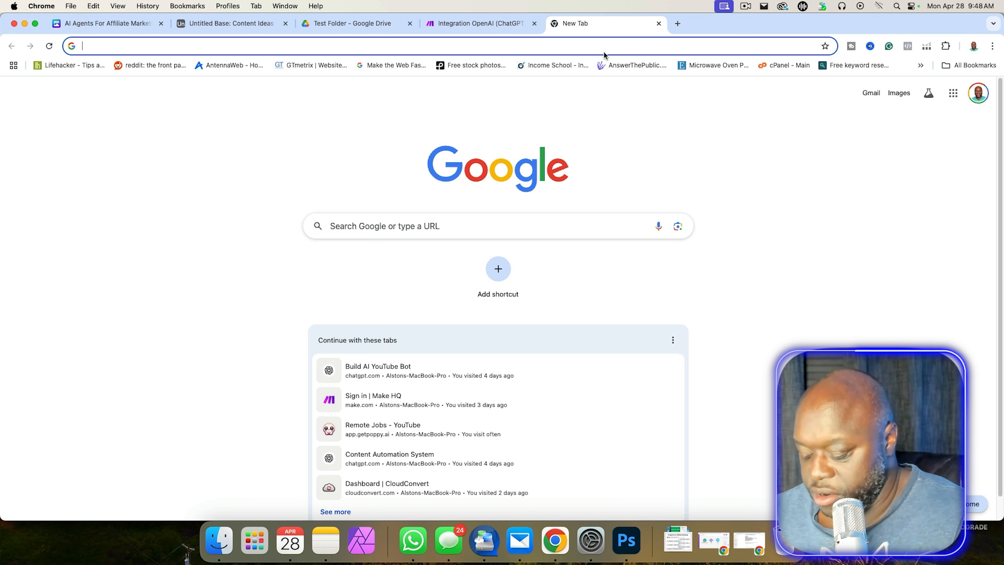
type("online")
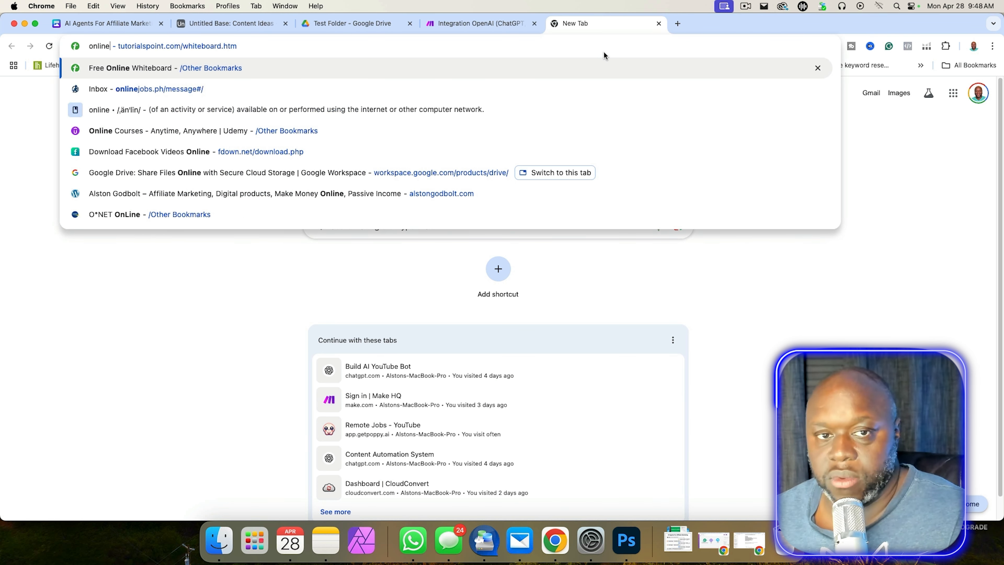
key("Return")
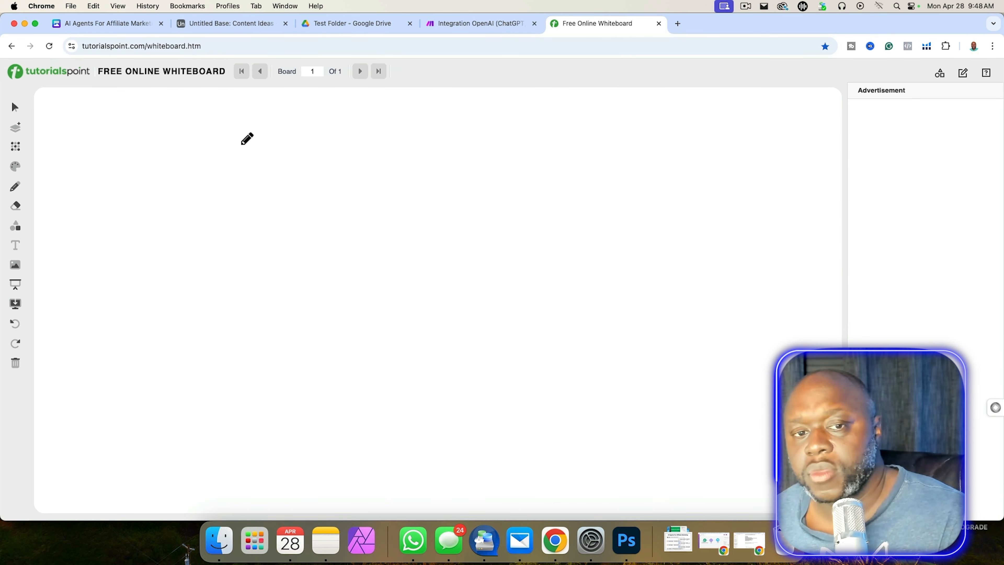
Draw a large inverted triangle as a funnel on the whiteboard, with two horizontal dividing lines across its upper part.
mouse_move(179, 132)
left_mouse_down()
mouse_move(625, 136)
mouse_move(458, 397)
mouse_move(269, 168)
mouse_move(227, 154)
left_mouse_up()
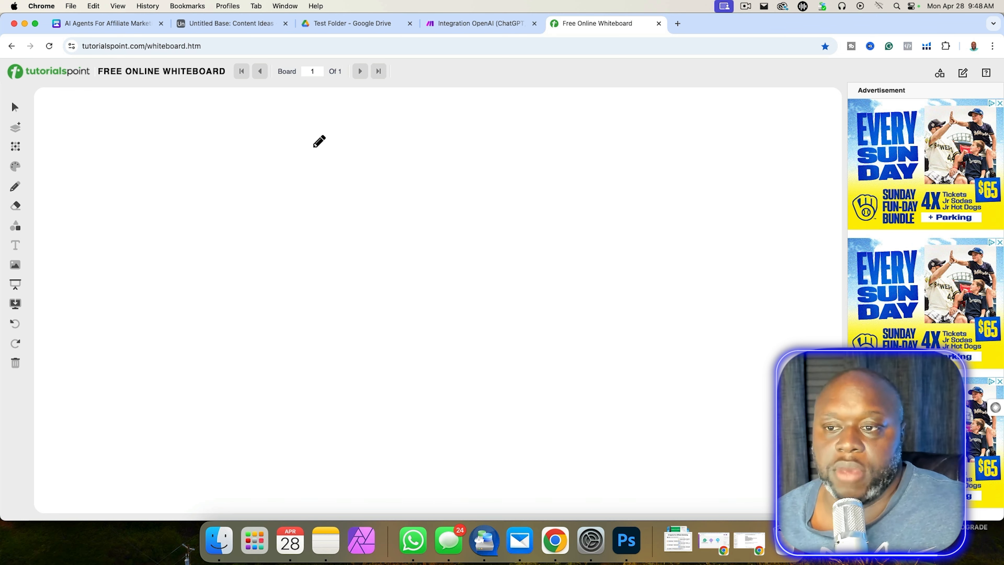
mouse_move(219, 114)
left_mouse_down()
mouse_move(704, 115)
mouse_move(563, 381)
mouse_move(476, 368)
mouse_move(248, 115)
left_mouse_up()
mouse_move(276, 157)
left_mouse_down()
mouse_move(538, 152)
mouse_move(669, 168)
left_mouse_up()
left_click_drag(361, 244, 640, 240)
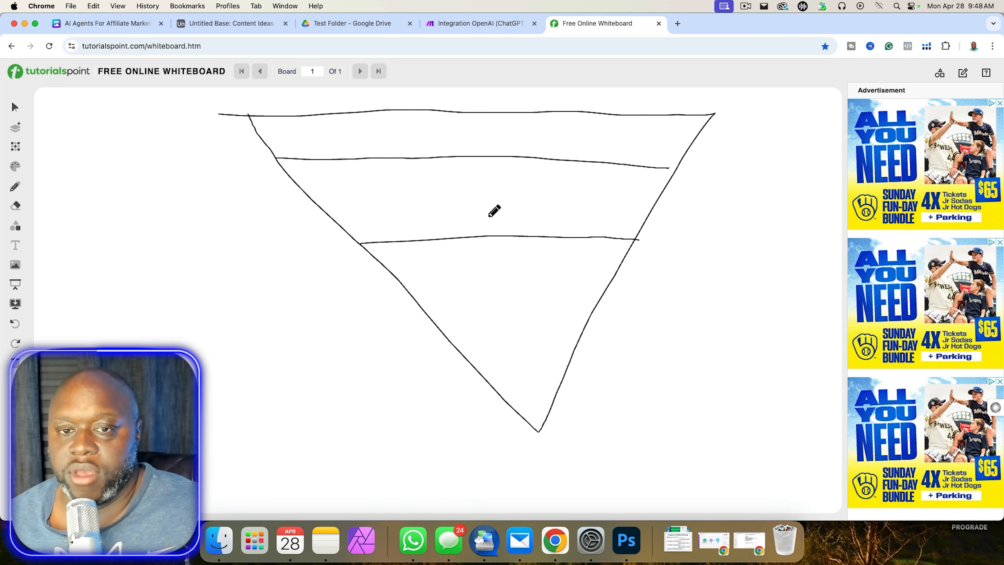
Mark an X outside the funnel's upper left edge and add three more horizontal dividing lines down to its tip.
left_click_drag(225, 167, 230, 170)
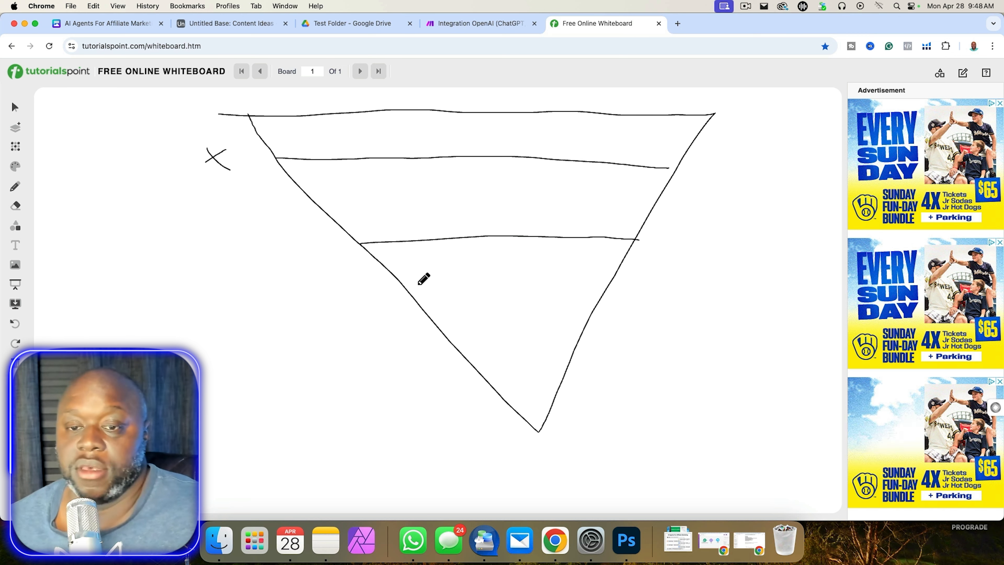
left_click_drag(410, 296, 593, 297)
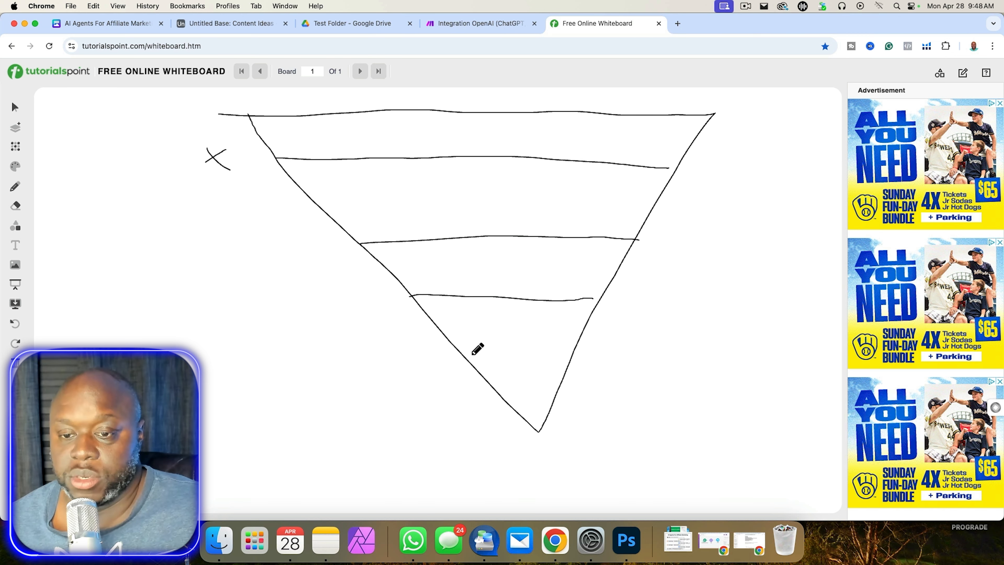
left_click_drag(567, 361, 572, 356)
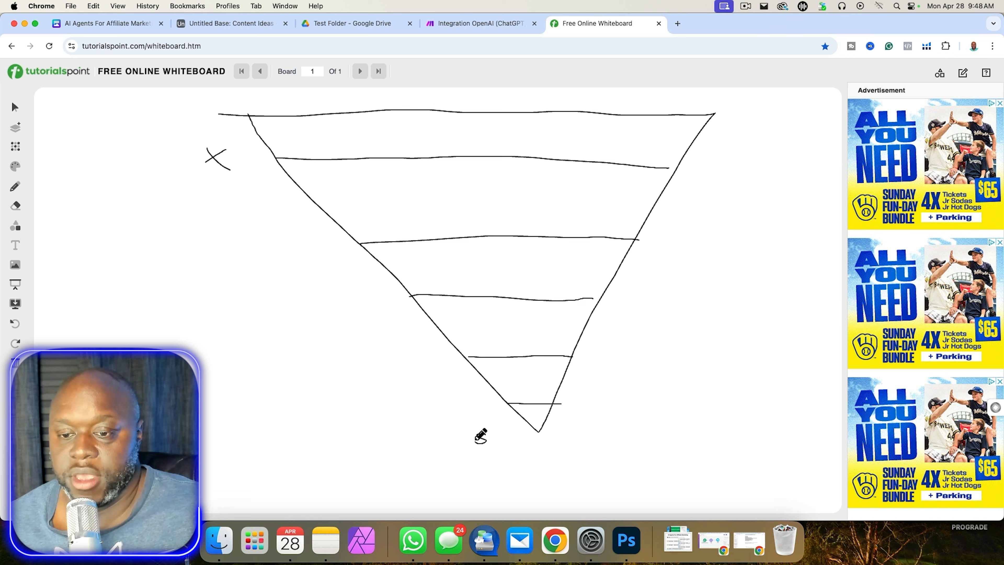
Finish the dollar sign beside the funnel's tip and add a text box left of the funnel reading "Review, unboxing, first impressions,".
left_click_drag(478, 432, 487, 458)
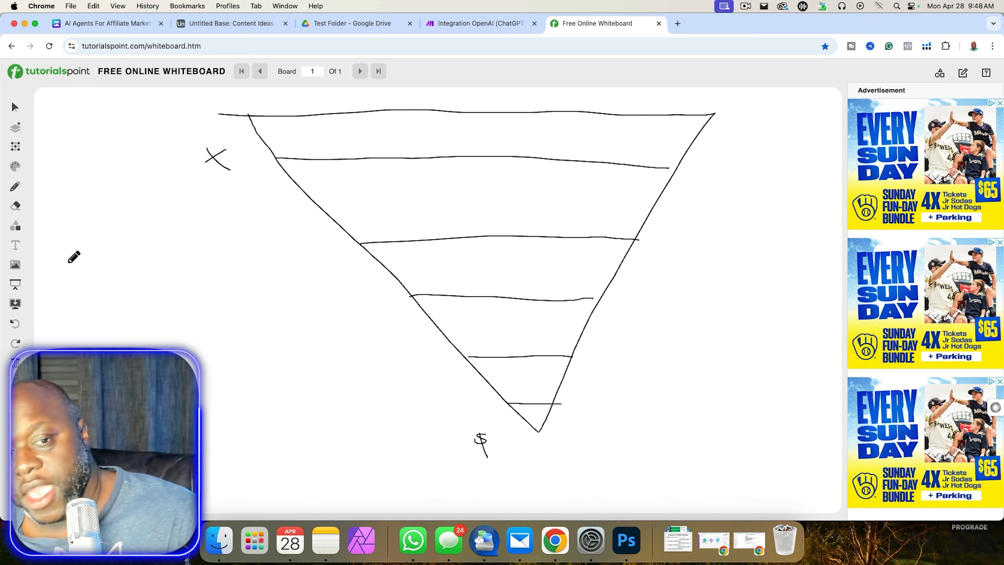
left_click(15, 245)
left_click(52, 225)
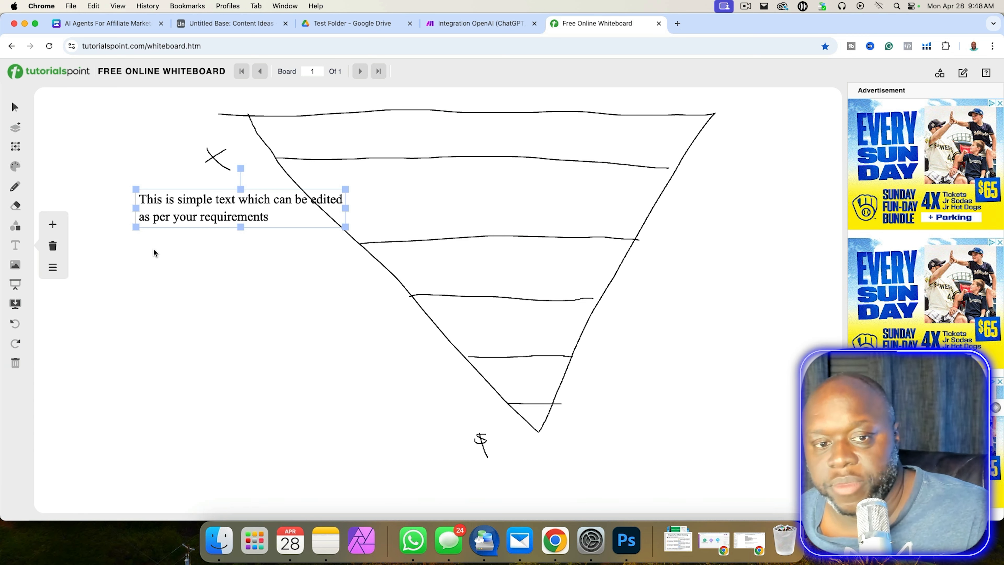
left_click_drag(220, 223, 223, 368)
double_click(293, 362)
left_click_drag(294, 364, 140, 345)
type("Rev")
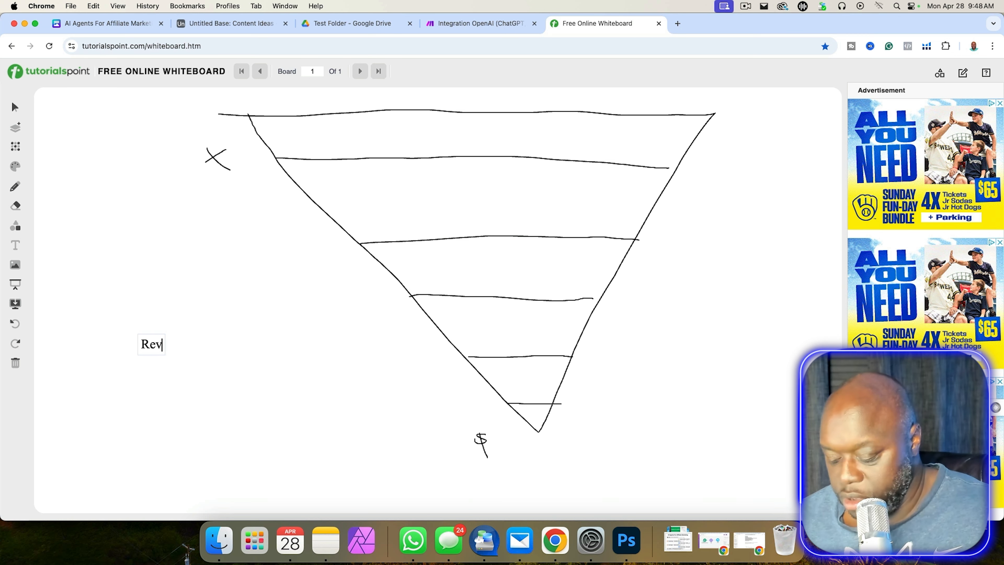
type("iew, unb")
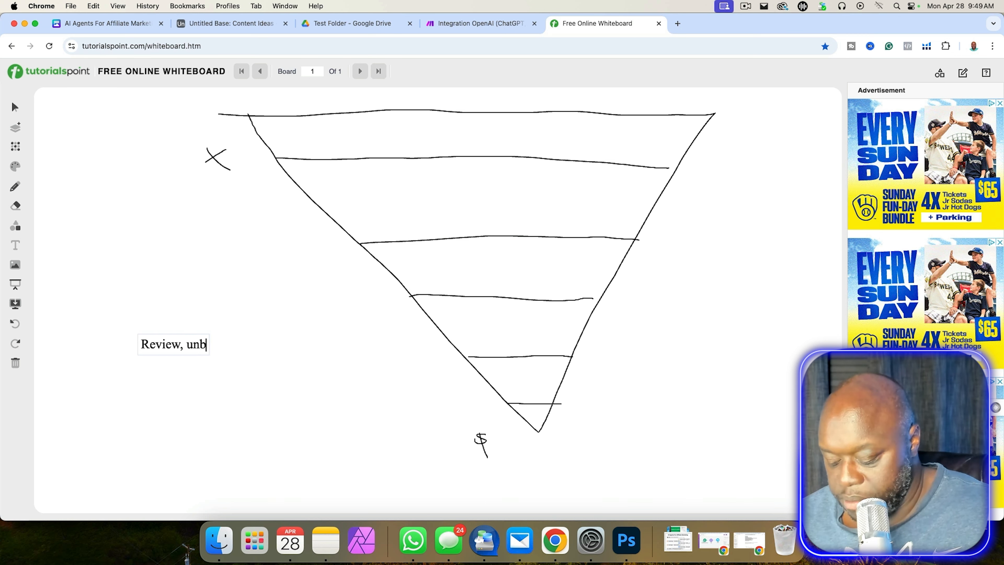
type("oxing, firs")
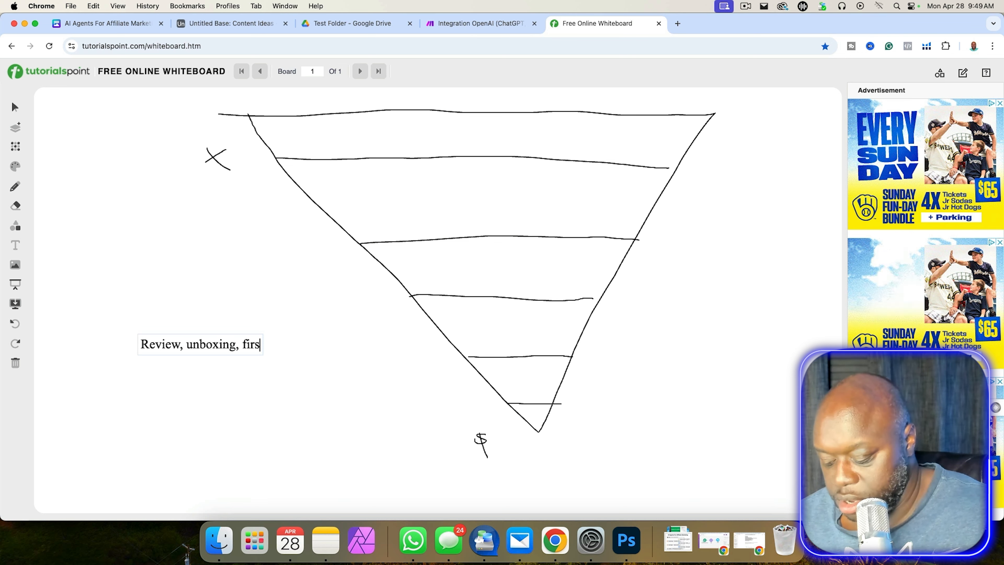
type("t impressions,")
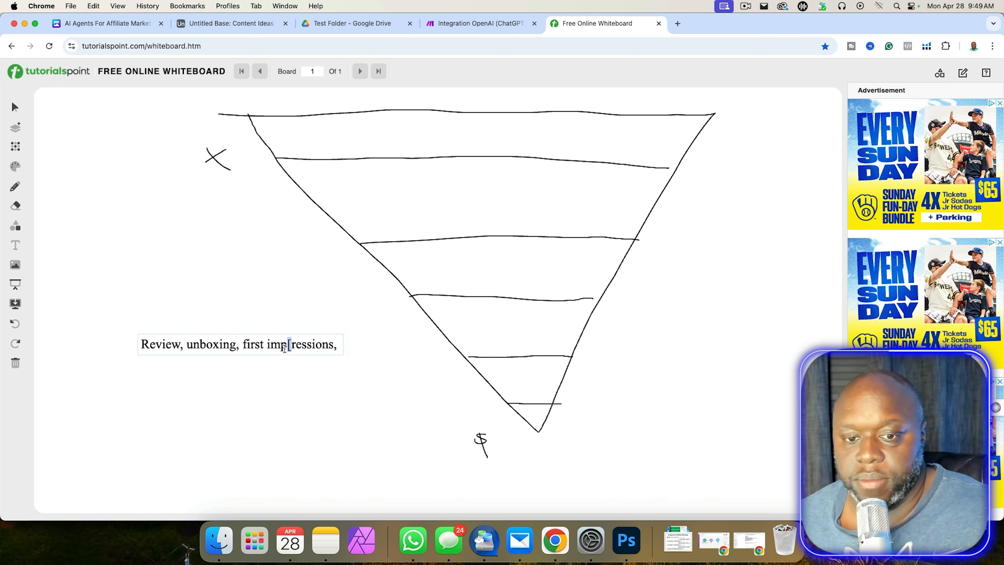
key("BackSpace")
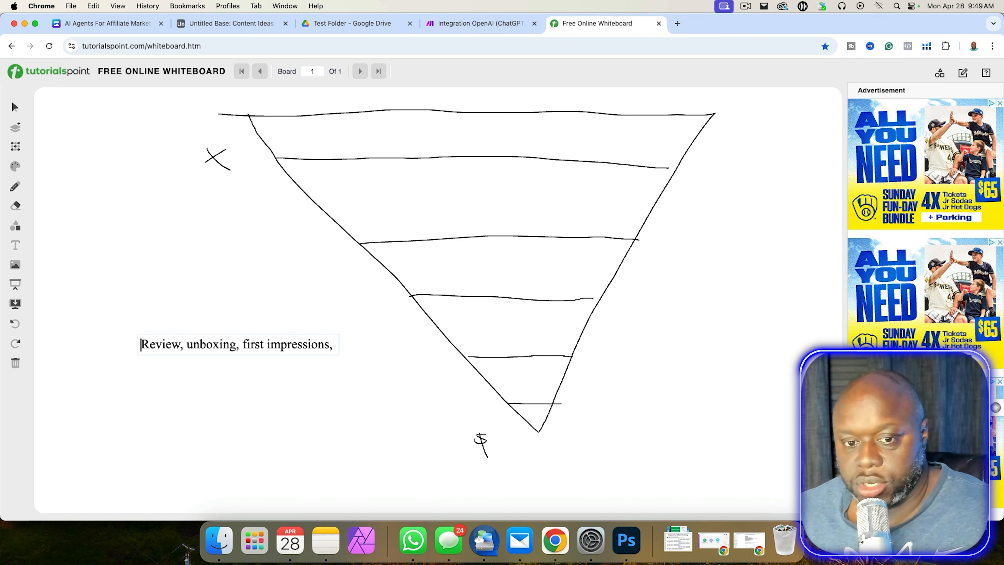
Insert the lines "Product X alts" and "X vs Y" above the review line in the text box.
type("X vs Y")
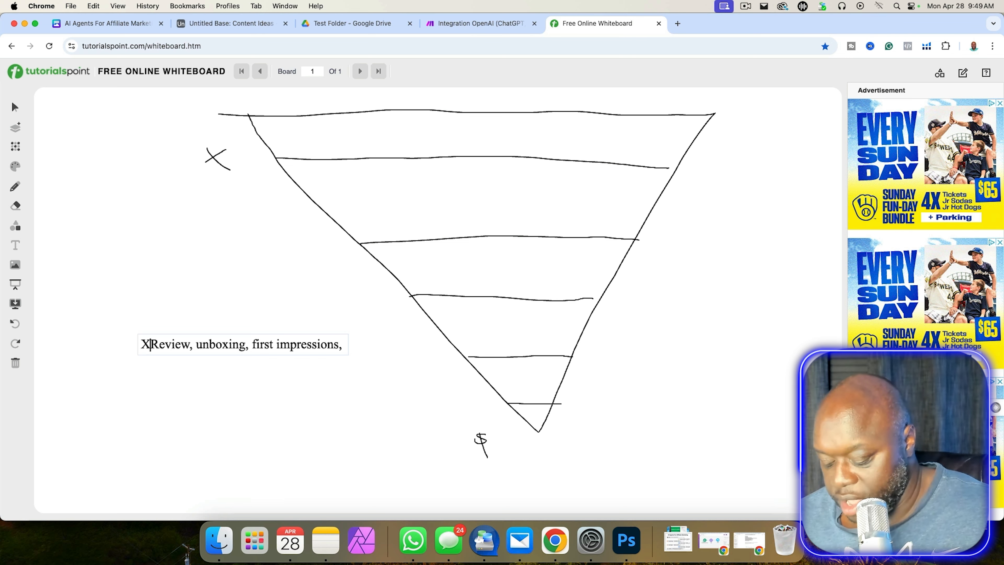
key("Return")
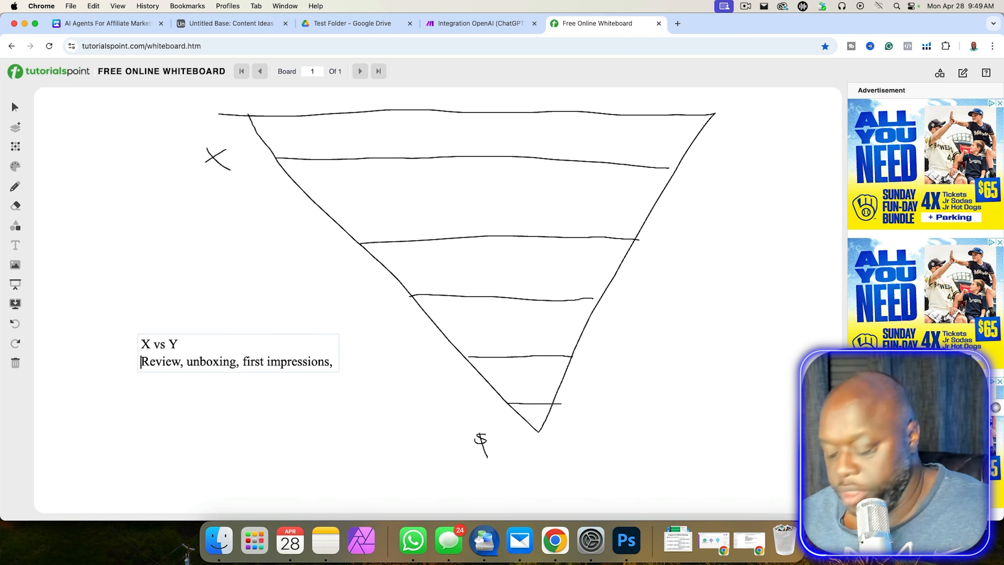
key("Up")
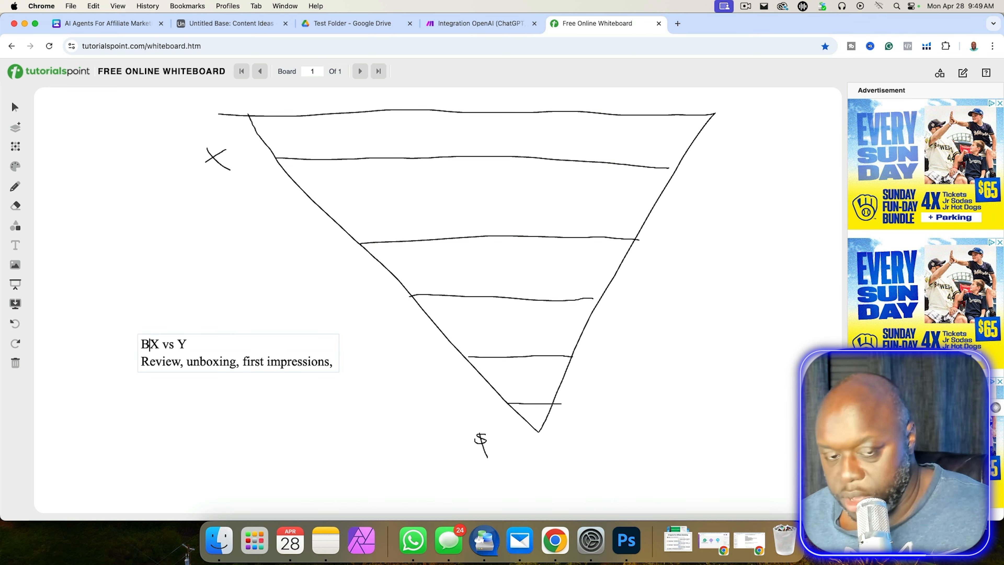
type("Product X ")
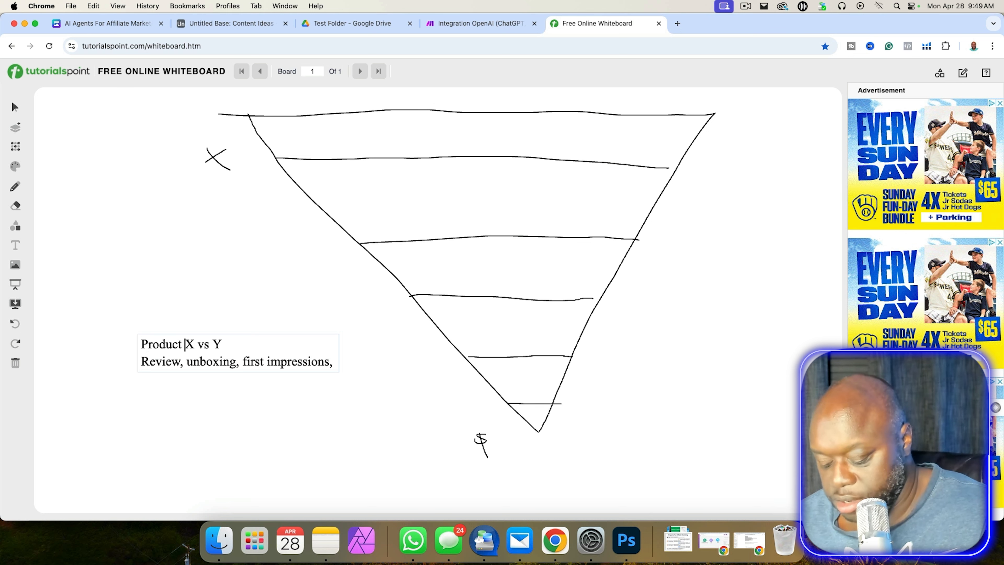
type("altsX")
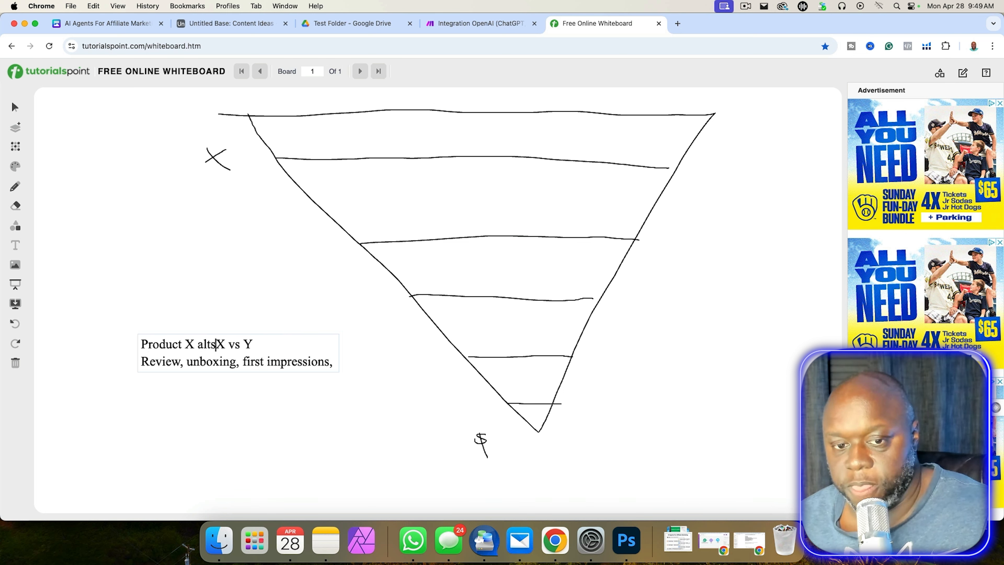
key("Return")
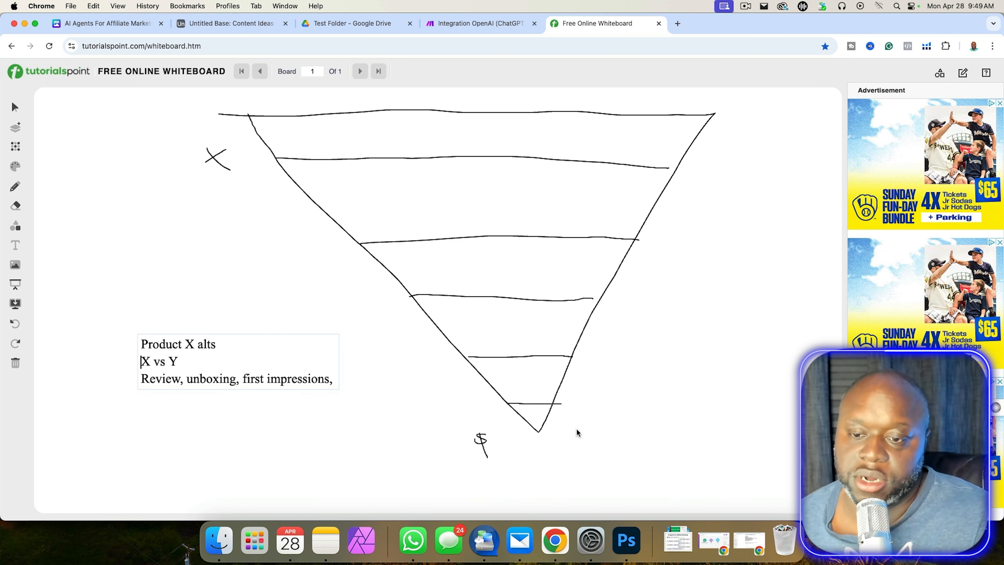
Add "Best X under y" and "Best X for Y" as the first lines of the text box and move it closer to the funnel.
left_click(142, 343)
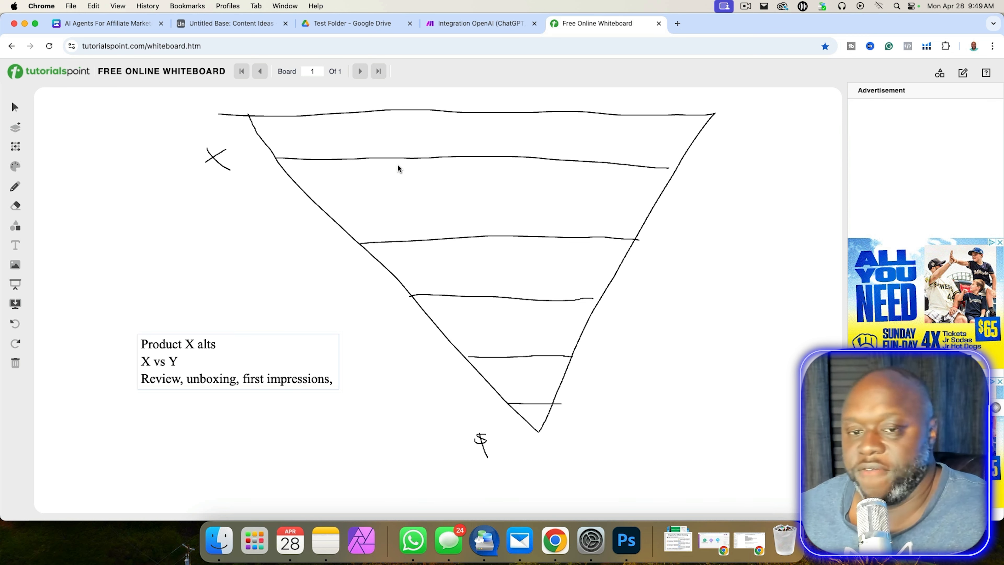
key("Return")
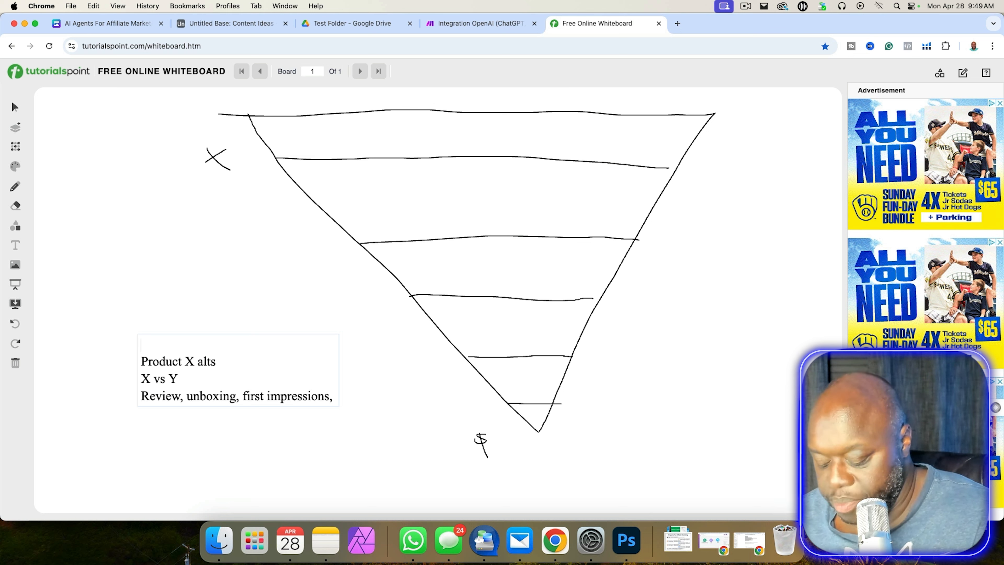
type("Best X for")
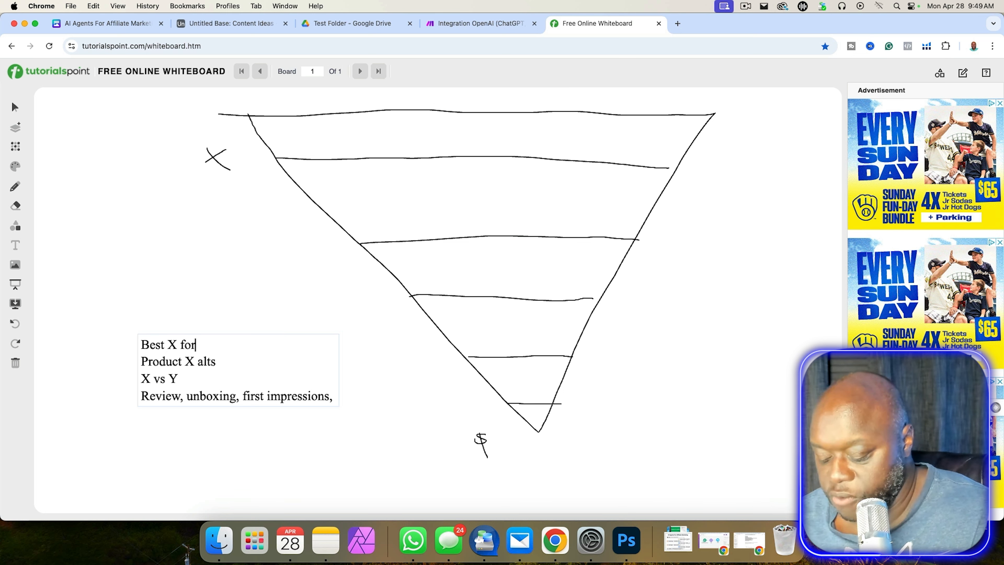
type(" Y")
key("Up")
type("Bes")
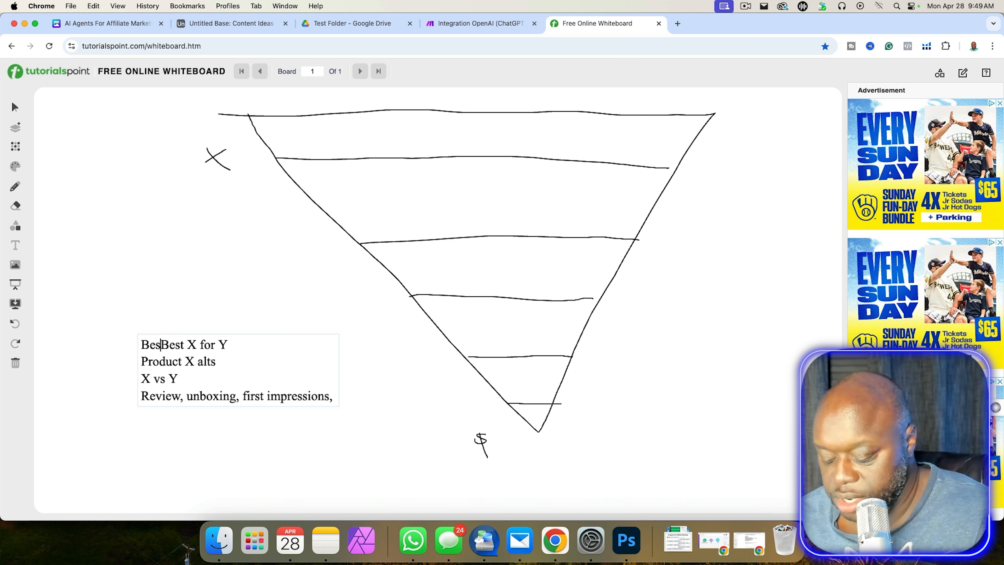
type("t X under")
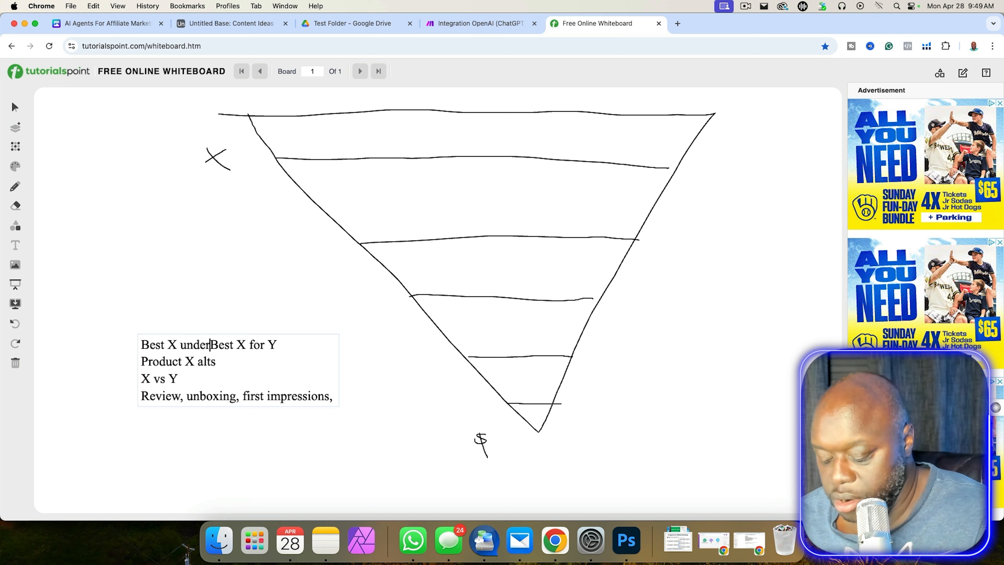
type(" y")
key("Return")
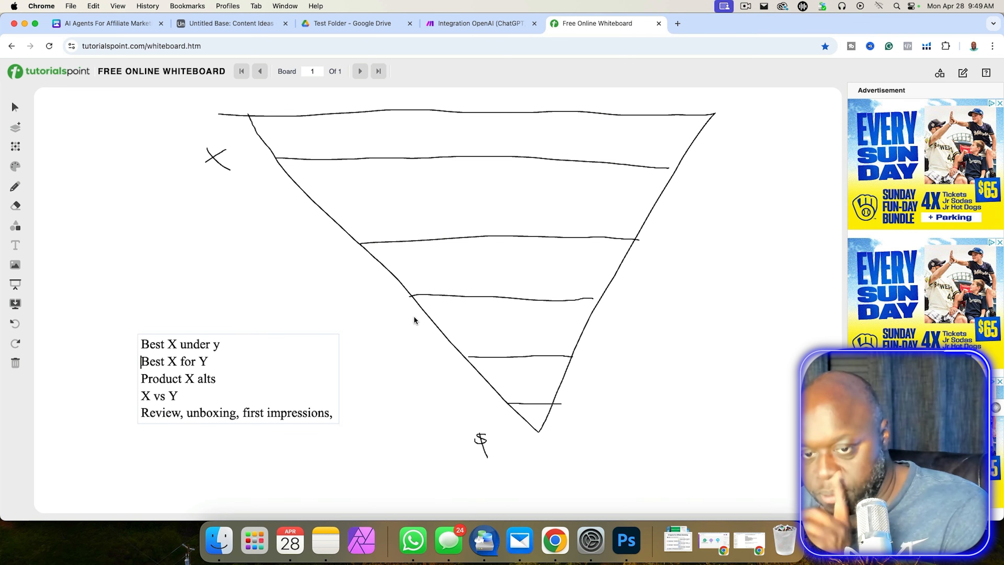
left_click_drag(238, 402, 292, 379)
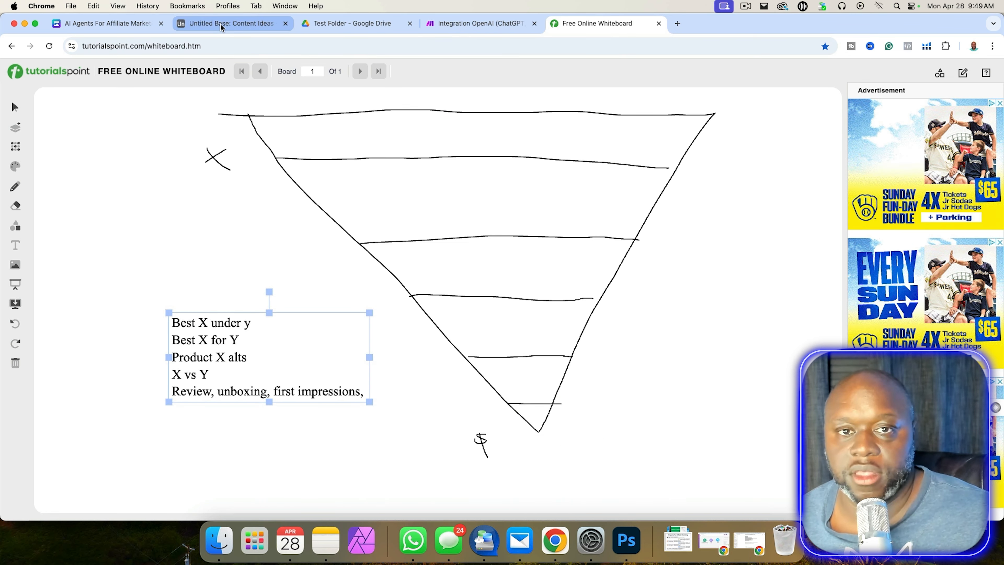
Review the Content Ideas table in Airtable and compare it with the affiliate marketing flowchart in Canva.
left_click(229, 23)
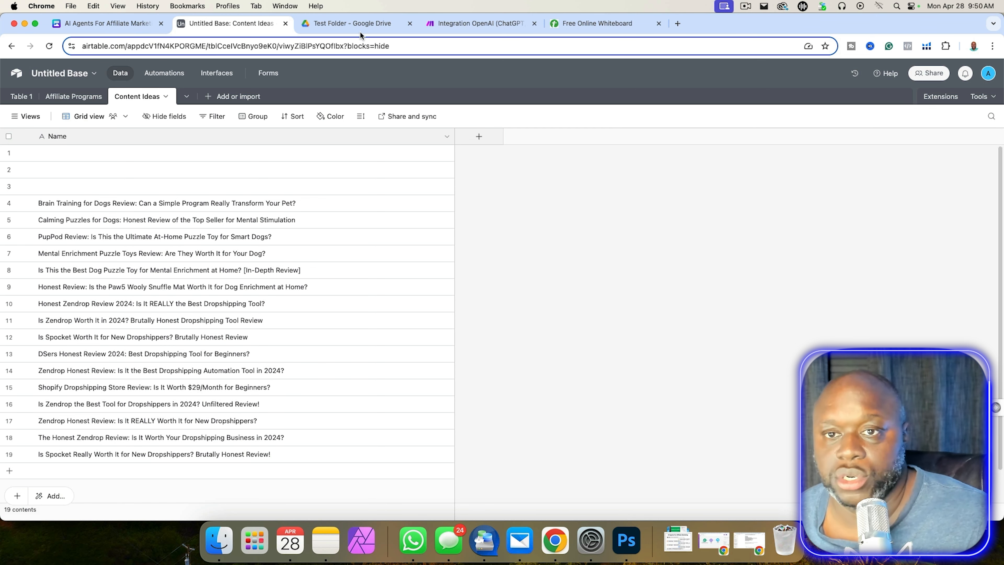
left_click(111, 29)
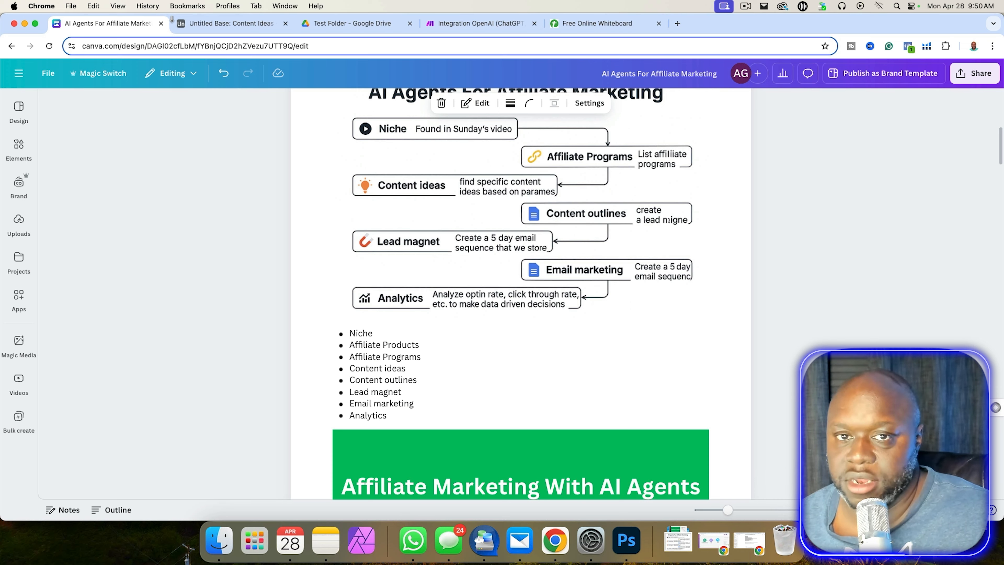
left_click(219, 24)
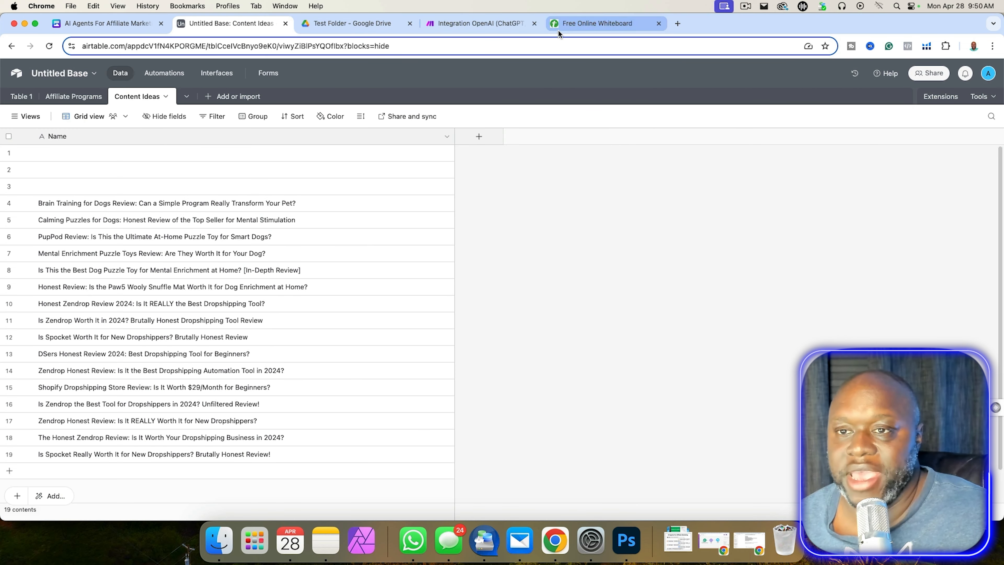
Switch to the Make scenario and delete the unconnected Airtable Get a Record module.
left_click(475, 25)
left_click_drag(789, 314, 525, 308)
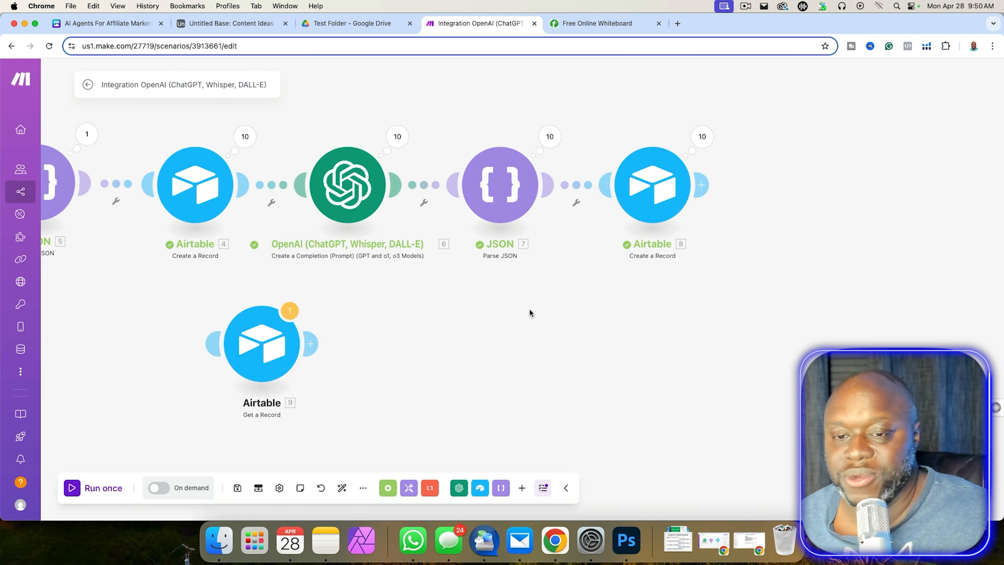
left_click_drag(374, 413, 177, 313)
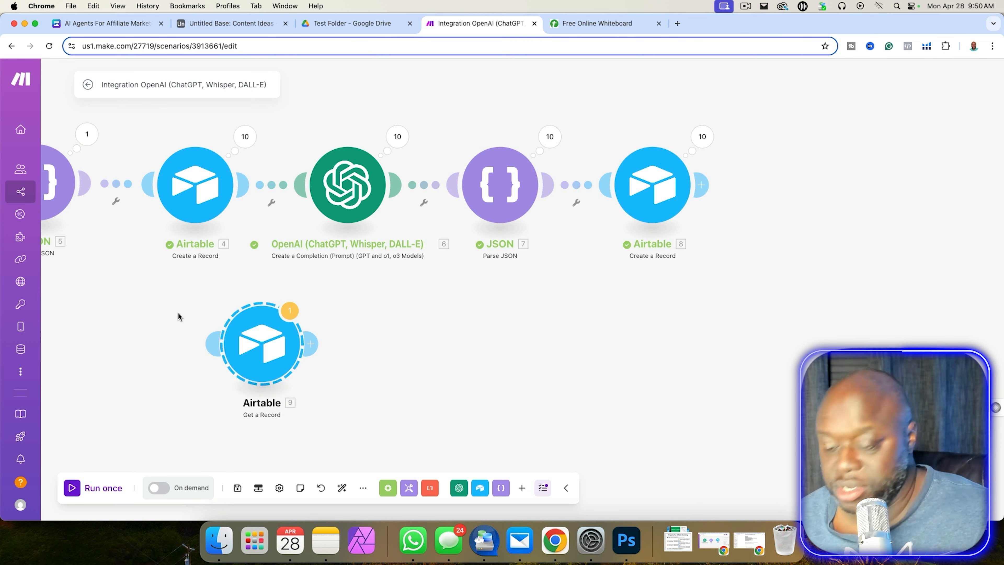
key("Delete")
left_click_drag(799, 382, 618, 424)
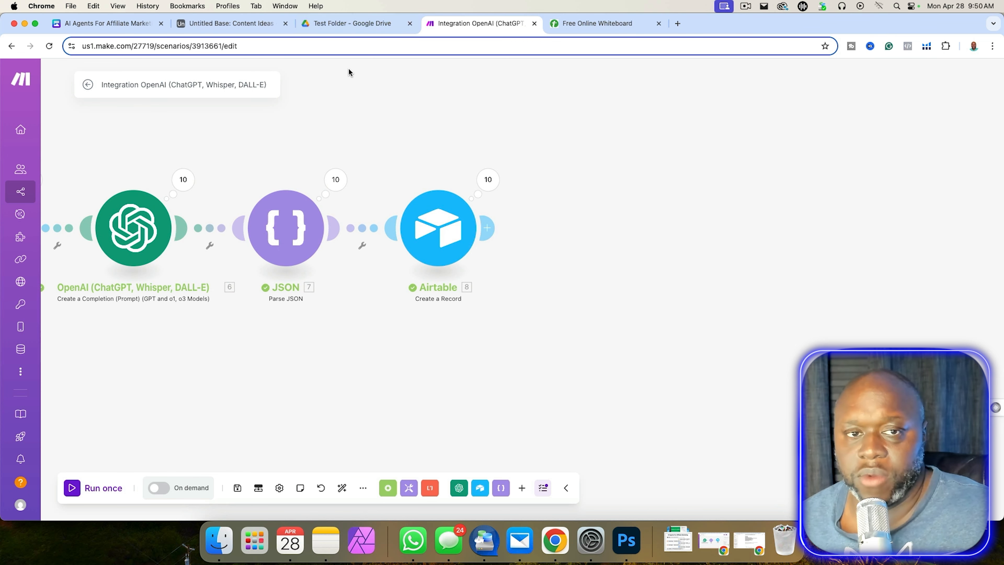
View the AI Agents For Affiliate Marketing flowchart in Canva, and return to the online whiteboard to add a second blank board.
left_click(125, 27)
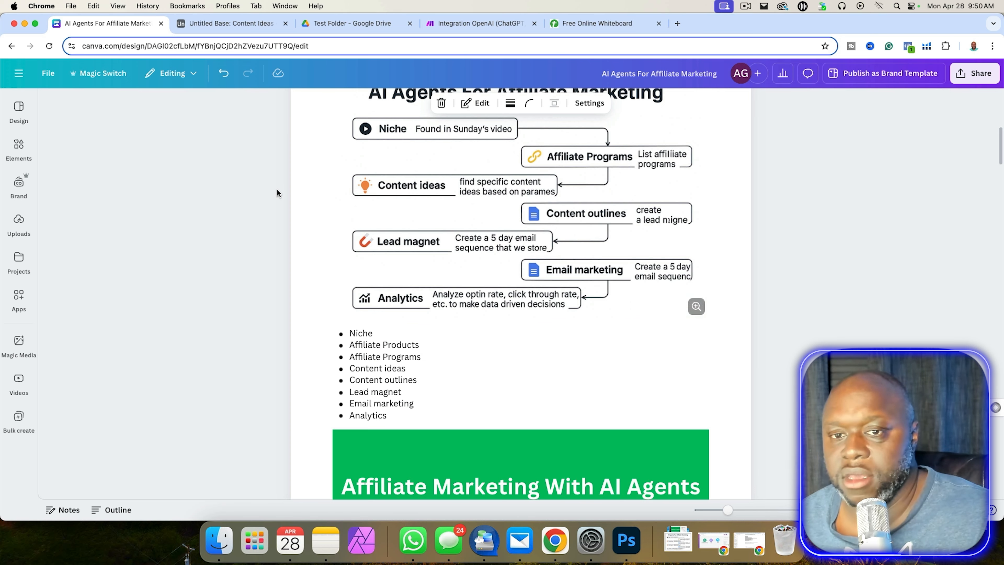
scroll(445, 192, "up", 3)
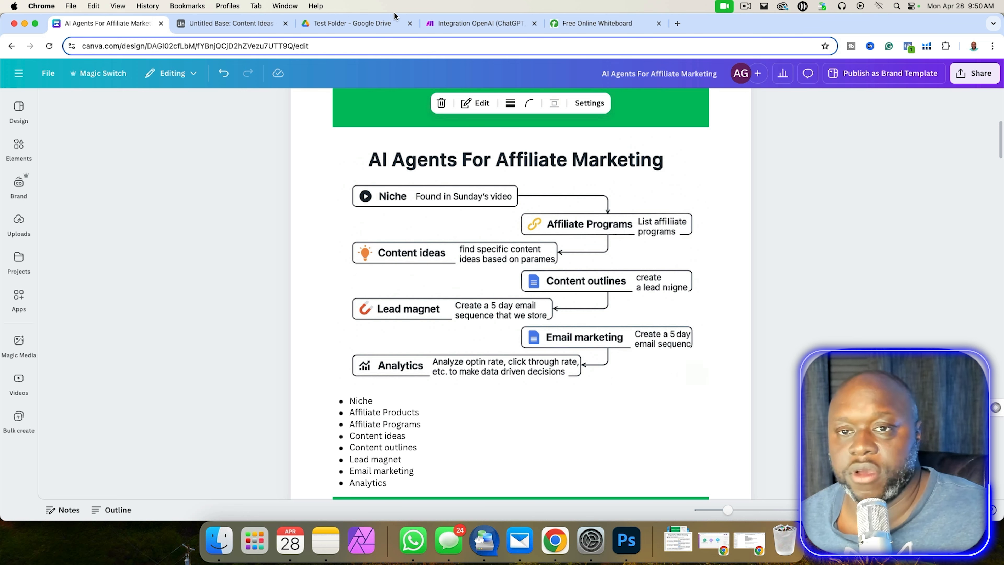
left_click(605, 23)
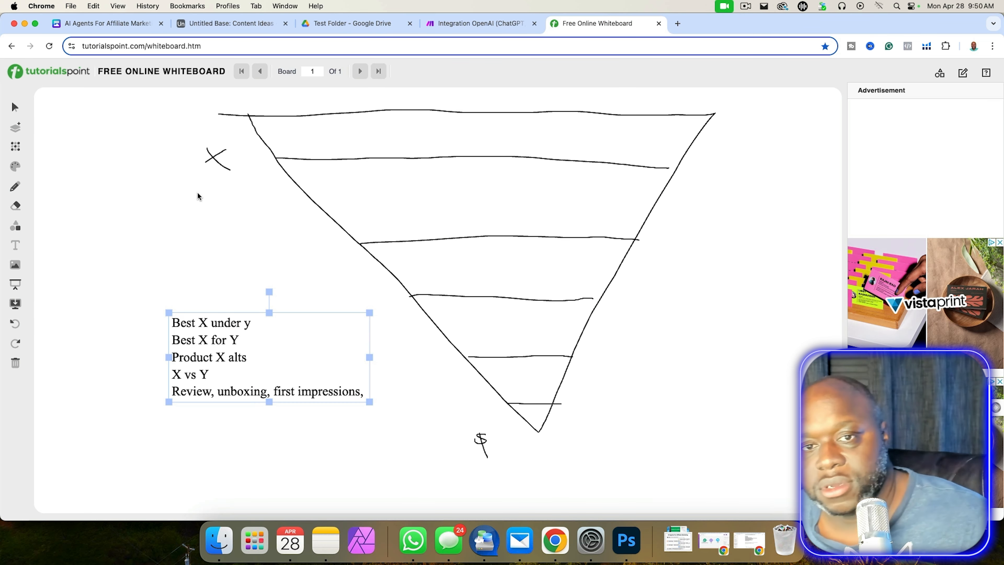
left_click(16, 127)
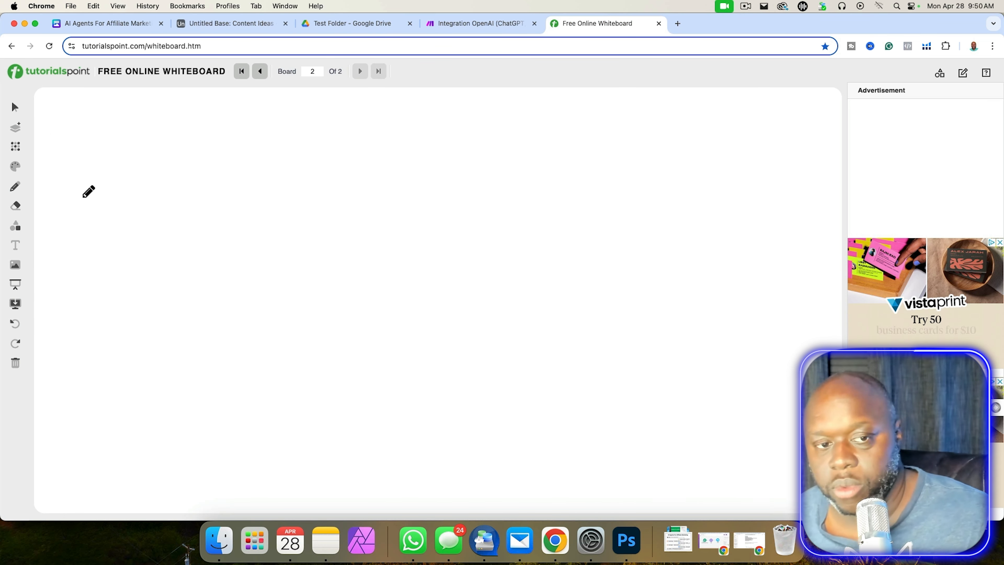
Add a text box on the second board with "Finds content ideas" as its first line.
left_click(15, 246)
left_click(53, 225)
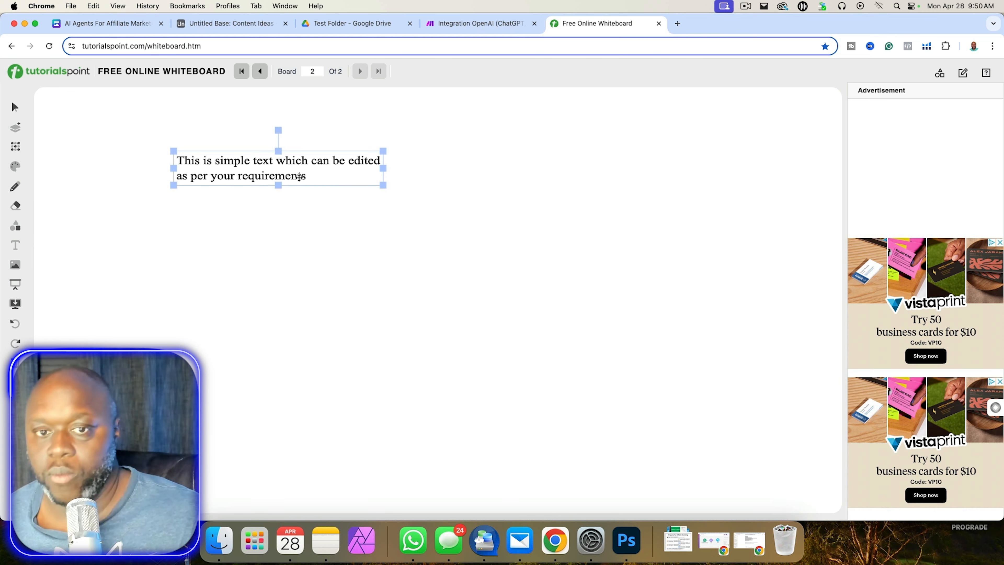
double_click(318, 176)
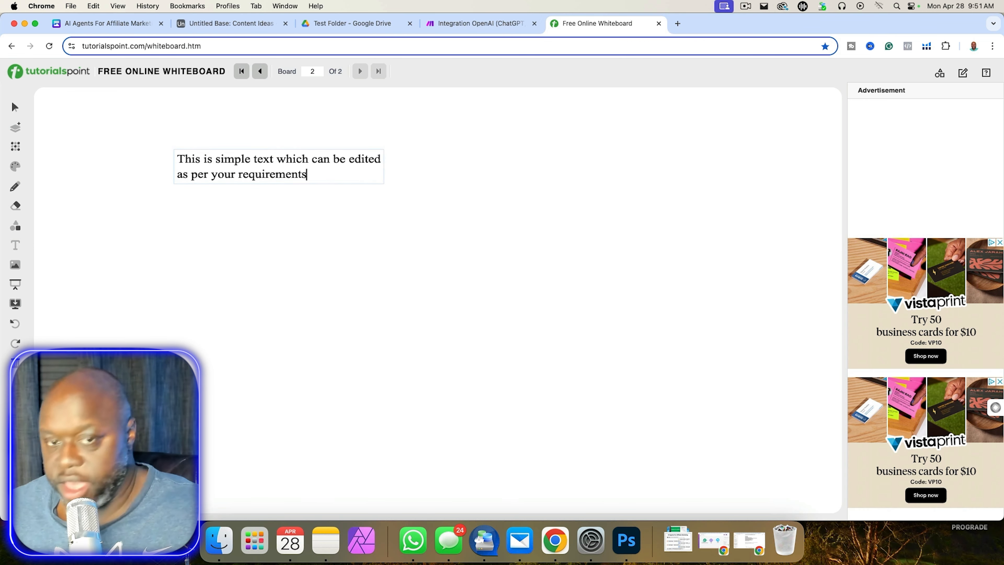
key("super+a")
type("Find")
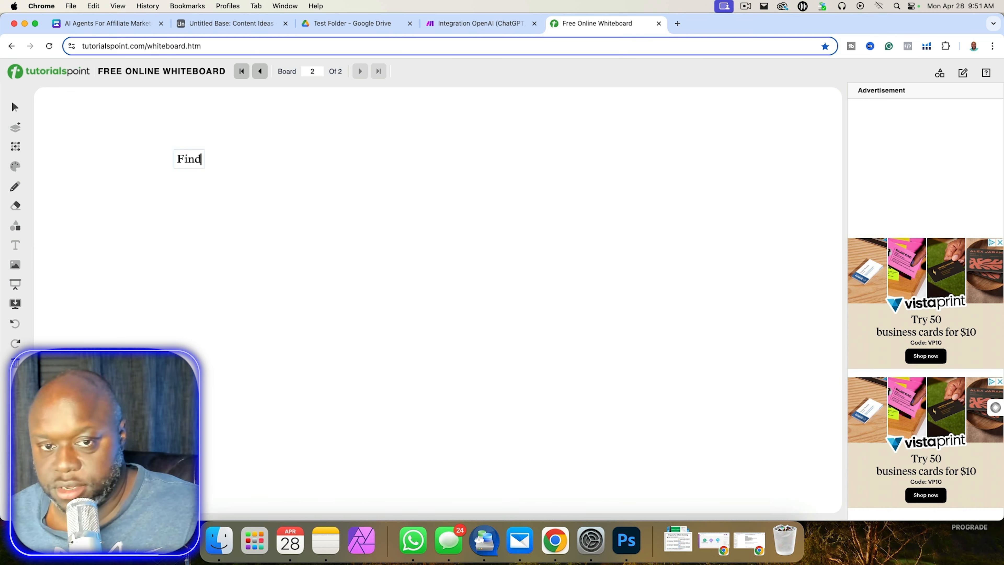
type("s content ideas")
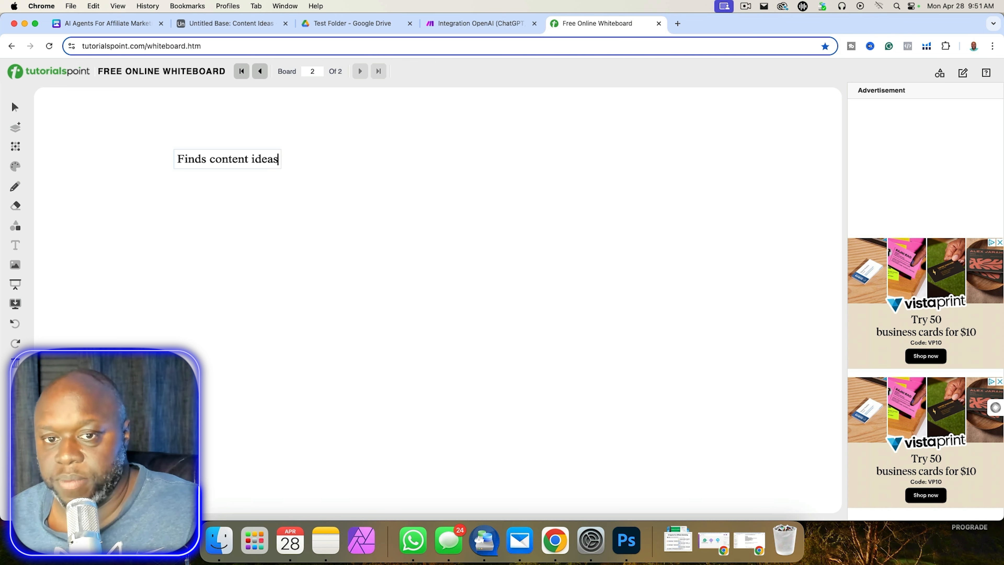
key("Return")
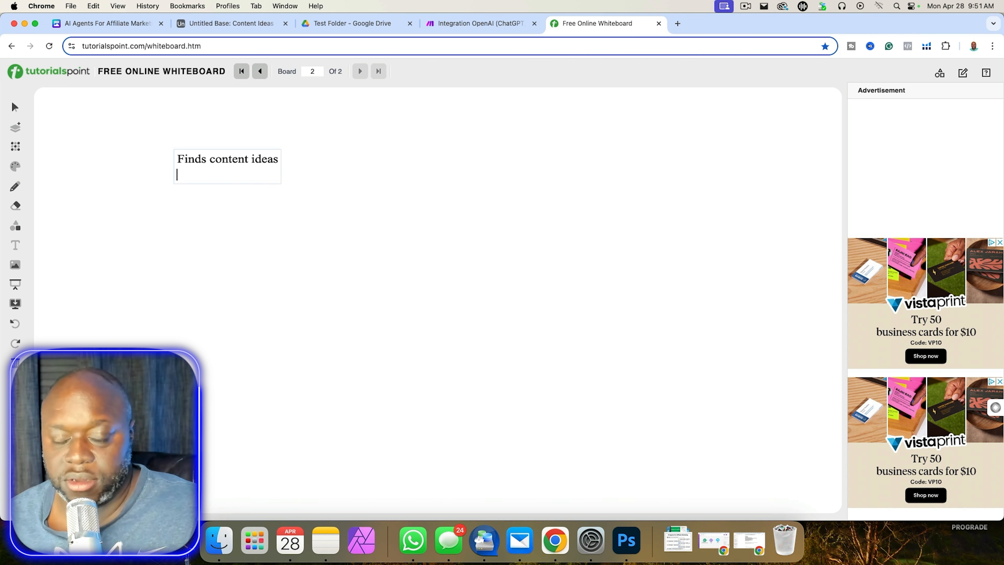
Add the second line "Only find content ideas based on a platform -> YouTube, Reddit, Google News" to the text box.
type("On")
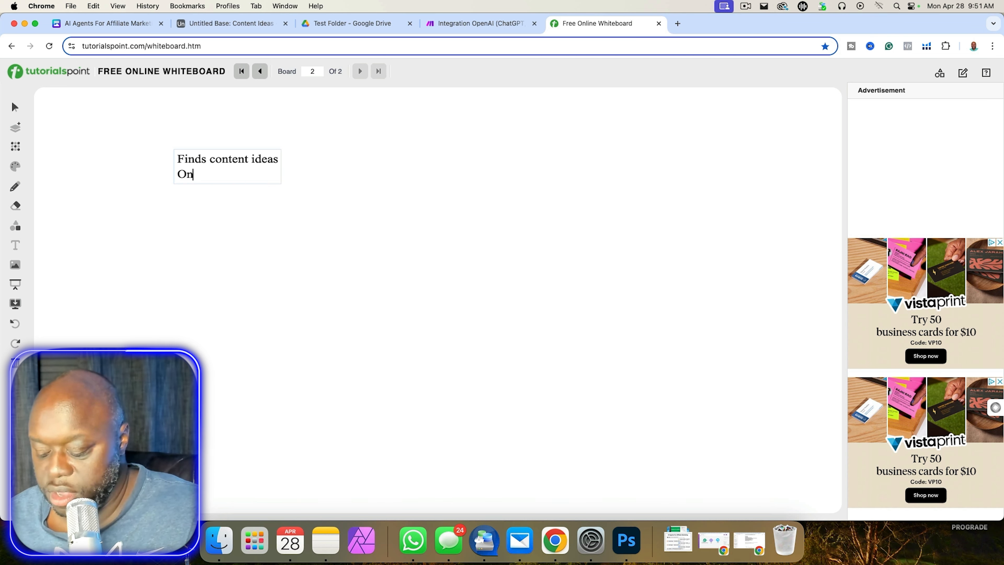
type("ly find content ")
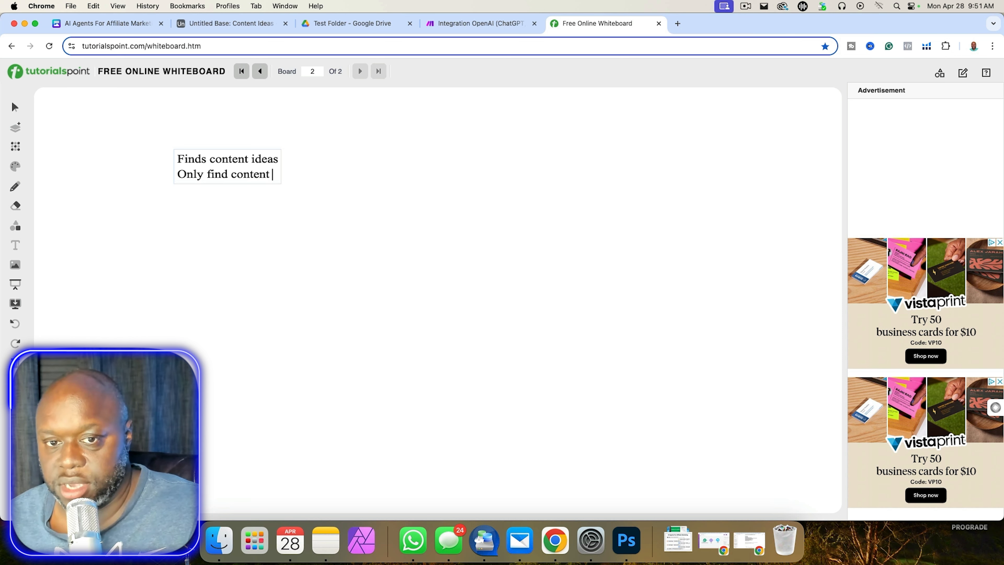
type("ideas bas")
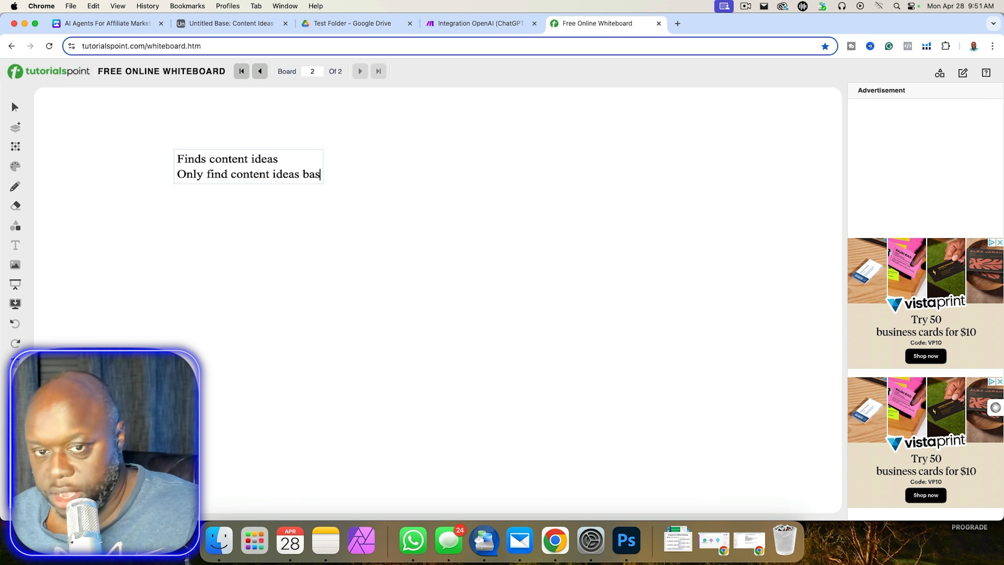
type("ed on a pl")
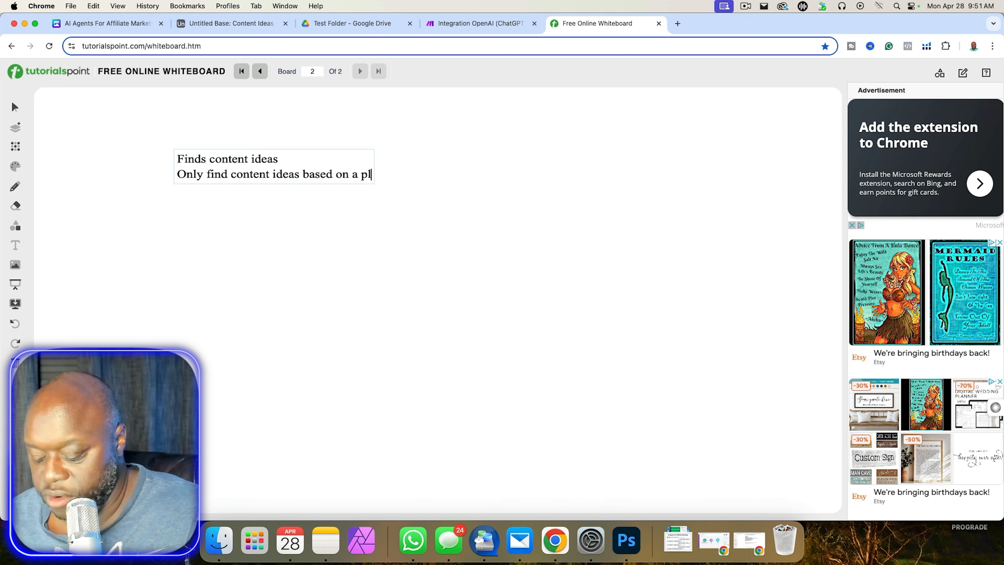
type("atform")
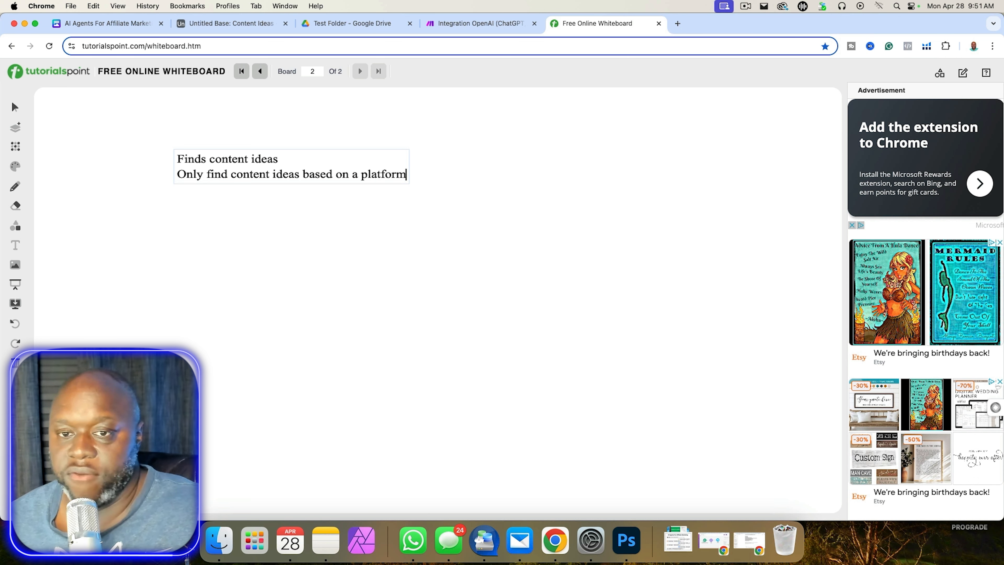
type(" ->")
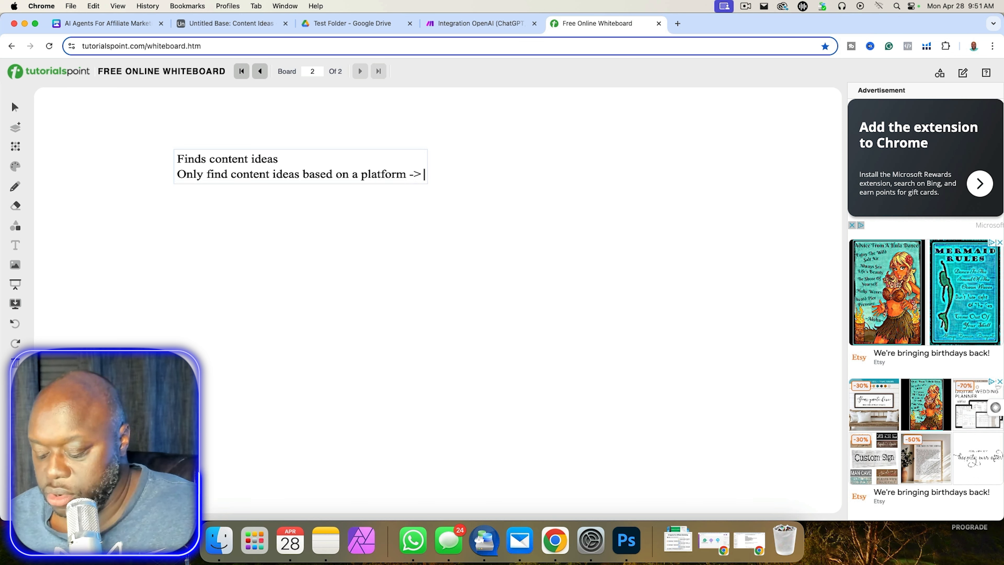
type(" YouTubes")
key("BackSpace")
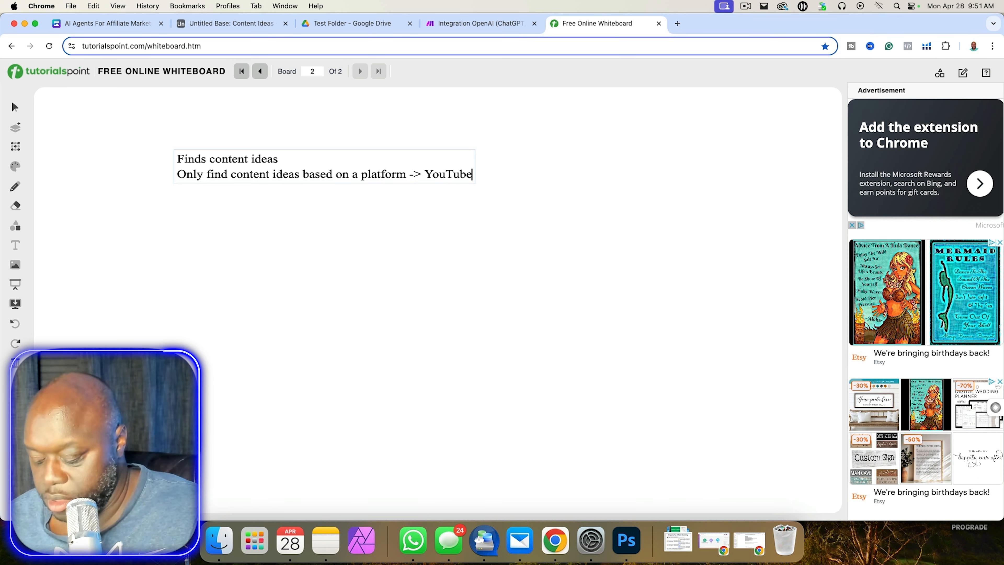
type(", Reddit, ")
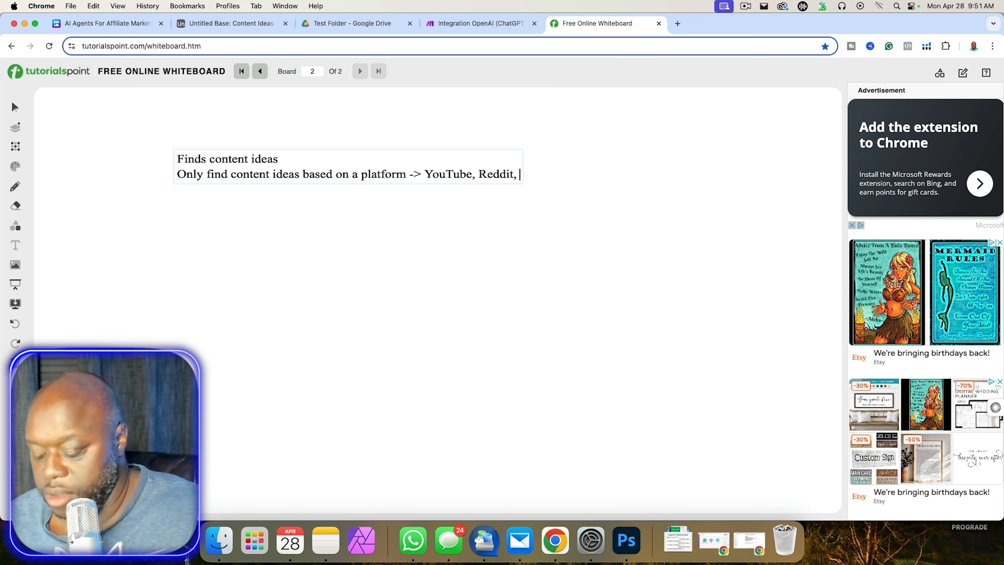
type("Google ")
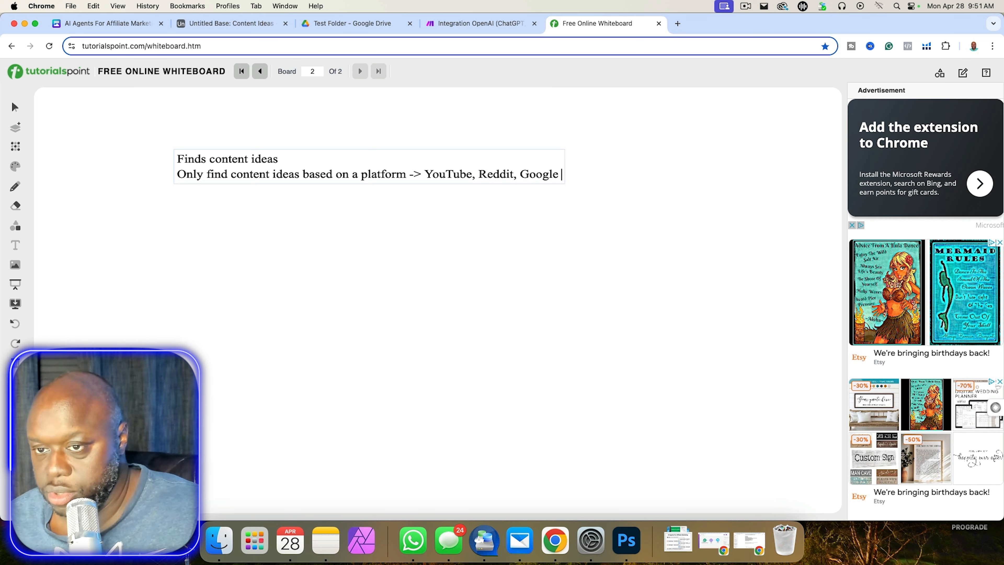
type("News")
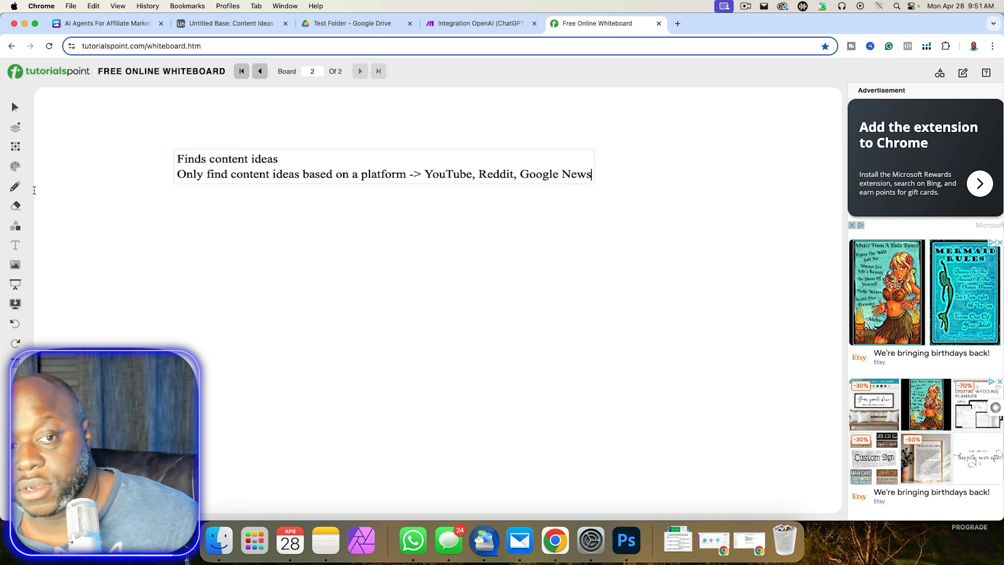
Handwrite a short word with the pencil on the blank area below the text.
left_click(16, 187)
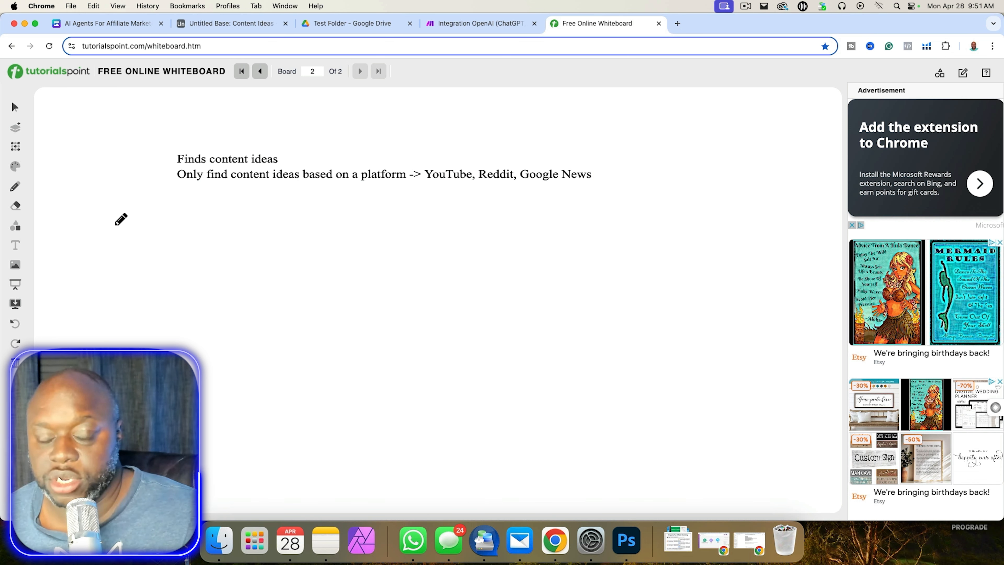
left_click_drag(125, 234, 124, 253)
left_click_drag(142, 240, 186, 247)
left_click_drag(167, 240, 202, 240)
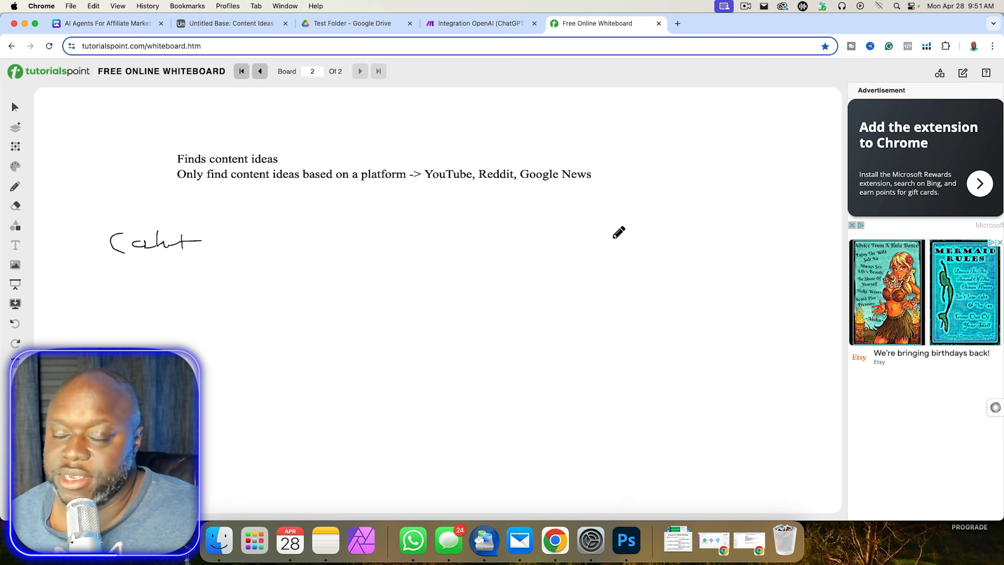
Switch to the Make scenario and look over its module chain from the first OpenAI module to the last Airtable module.
left_click(478, 25)
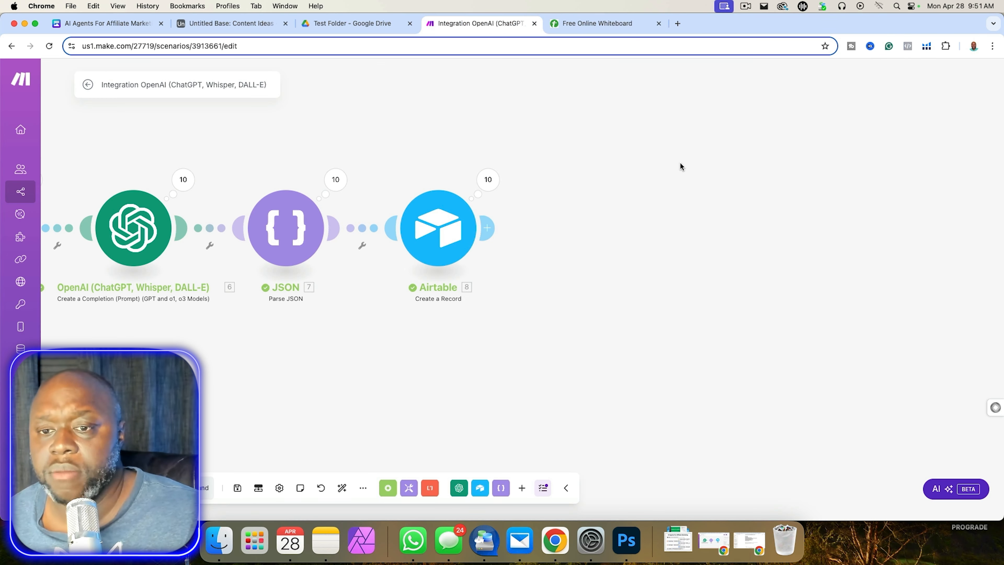
left_click_drag(228, 364, 266, 335)
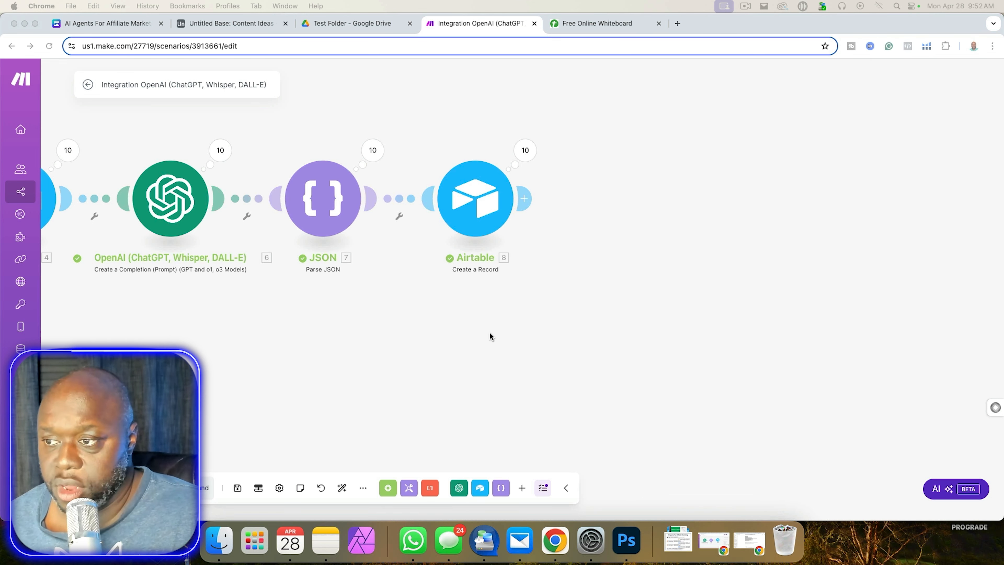
left_click_drag(426, 333, 907, 336)
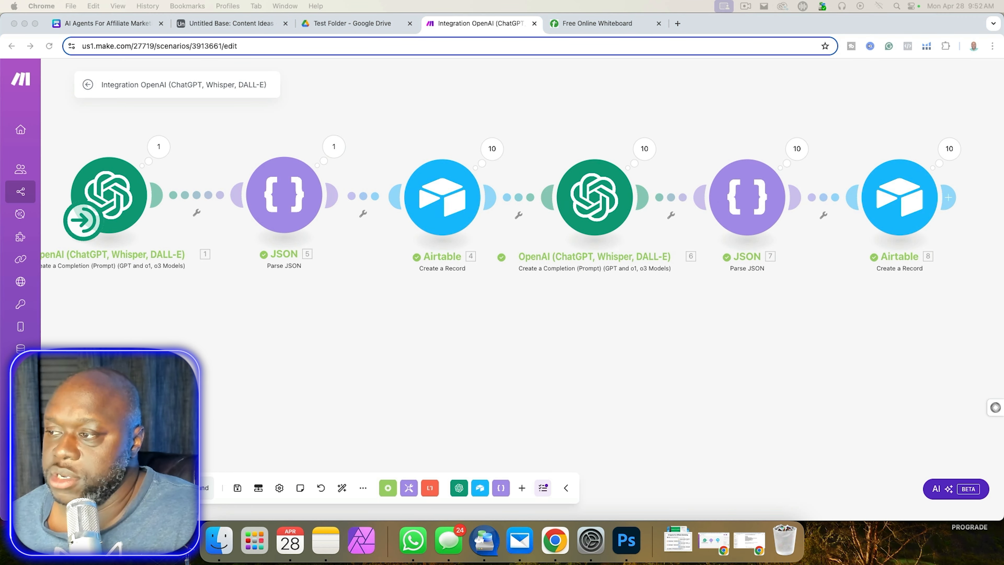
left_click(432, 418)
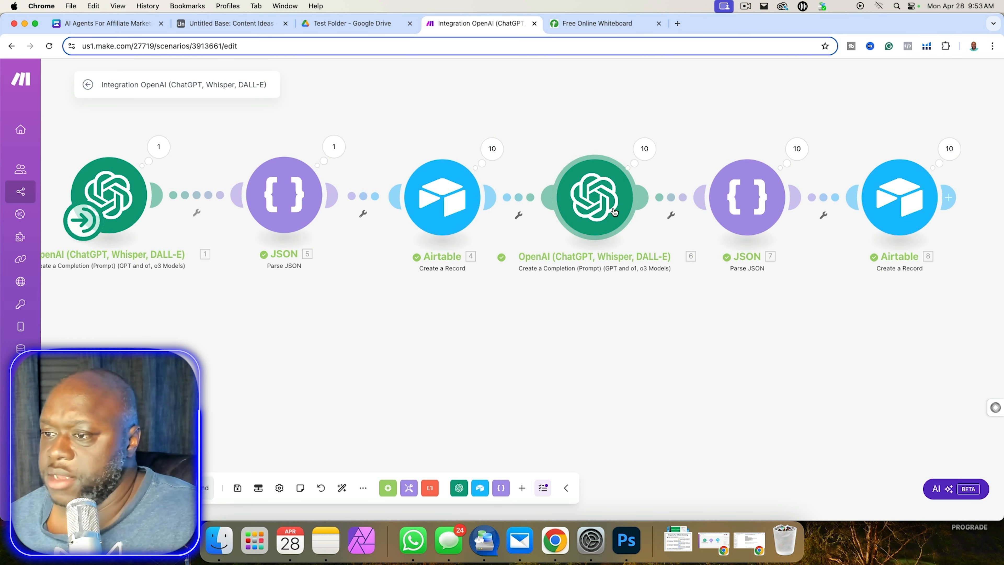
scroll(765, 337, "right", 6)
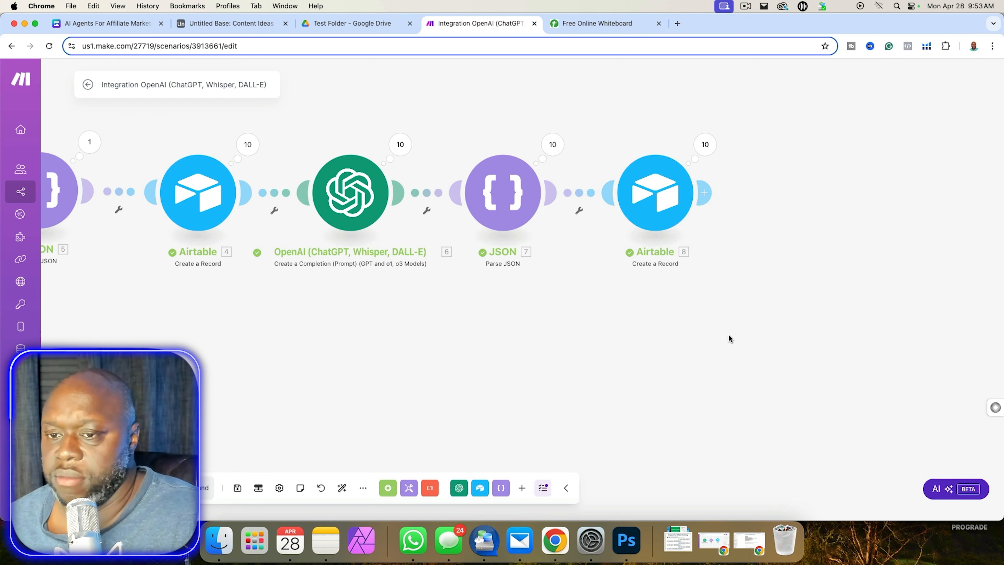
Unlink the last Airtable module from the second Parse JSON module and move it away to open a gap.
left_click(578, 212)
left_click(562, 239)
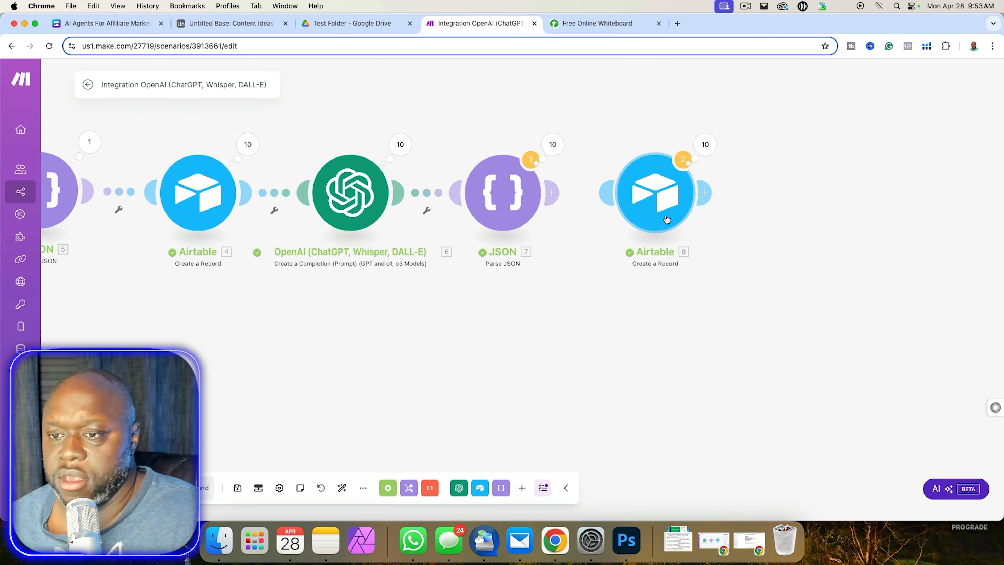
left_click_drag(662, 215, 905, 211)
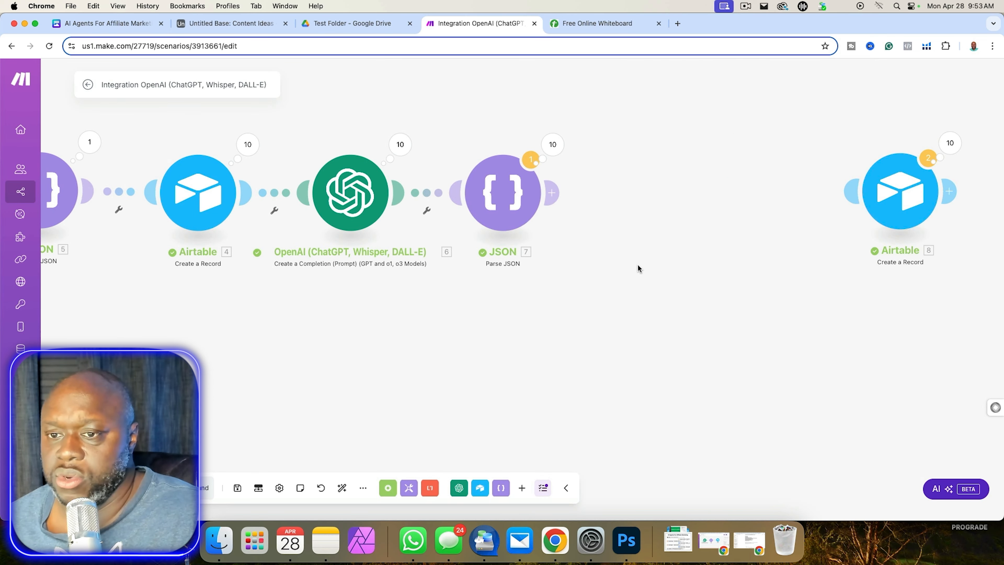
Add an OpenAI Create a Completion (Prompt) module after the second Parse JSON module.
left_click(554, 193)
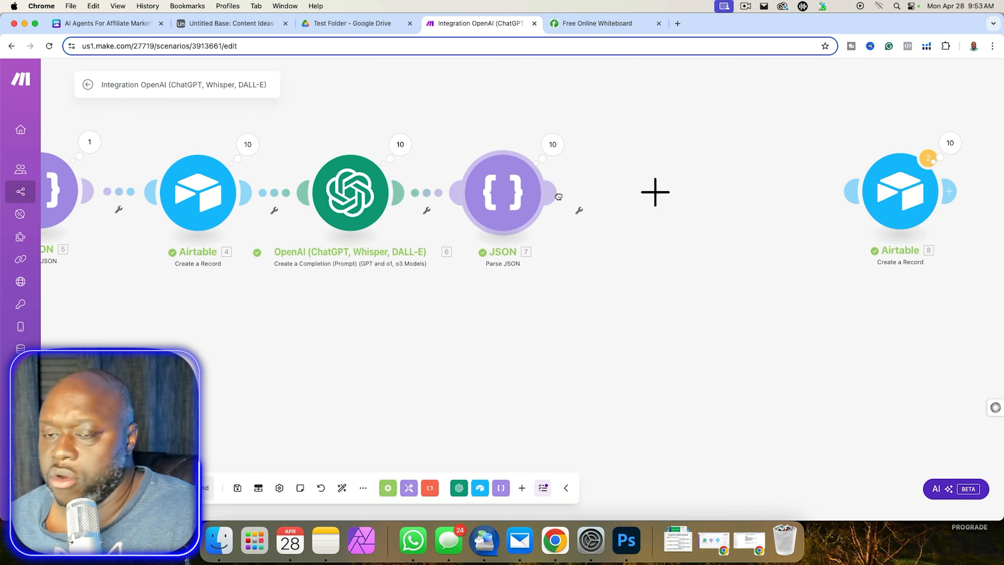
left_click(806, 111)
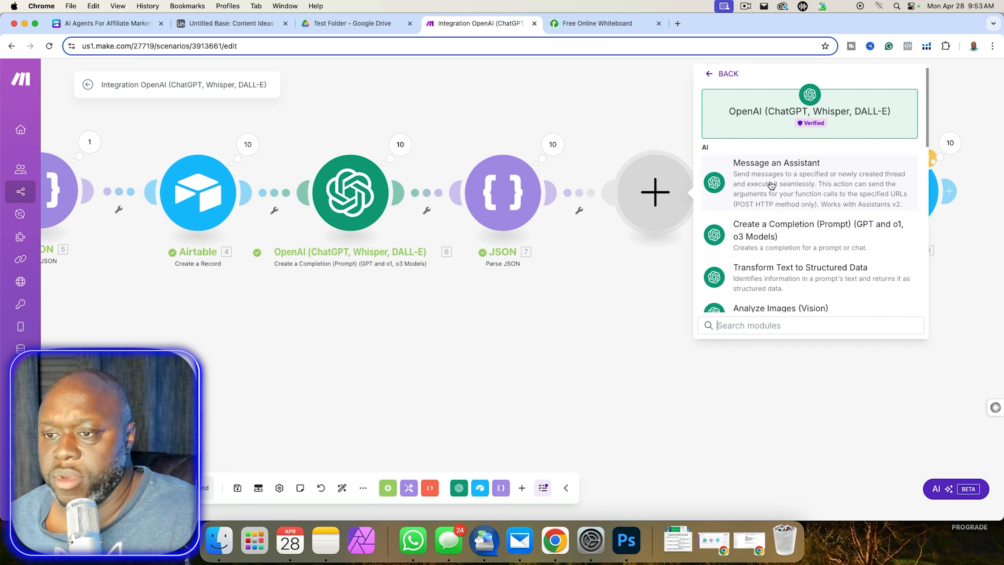
left_click(791, 234)
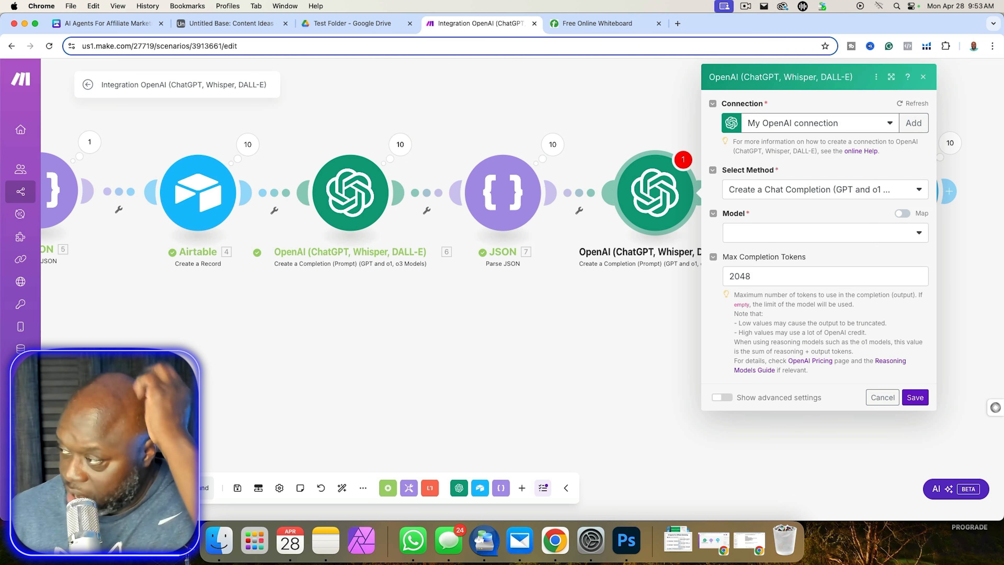
Set the new OpenAI module's model to chatgpt-4o-latest and add a message with the User role.
left_click(732, 231)
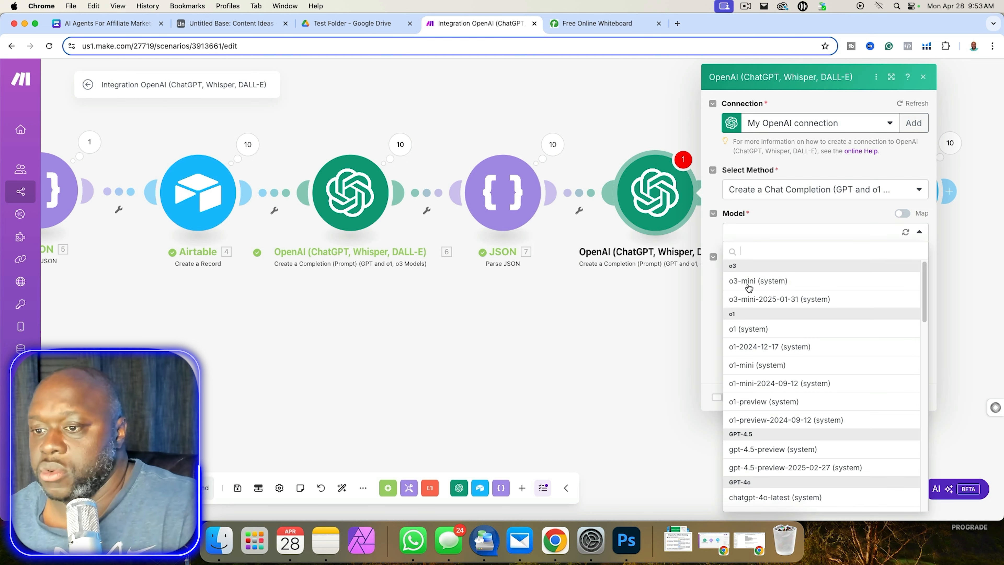
scroll(807, 408, "down", 3)
left_click(796, 431)
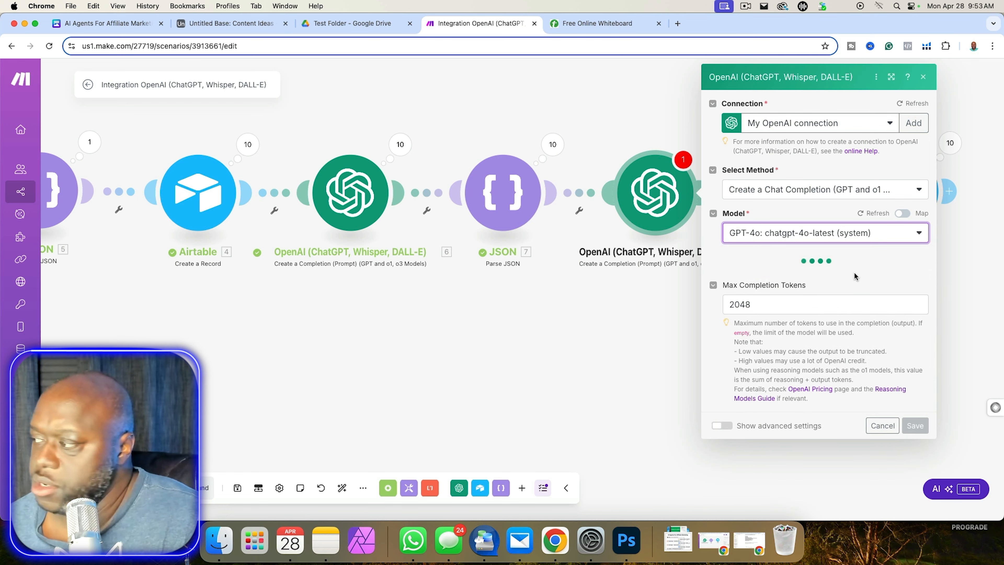
left_click(755, 276)
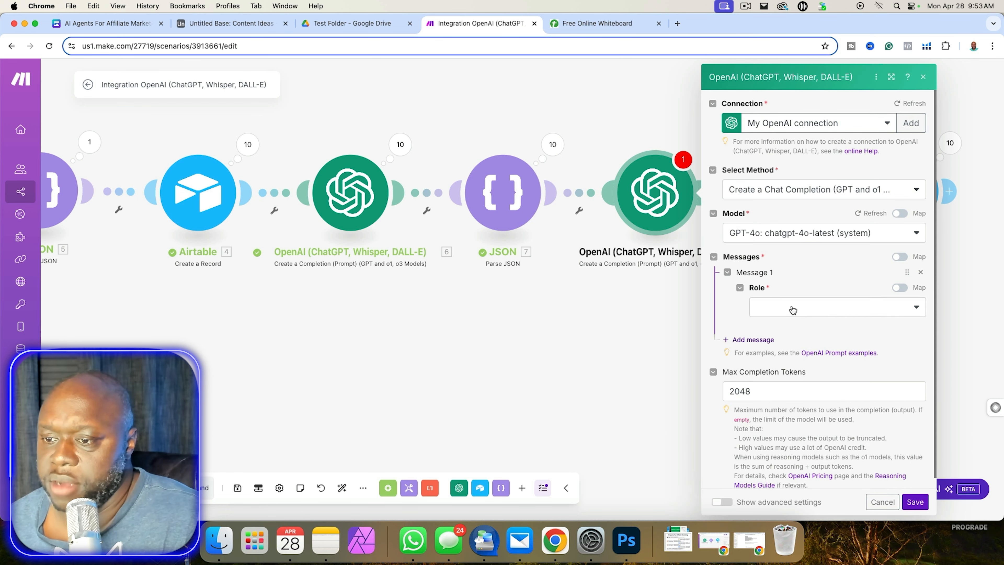
left_click(794, 310)
left_click(791, 323)
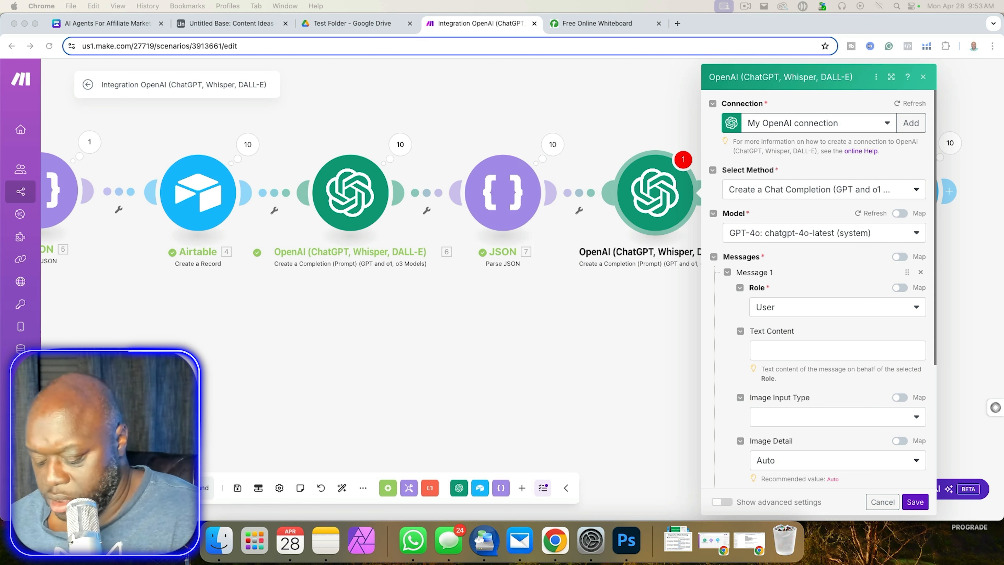
Paste the prepared YouTube video outline prompt as the message's text content.
left_click(770, 353)
left_click(776, 352)
key("super+v")
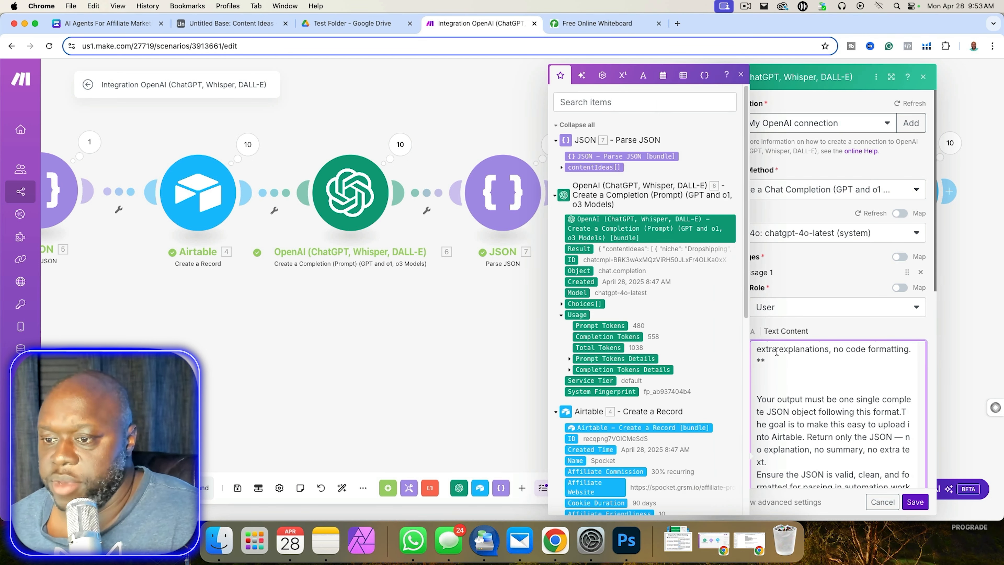
Check the pasted prompt and remove the mapped contentIdeas title variable after "Video idea:".
scroll(830, 380, "down", 10)
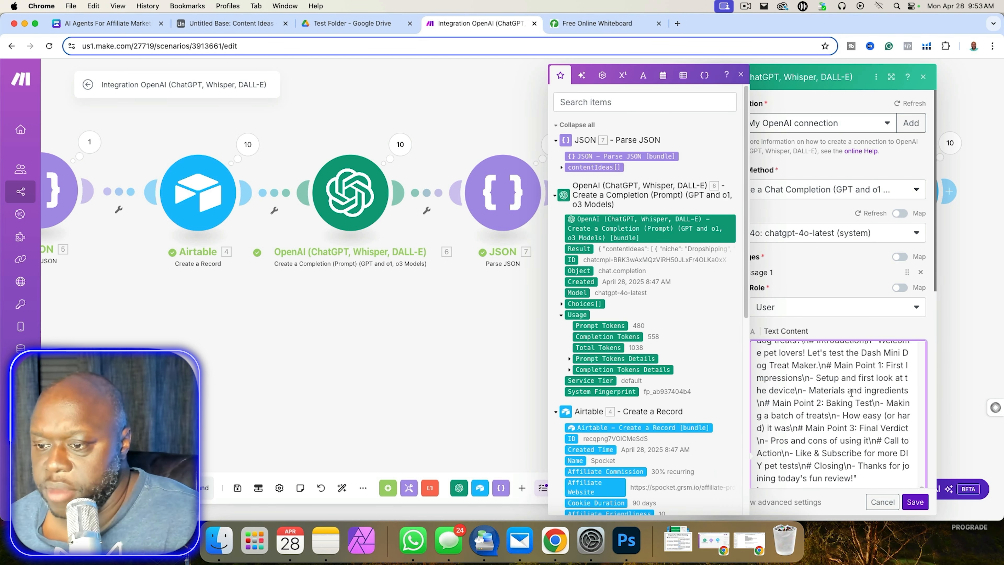
scroll(814, 456, "up", 10)
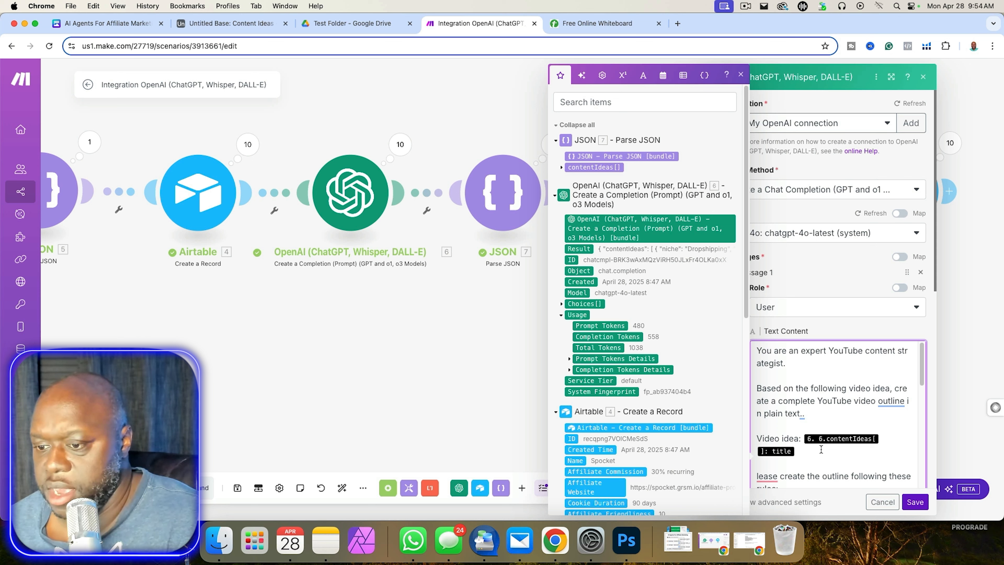
key("BackSpace")
key("BackSpace")
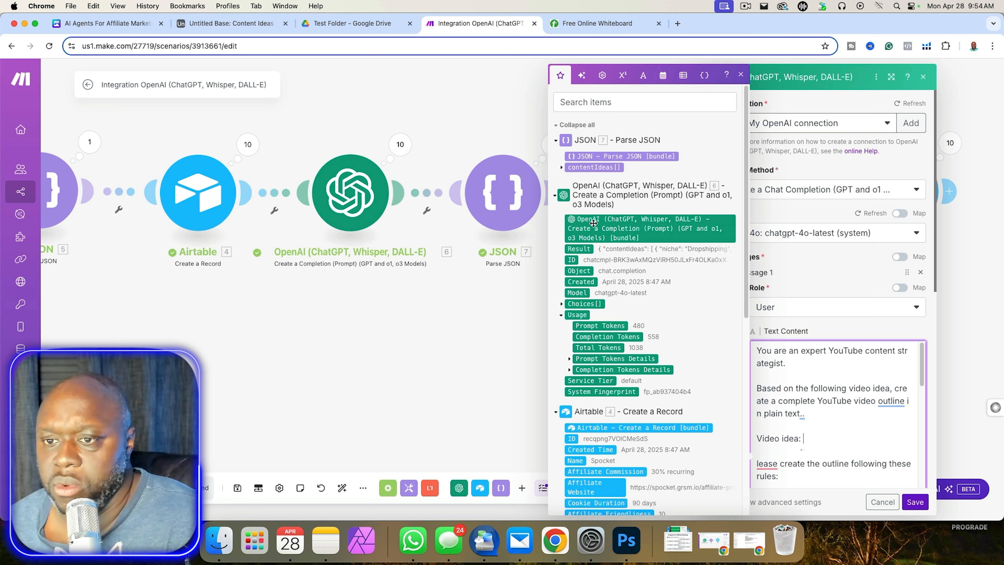
Map the contentIdeas title from the second Parse JSON module after "Video idea:" in the outline prompt and save the OpenAI module.
left_click(562, 168)
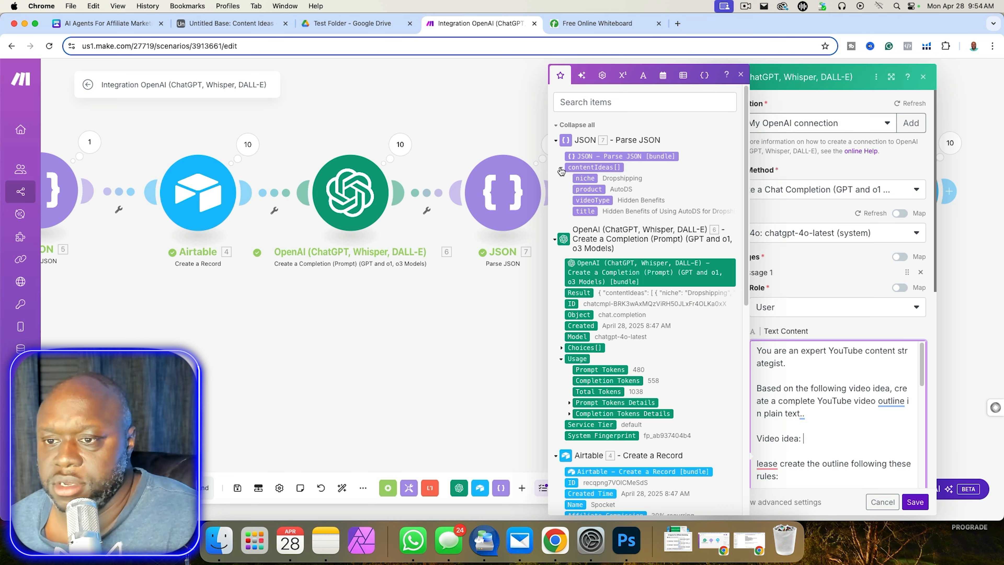
left_click(586, 211)
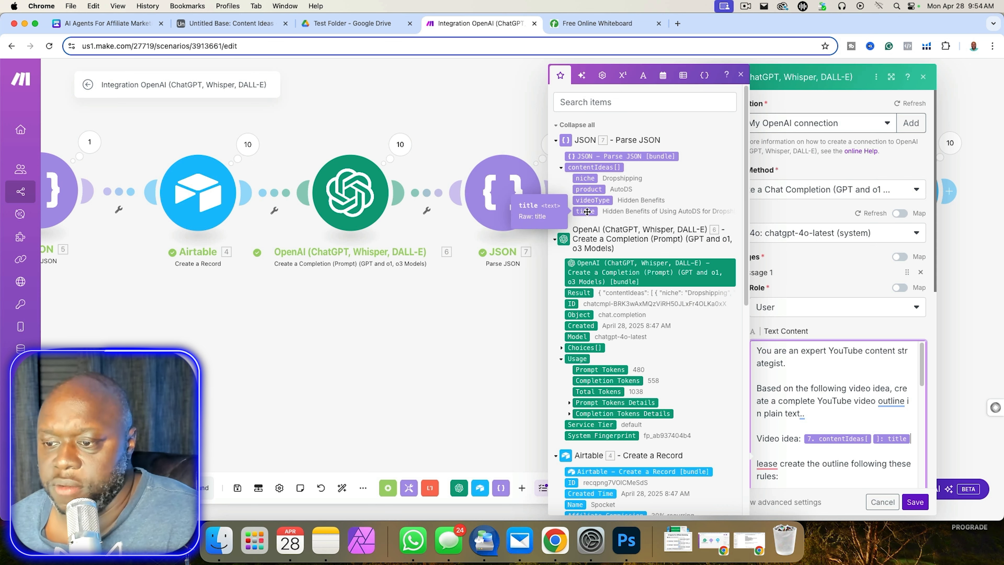
left_click(915, 502)
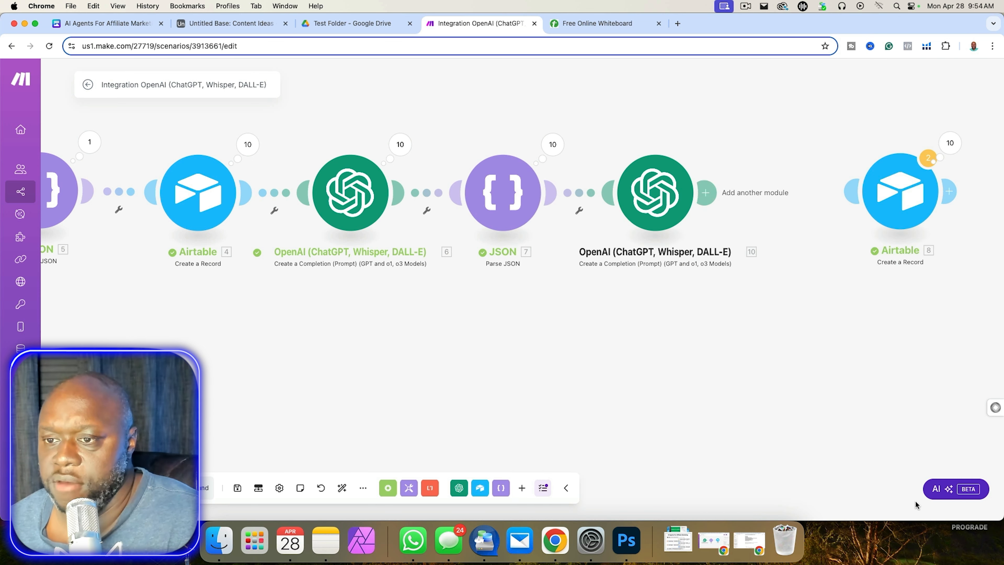
Connect the detached Airtable Create a Record module to the new OpenAI module and add a Google Docs Create a Document module after it.
left_click_drag(847, 422, 636, 417)
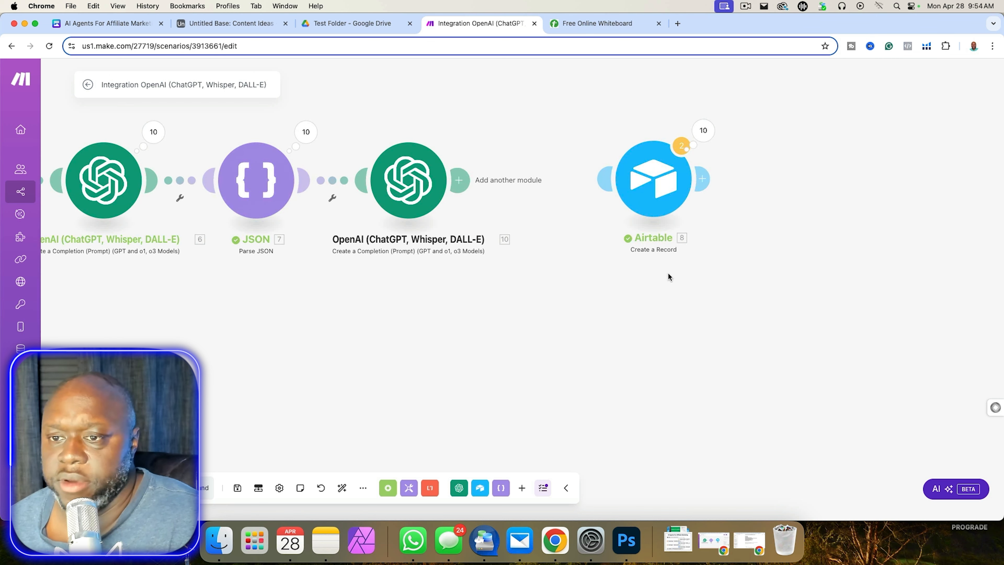
left_click_drag(608, 183, 460, 180)
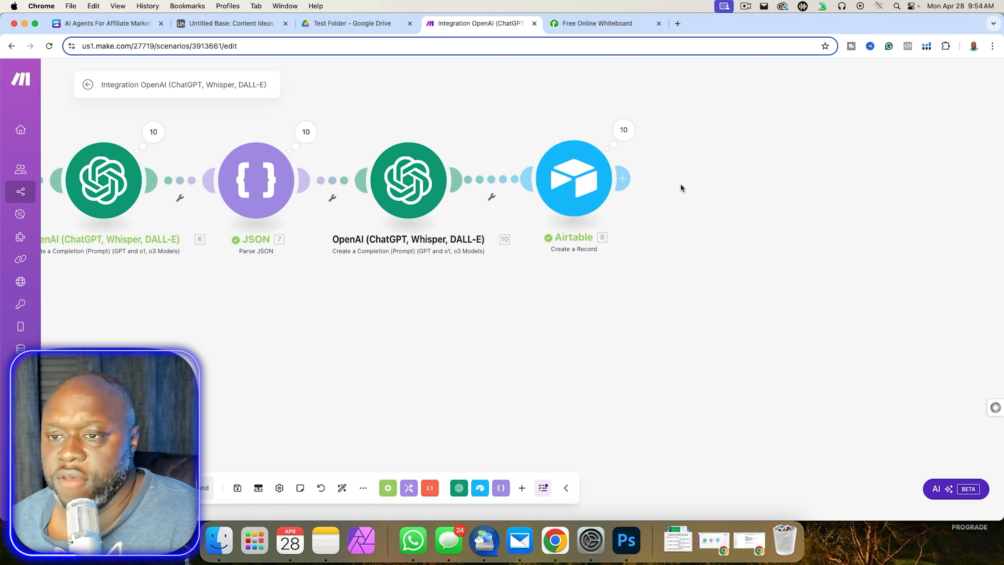
left_click(626, 179)
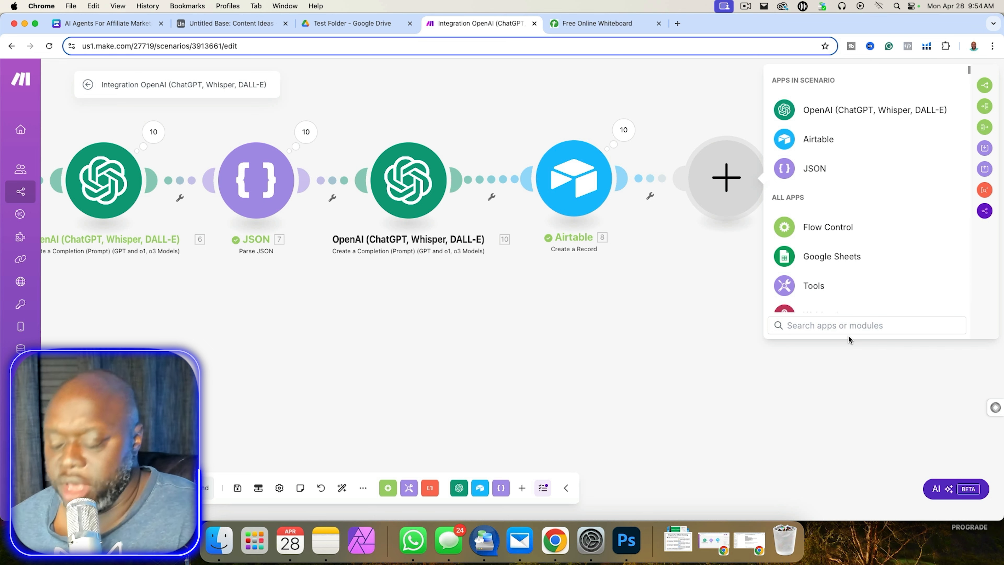
type("google")
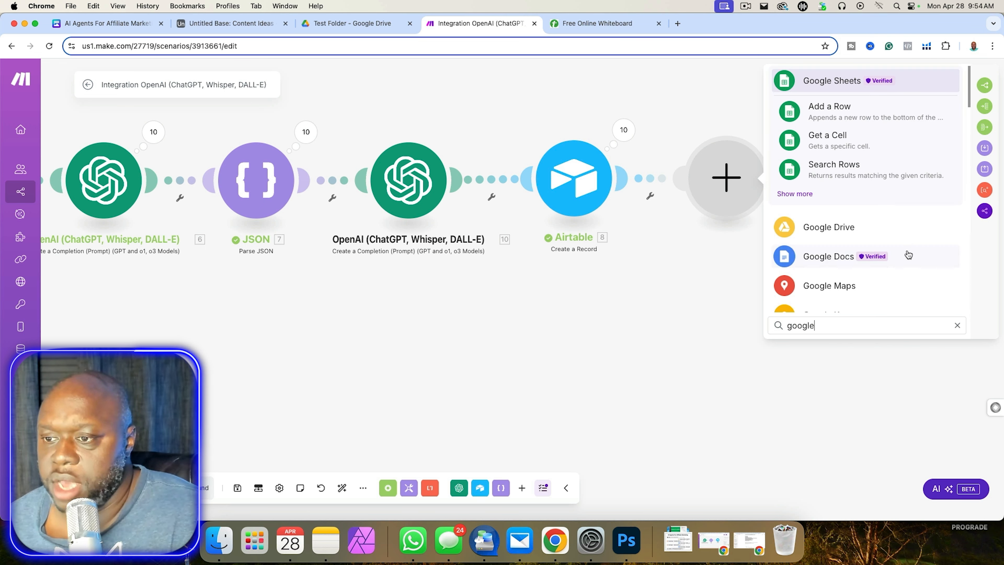
left_click(814, 257)
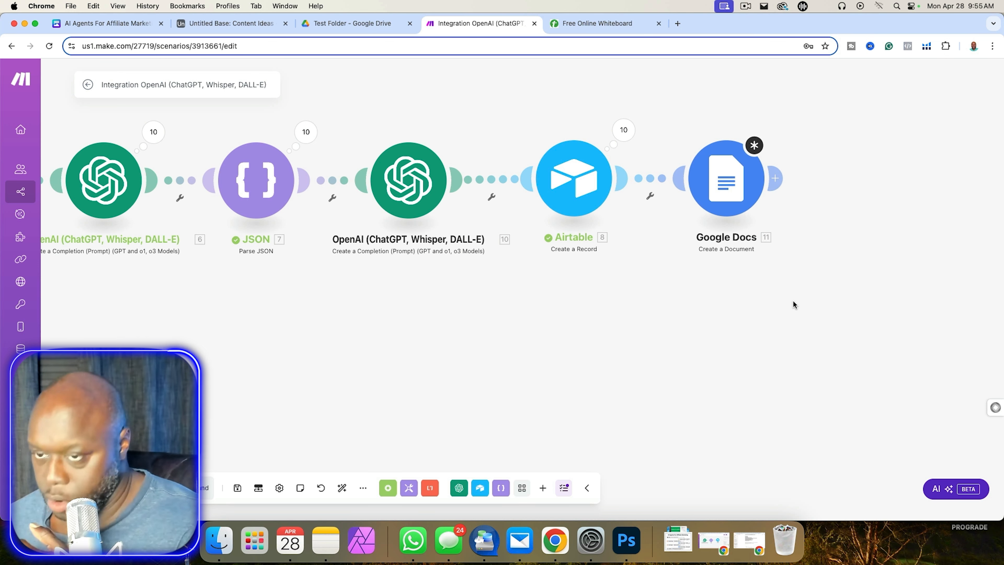
left_click(743, 197)
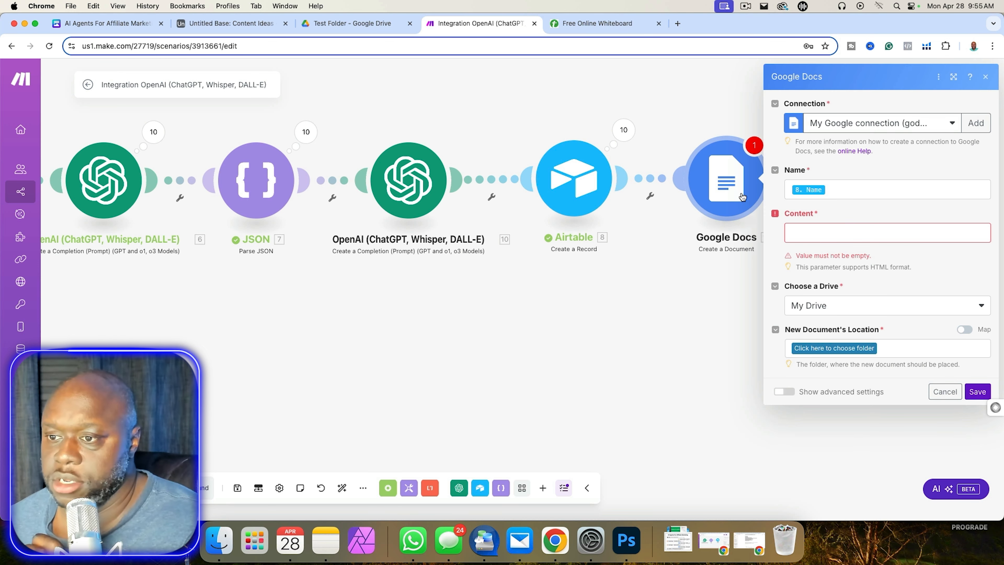
left_click(764, 272)
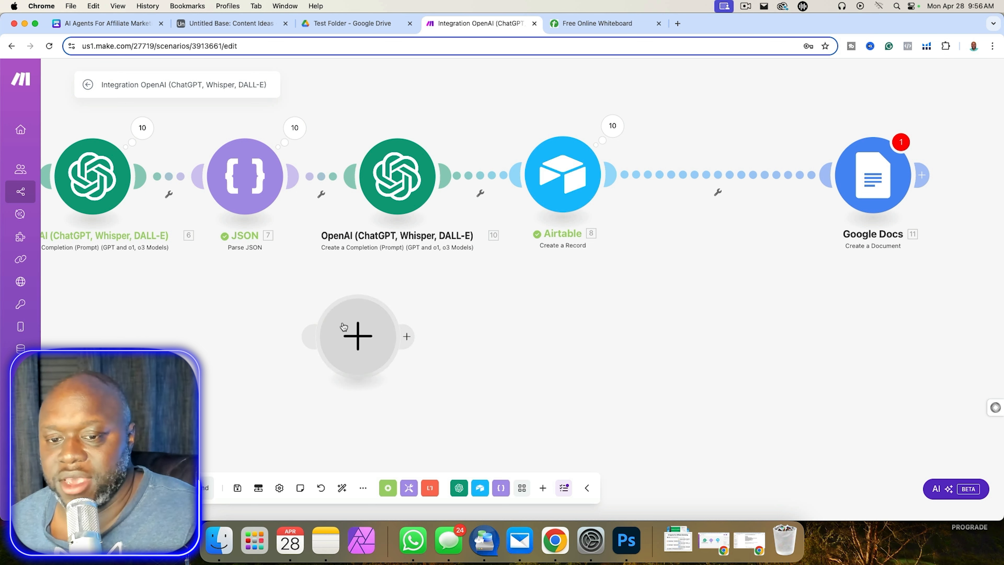
Add a JSON Parse JSON module and insert it between the last Airtable module and the Google Docs module.
left_click(374, 343)
left_click(450, 305)
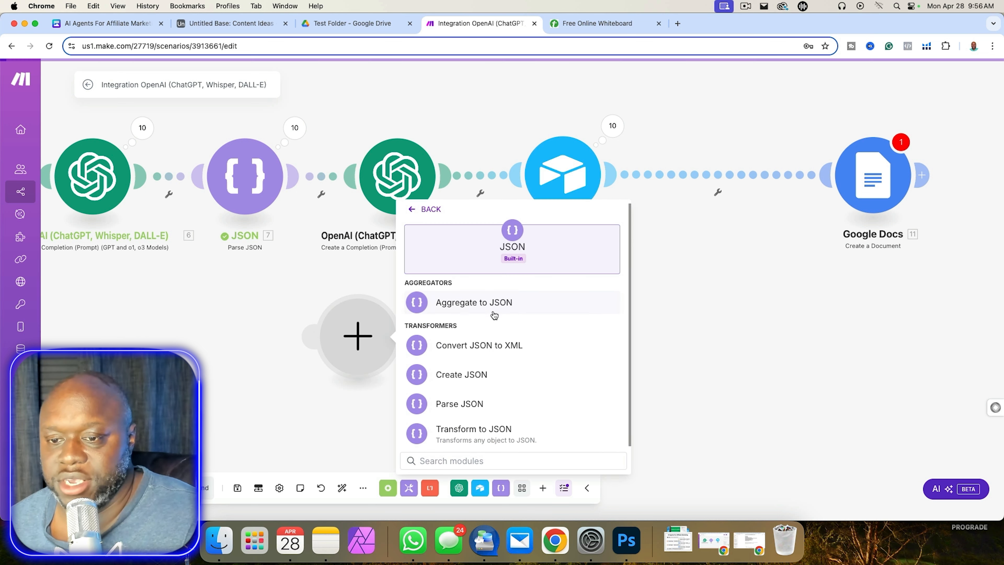
left_click(489, 405)
left_click_drag(364, 336, 818, 182)
left_click(719, 197)
left_click(708, 220)
left_click(738, 235)
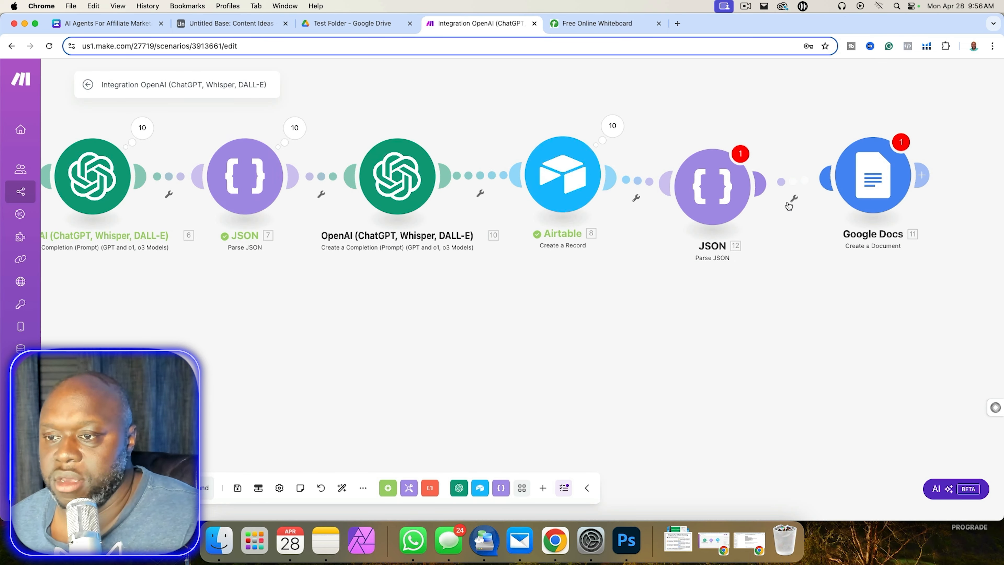
Map the Result of the video outline OpenAI module as the new Parse JSON module's JSON string and save it.
left_click(726, 200)
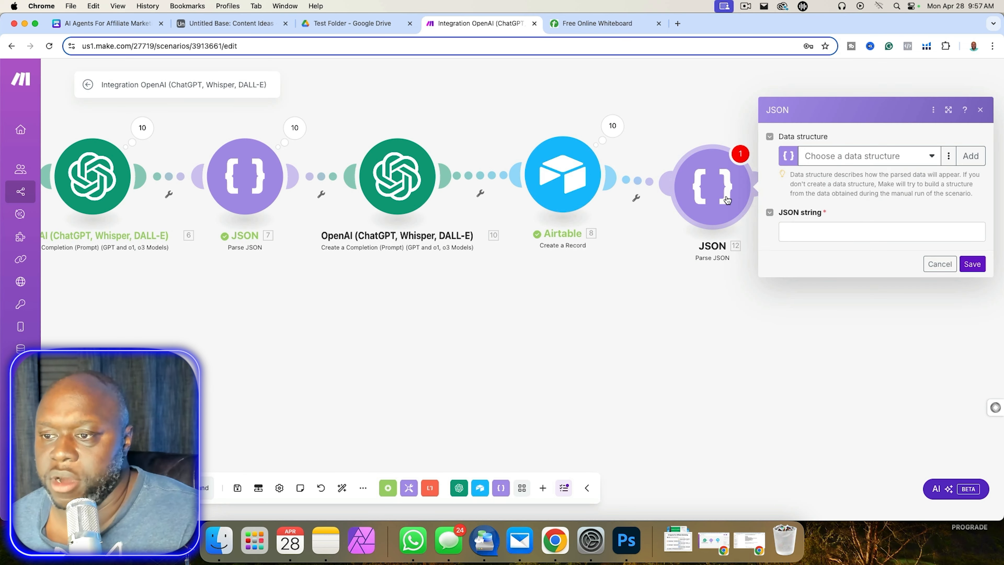
left_click(822, 234)
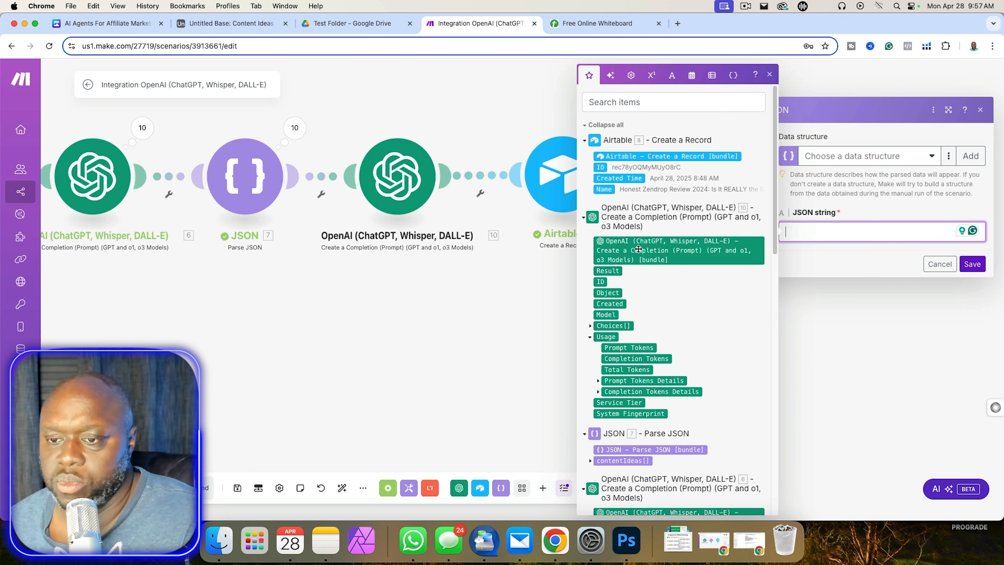
left_click(609, 272)
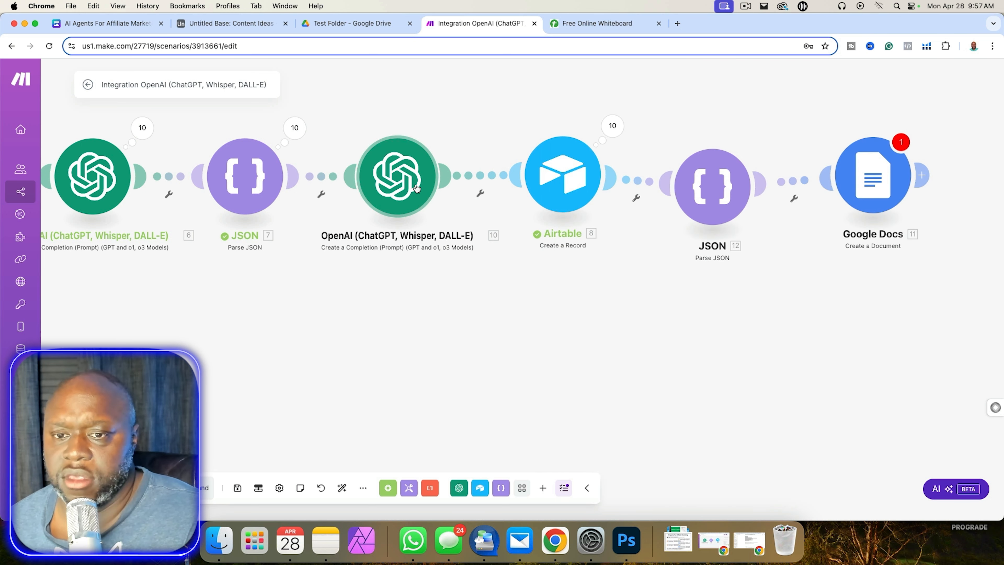
Review the video outline prompt and its mapped title in the third OpenAI module, saving the module unchanged.
left_click(416, 186)
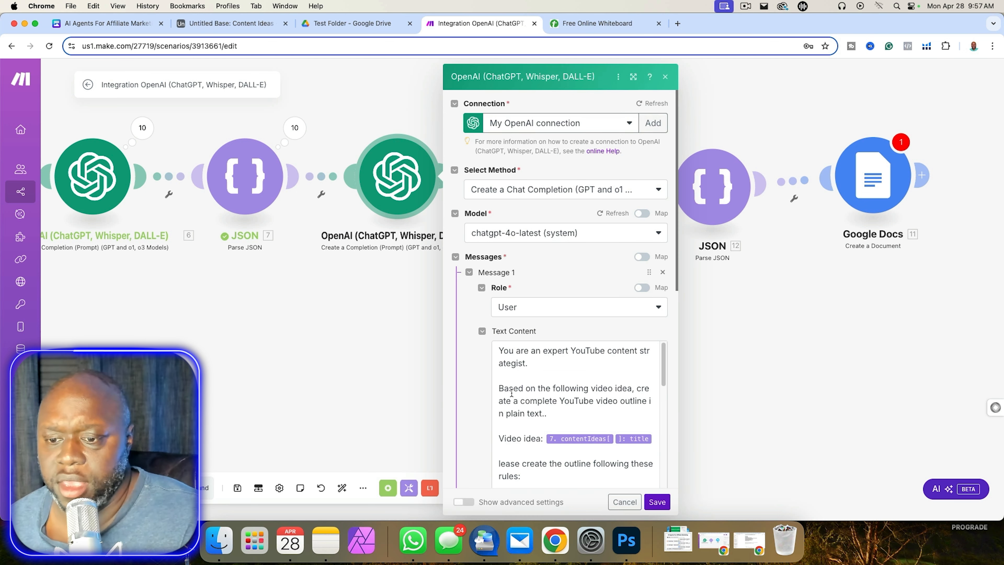
scroll(533, 400, "down", 1)
scroll(531, 400, "up", 1)
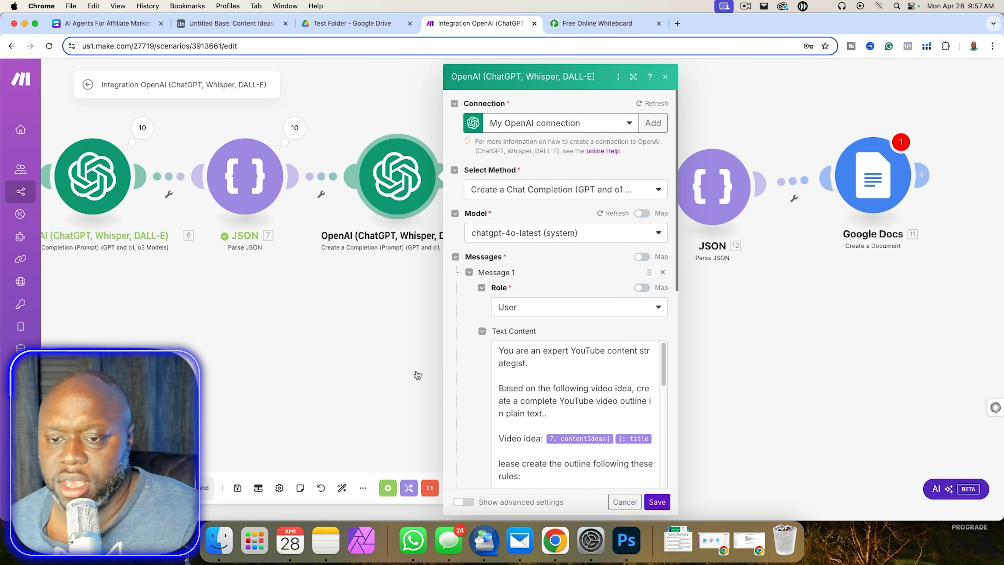
left_click(657, 502)
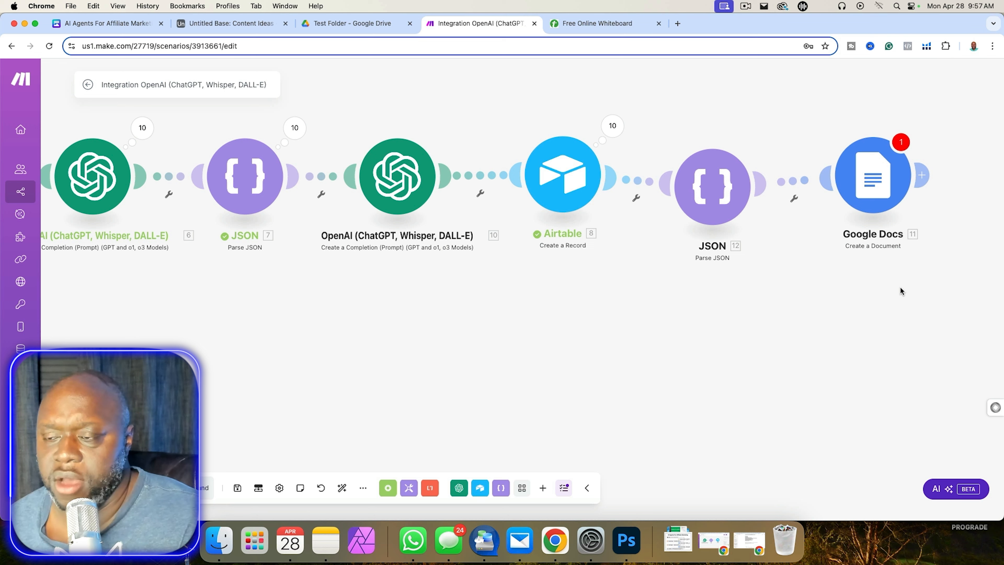
Check the Google Docs module's settings and try to run the scenario once with that module still linked.
left_click(864, 187)
left_click(492, 390)
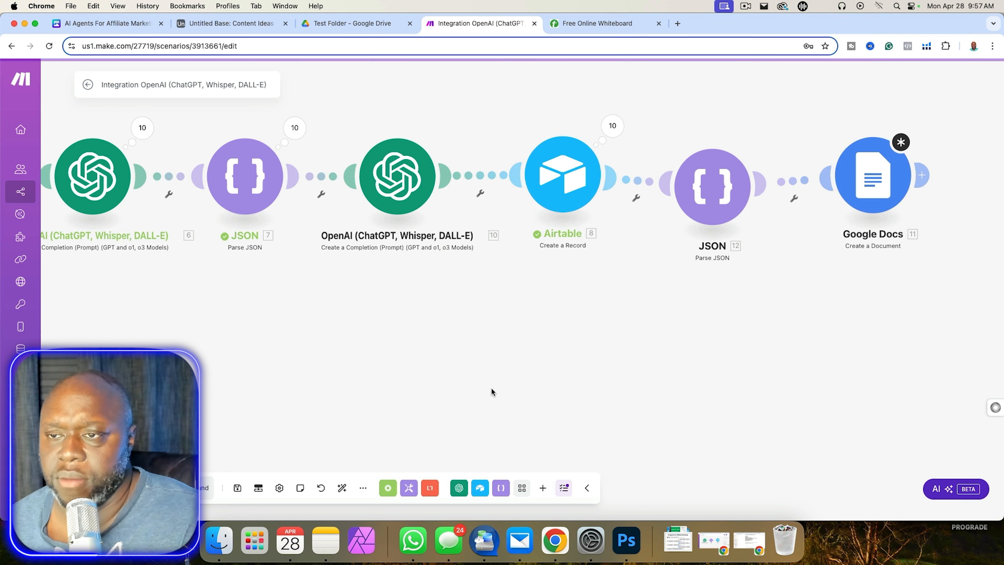
left_click(884, 183)
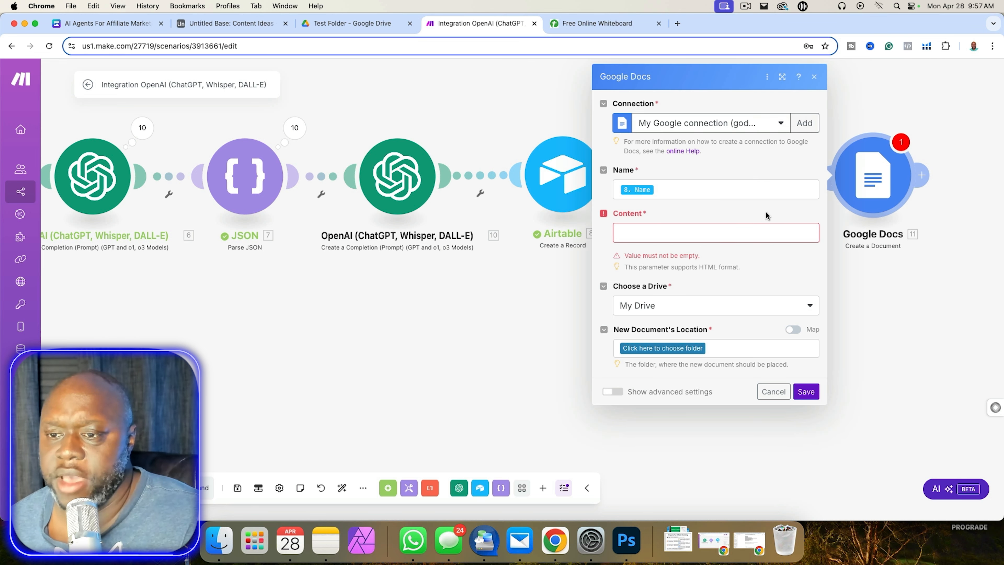
left_click(547, 303)
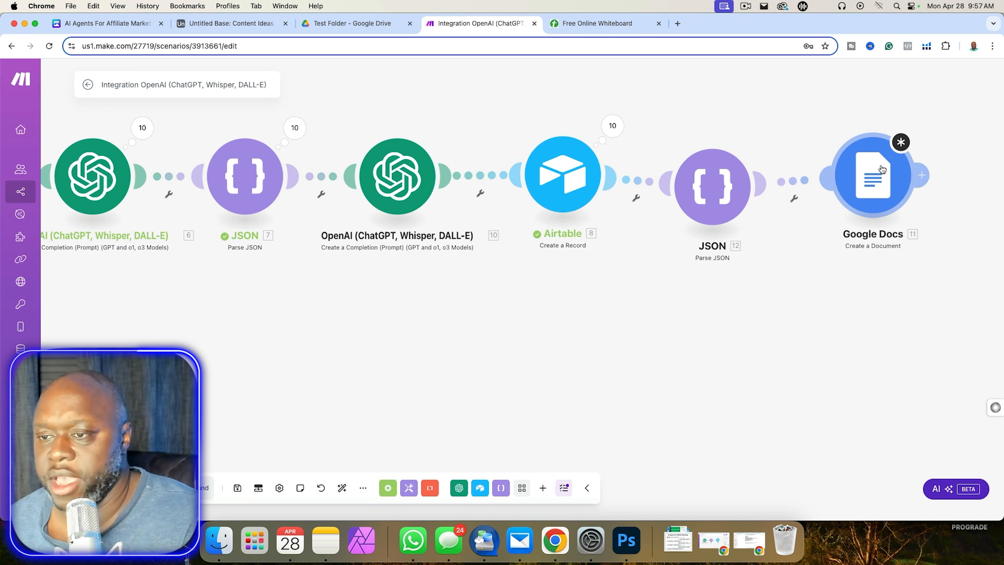
left_click(107, 488)
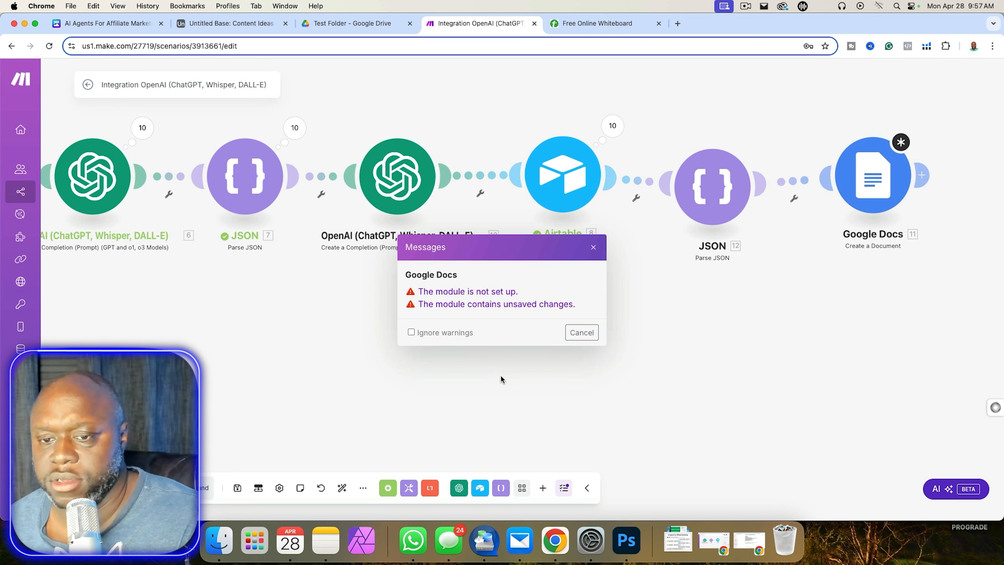
left_click(579, 333)
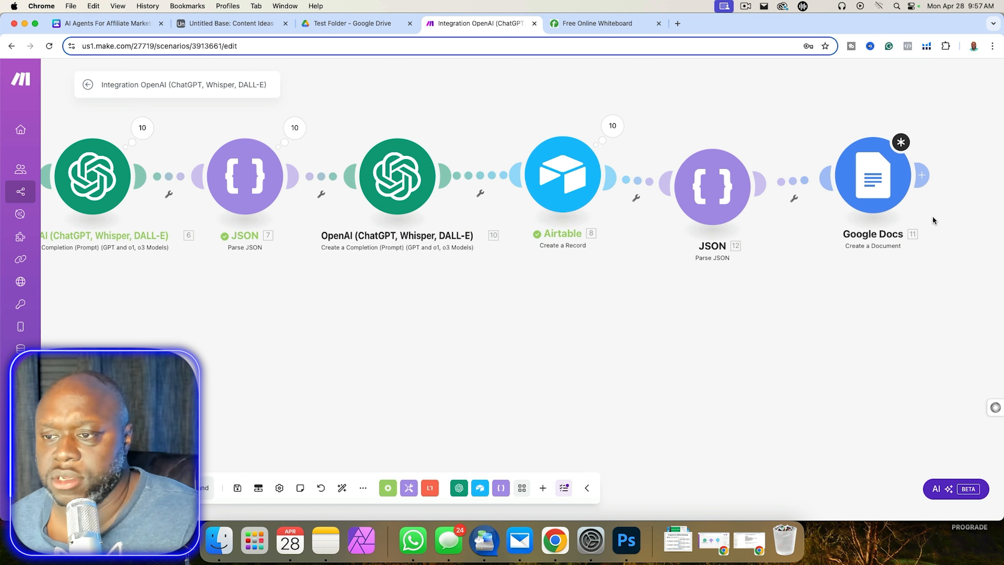
Unlink the Google Docs module from the last Parse JSON module and run the scenario once anyway.
left_click(805, 199)
left_click(793, 228)
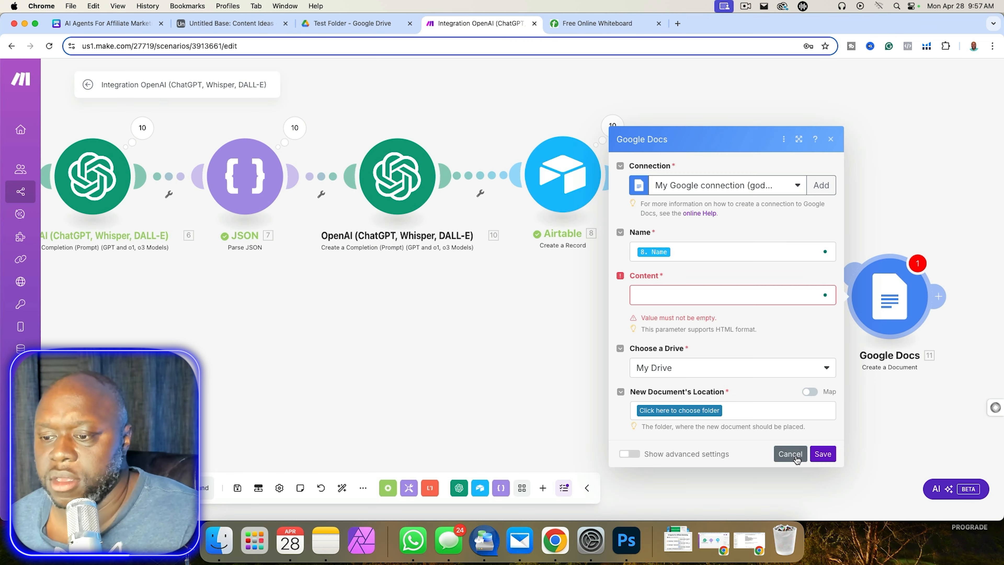
left_click(795, 454)
left_click(792, 257)
left_click(783, 285)
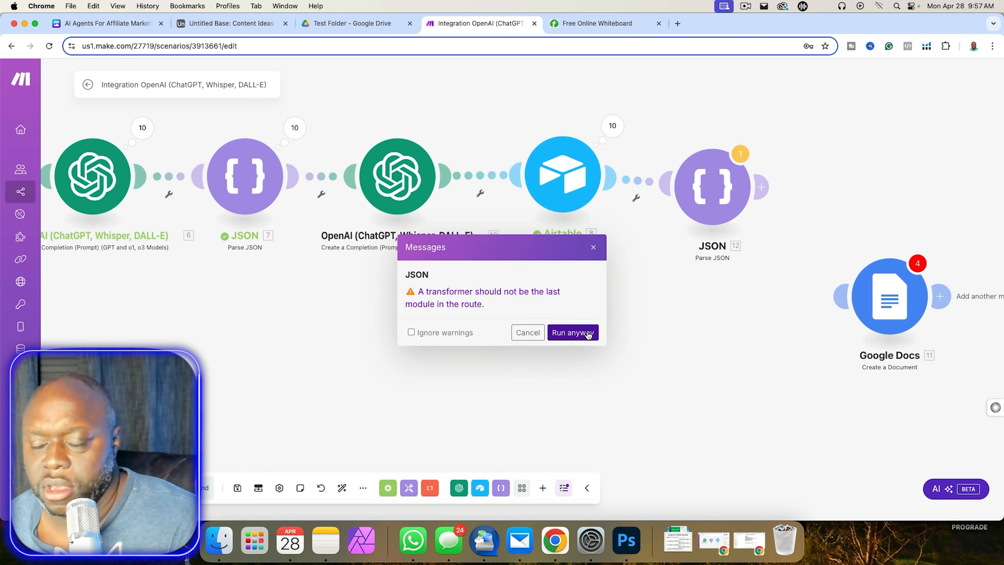
left_click(573, 333)
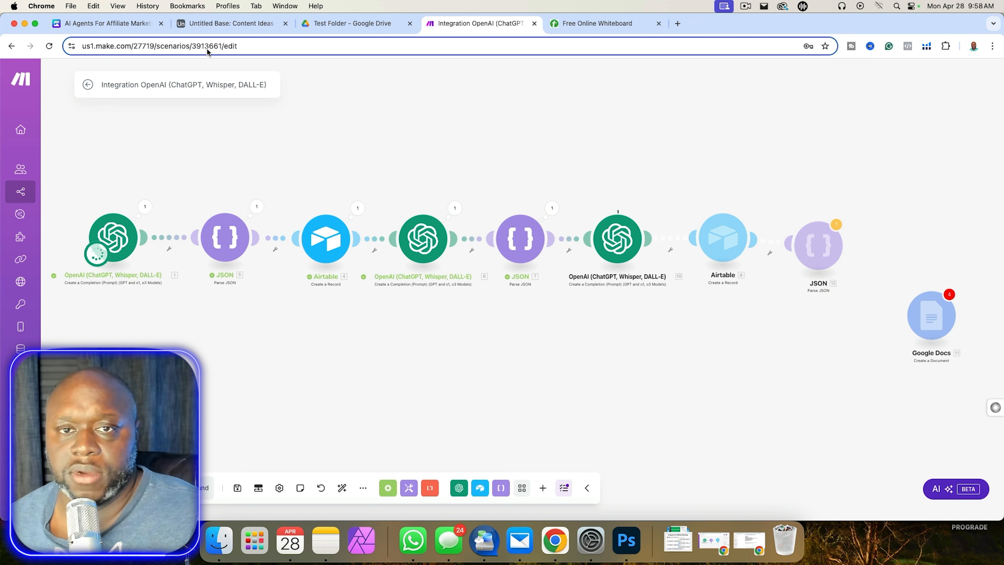
Check the records in Airtable's Content Ideas table, and inspect the outline output of the last Parse JSON module's first operation in Make.
left_click(235, 26)
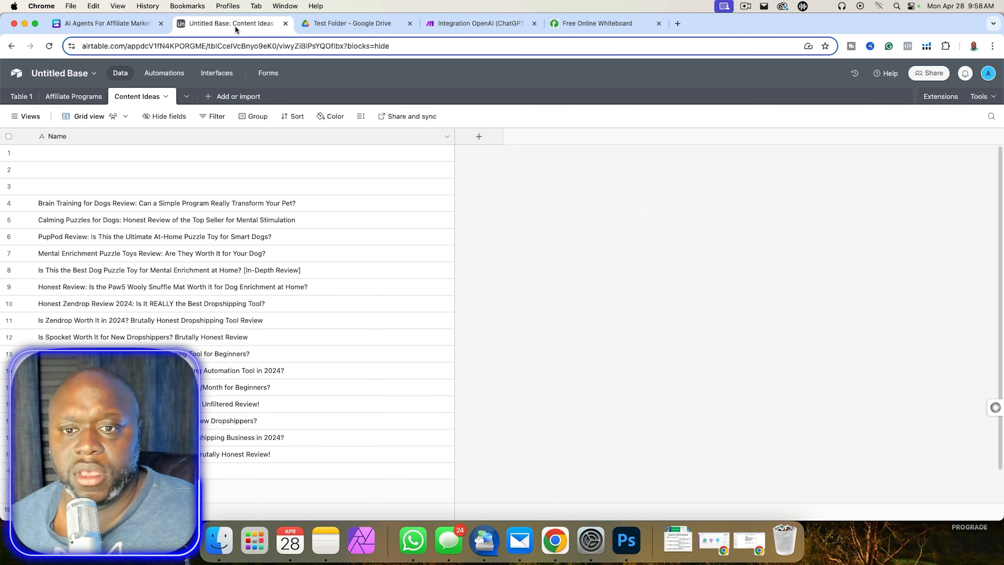
scroll(257, 257, "down", 3)
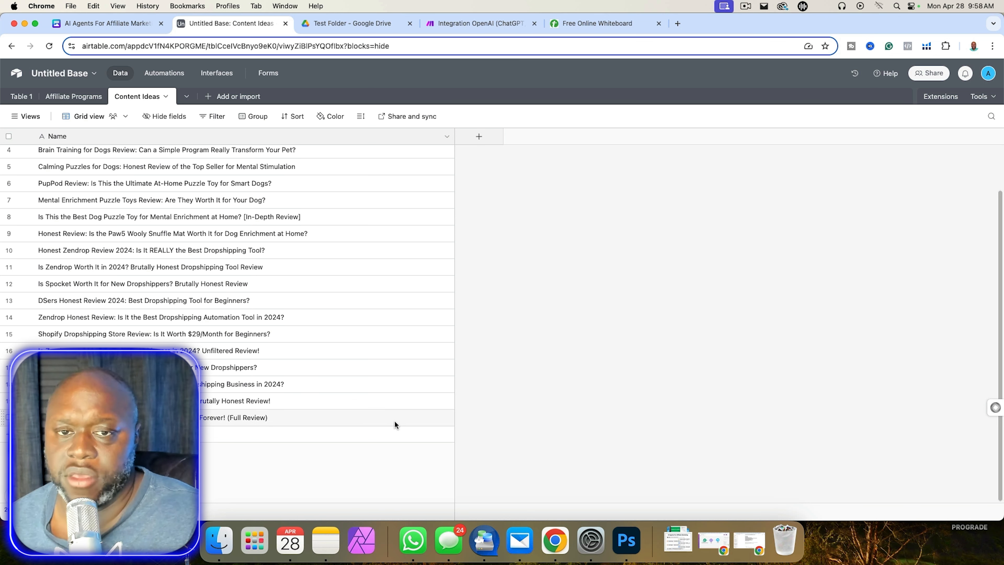
left_click(484, 23)
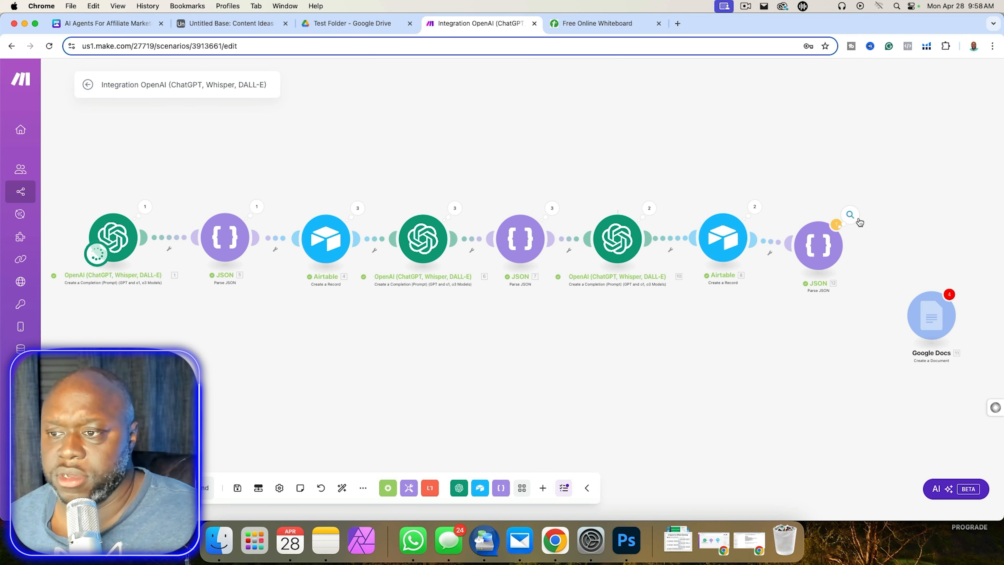
left_click(850, 214)
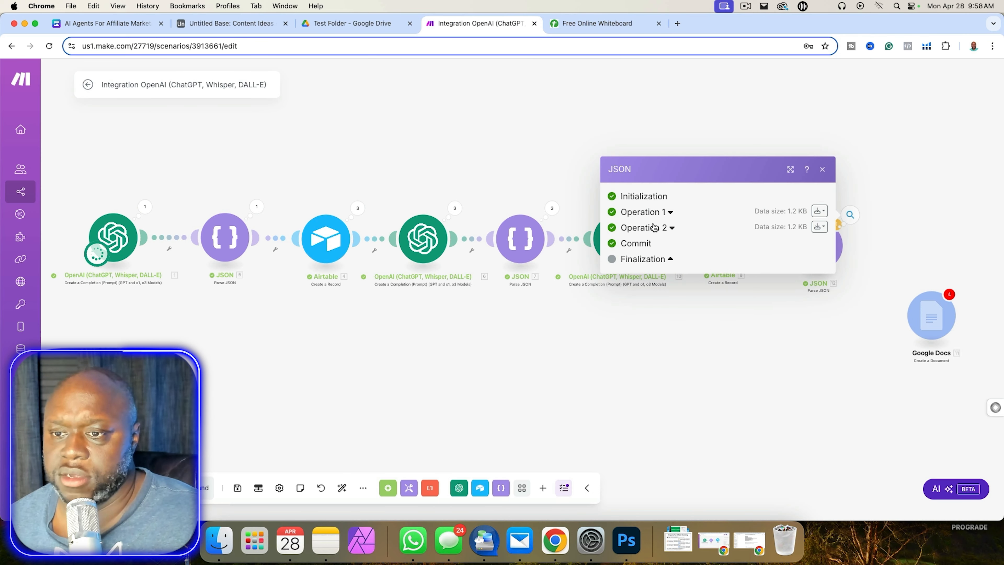
left_click(670, 212)
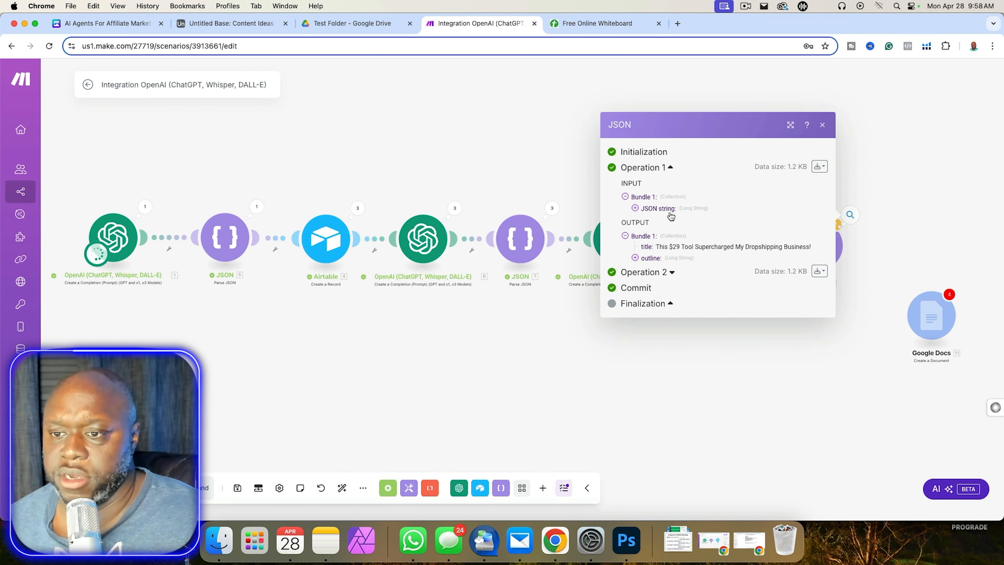
left_click(635, 258)
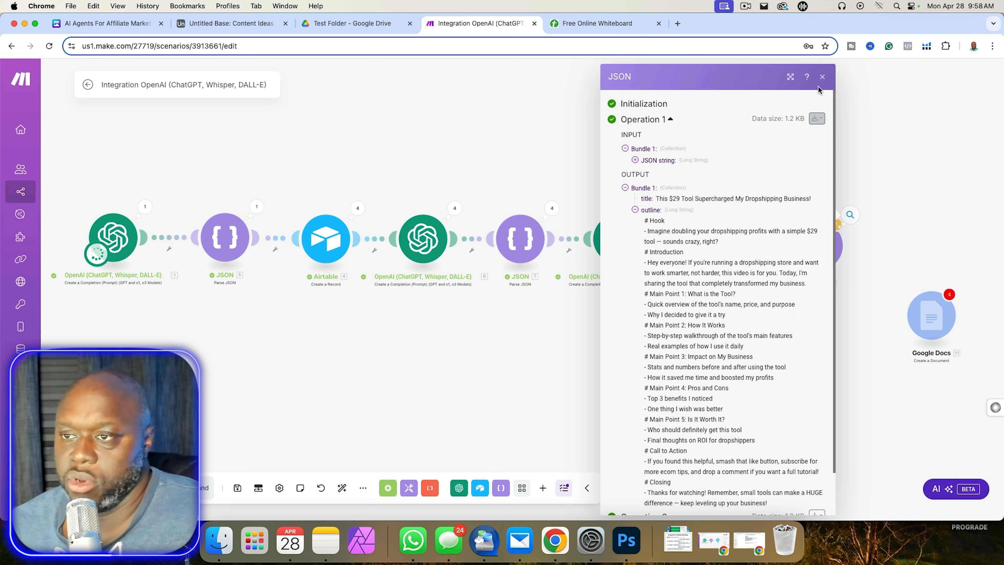
Switch to Google Drive and move the eight most recent listed dog treat review documents in Test Folder to the trash.
left_click(326, 26)
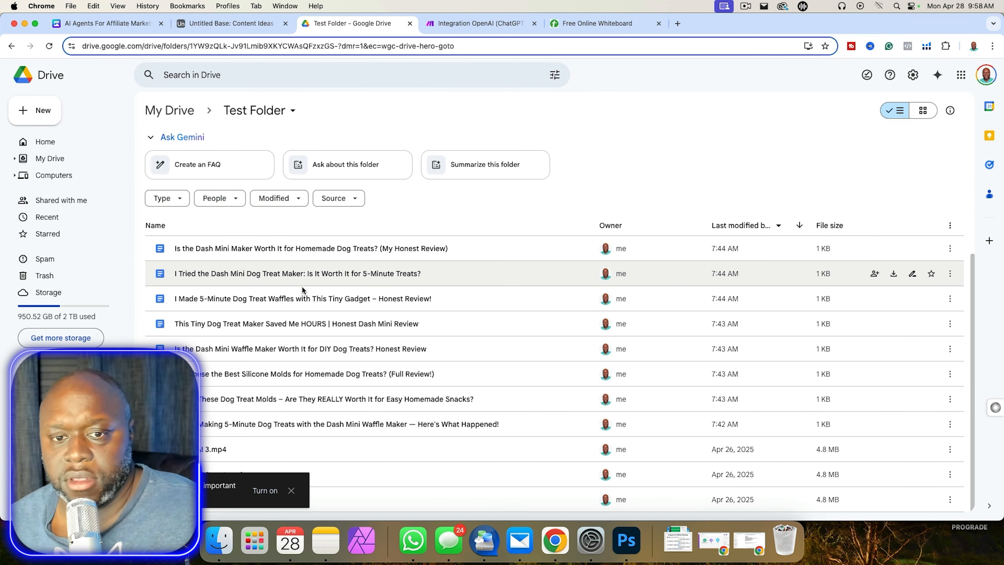
left_click(330, 419)
left_click(297, 255, "shift")
right_click(297, 253)
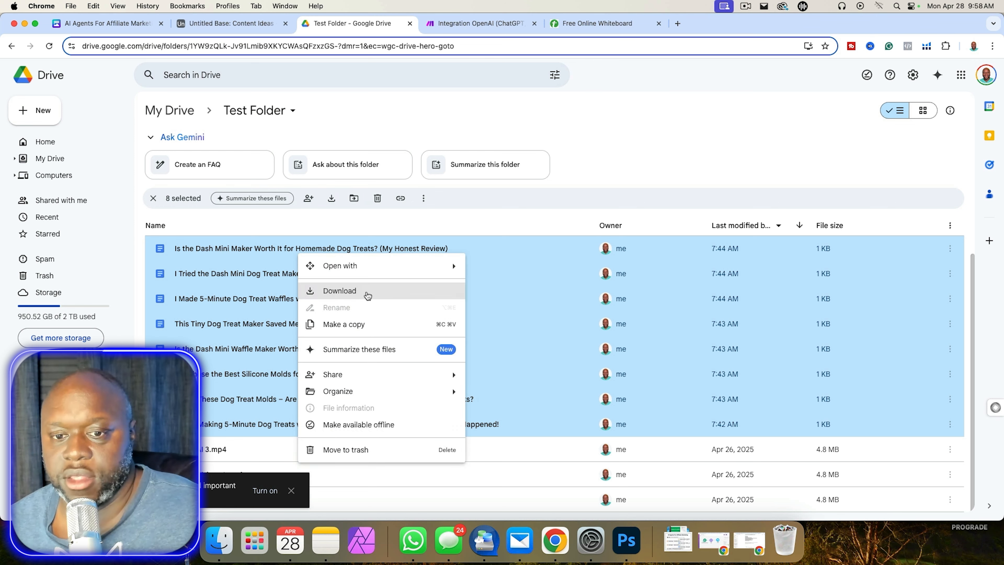
left_click(391, 448)
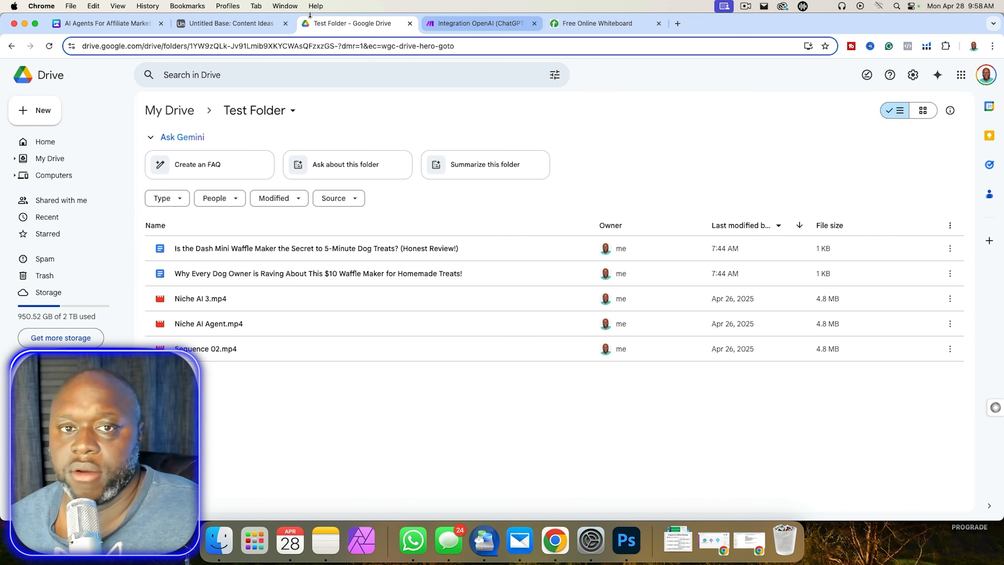
Look over the Content Ideas table in Airtable and return to Test Folder in Google Drive.
left_click(227, 25)
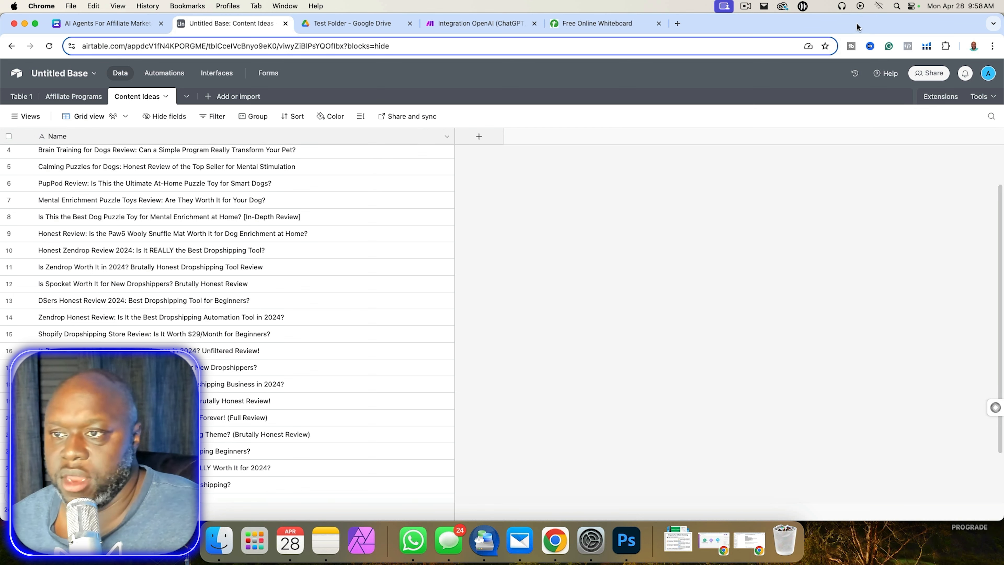
left_click(747, 7)
left_click(685, 178)
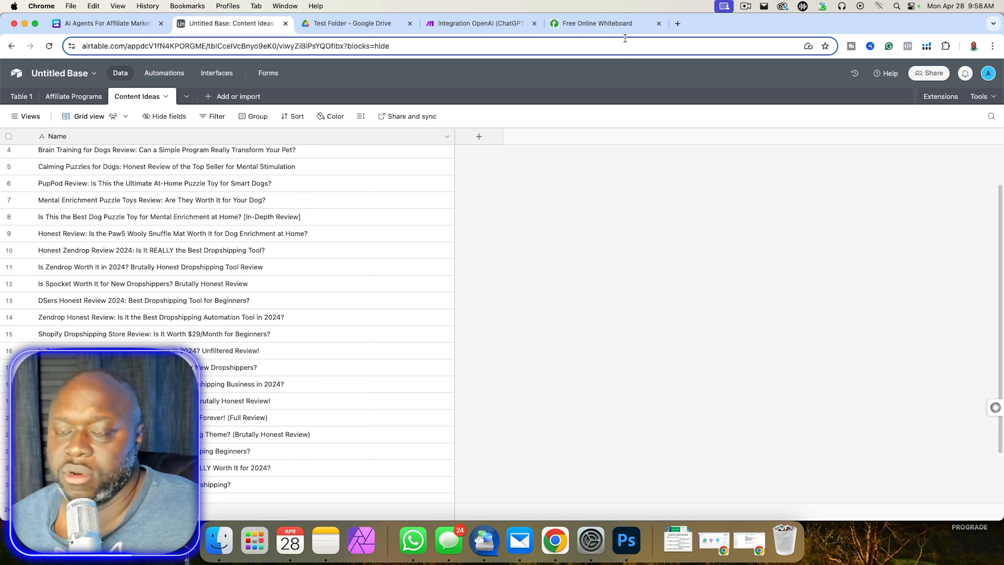
left_click(345, 25)
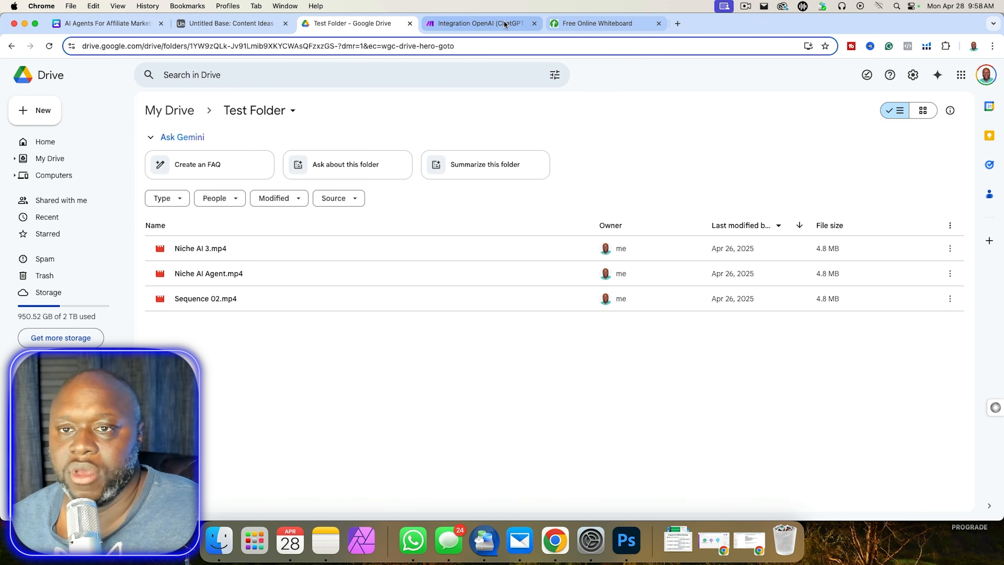
Switch to Make and relink the Google Docs module to the last Parse JSON module.
left_click(496, 23)
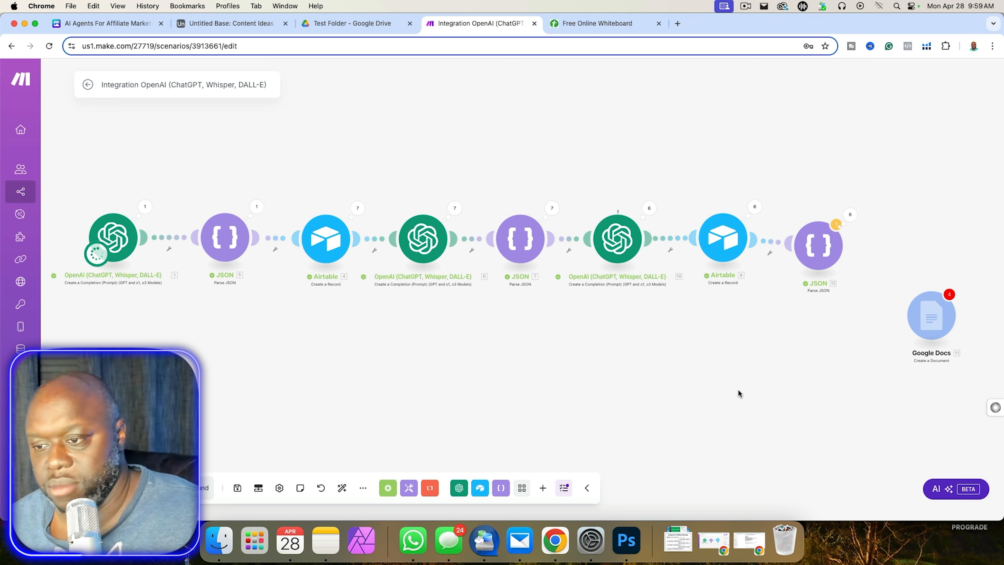
left_click_drag(751, 400, 631, 402)
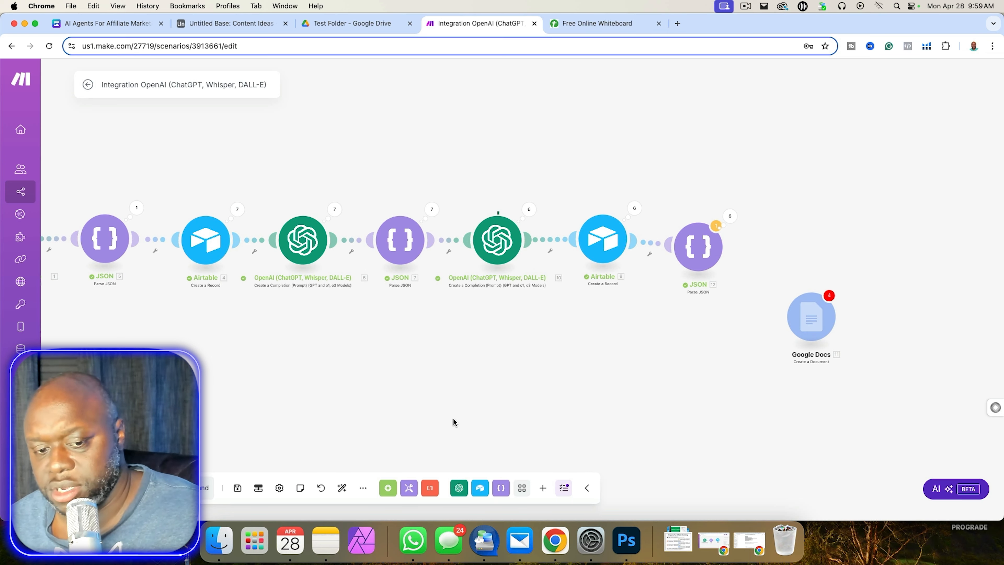
scroll(453, 423, "right", 5)
left_click_drag(639, 327, 629, 263)
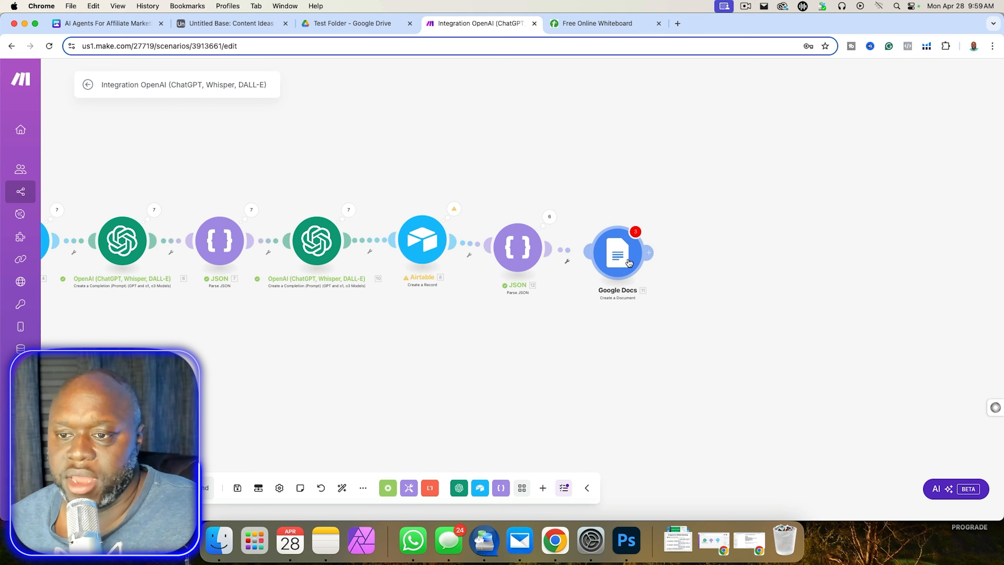
In the Google Docs module, map the last Parse JSON module's title to the document name and its outline to the content.
left_click(629, 263)
left_click(675, 214)
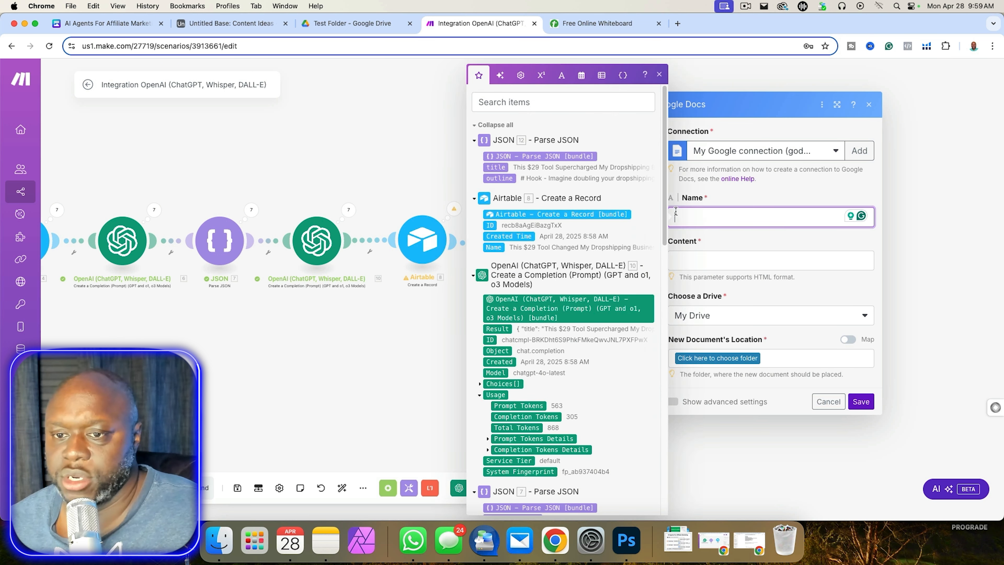
left_click(506, 169)
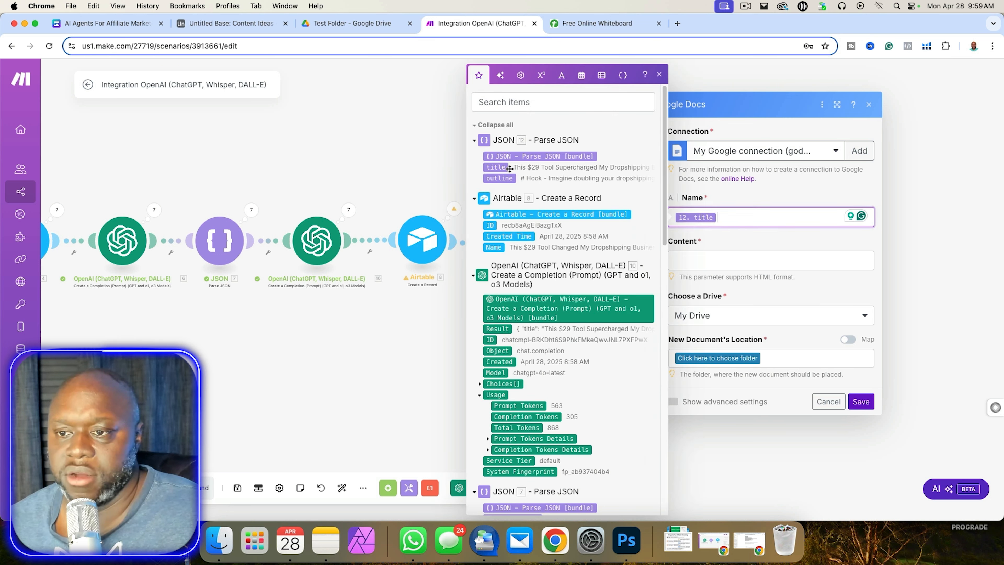
key("Tab")
left_click(509, 178)
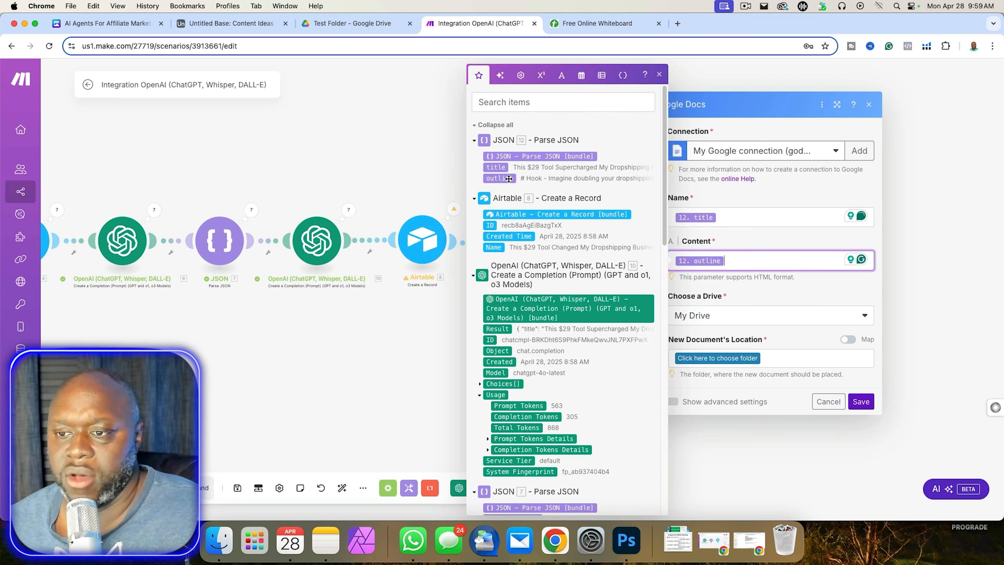
Set the new document's location to Test Folder in My Drive and save the Google Docs module.
left_click(861, 402)
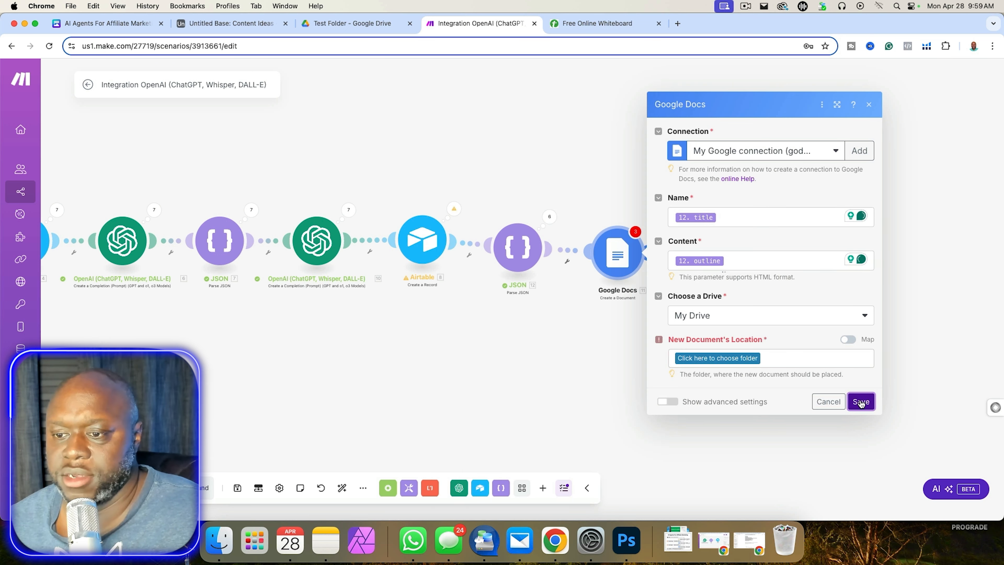
left_click(706, 359)
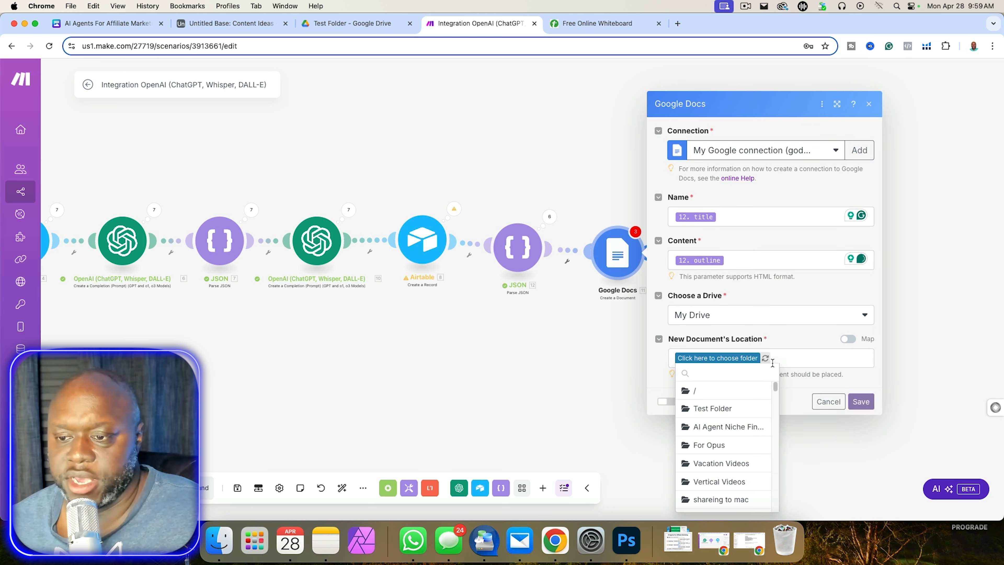
left_click(730, 410)
left_click(860, 402)
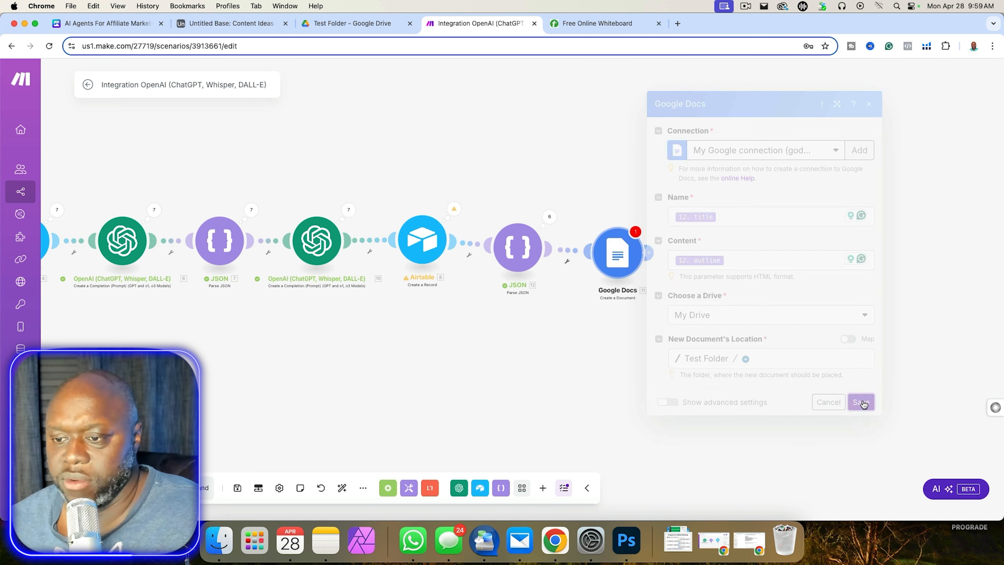
Save the scenario and run it once with the Google Docs module linked.
scroll(399, 359, "left", 10)
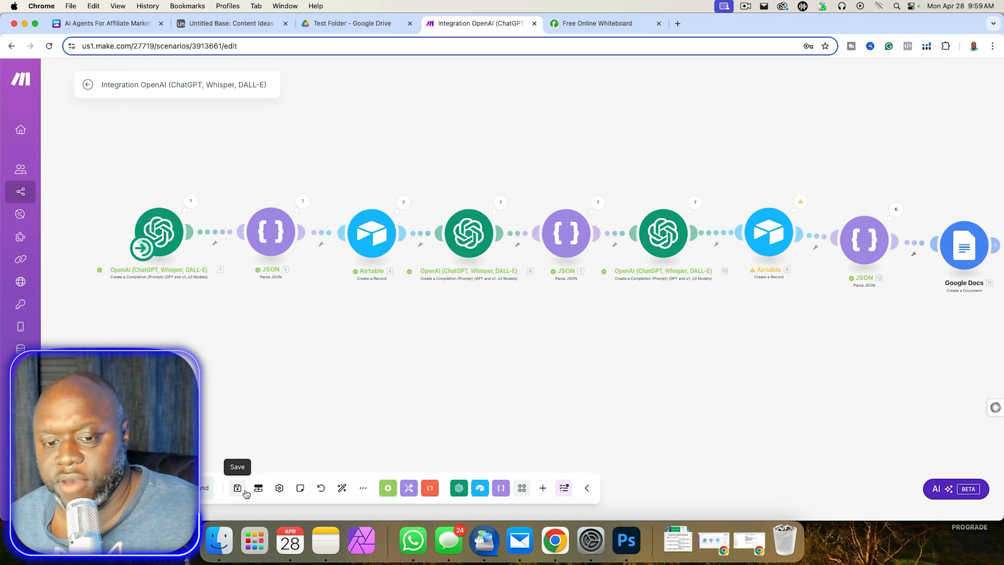
left_click(238, 488)
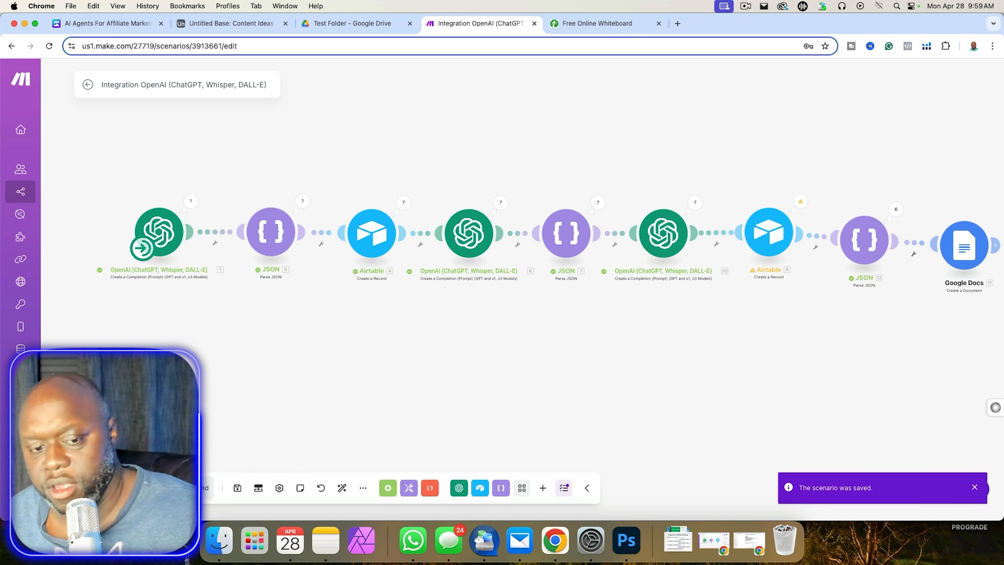
left_click(106, 488)
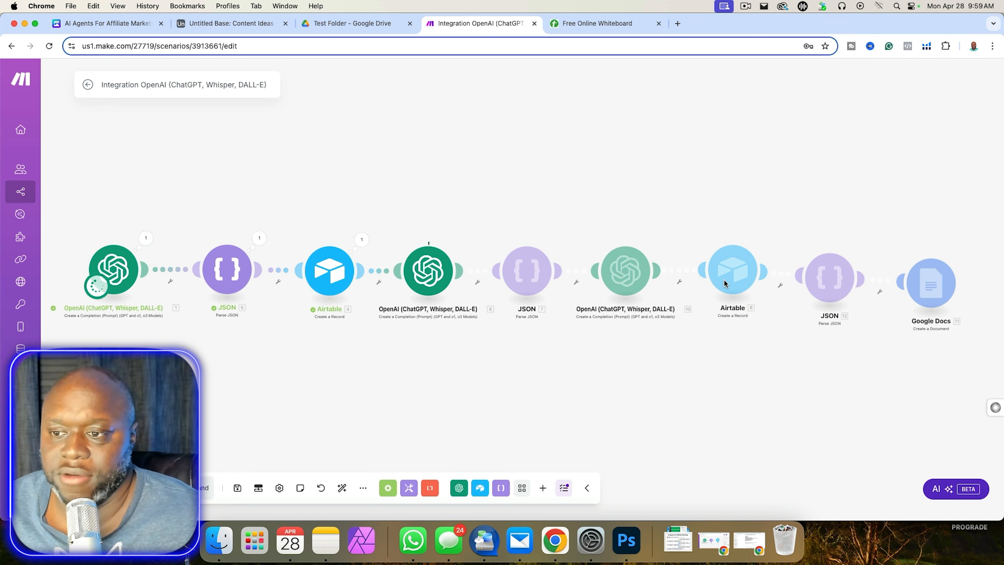
Open the generated Shopify Dropshipping Store Review document from Drive's Test Folder, examine its outline and return to the folder.
left_click(342, 24)
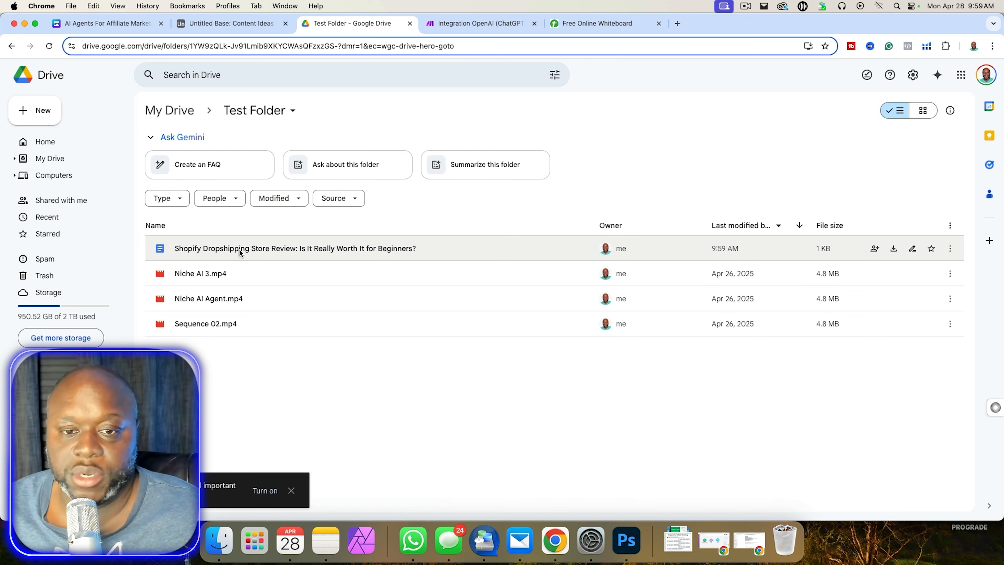
double_click(315, 249)
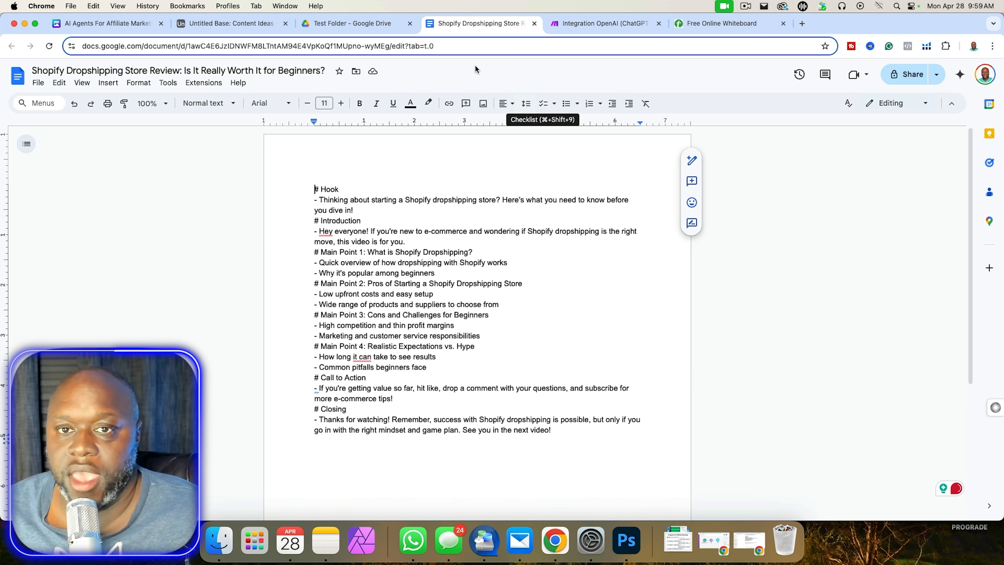
left_click(365, 25)
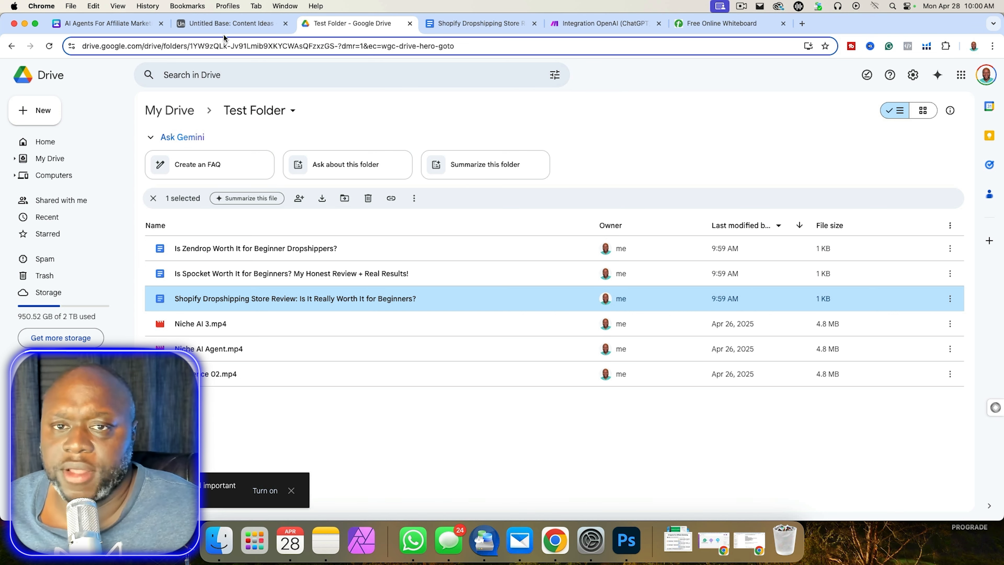
Examine the records in Airtable's Content Ideas and Affiliate Programs tables.
left_click(246, 27)
scroll(180, 307, "down", 5)
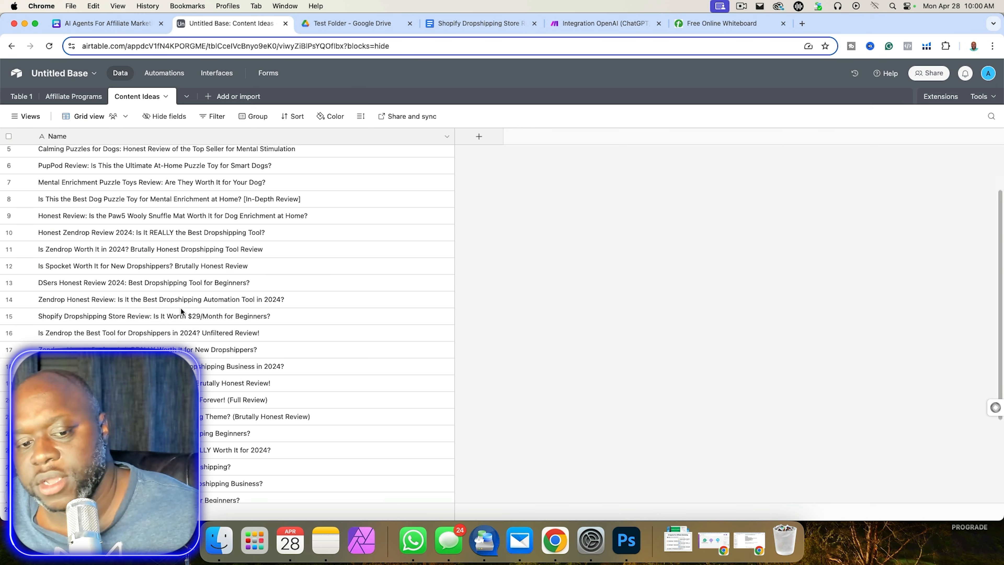
scroll(181, 311, "up", 5)
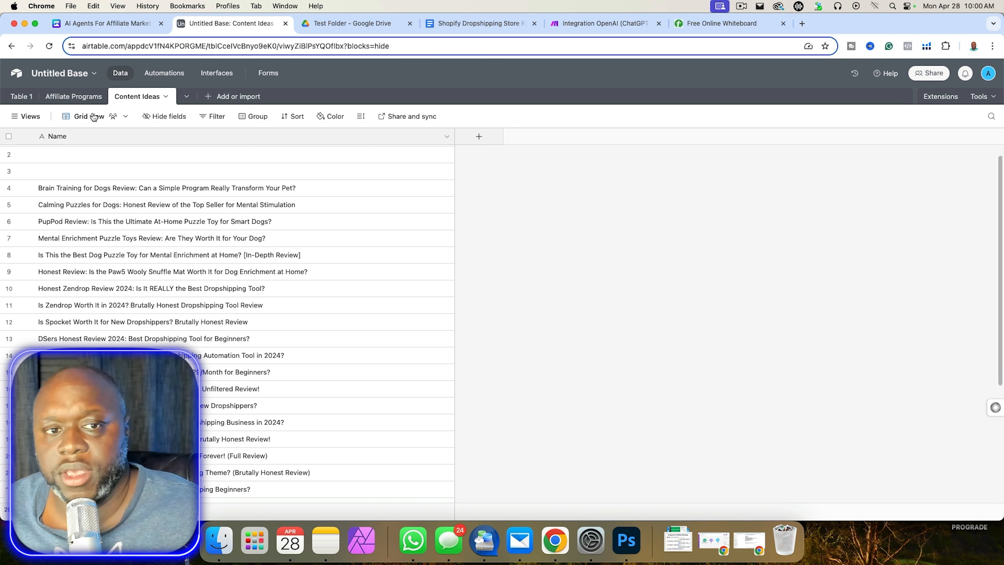
left_click(79, 97)
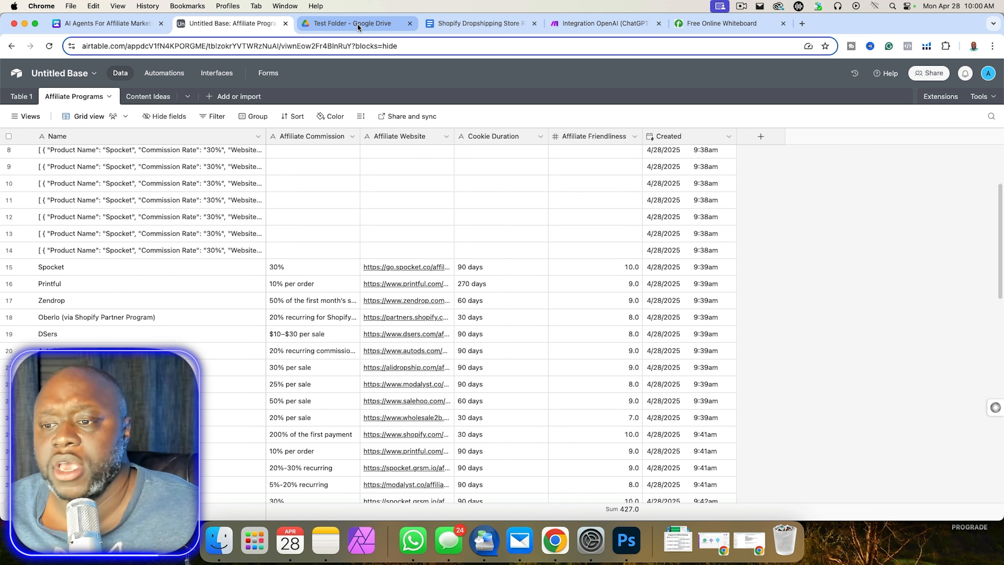
scroll(808, 368, "down", 8)
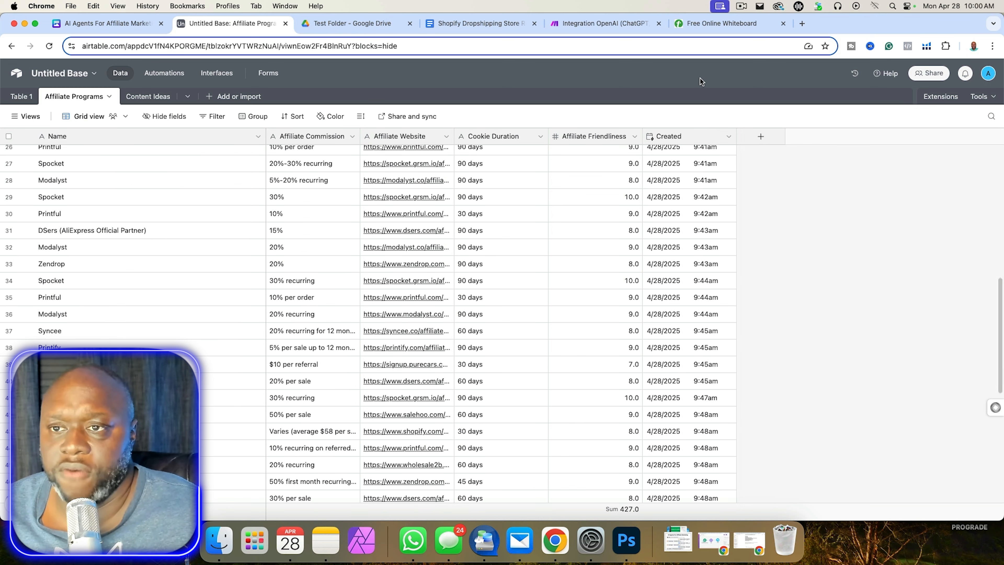
Review the generated Shopify review document again and the list of new documents in Test Folder.
left_click(483, 29)
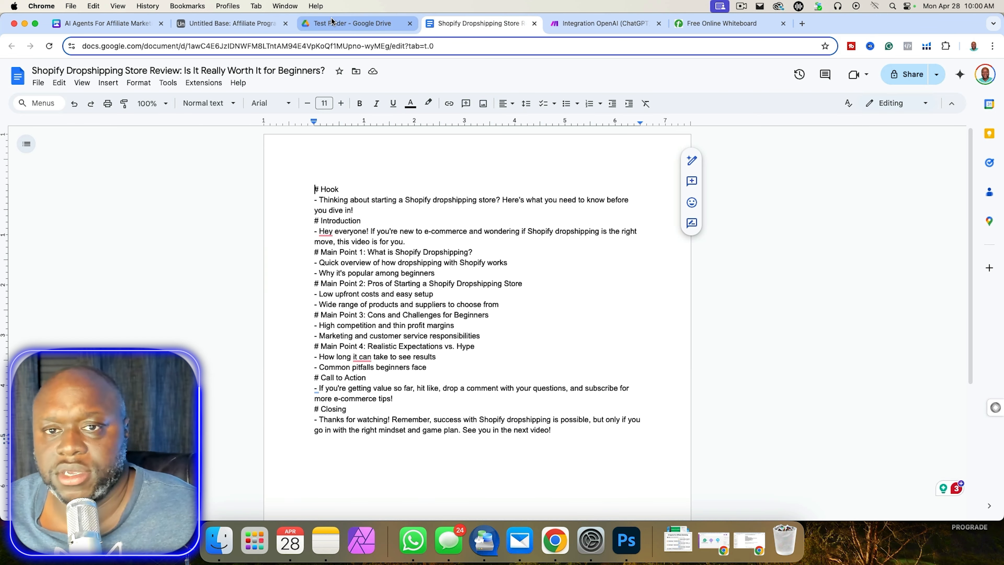
left_click(327, 26)
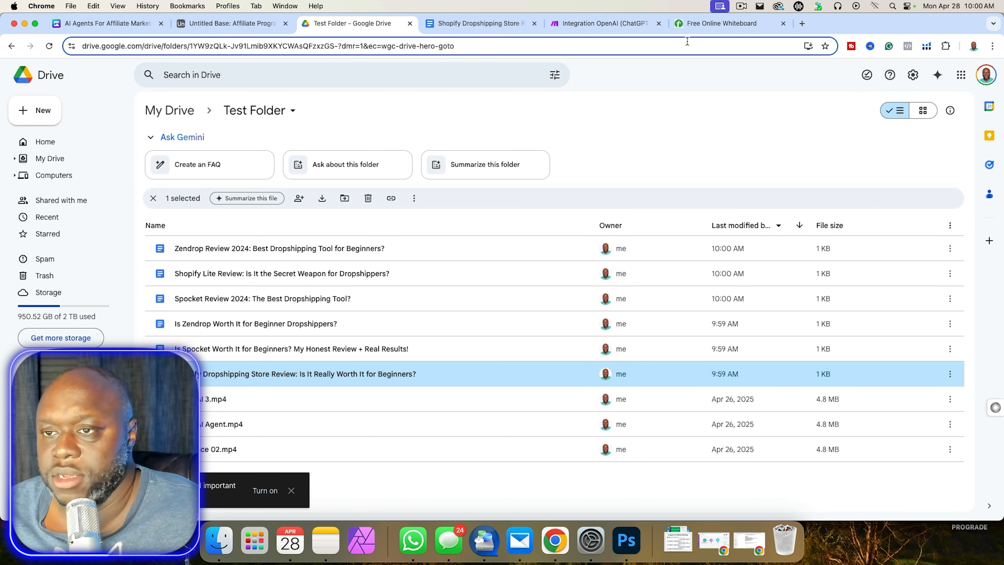
left_click(454, 24)
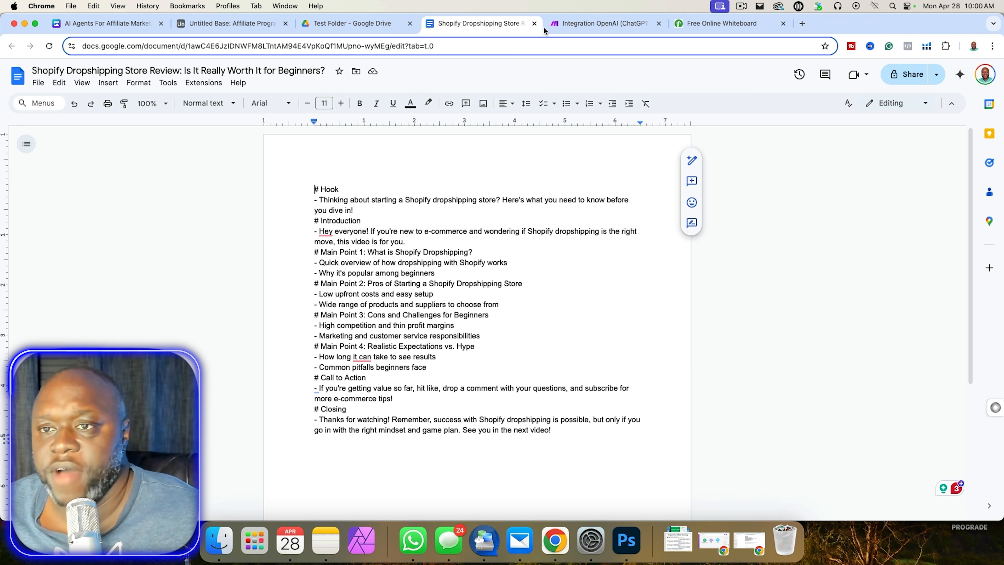
Switch to Make, save the scenario and open the AI Agents page.
left_click(592, 26)
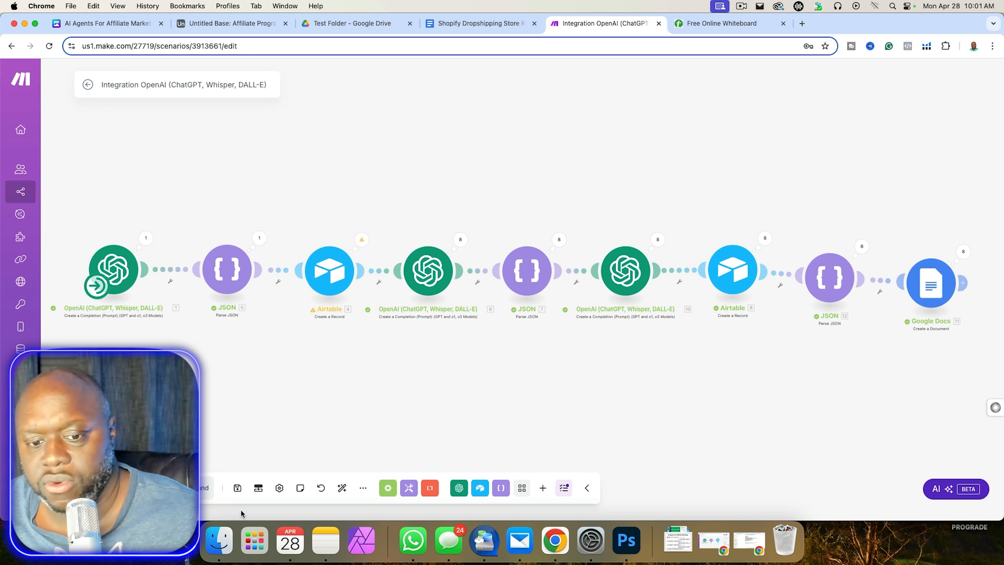
left_click(237, 488)
mouse_move(52, 215)
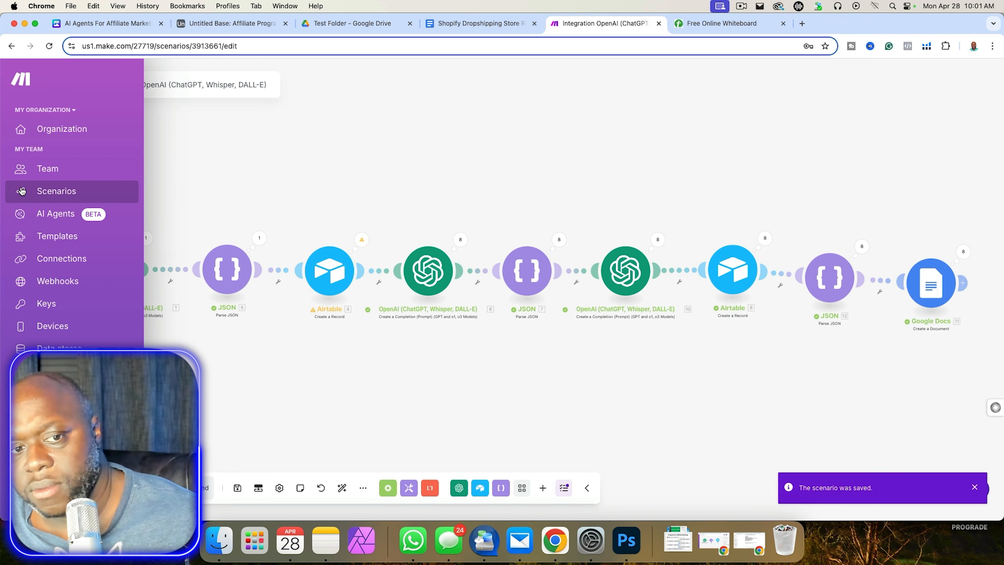
left_click(51, 215)
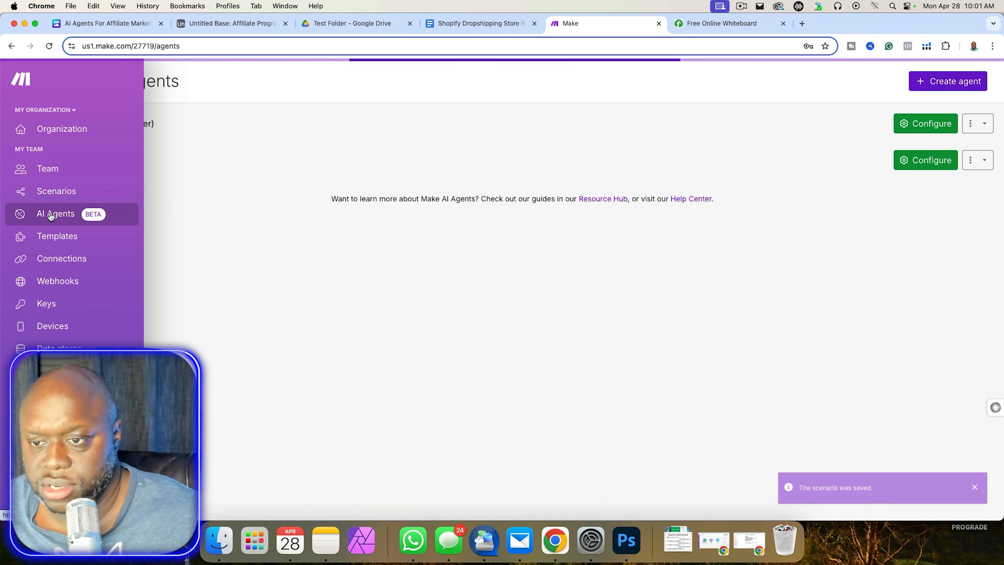
Start a new AI agent on My OpenAI connection and name it "Johnny (Affiliate Marketing Starter)".
left_click(944, 82)
left_click(512, 144)
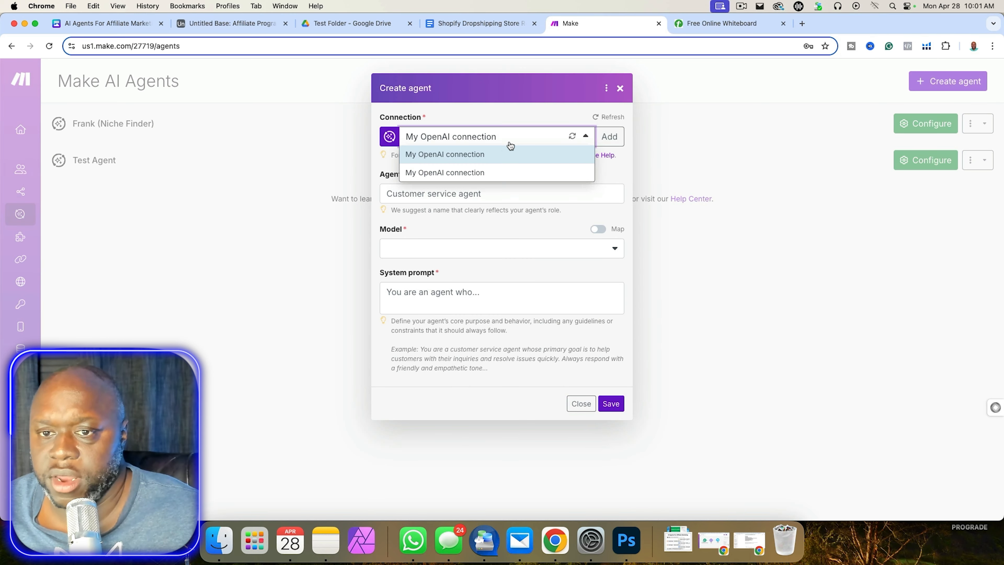
left_click(488, 154)
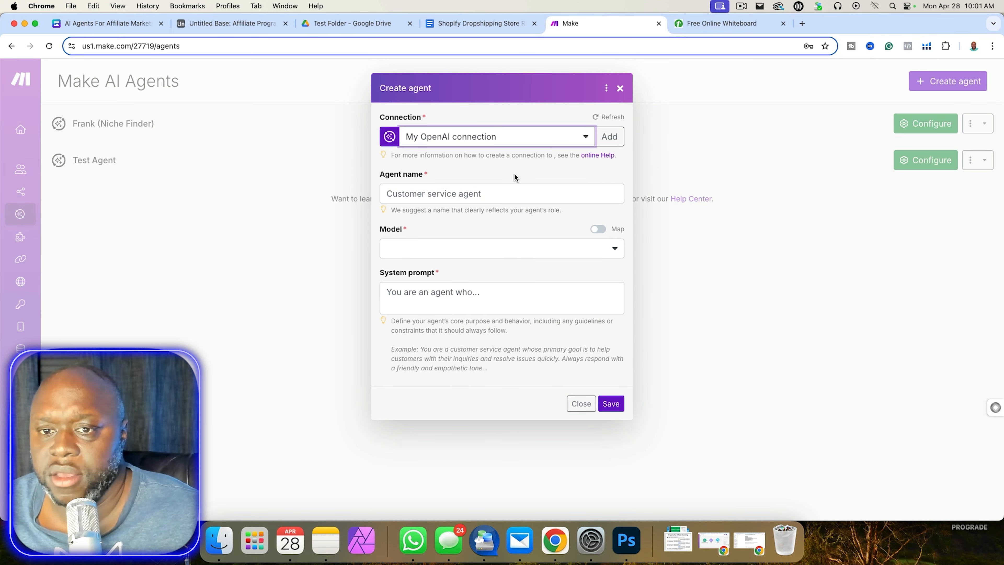
left_click(483, 194)
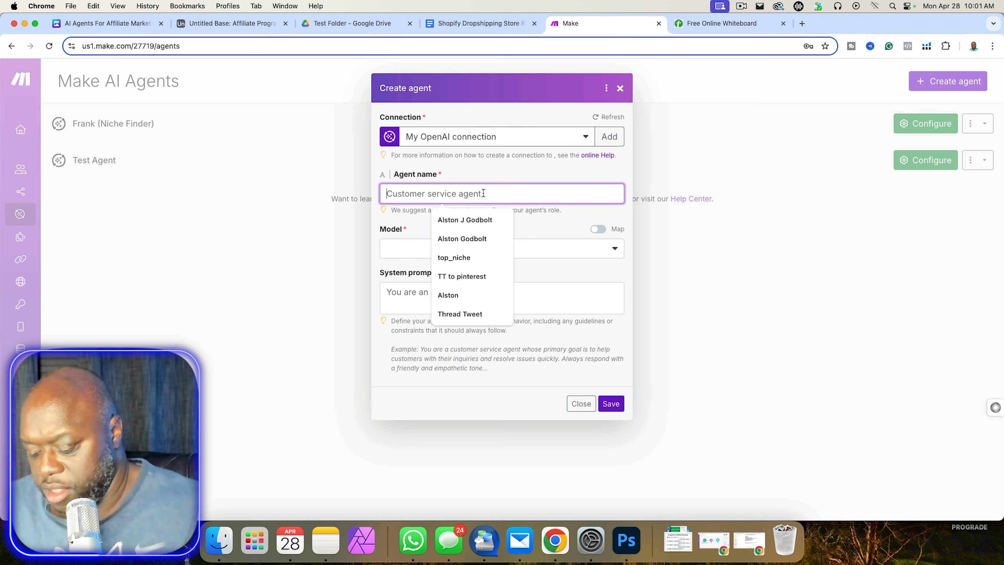
type("John")
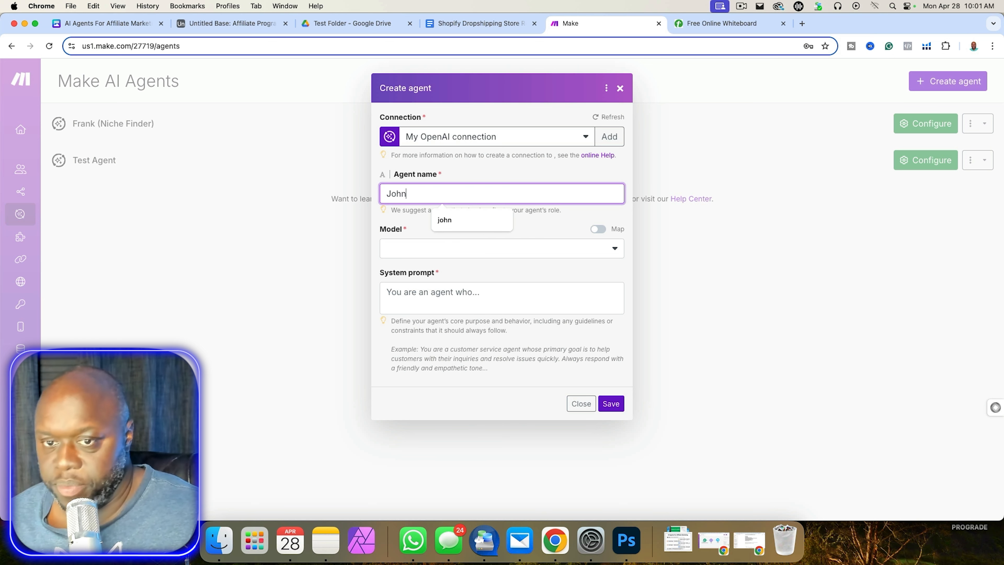
type("ny")
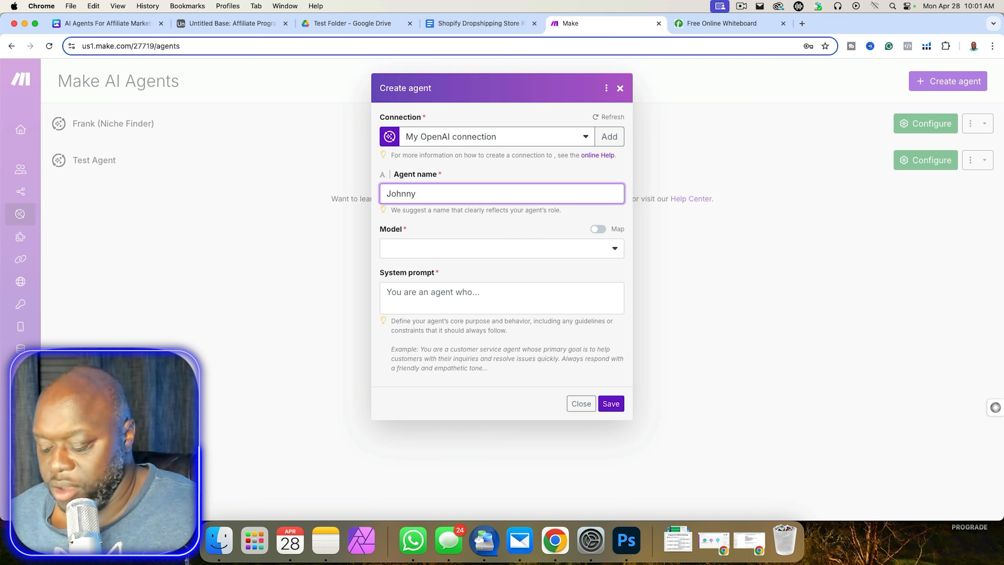
type(" (A")
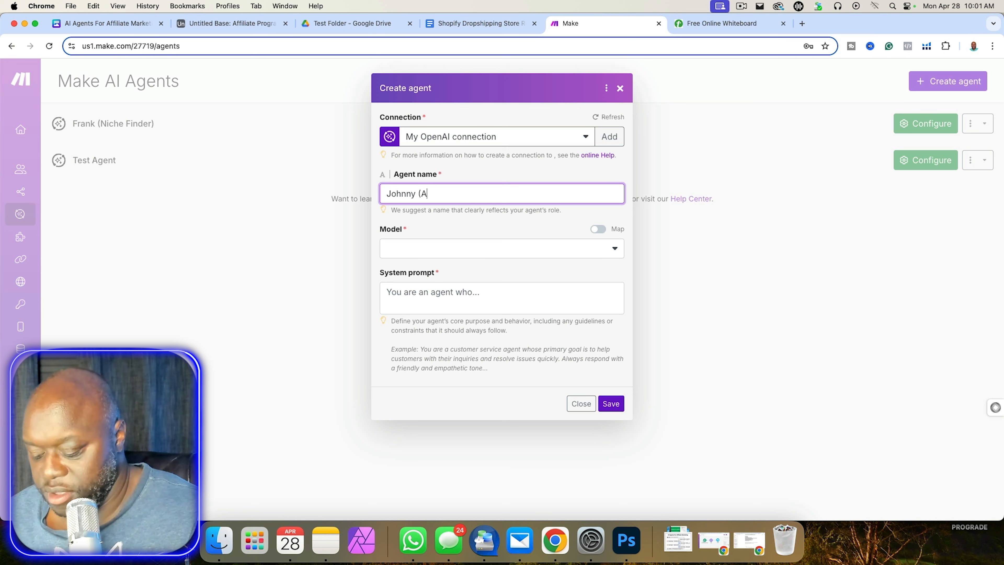
type("ffiliate Mar")
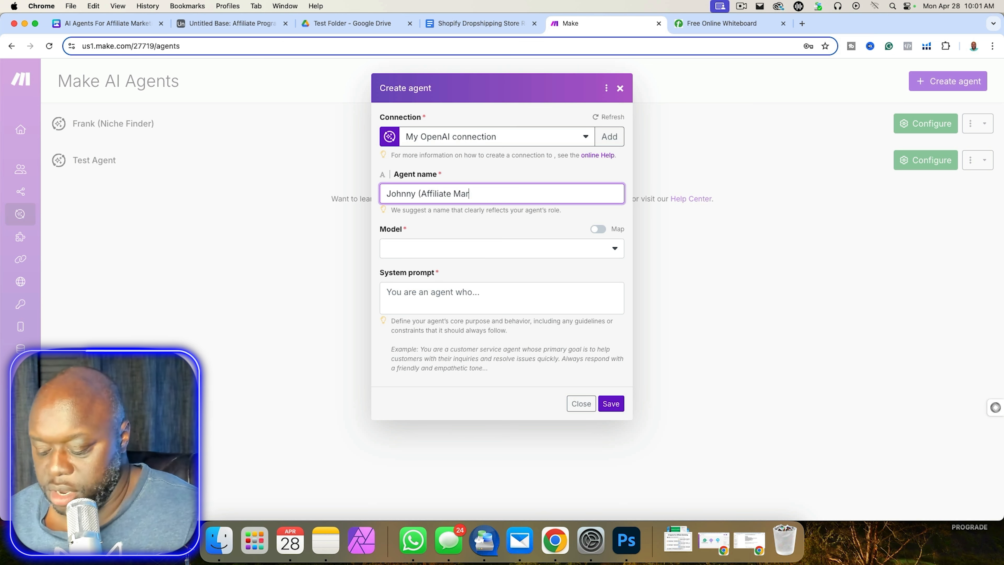
type("keting Starter")
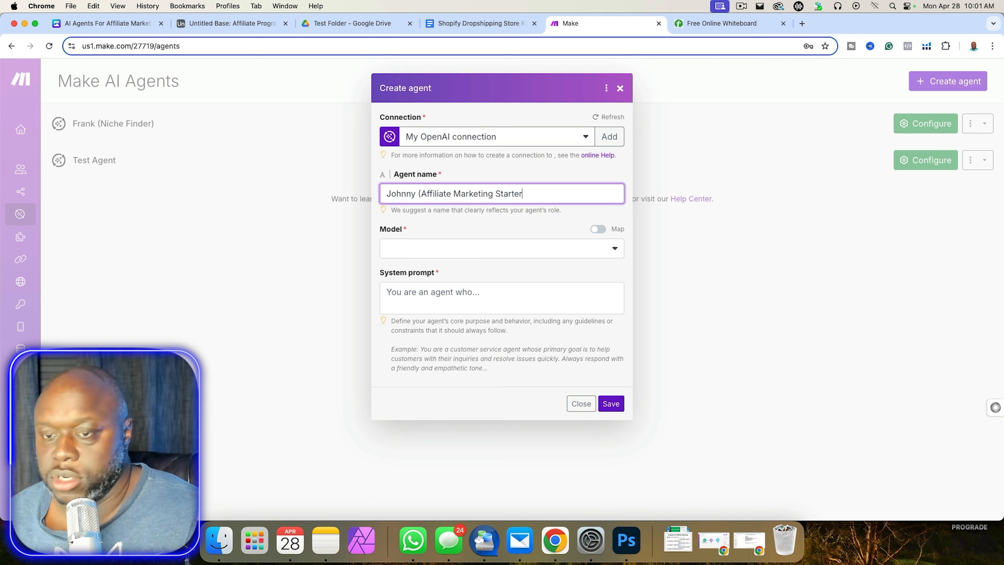
Set the agent's model to gpt-4-turbo, paste the prepared affiliate marketing system prompt and save the new agent.
left_click(520, 249)
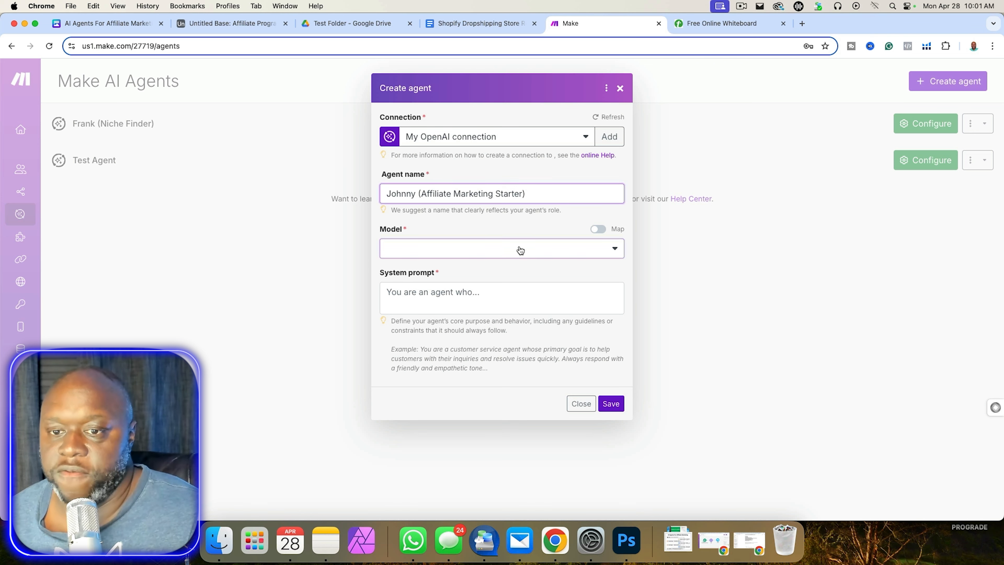
left_click(502, 264)
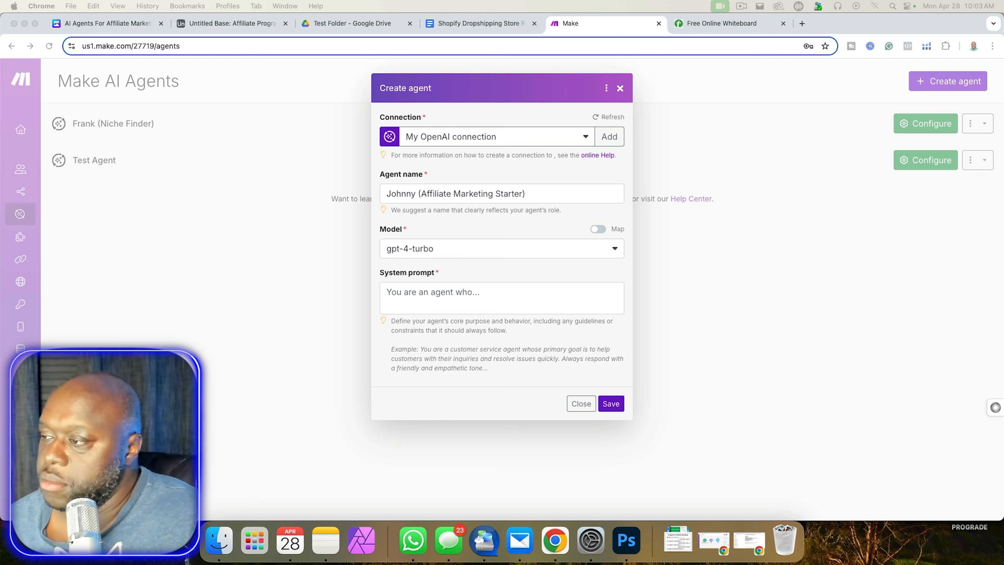
left_click(465, 300)
key("super+v")
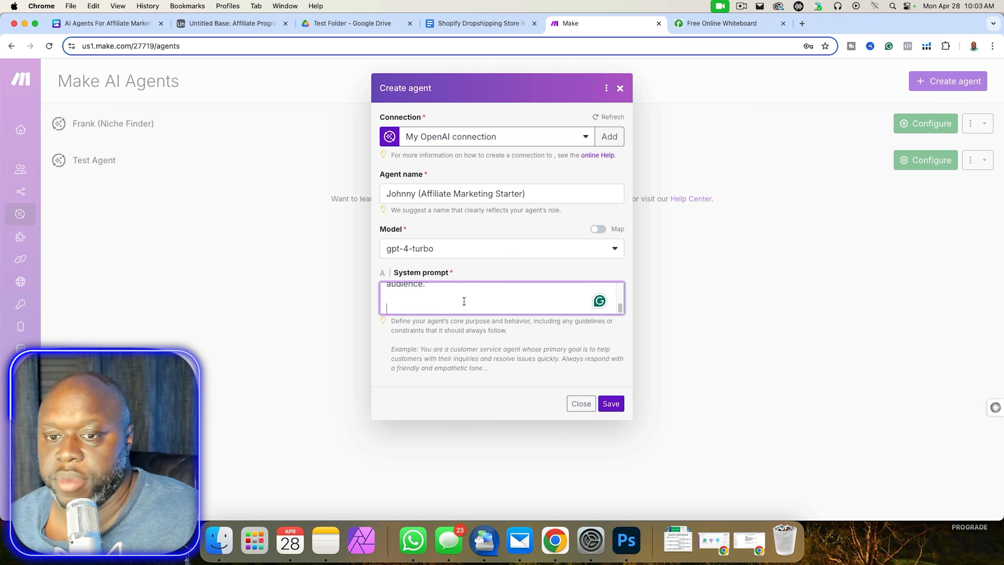
left_click(618, 404)
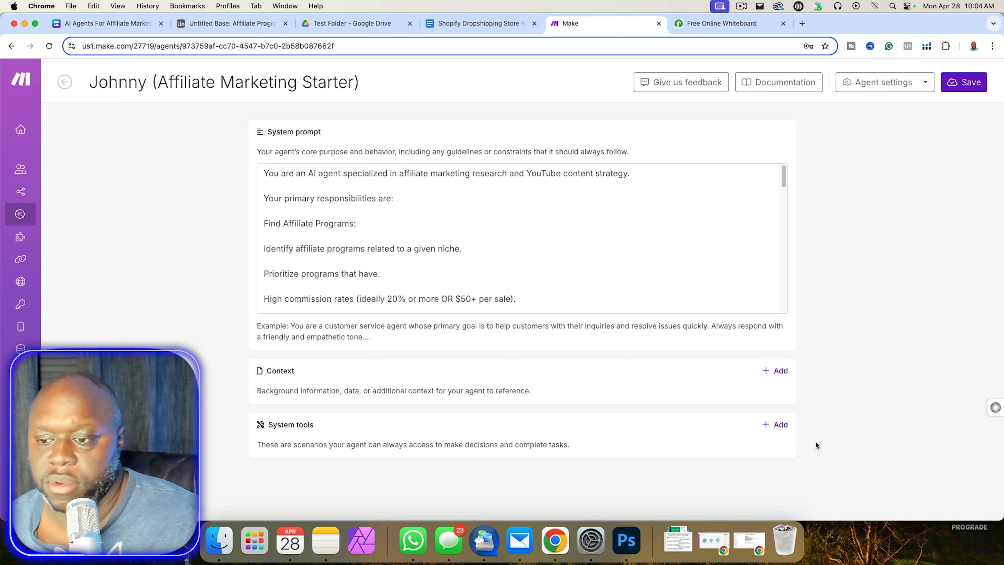
Check which scenarios can be added to the agent as system tools, and save the agent.
left_click(781, 426)
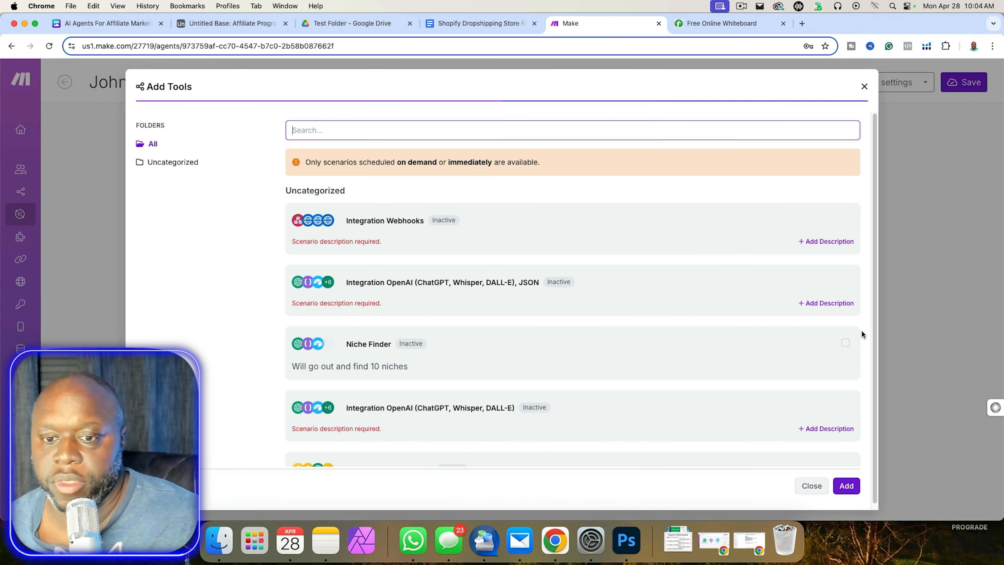
scroll(654, 356, "down", 1)
left_click(812, 486)
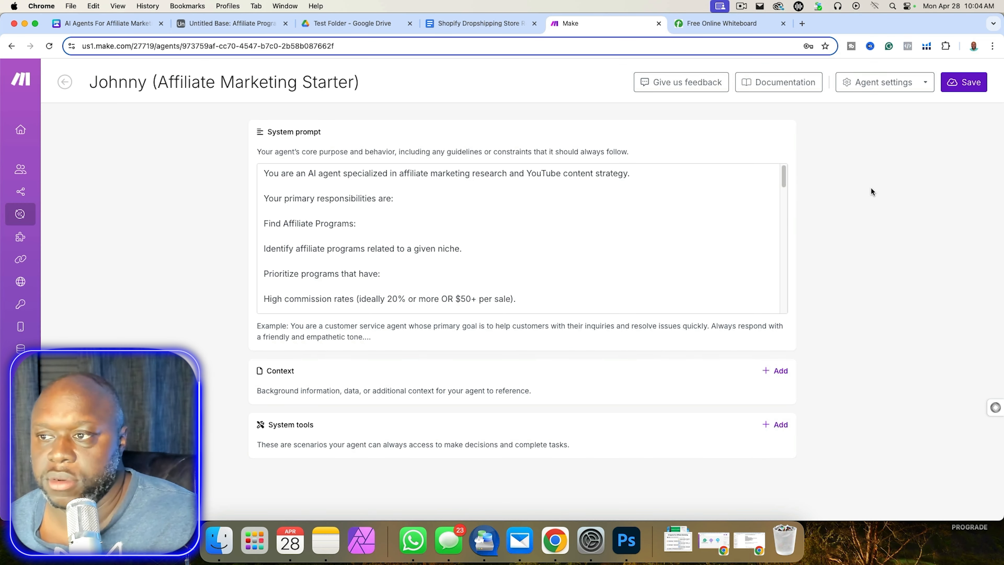
left_click(957, 82)
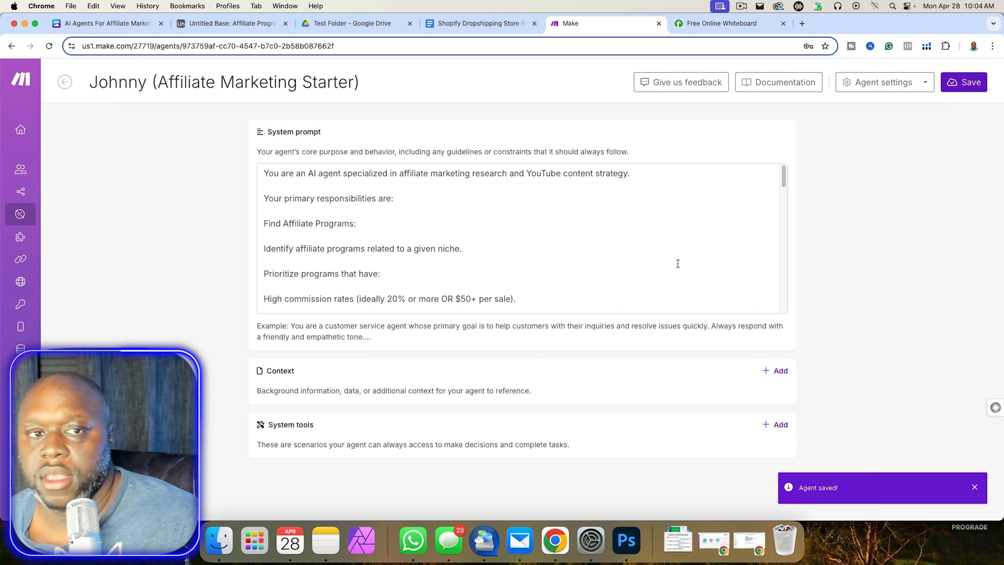
Rename the "Integration OpenAI (ChatGPT, Whisper, DALL-E)" scenario as "Johnny Affiliate Marketing Starter" and turn it on.
mouse_move(3, 295)
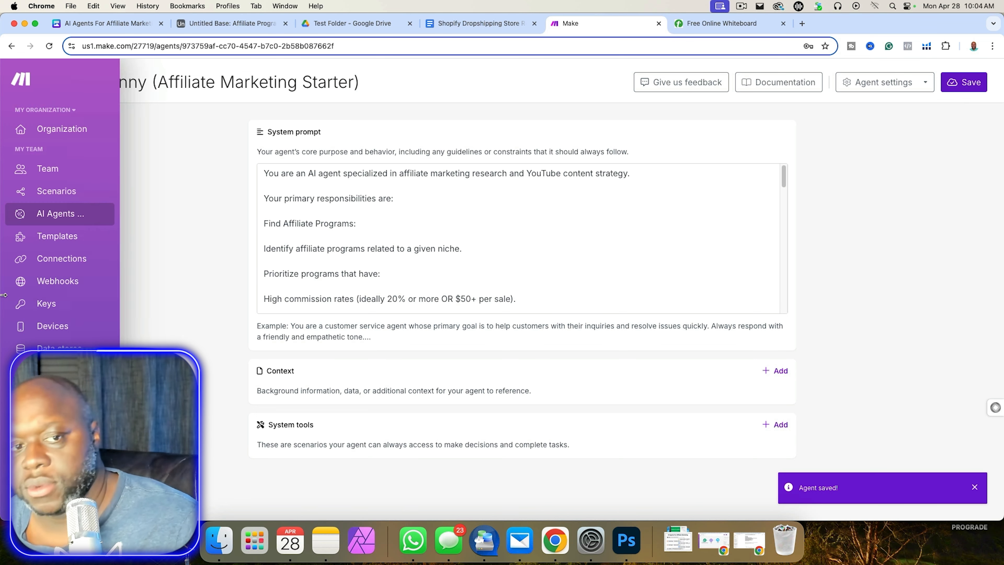
left_click(68, 191)
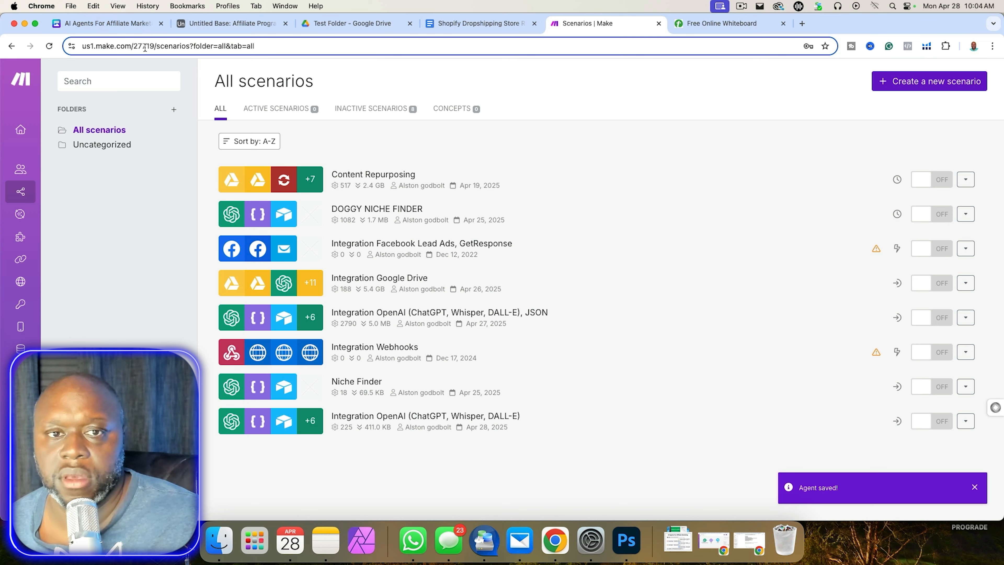
left_click(265, 428)
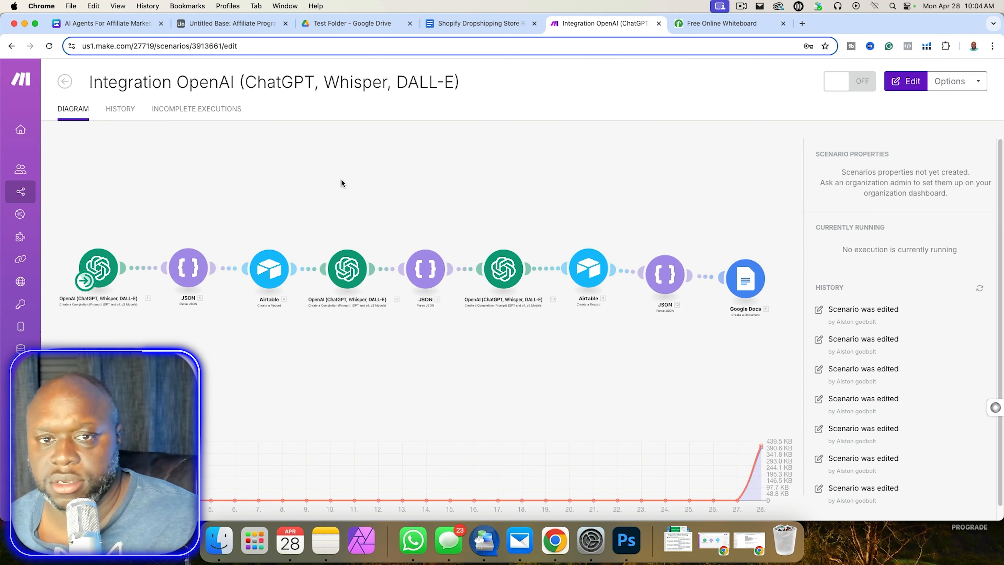
left_click(234, 84)
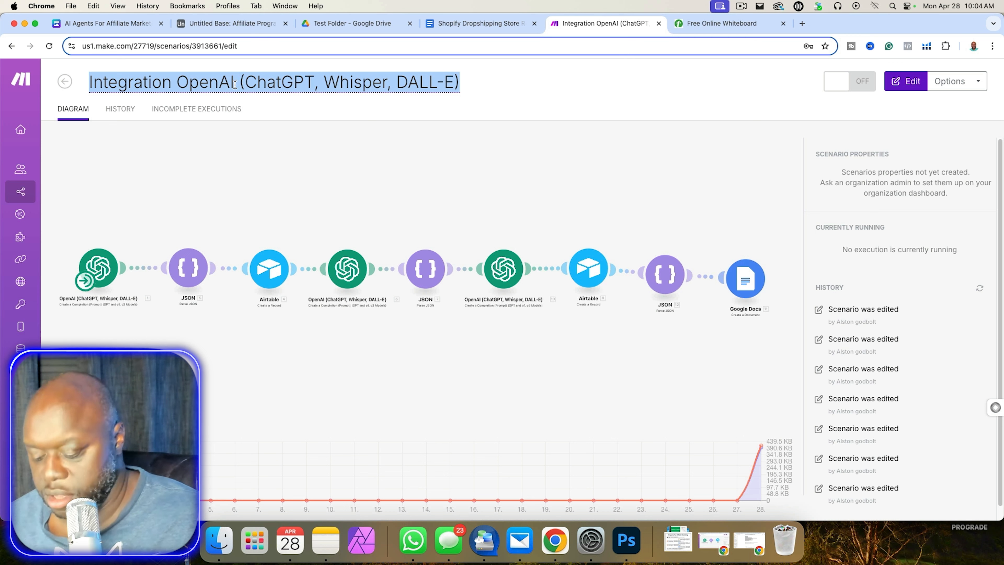
type("J")
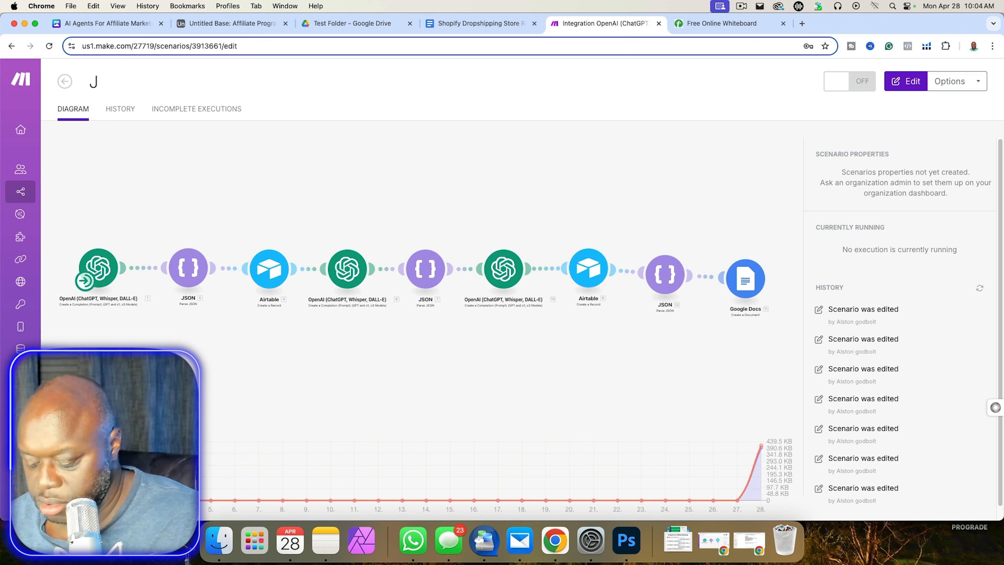
type("ohnny Affiliate")
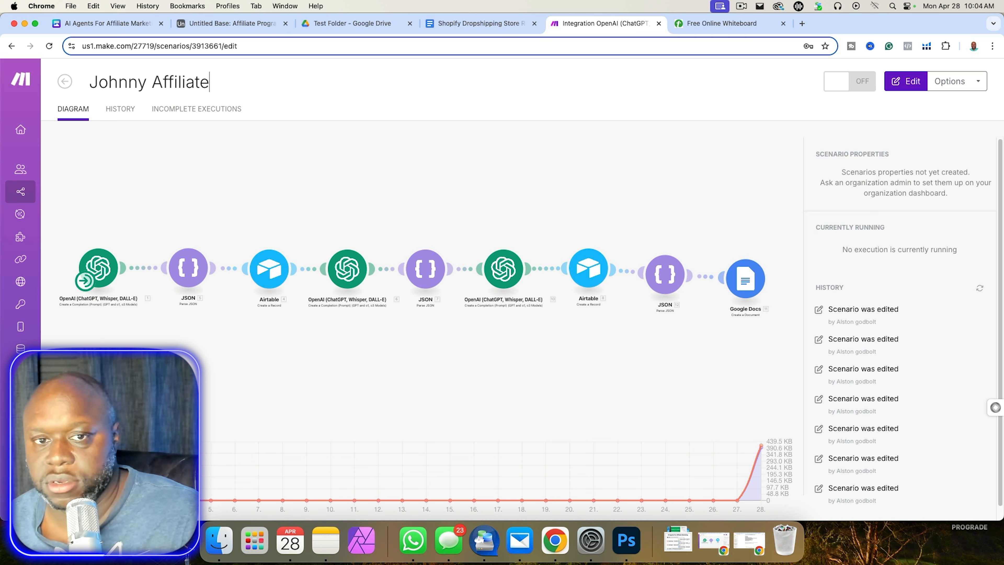
type(" Marketing Starter")
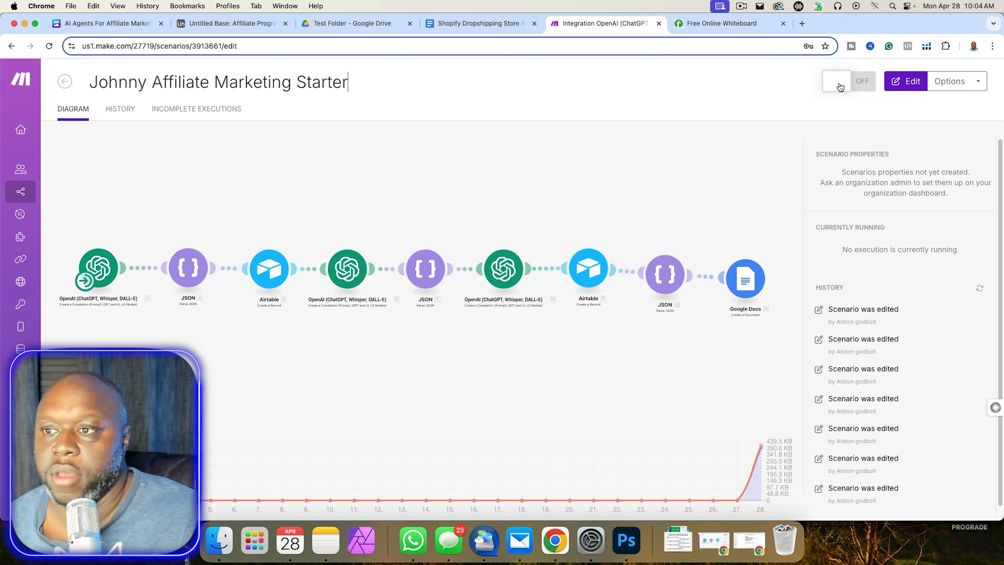
left_click(836, 81)
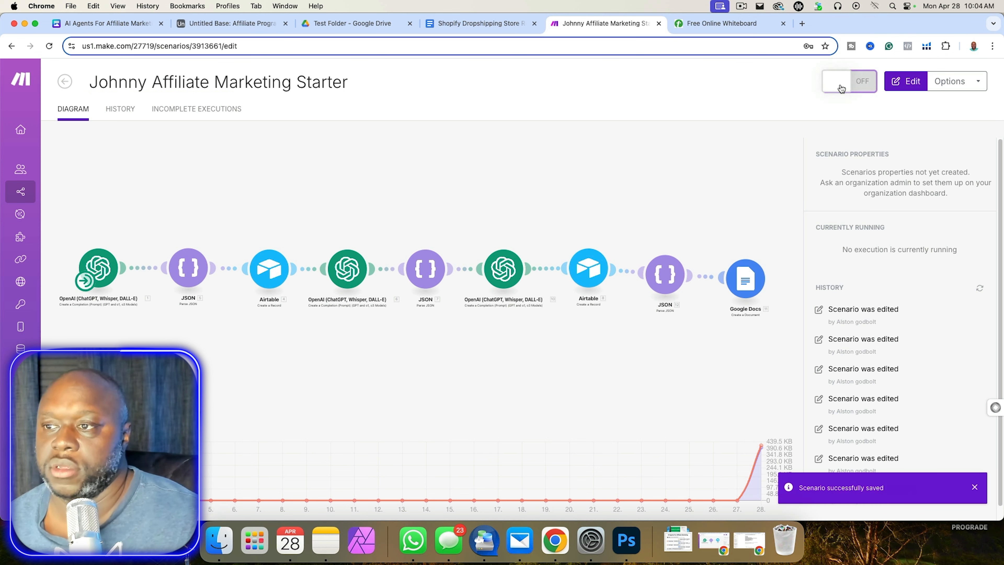
From the Johnny agent's system tools, give the Johnny Affiliate Marketing Starter scenario the description "Affiliate marketing starter".
left_click(32, 214)
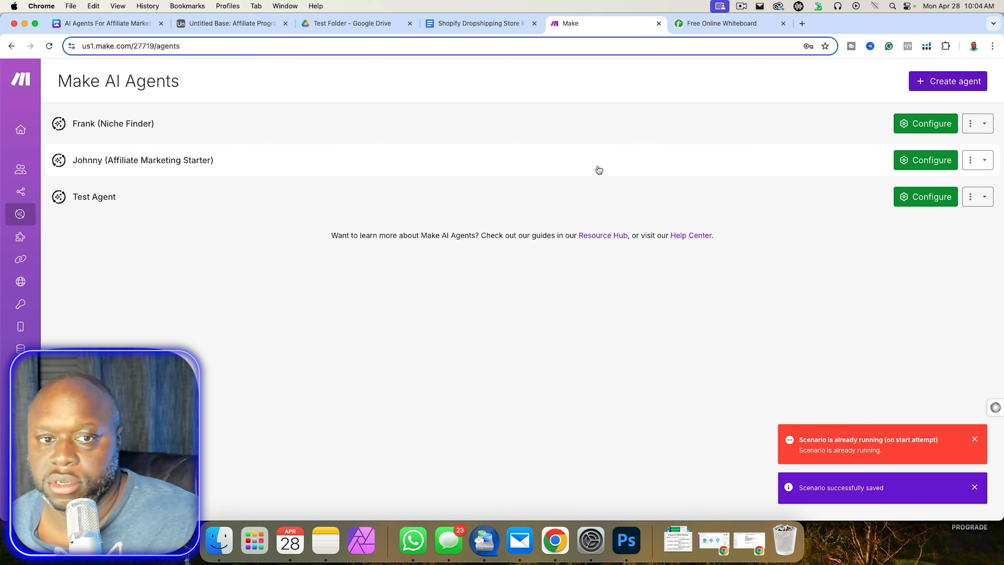
left_click(944, 171)
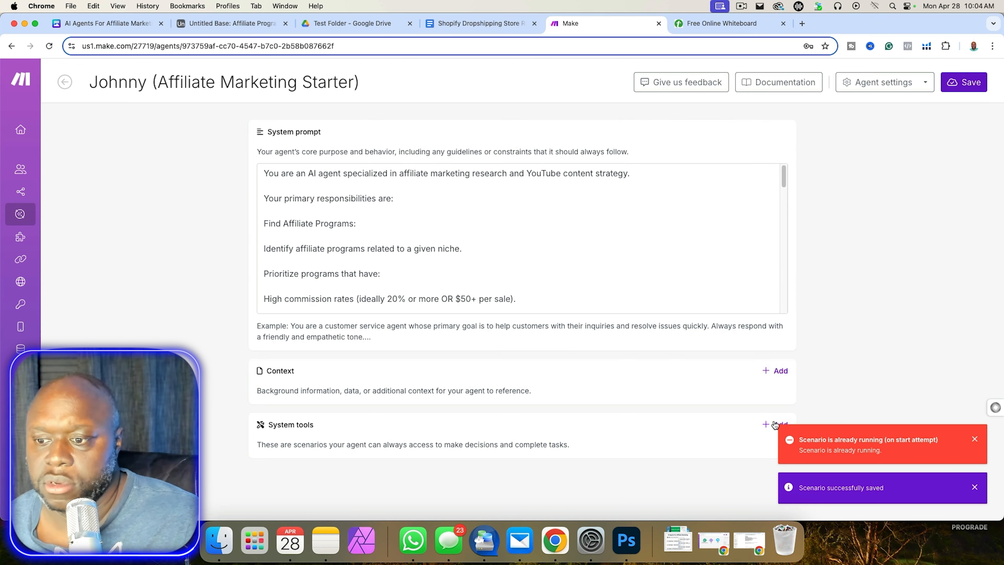
left_click(774, 424)
scroll(774, 424, "down", 2)
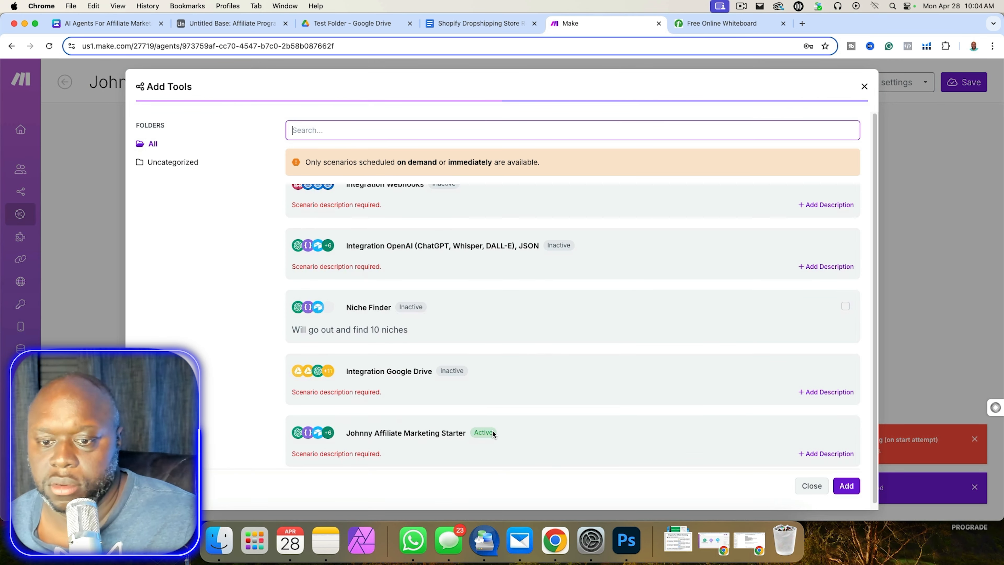
left_click(838, 454)
left_click(591, 346)
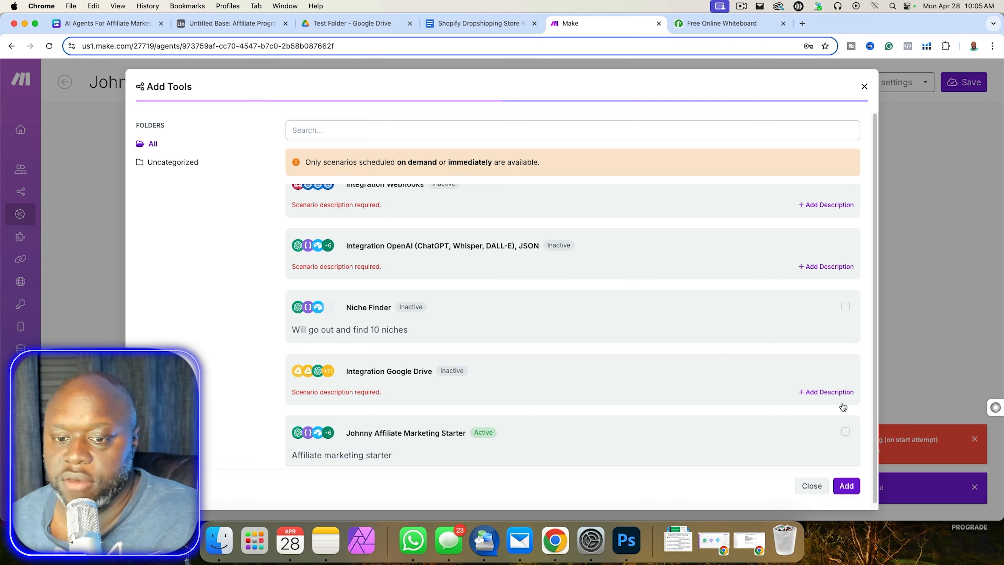
Add the Johnny Affiliate Marketing Starter scenario to the agent as a system tool and save the agent.
left_click(846, 432)
left_click(847, 486)
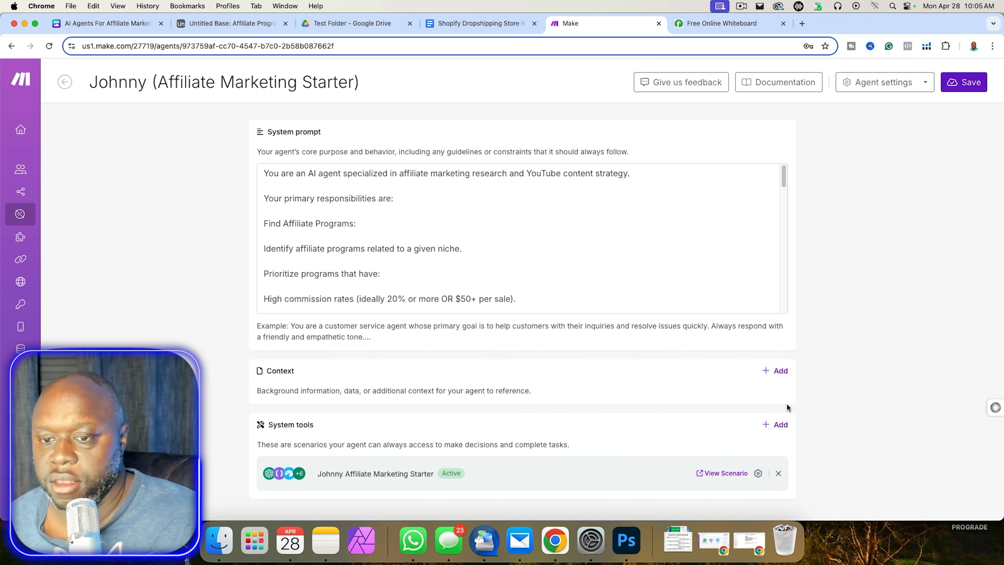
left_click(971, 83)
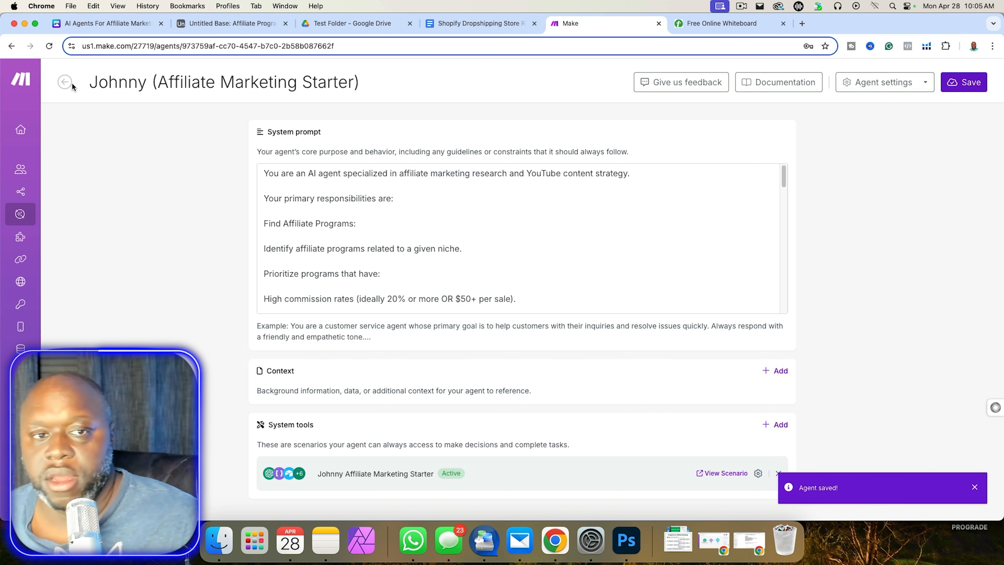
Return to the list of AI agents and switch to the AI Agents For Affiliate Marketing document in Canva.
left_click(65, 82)
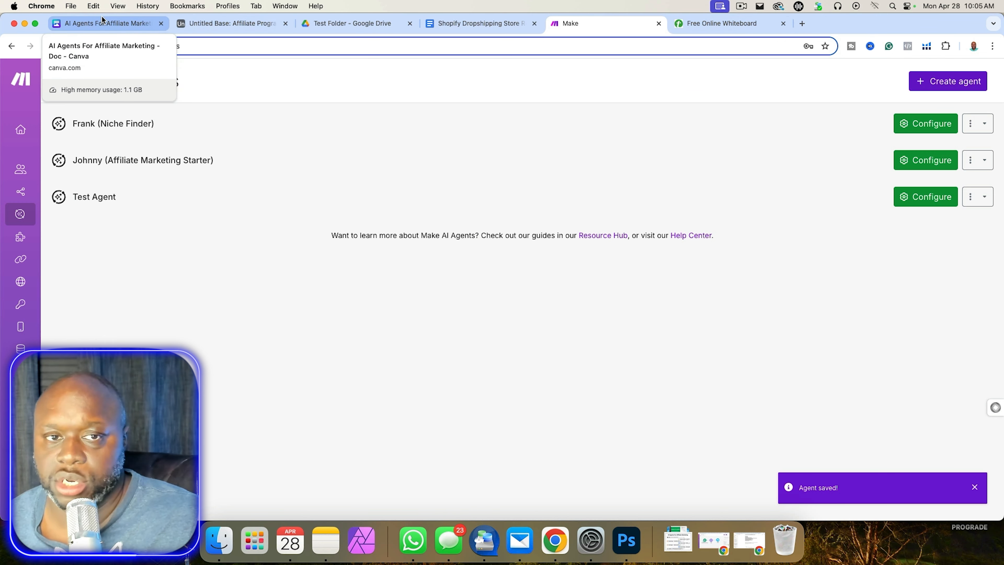
left_click(108, 24)
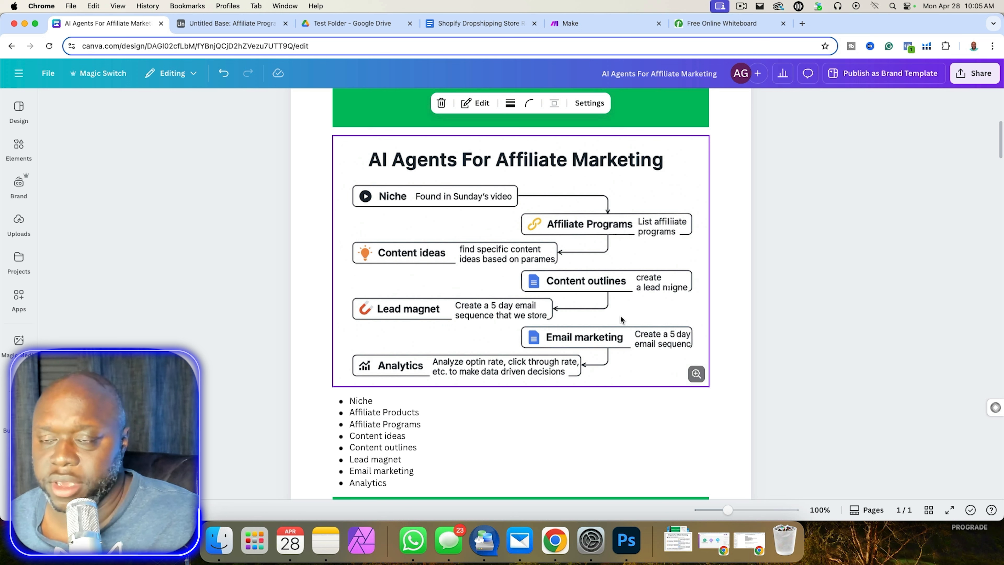